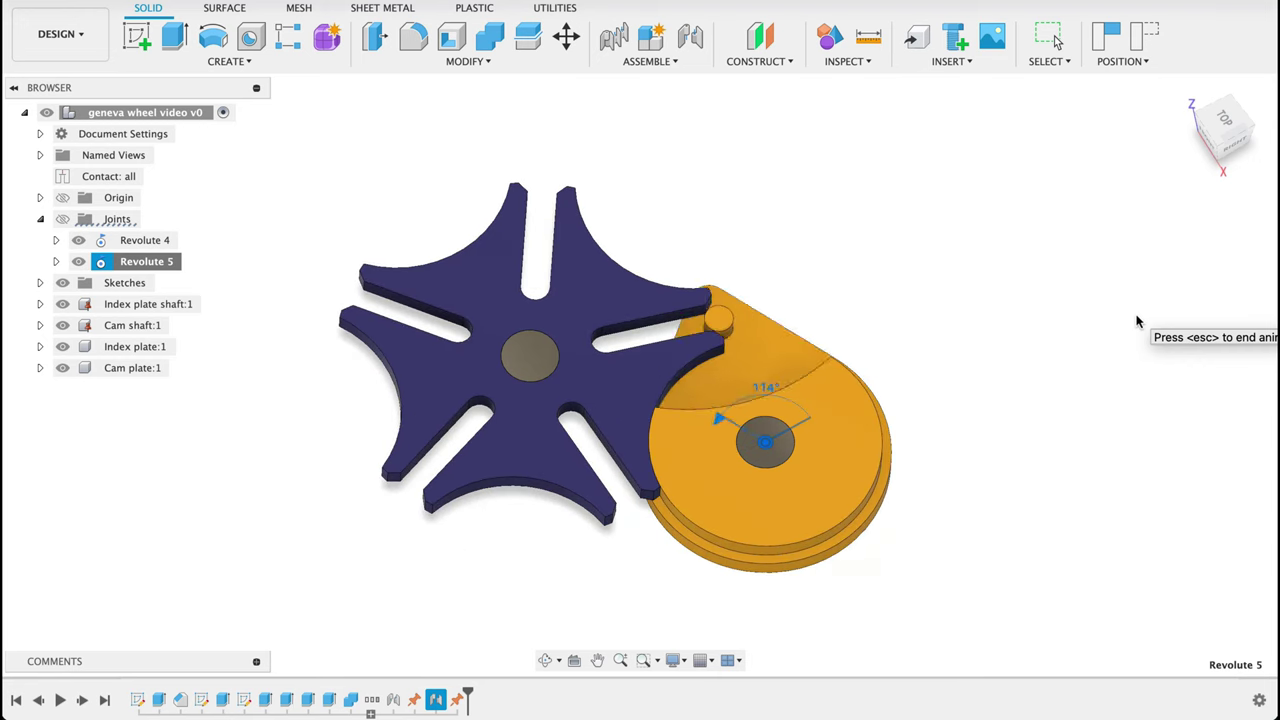
Orbit the running Geneva drive assembly to review it
shift+middle_drag(1137, 321, 1148, 475)
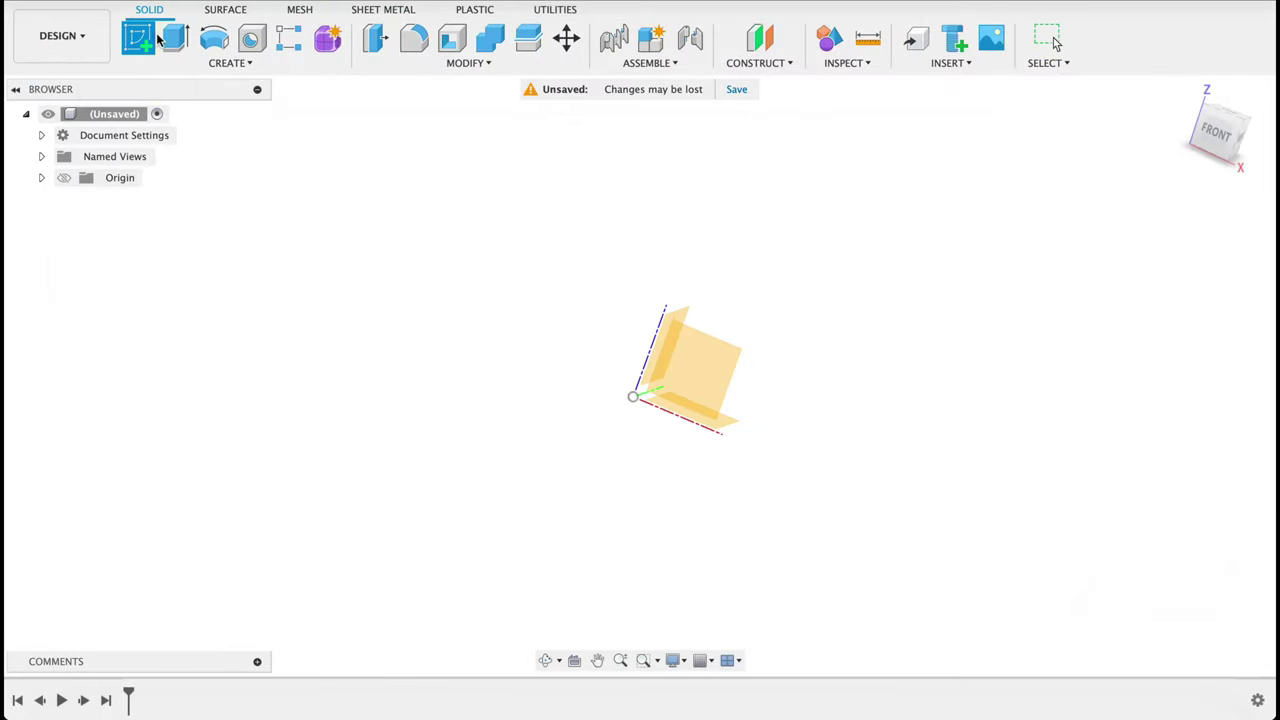
Start a new sketch on the top (XY) origin plane
click(155, 38)
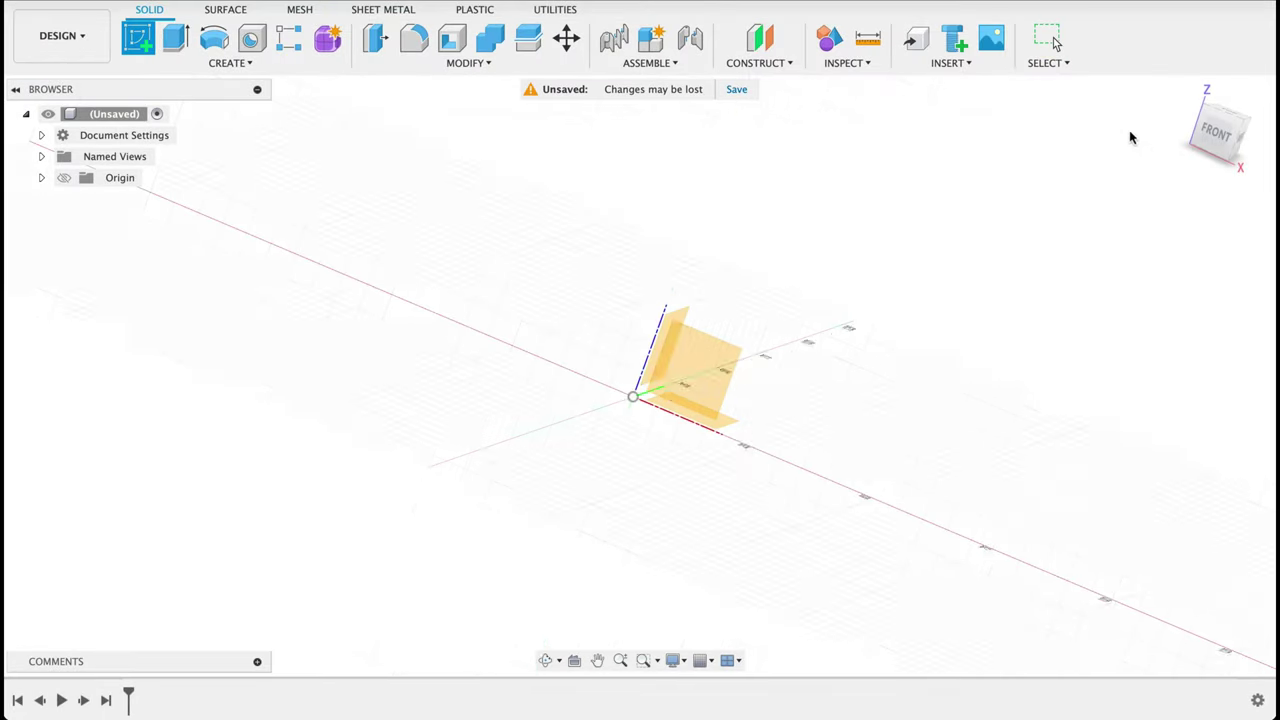
shift+middle_drag(1112, 226, 789, 343)
click(705, 395)
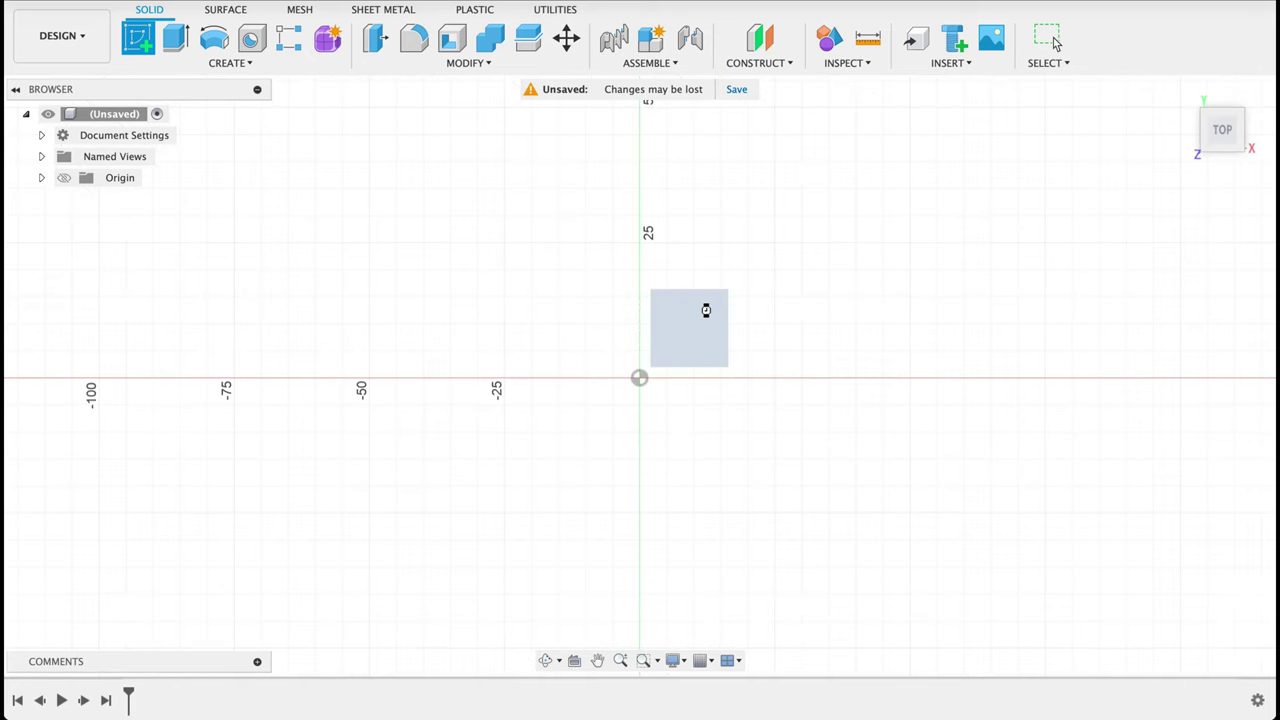
Draw concentric Ø15 mm and Ø100 mm circles centred on the origin
key(c)
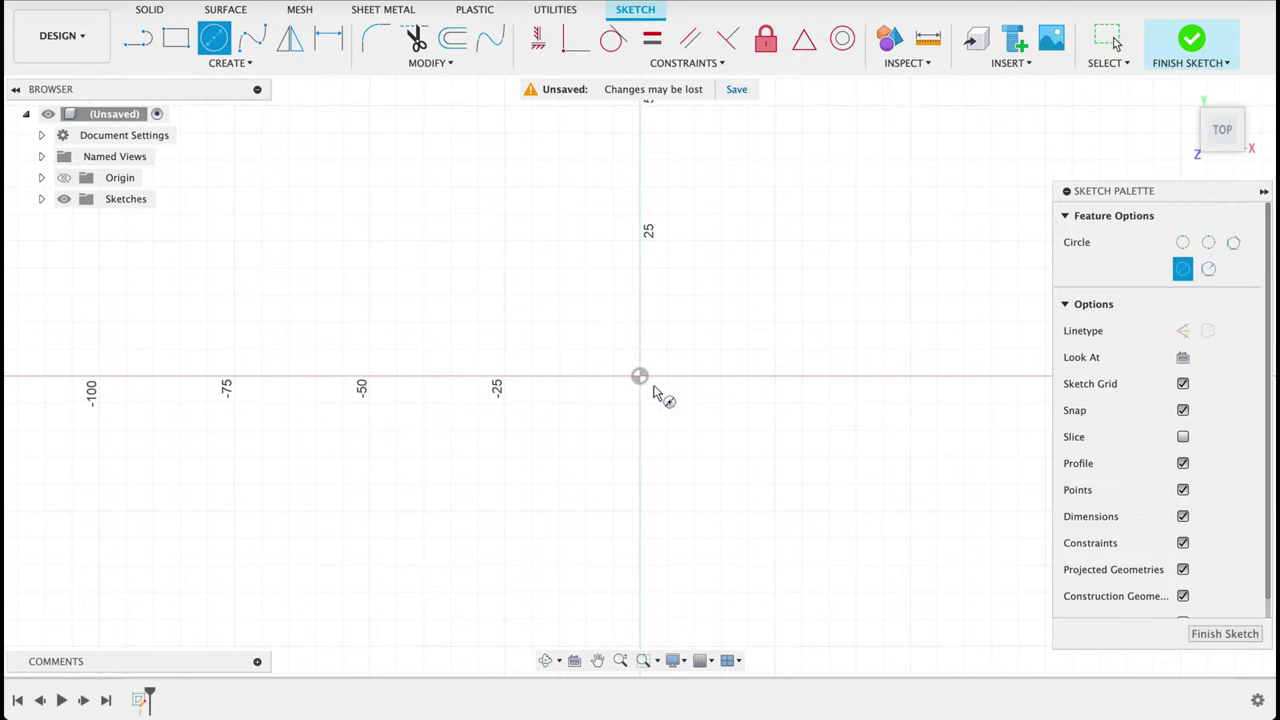
click(640, 377)
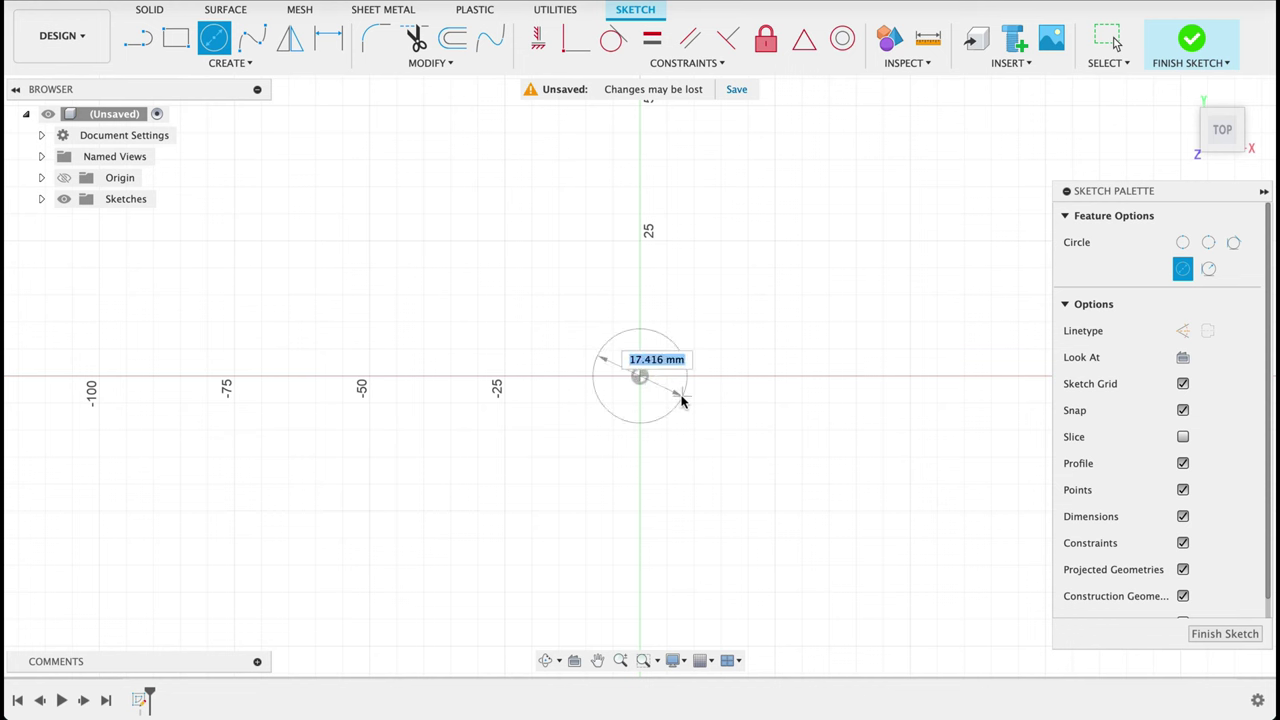
text(15)
key(Return)
click(1110, 40)
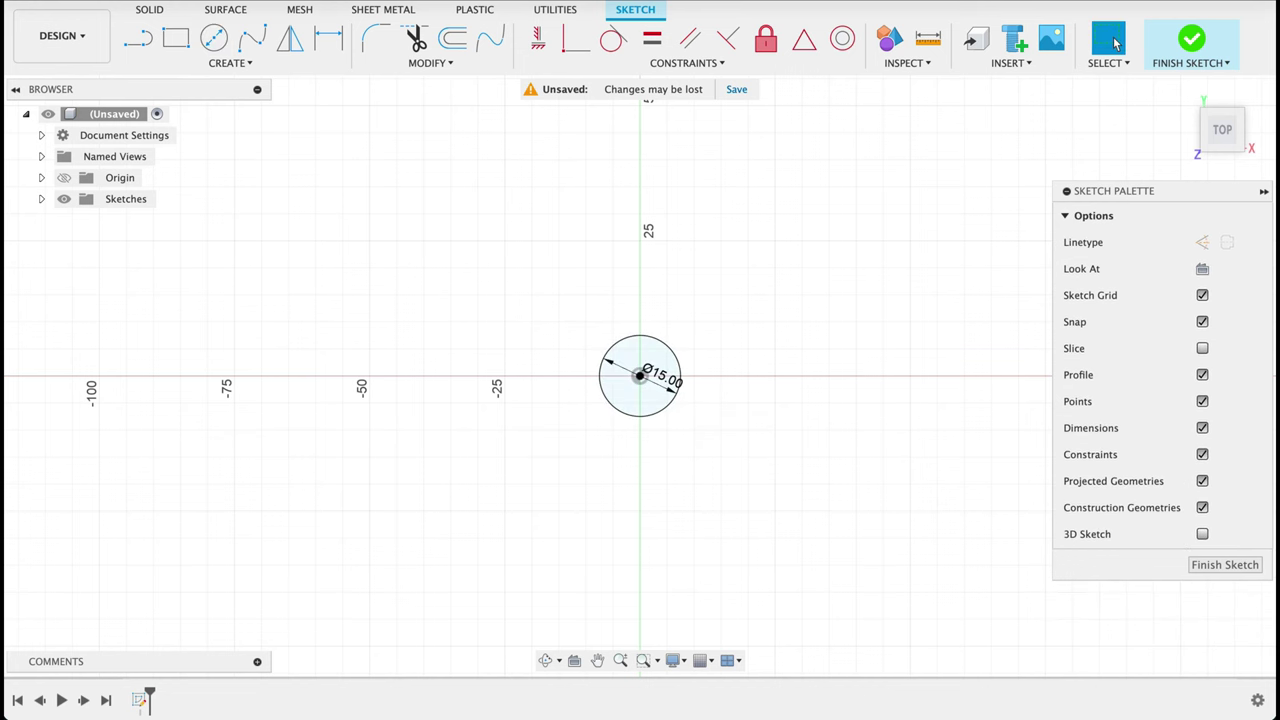
key(c)
click(640, 377)
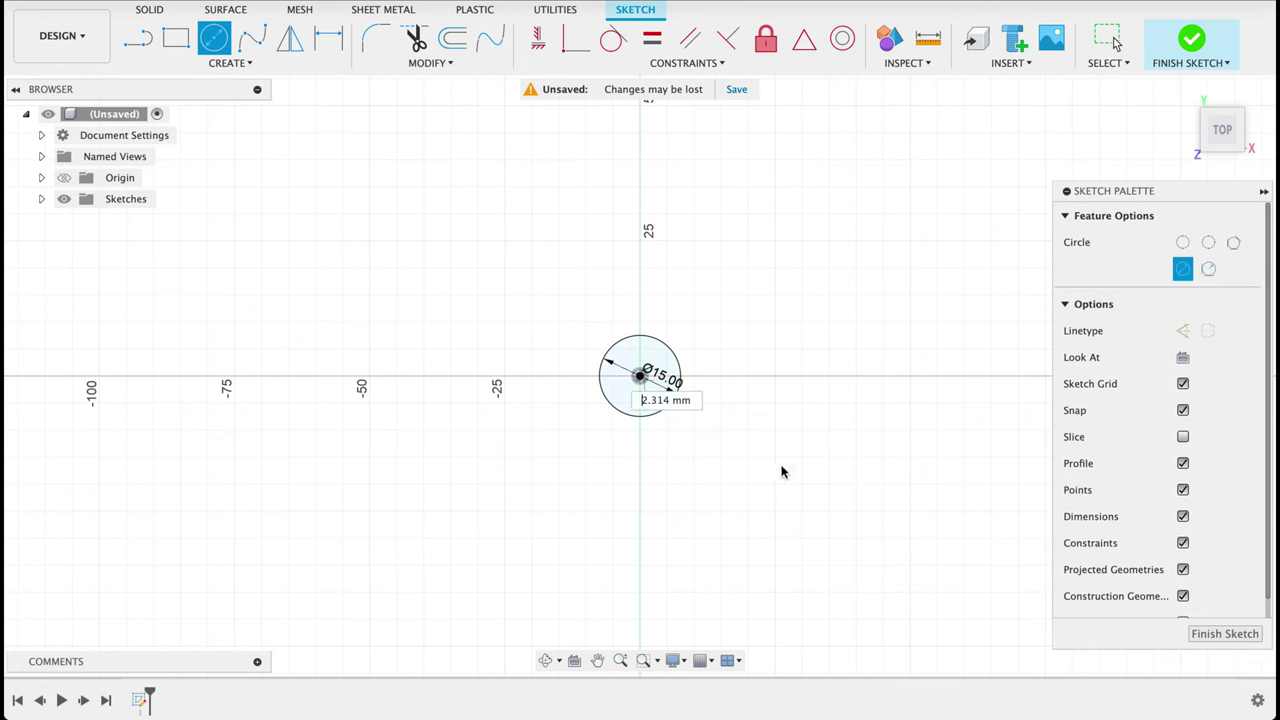
text(10)
key(Return)
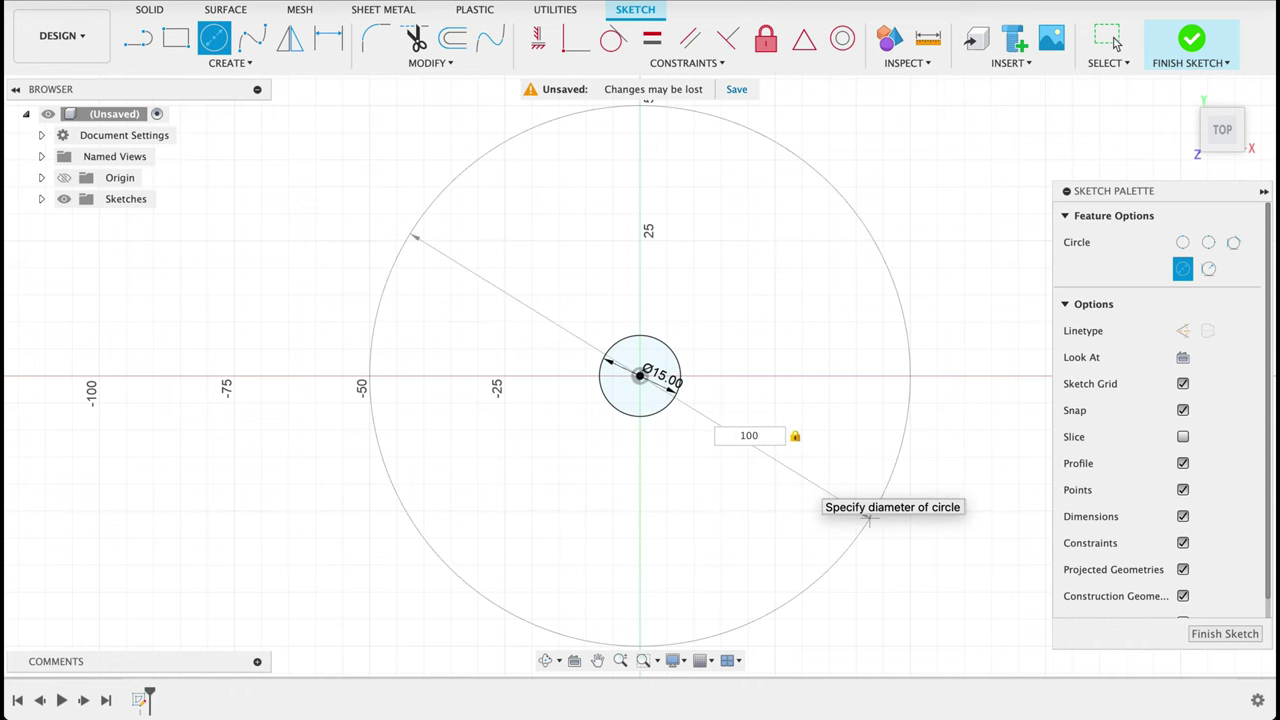
key(Return)
key(Escape)
scroll(780, 409, down, 1)
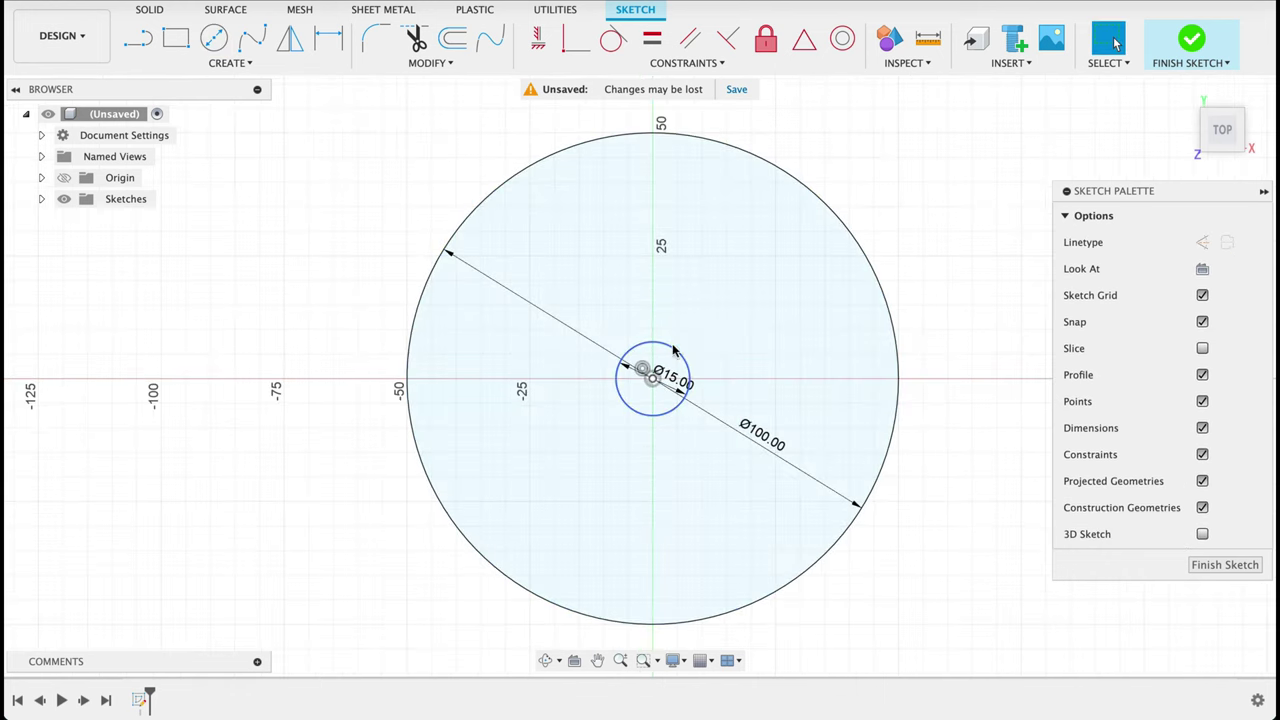
Draw a horizontal center-to-center slot 60 mm long and 7.5 mm wide
click(230, 64)
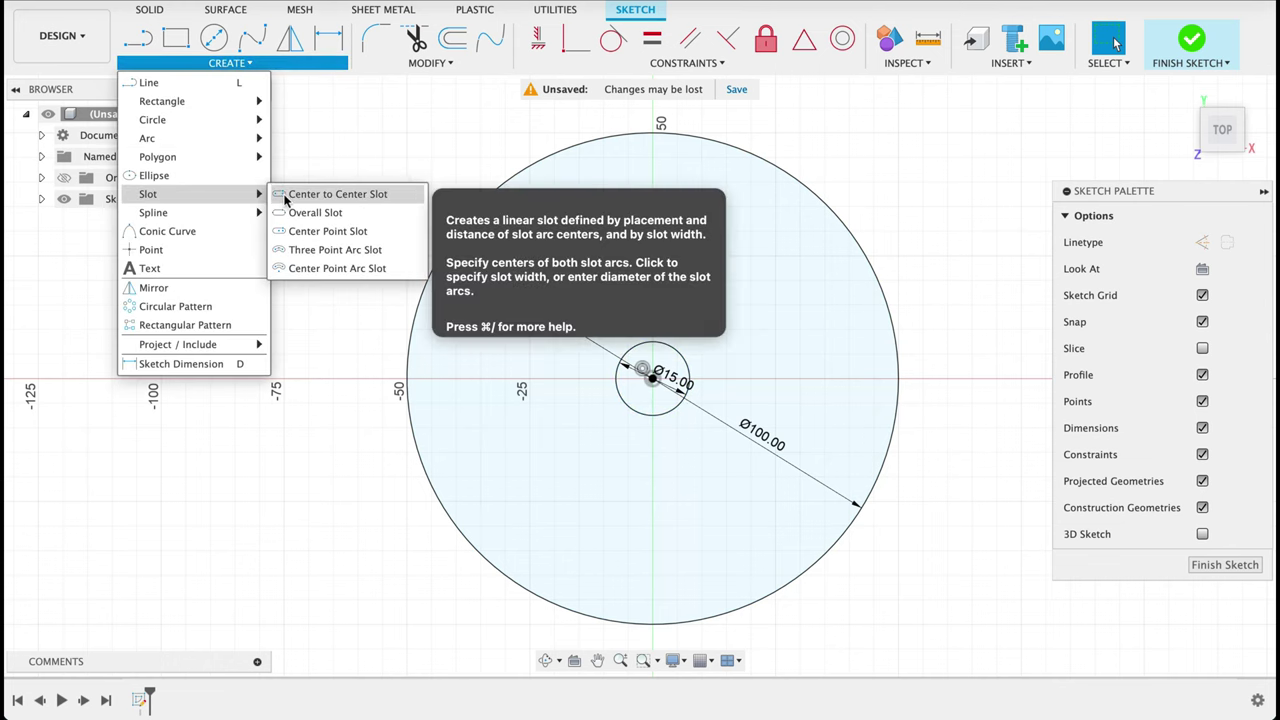
click(287, 196)
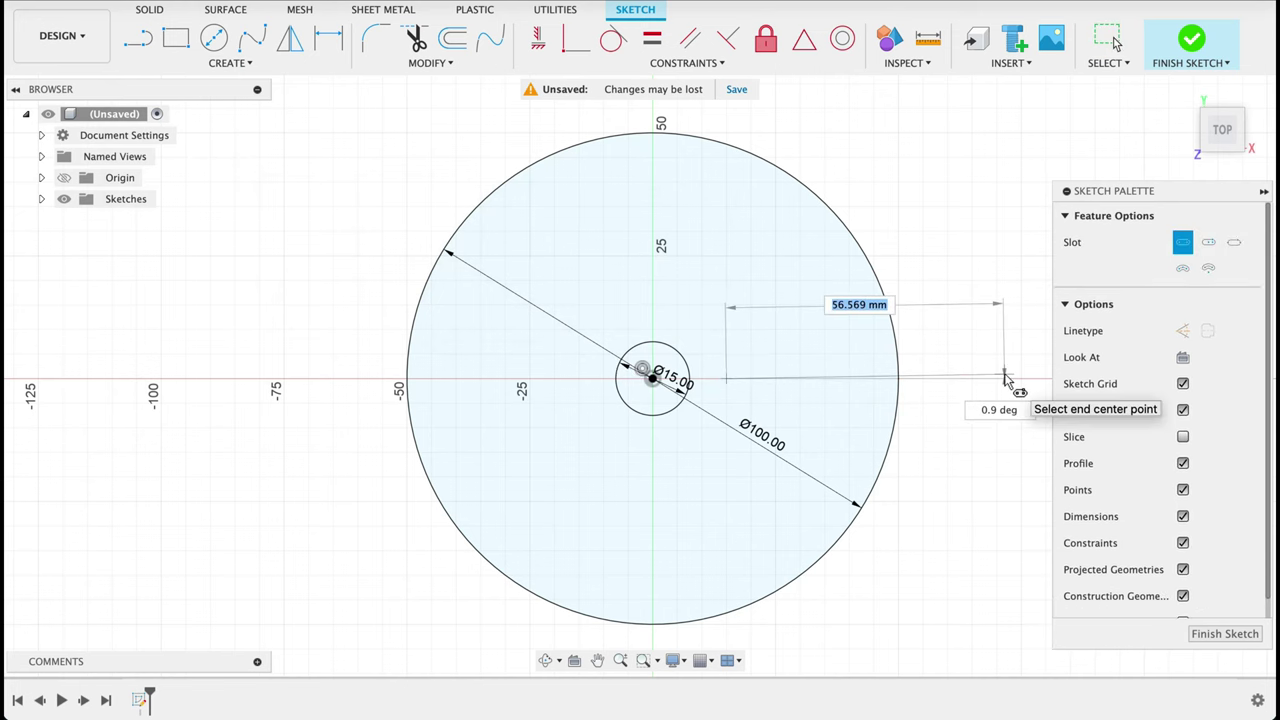
middle_drag(1006, 371, 852, 368)
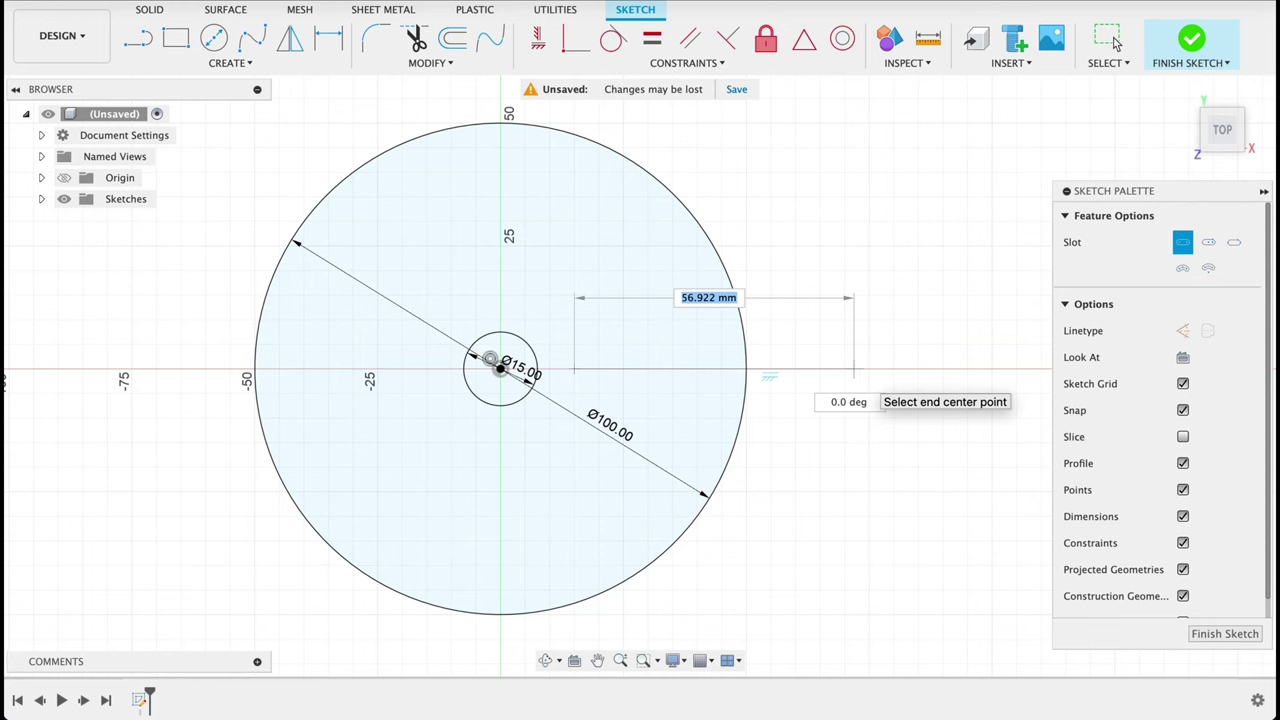
key(Tab)
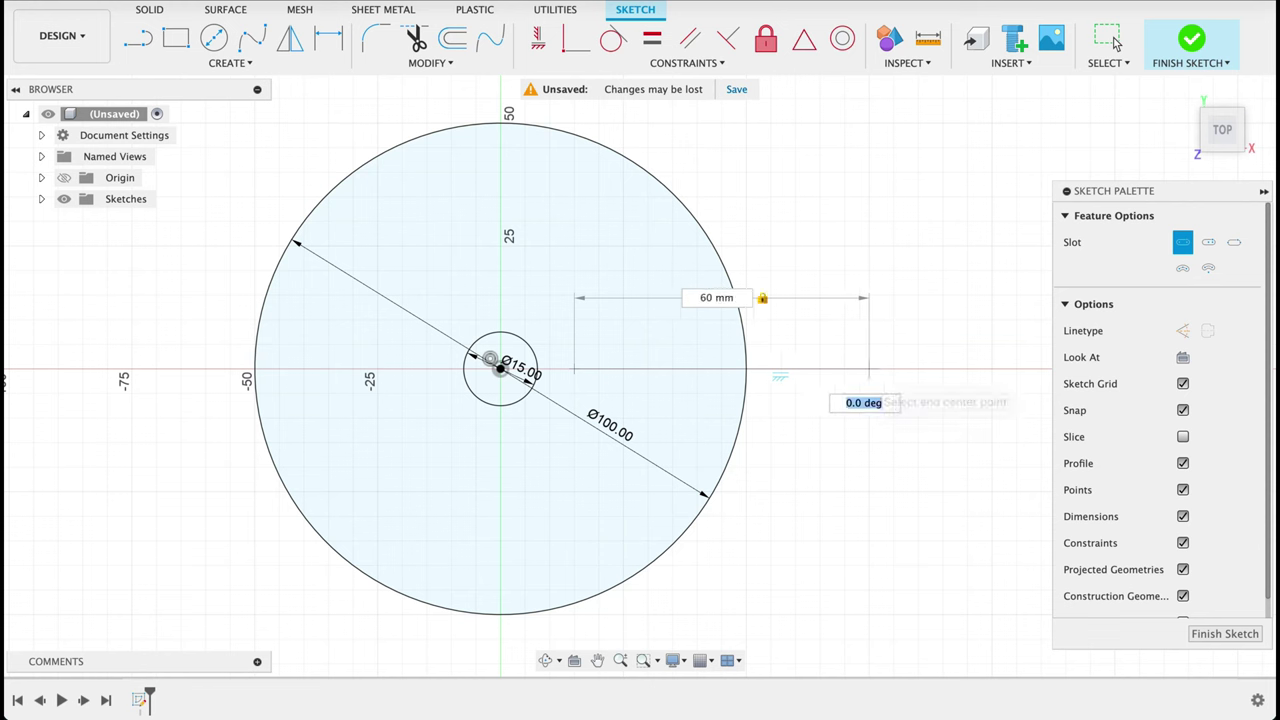
key(Return)
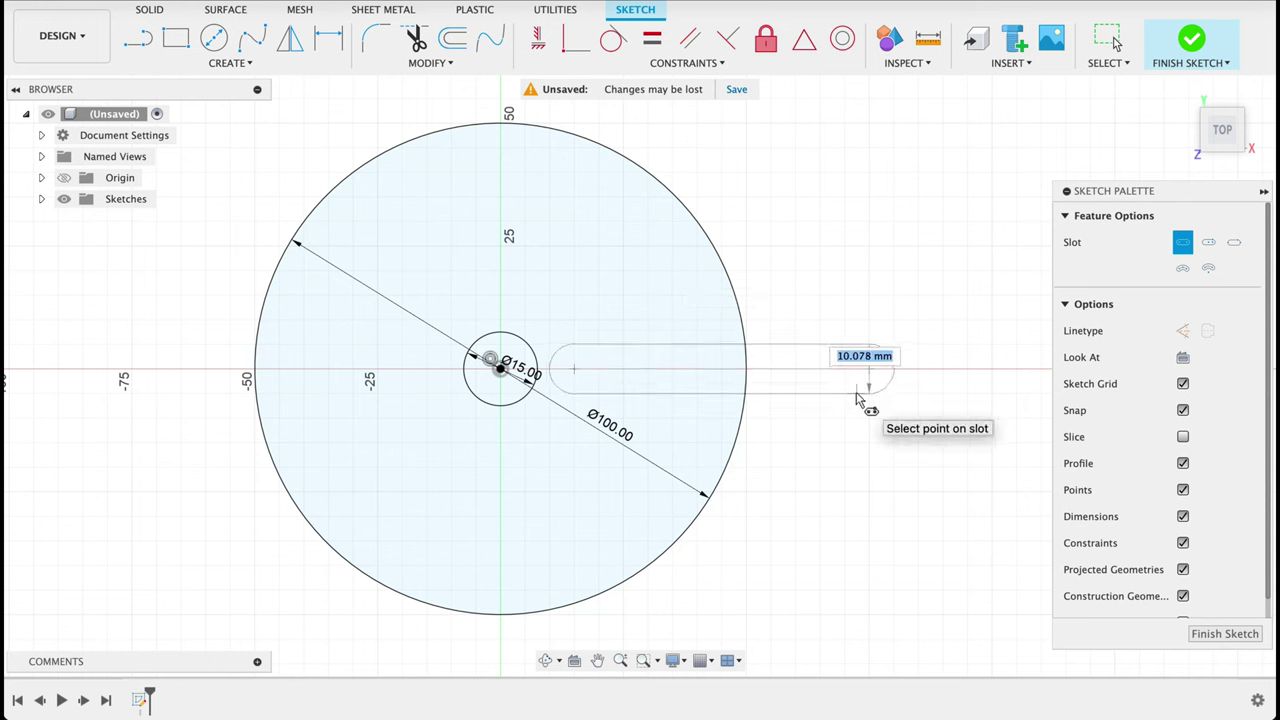
text(7.5)
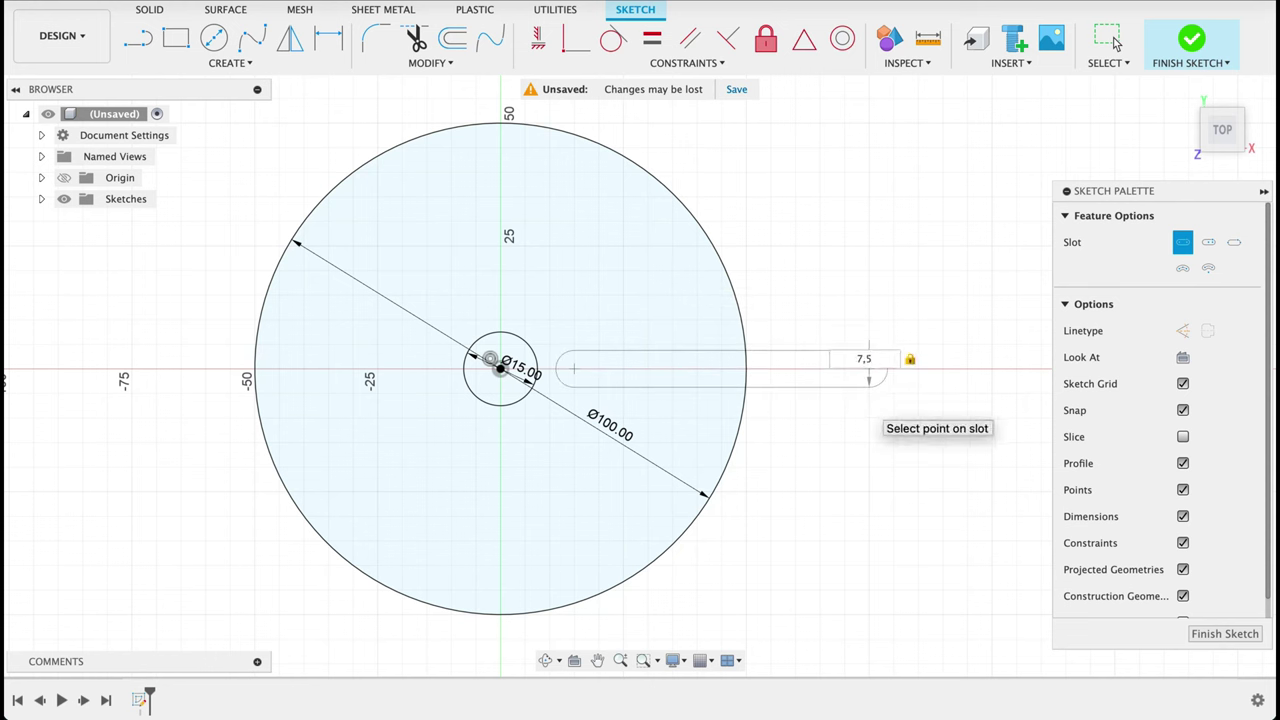
key(Return)
Align the slot's left end level with the circle centre and dimension it 20 mm away
click(537, 38)
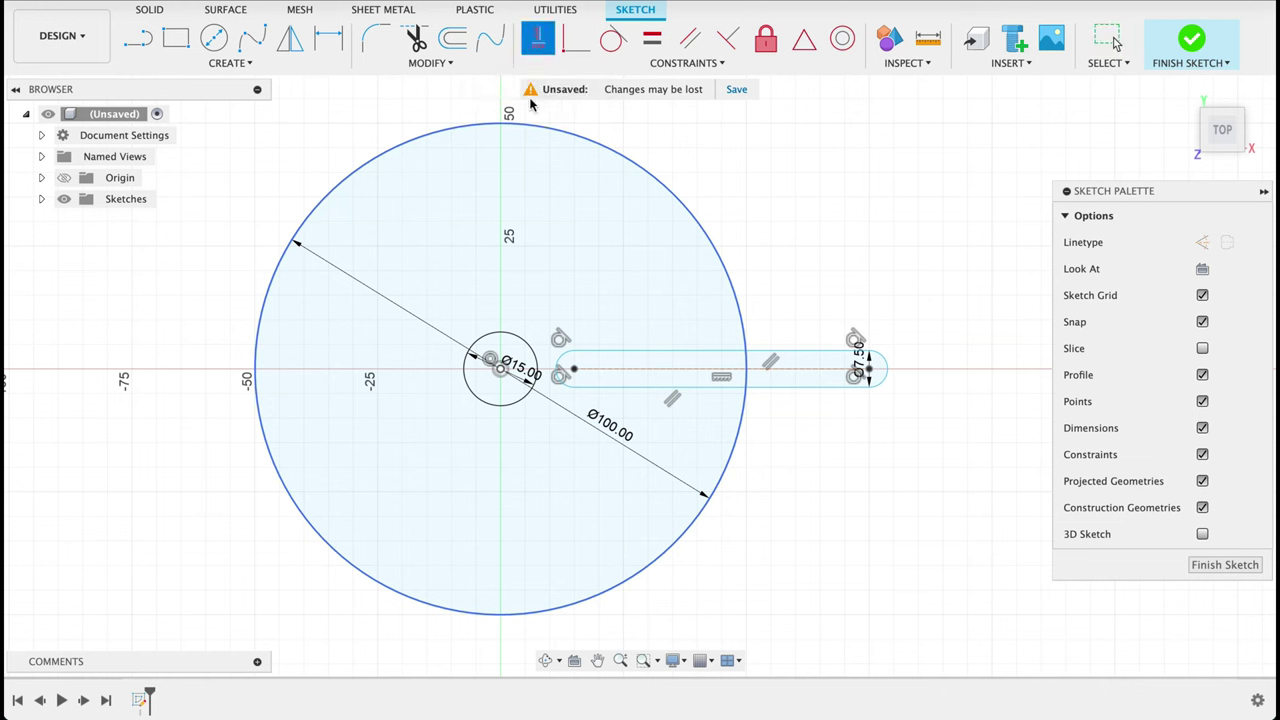
click(572, 372)
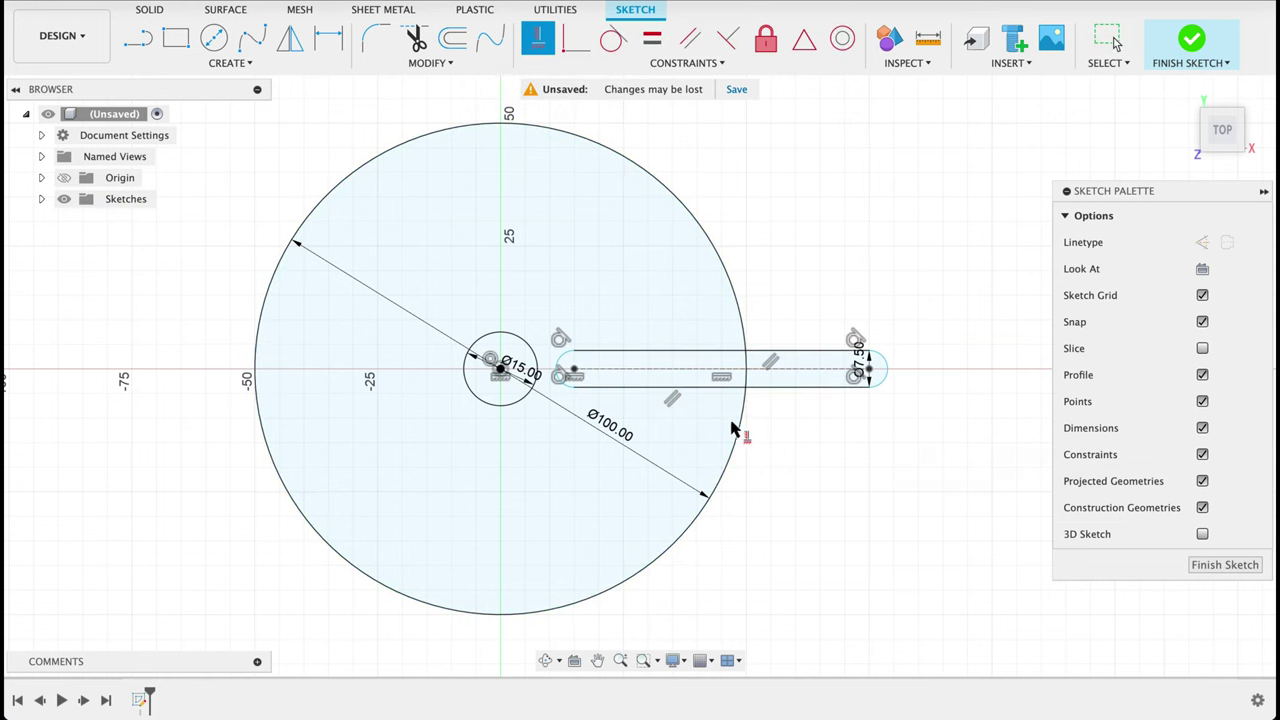
click(524, 376)
key(d)
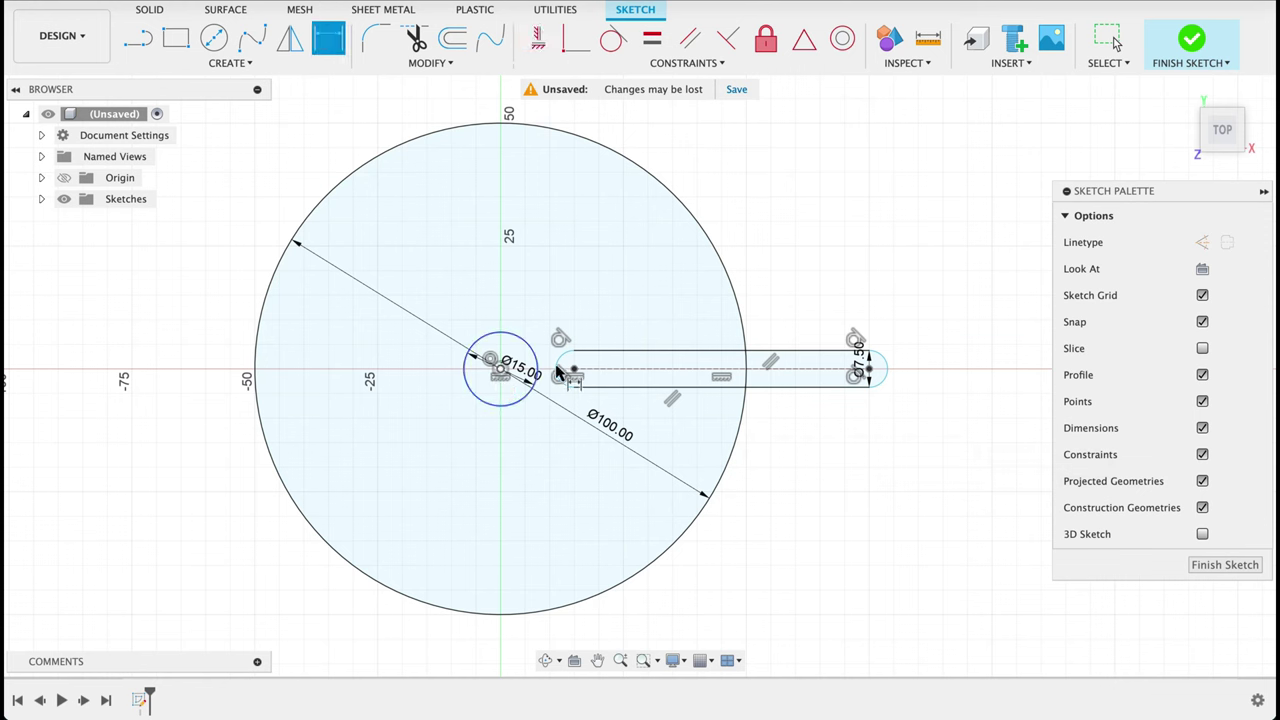
click(571, 372)
click(500, 368)
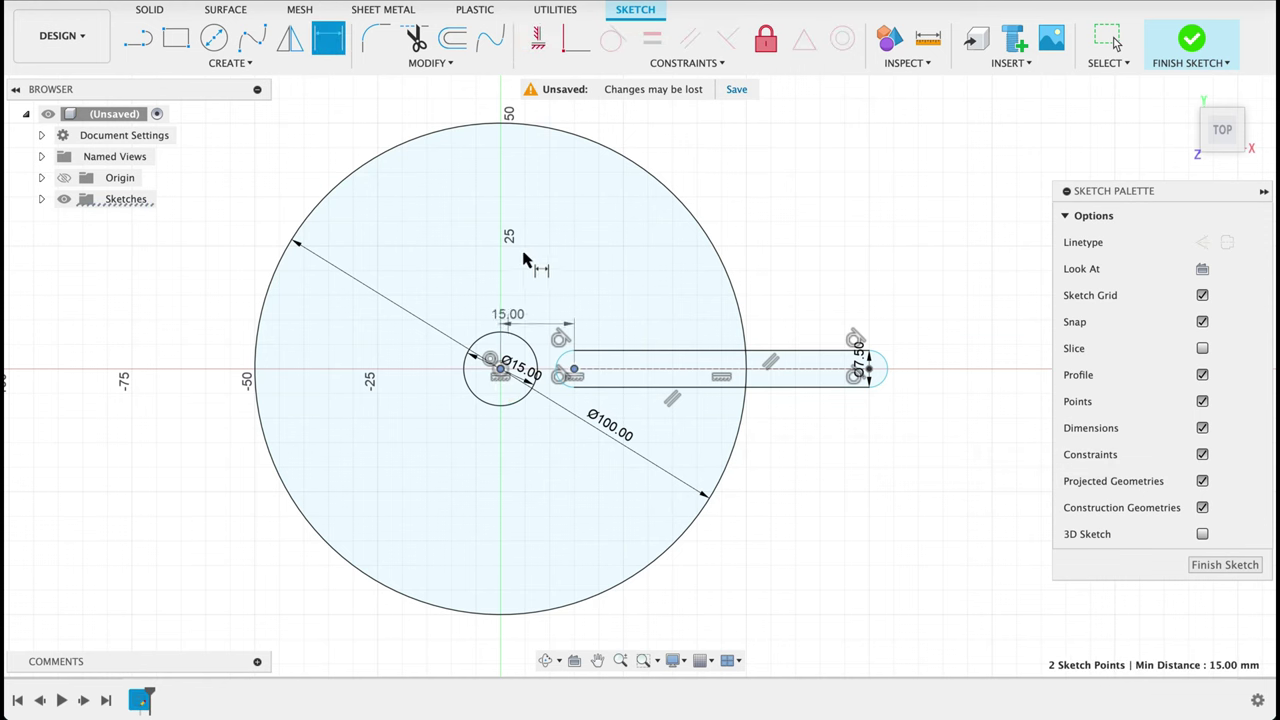
click(524, 254)
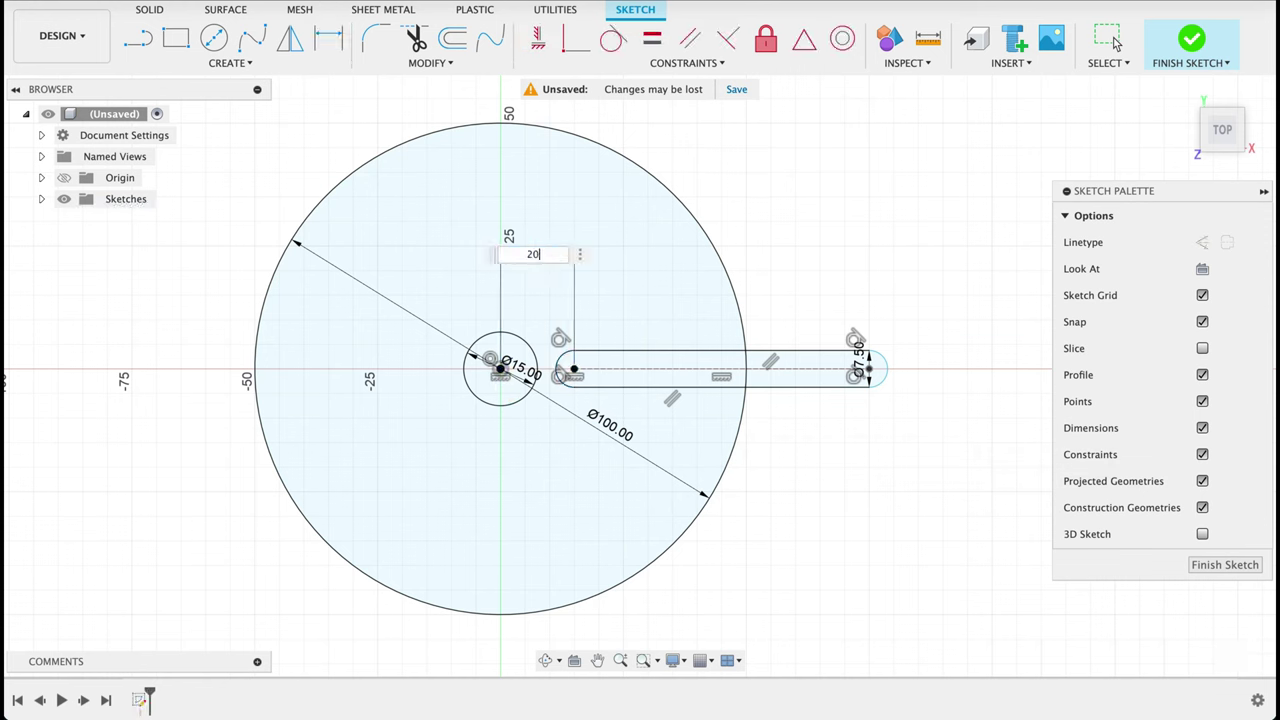
text(20)
key(Return)
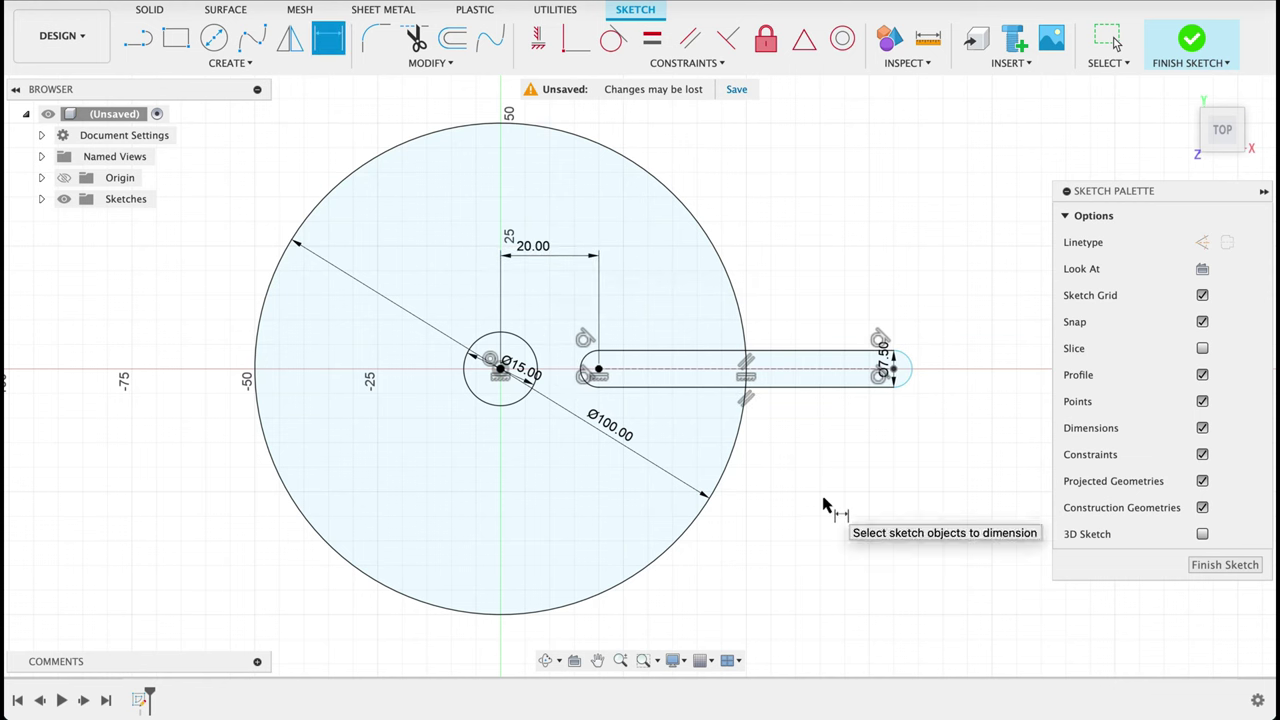
key(Escape)
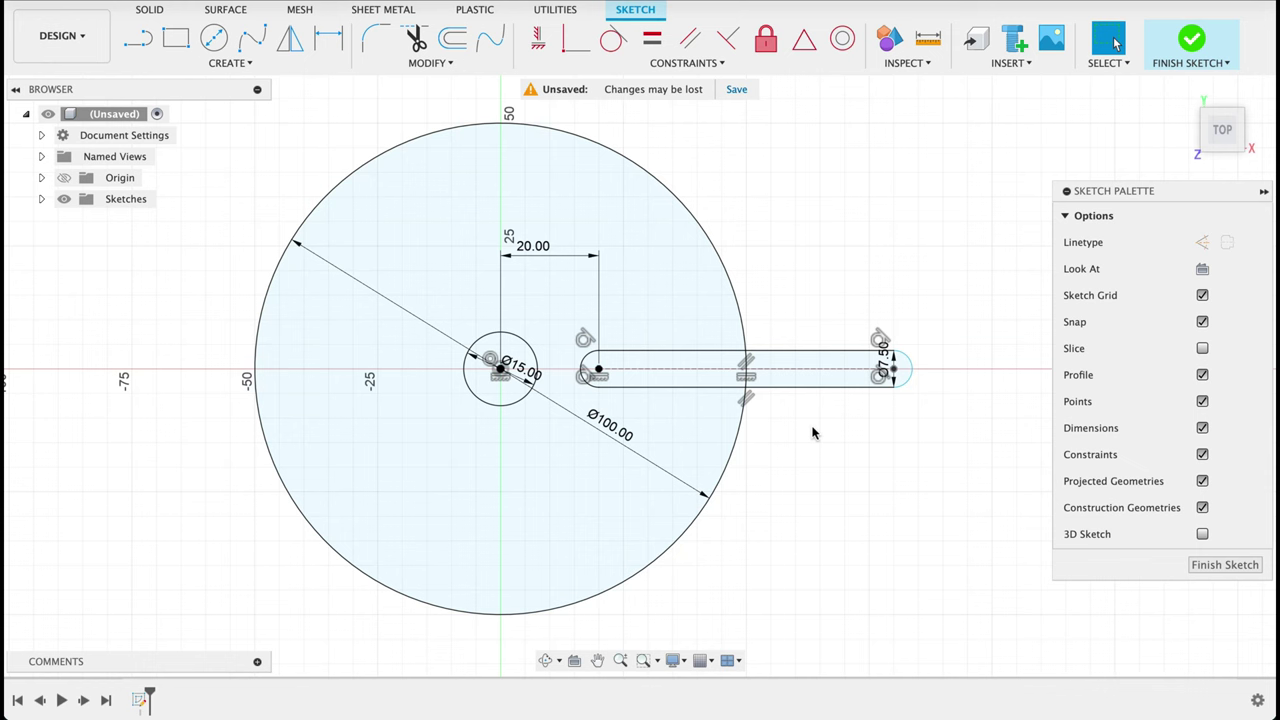
click(216, 62)
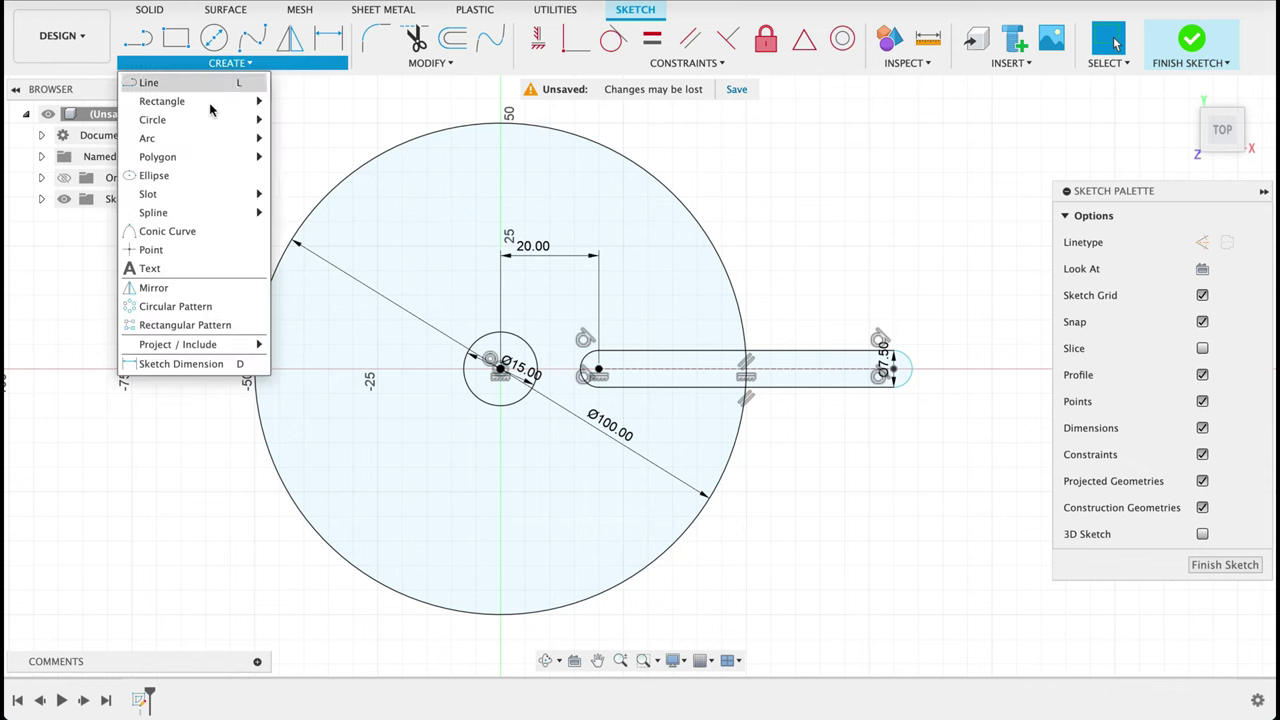
click(188, 308)
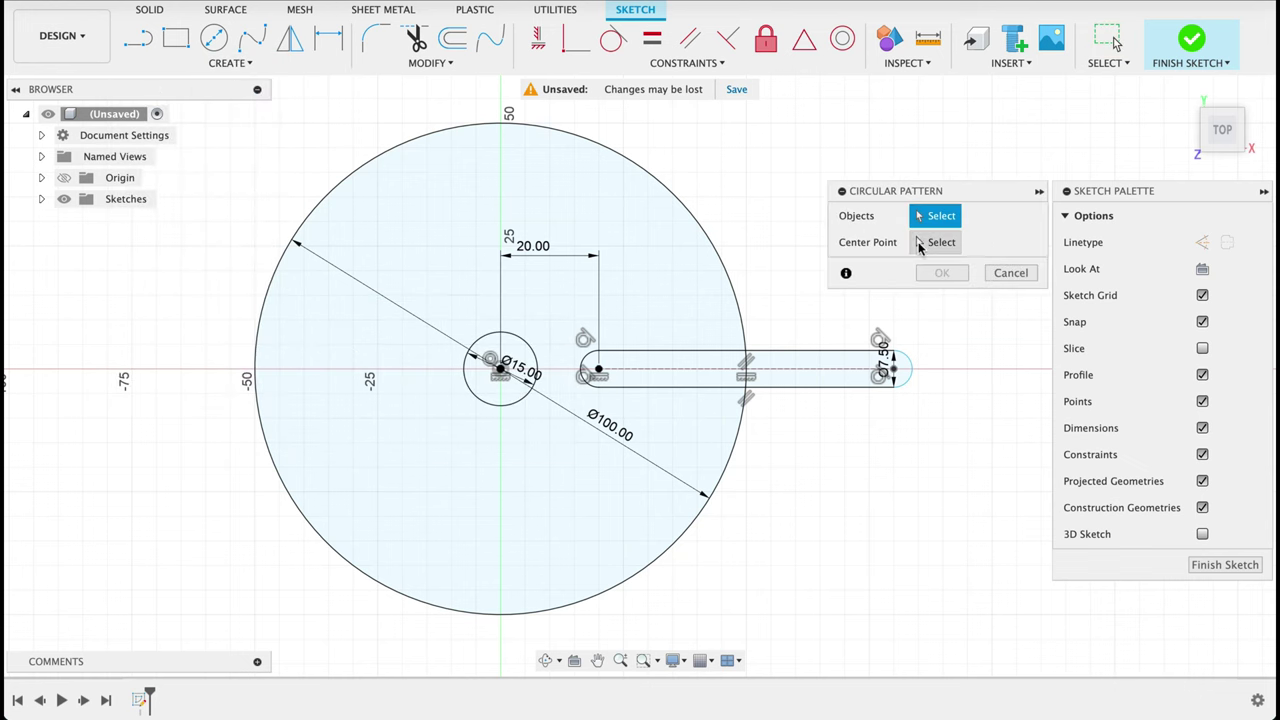
click(703, 386)
click(704, 352)
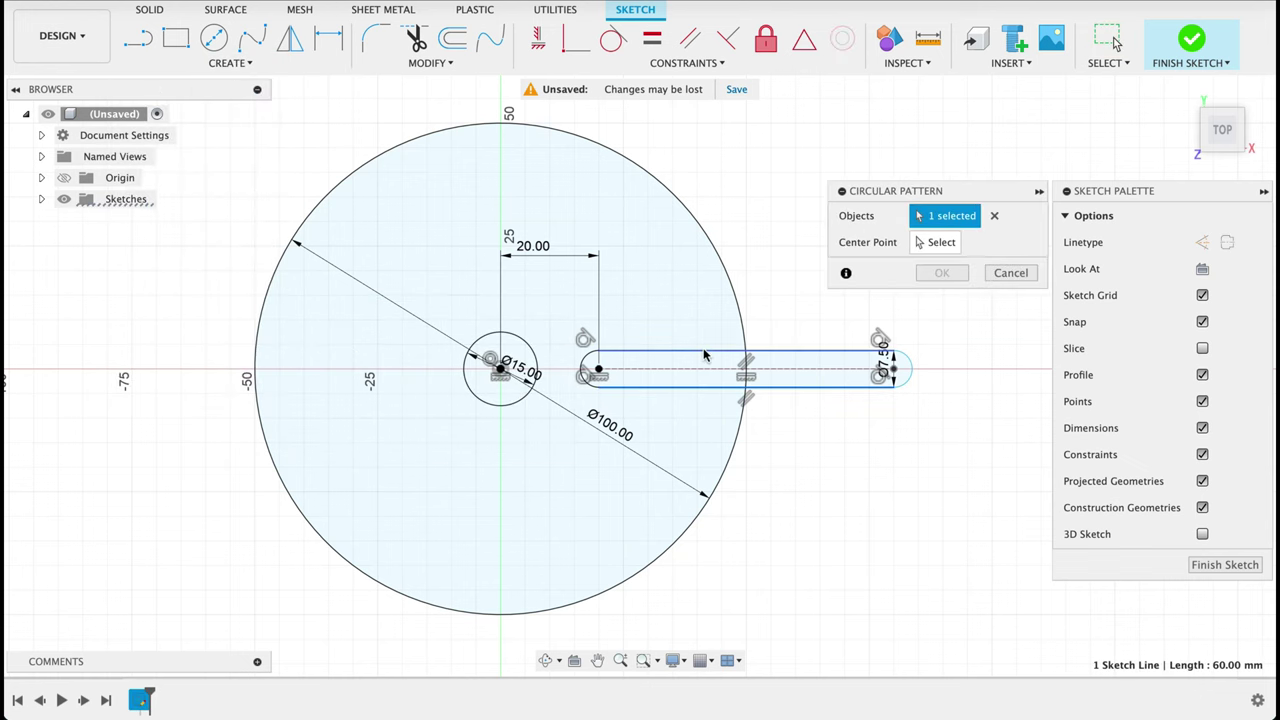
click(585, 372)
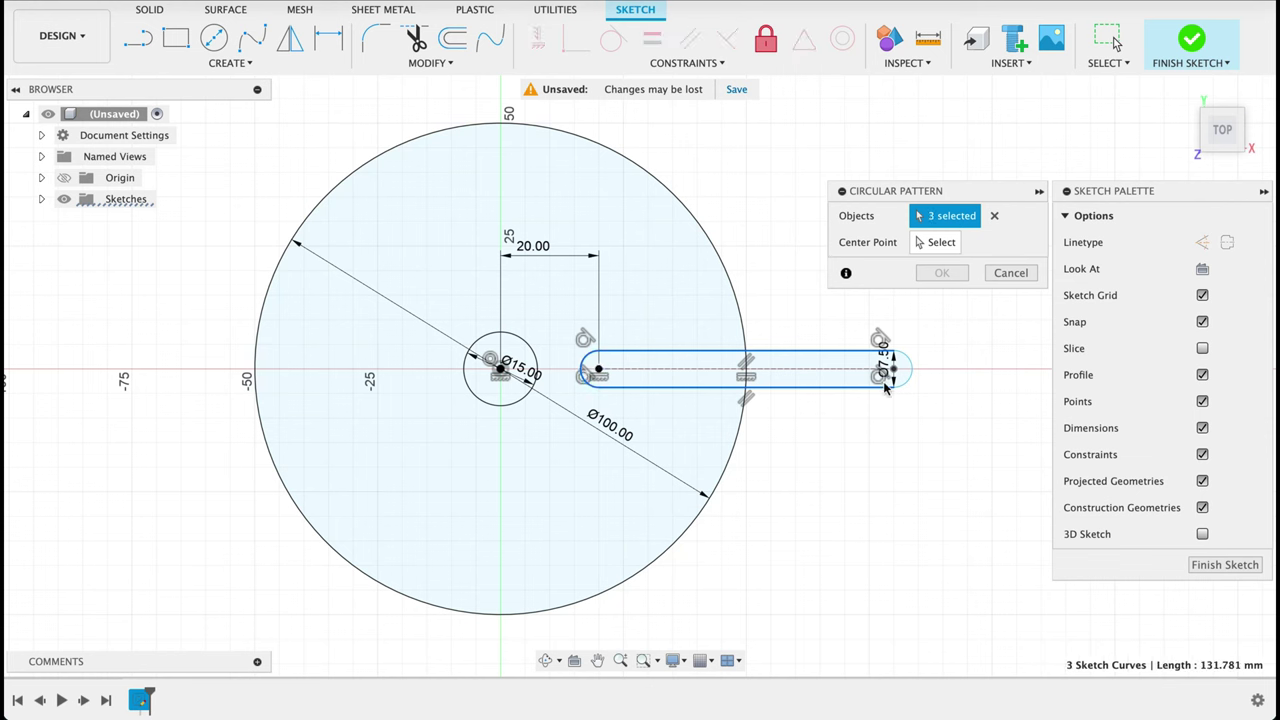
click(916, 244)
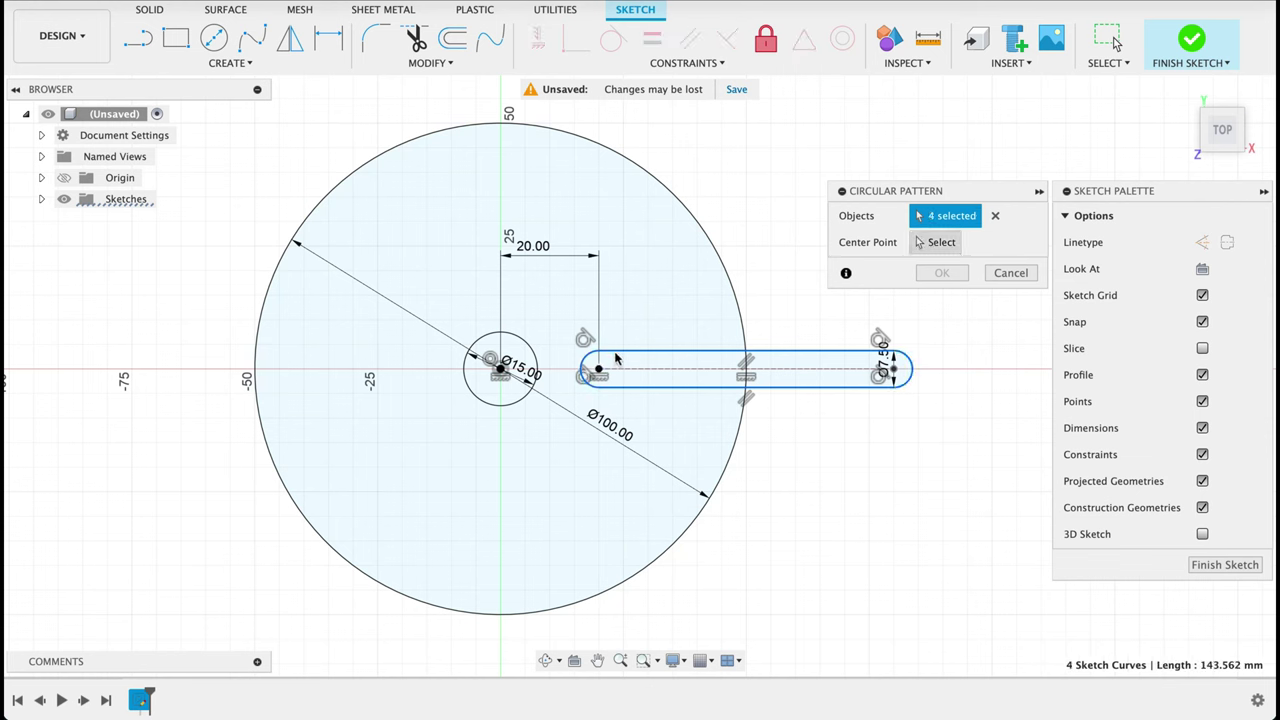
click(501, 369)
click(1015, 318)
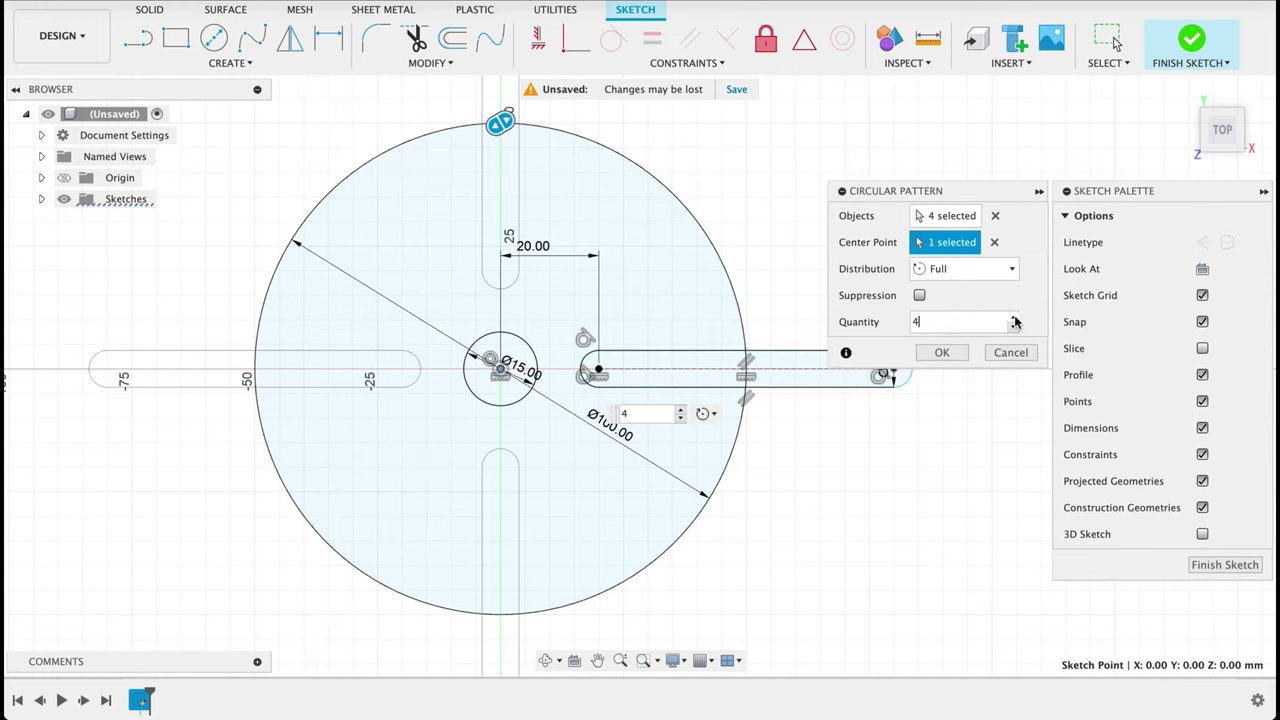
click(1015, 318)
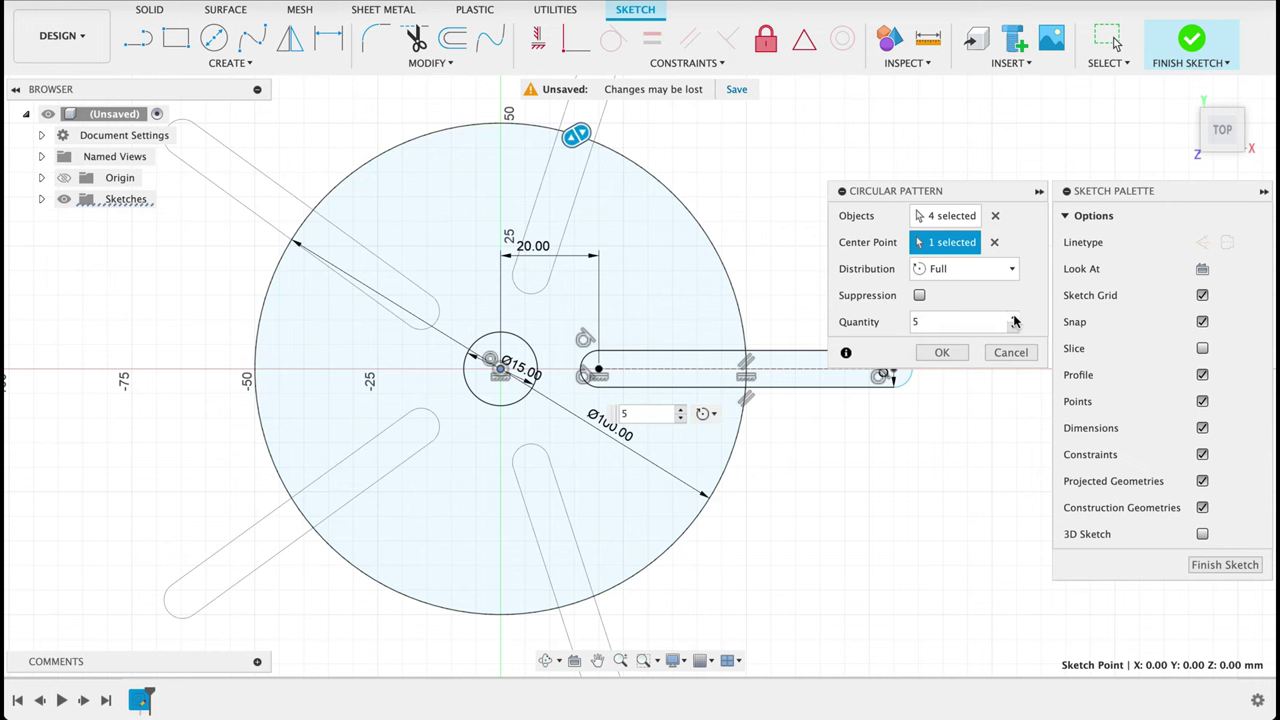
click(942, 353)
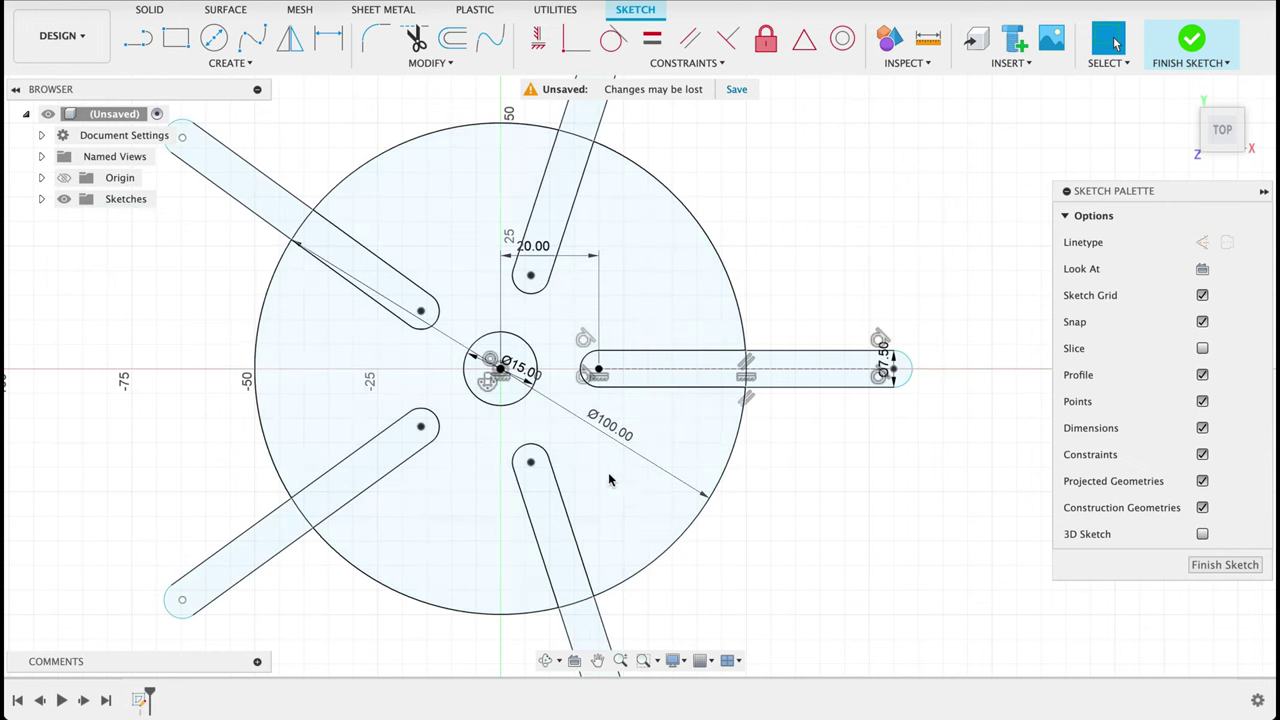
click(718, 478)
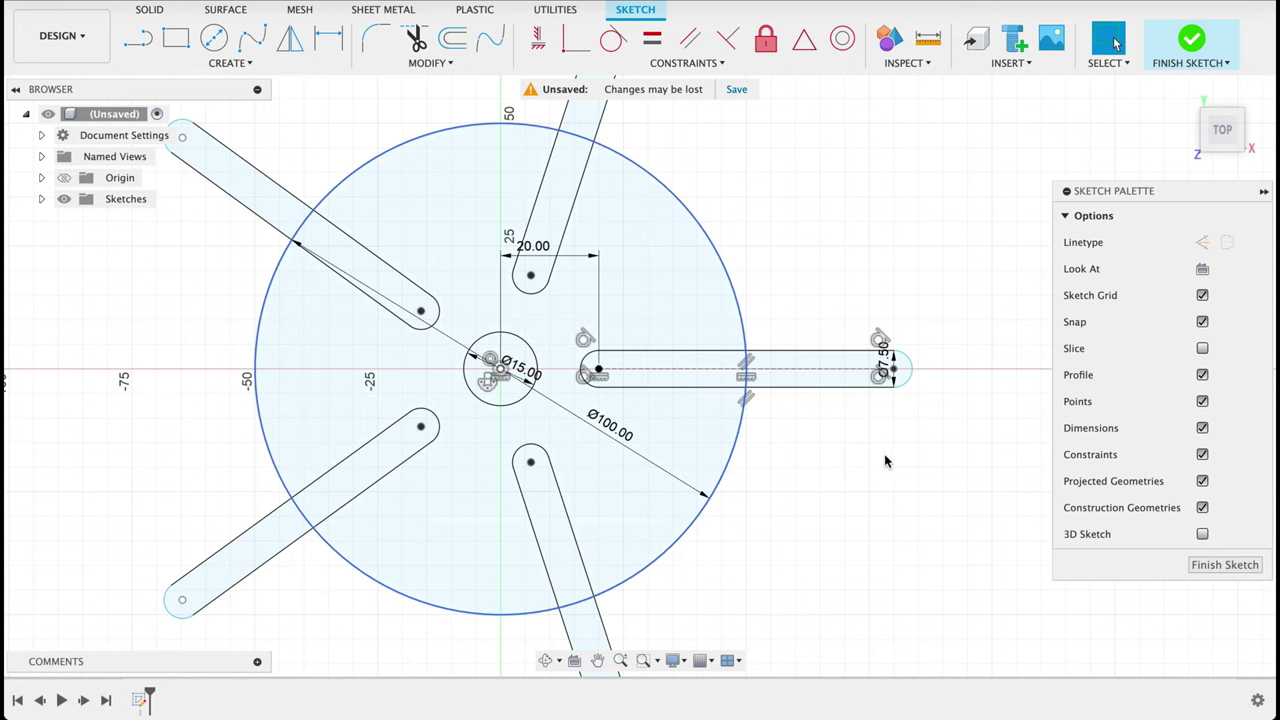
click(885, 461)
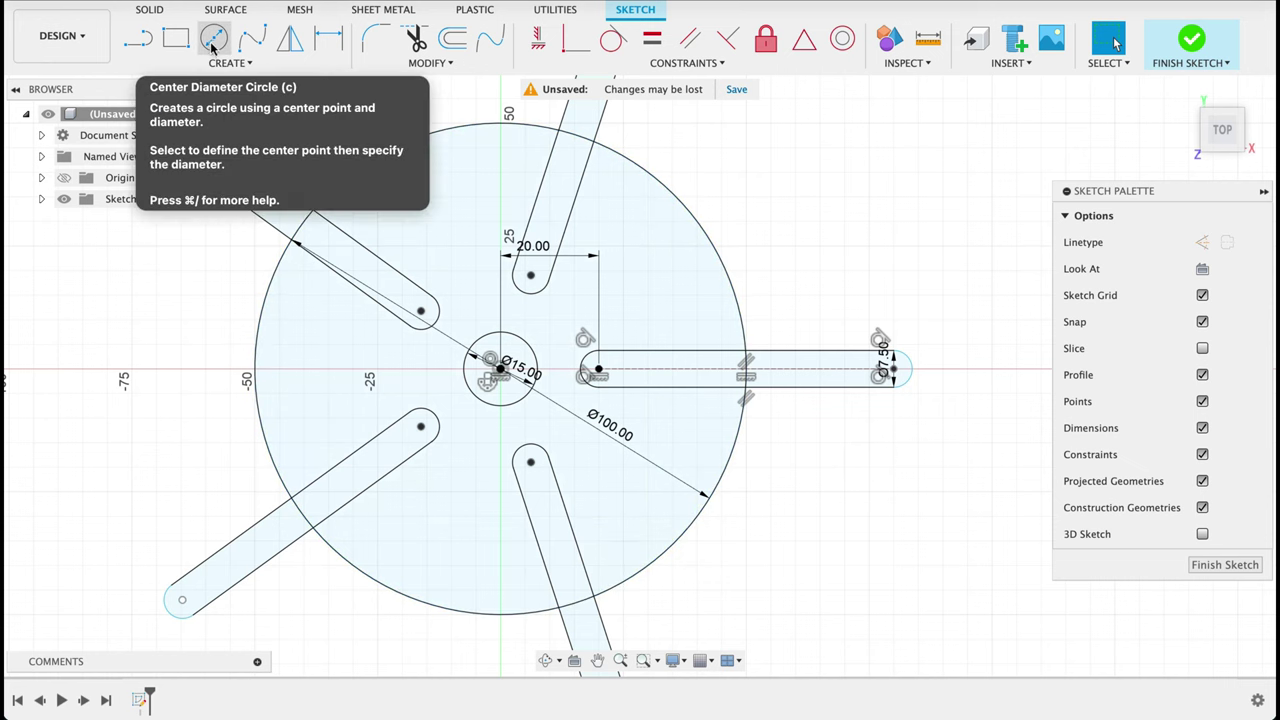
Draw a Ø60 circle with its centre dimensioned 65 mm from the wheel centre
click(212, 45)
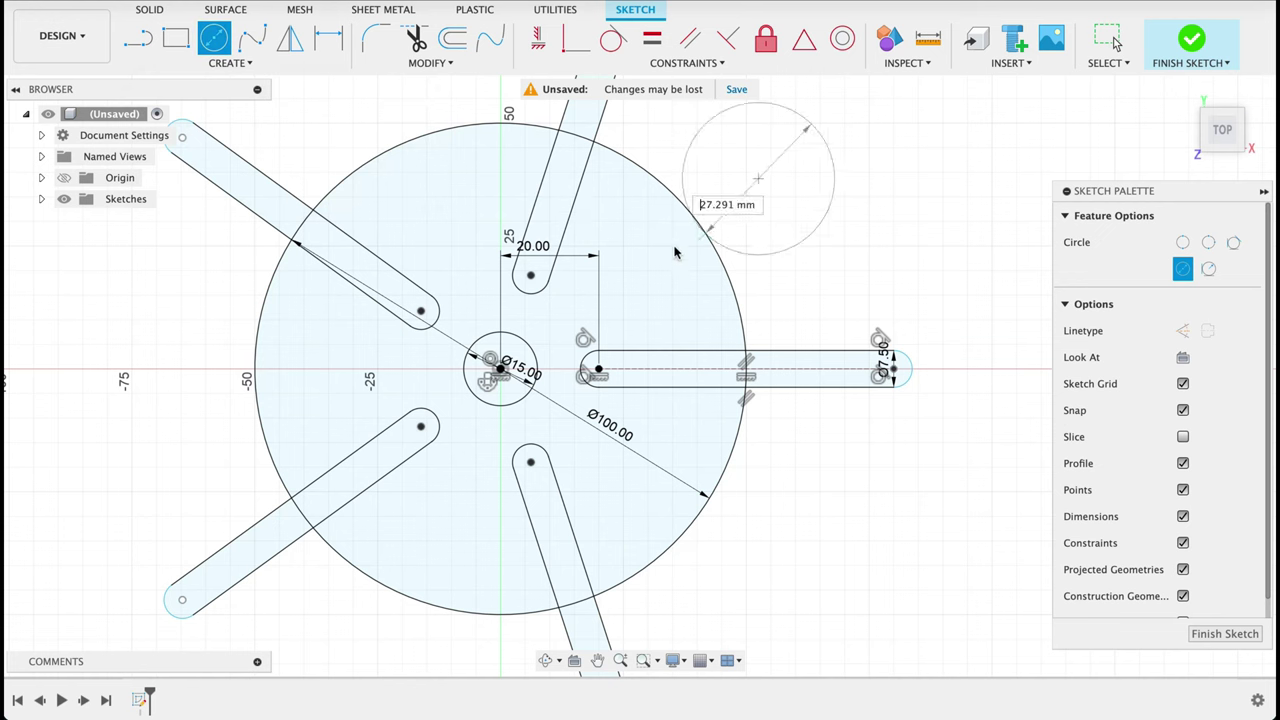
text(60)
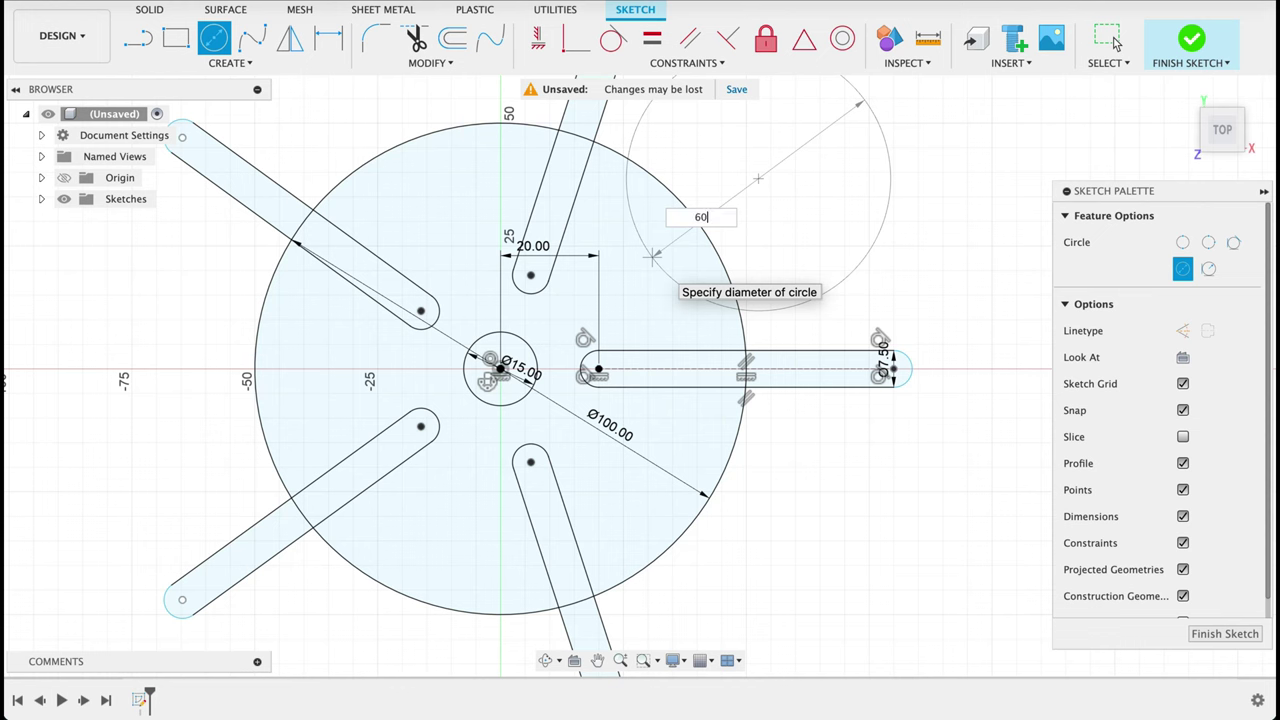
click(1110, 40)
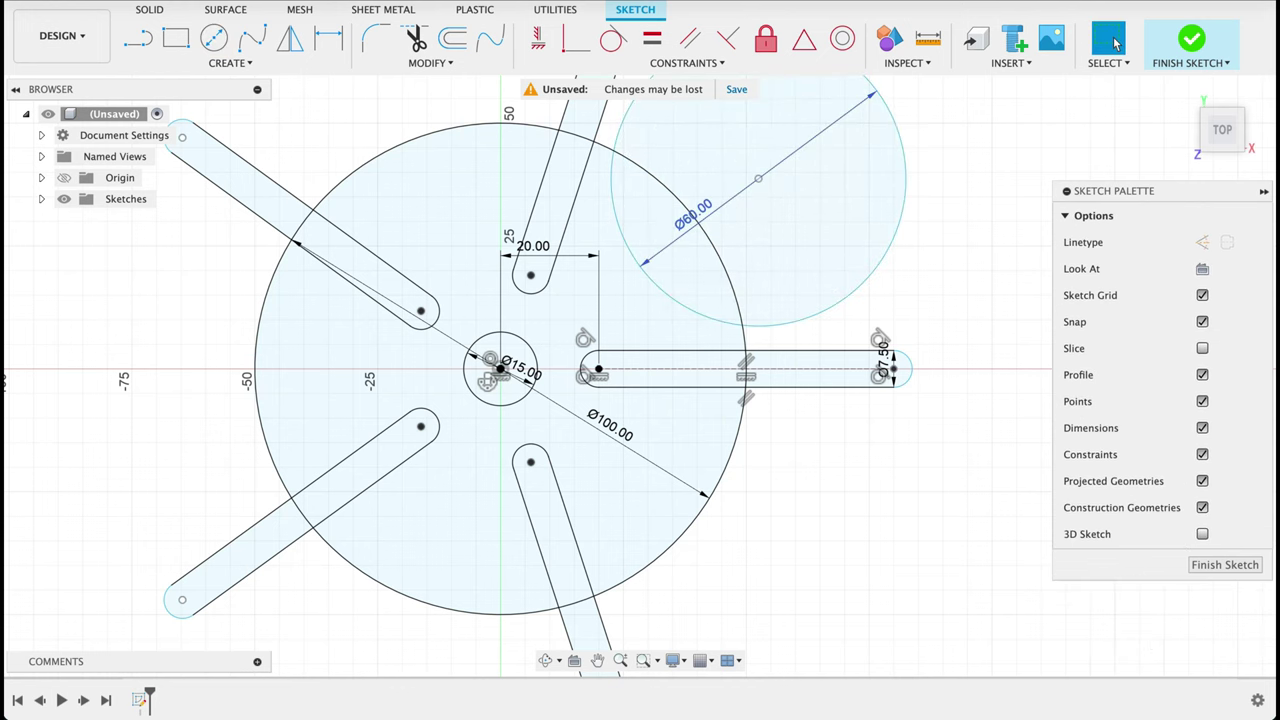
key(d)
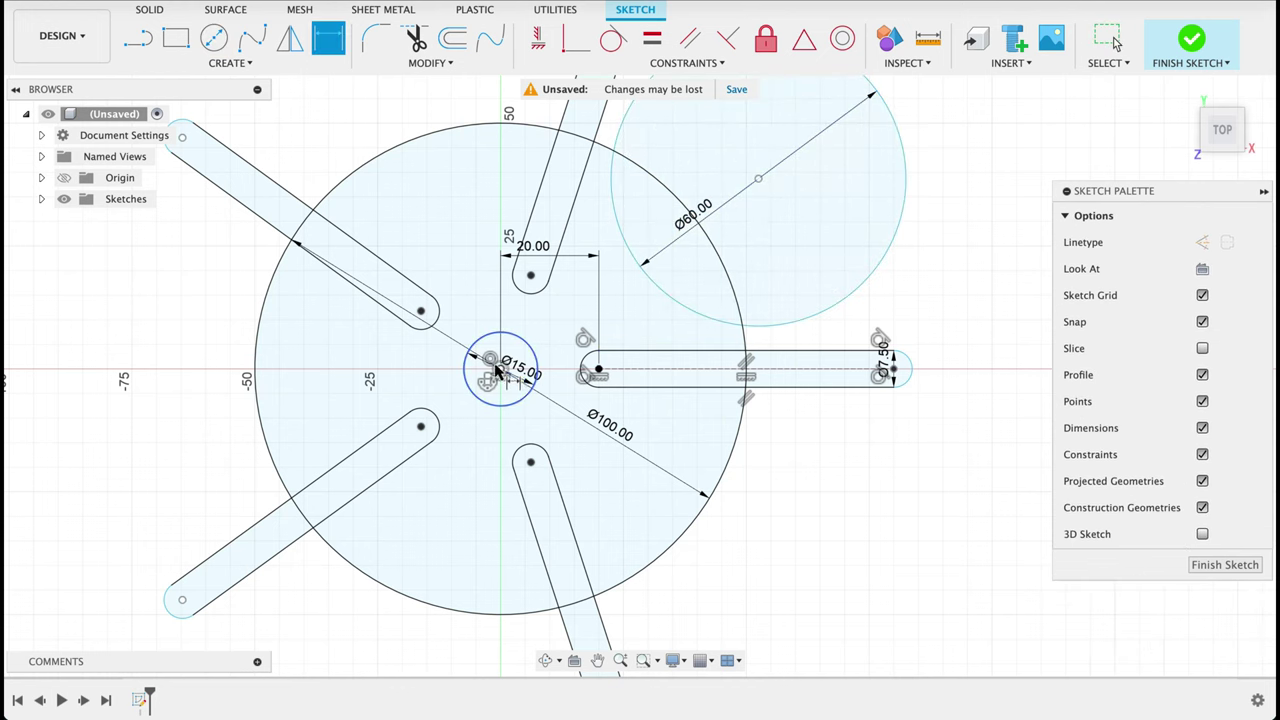
click(500, 369)
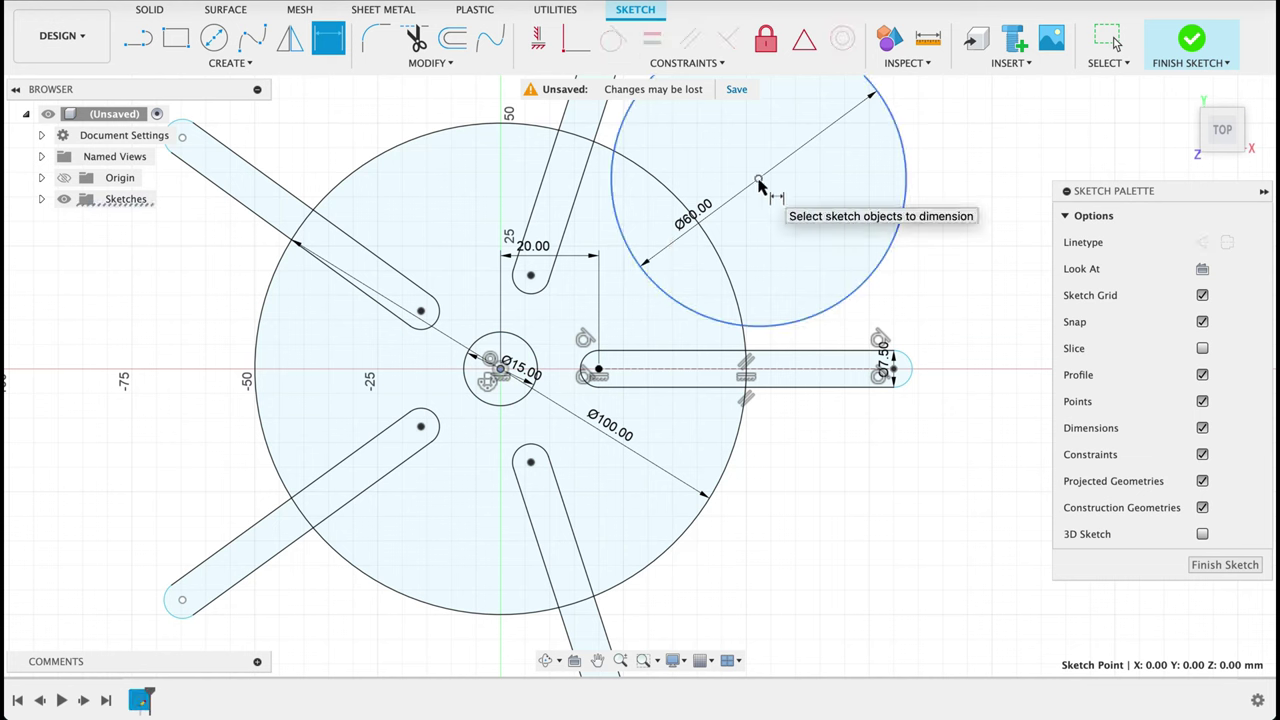
click(759, 180)
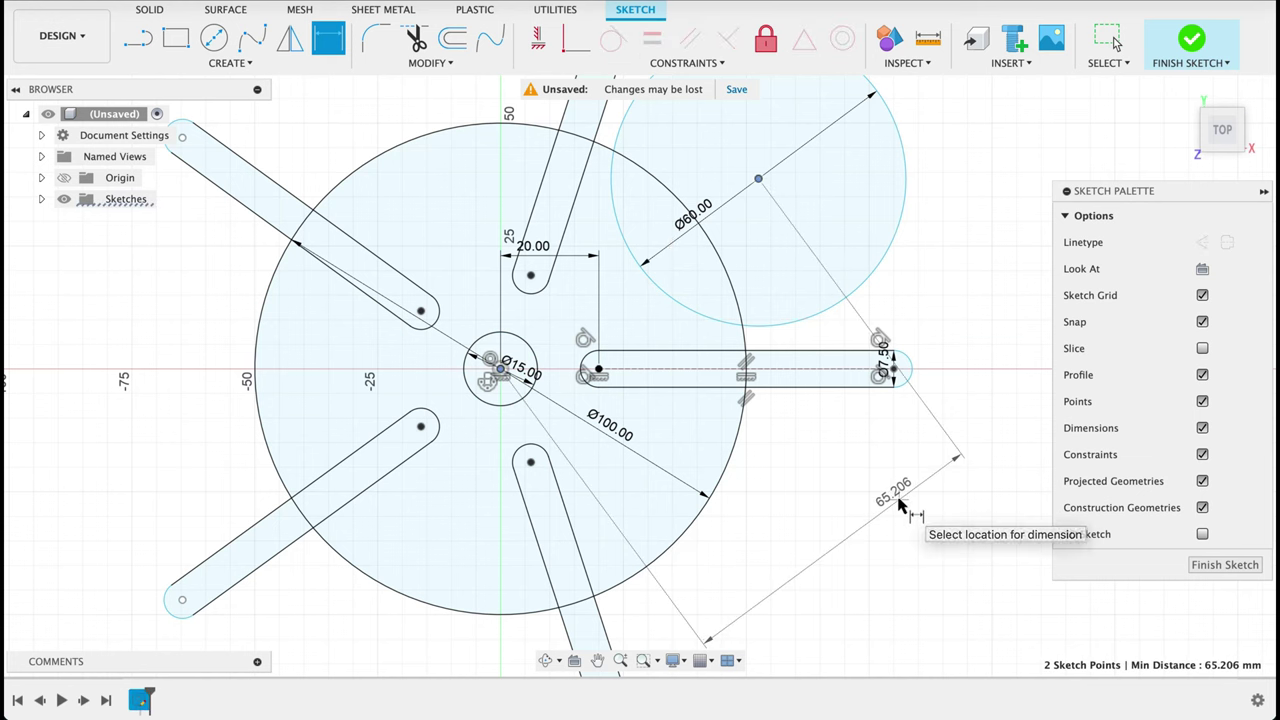
click(898, 503)
text(65)
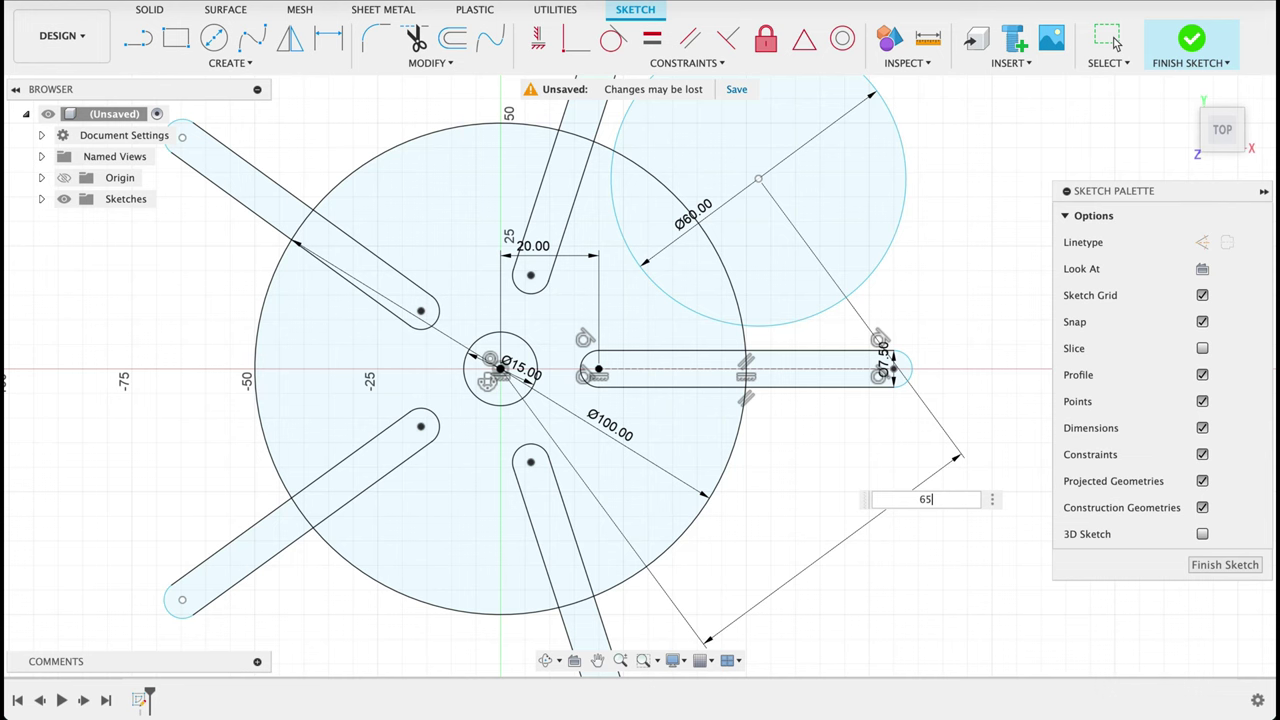
key(Return)
key(Escape)
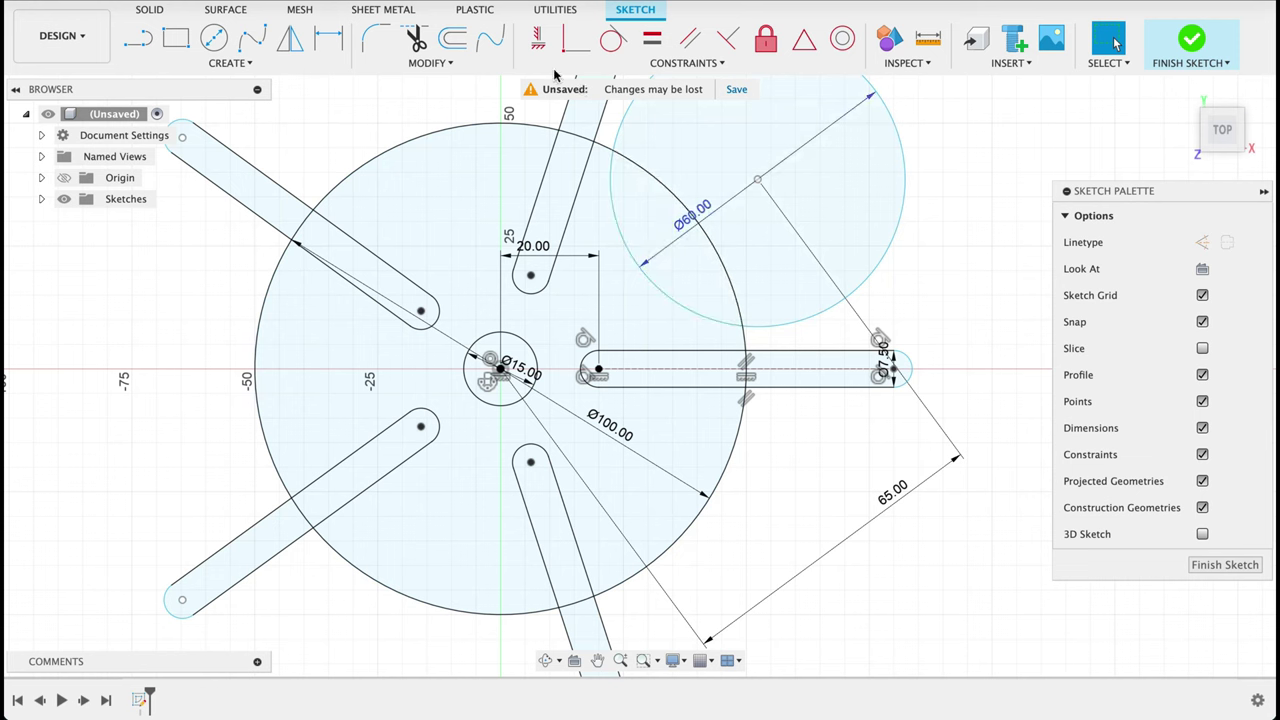
Draw two construction lines from the Ø60 centre to the inner ends of two adjacent slots
key(l)
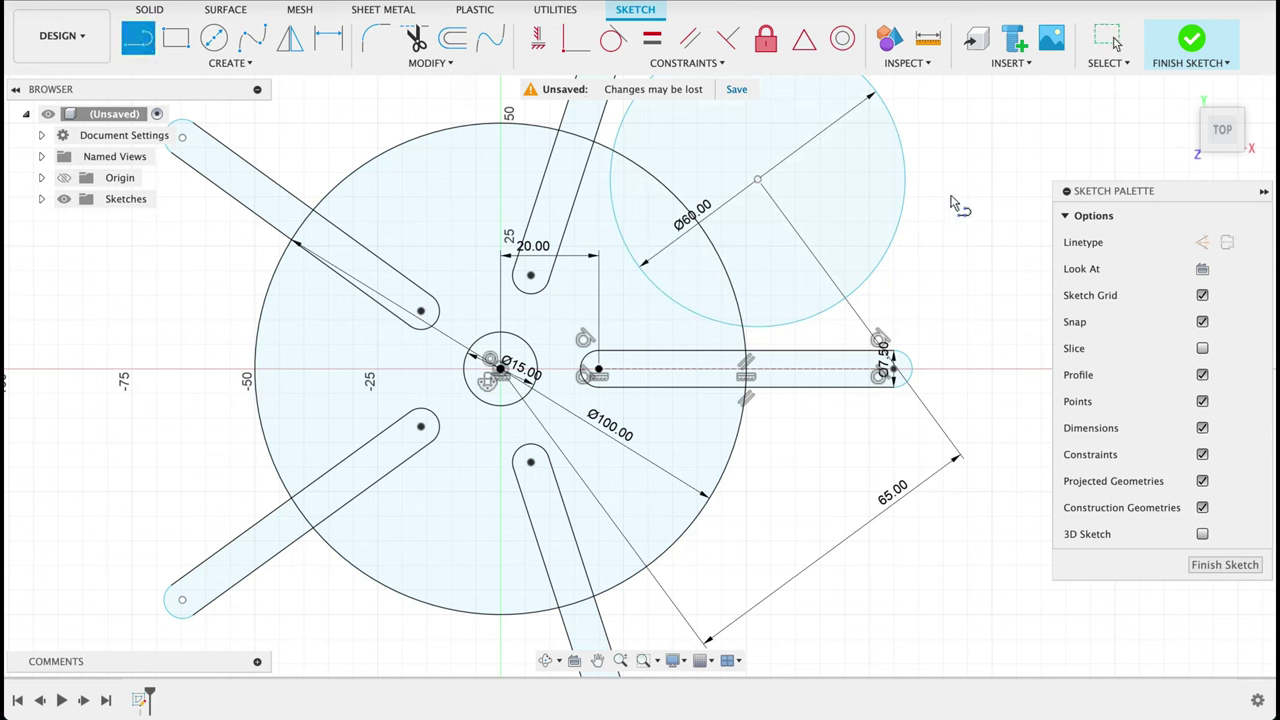
click(1202, 243)
click(757, 181)
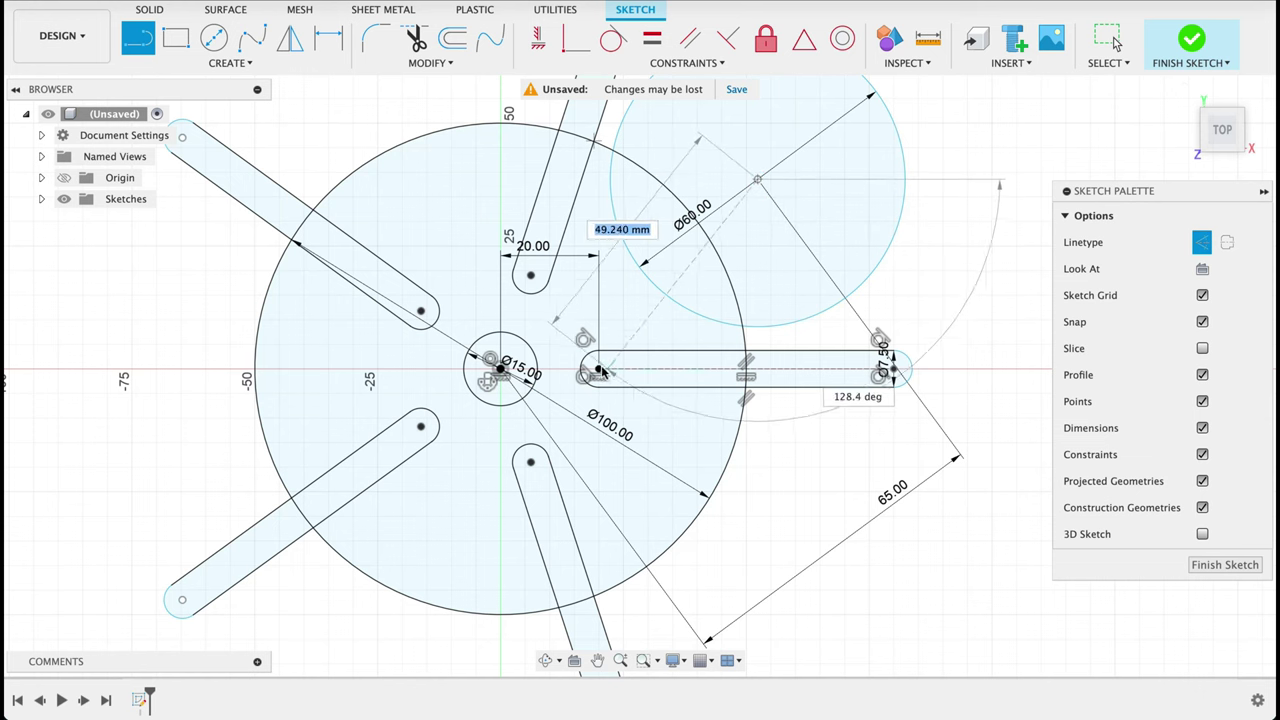
click(598, 371)
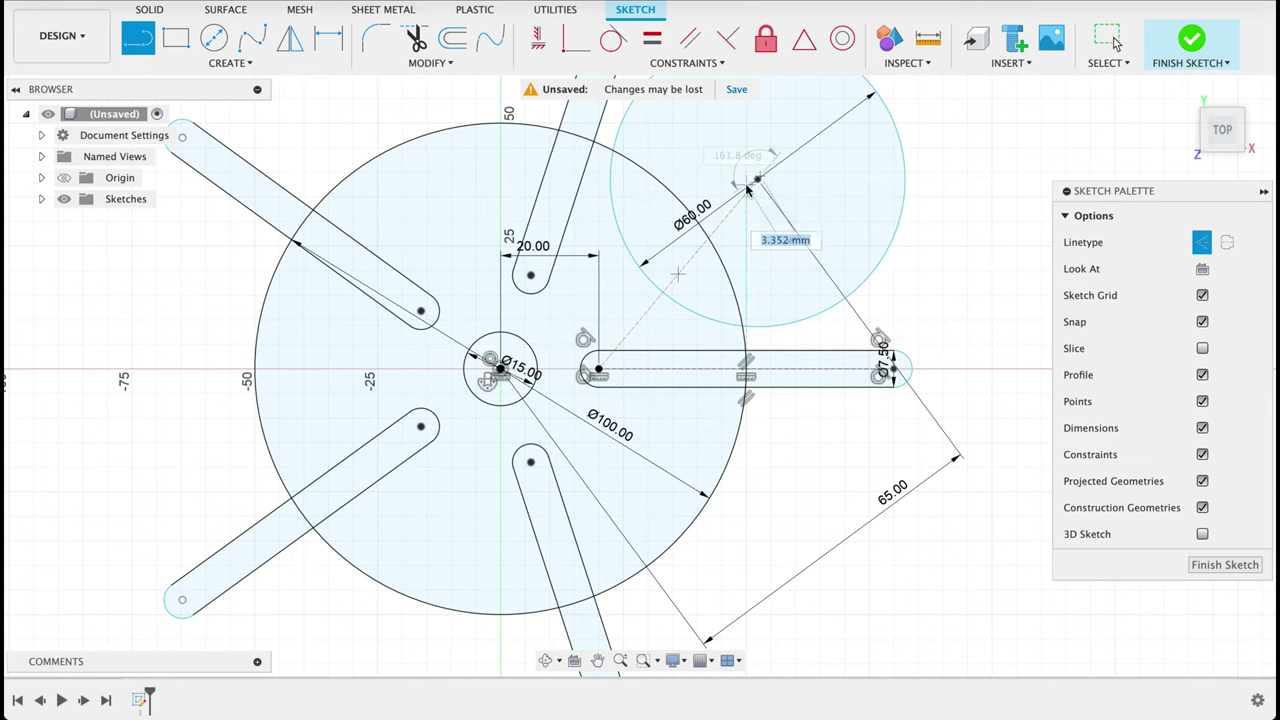
key(Escape)
key(l)
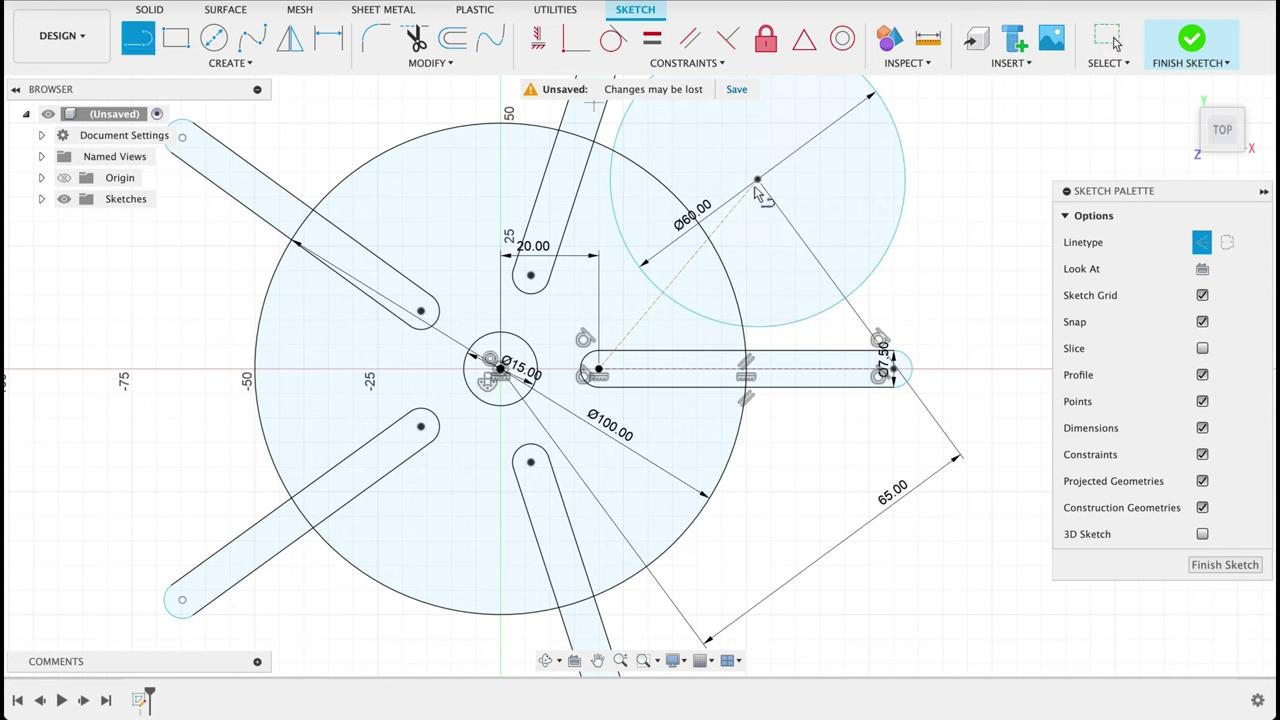
click(757, 180)
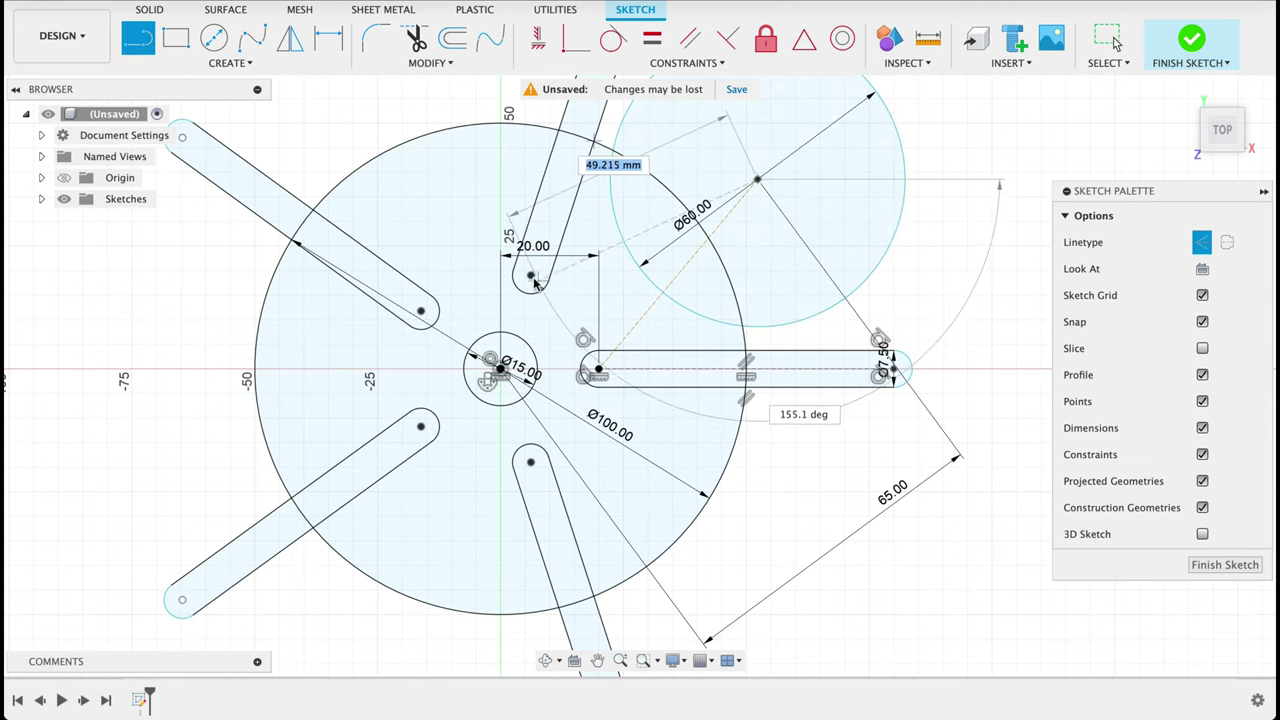
click(530, 275)
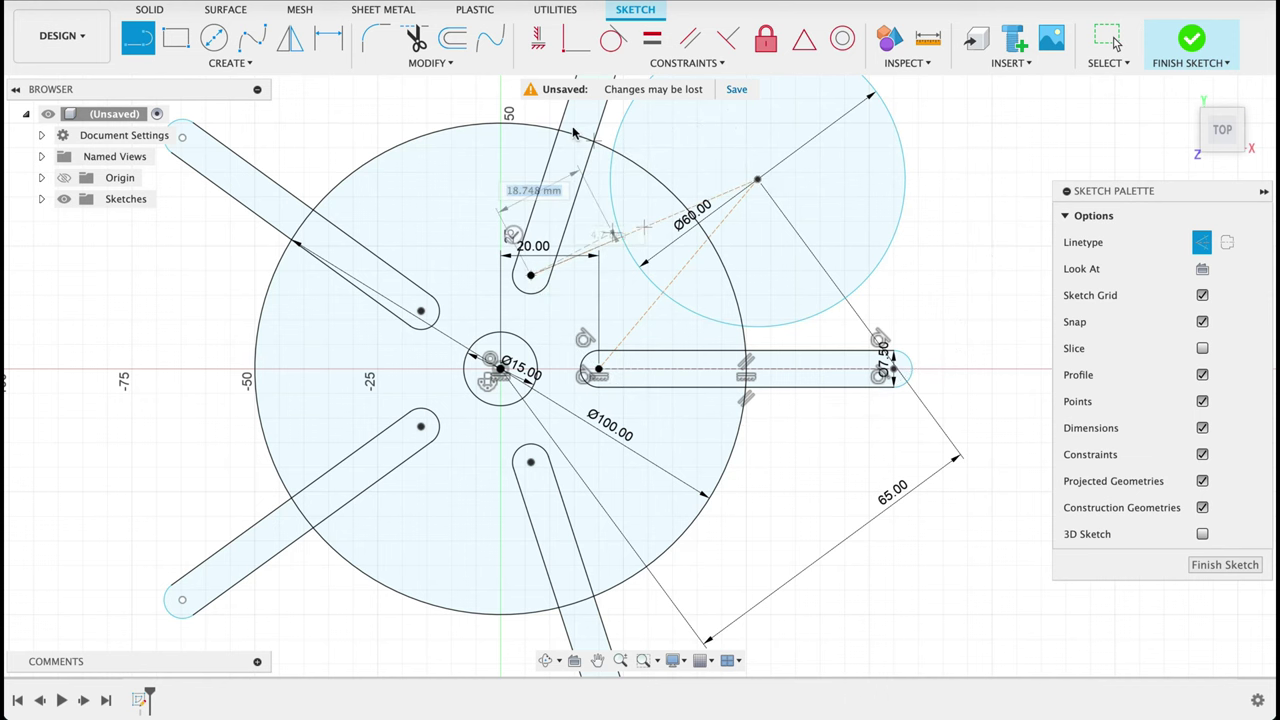
key(Escape)
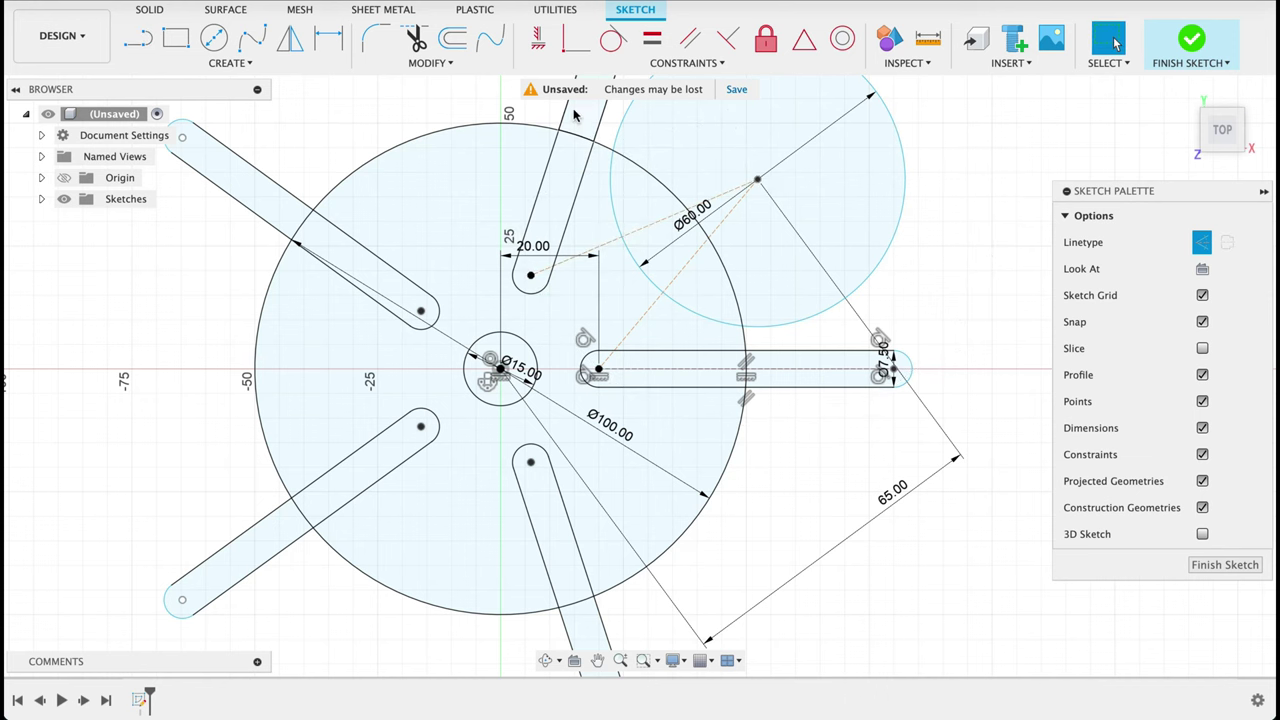
Constrain the two construction lines to equal length
click(652, 40)
click(640, 327)
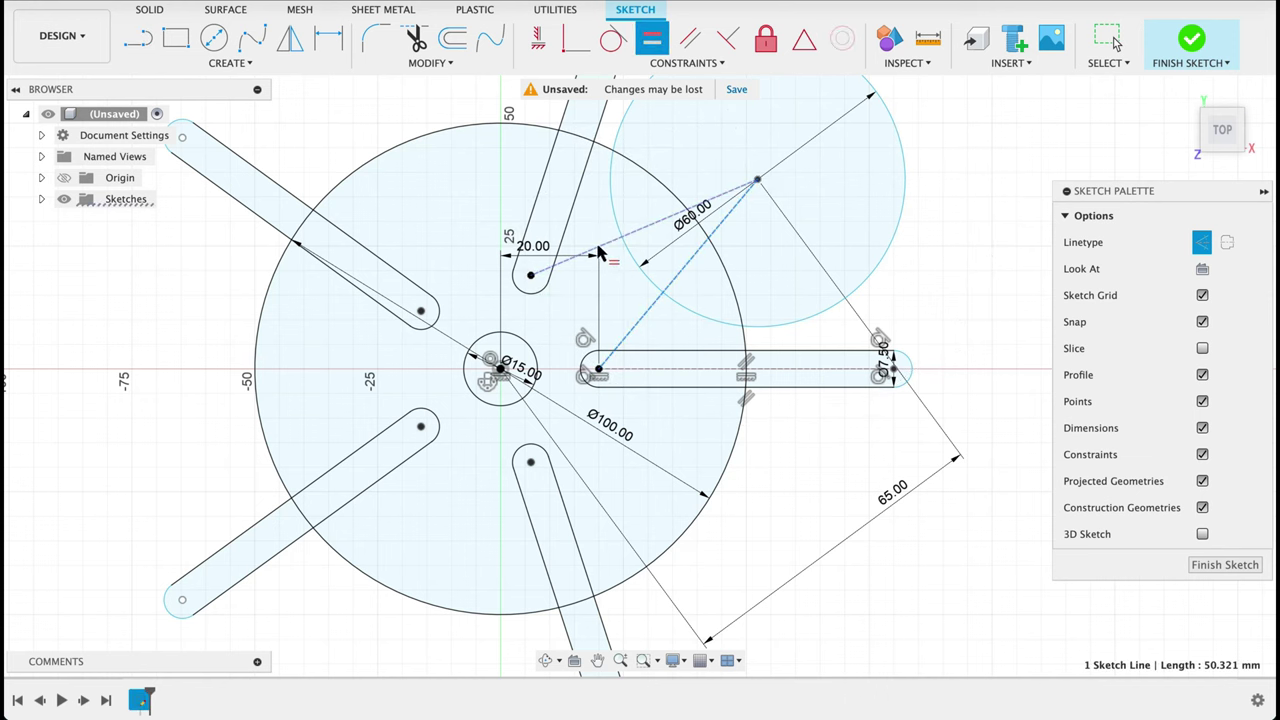
click(643, 268)
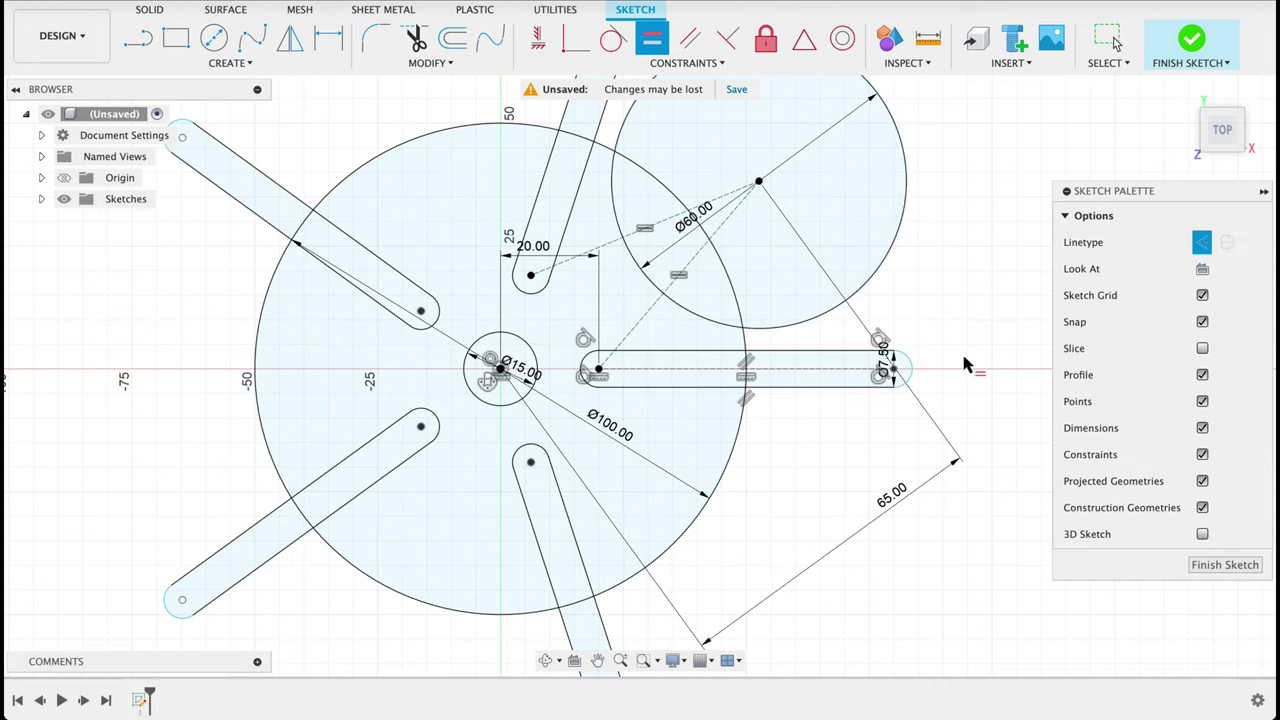
key(Escape)
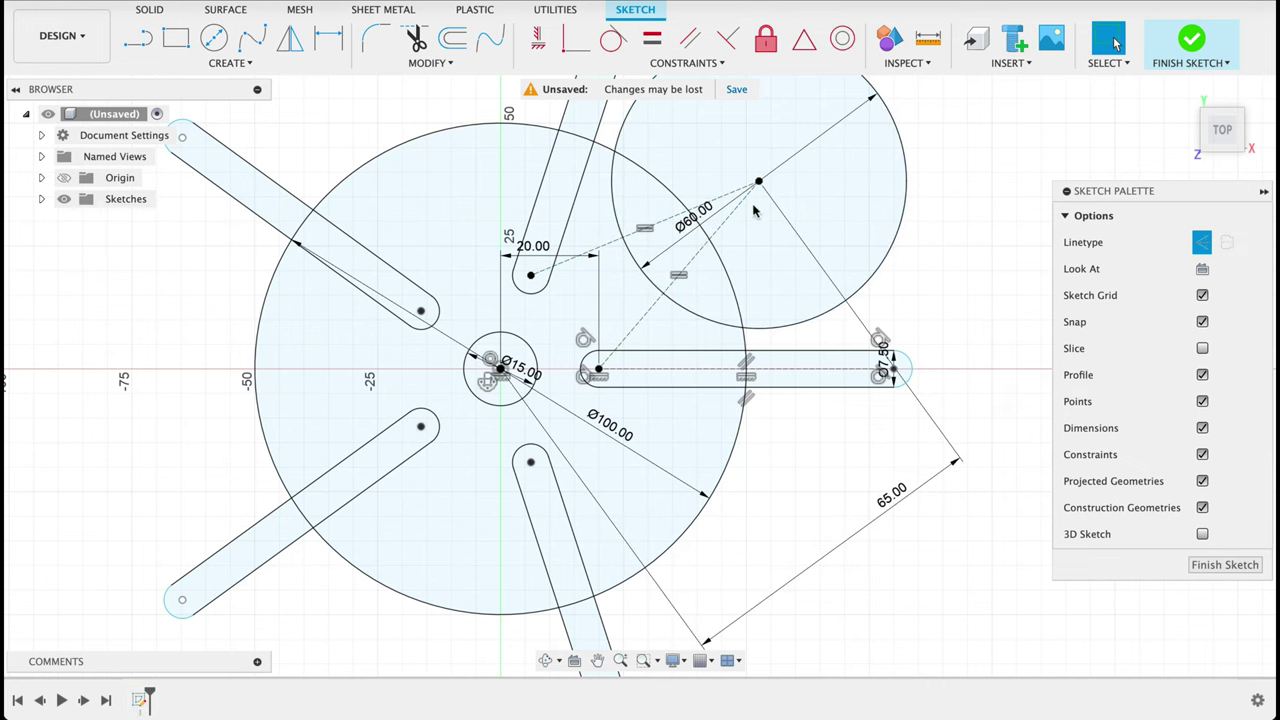
click(230, 63)
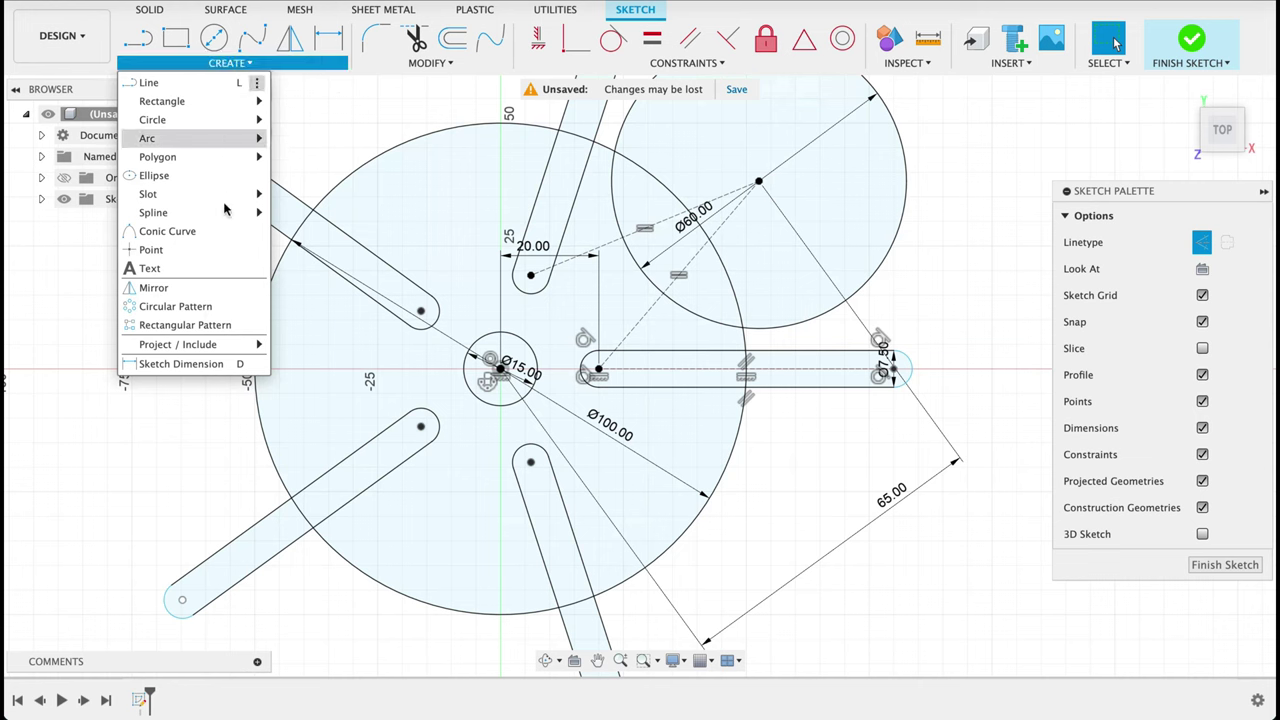
Circular-pattern the Ø60 circle 5 times around the wheel centre
click(180, 306)
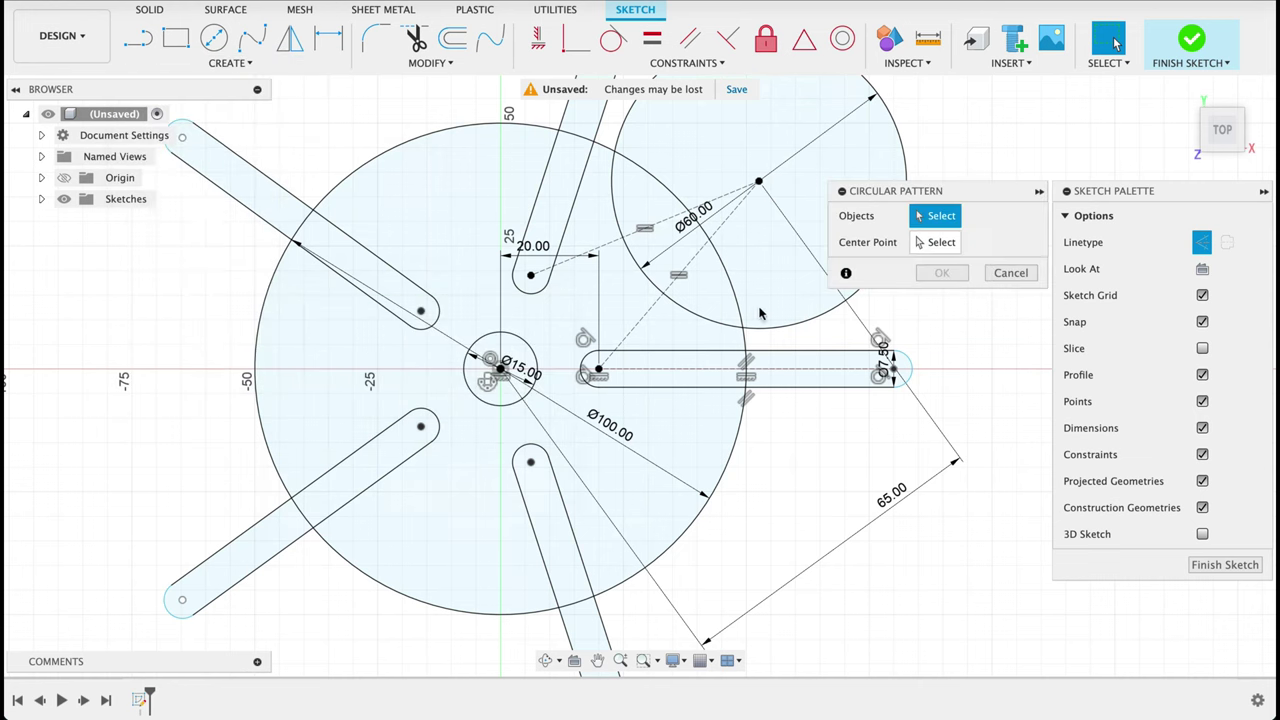
click(790, 330)
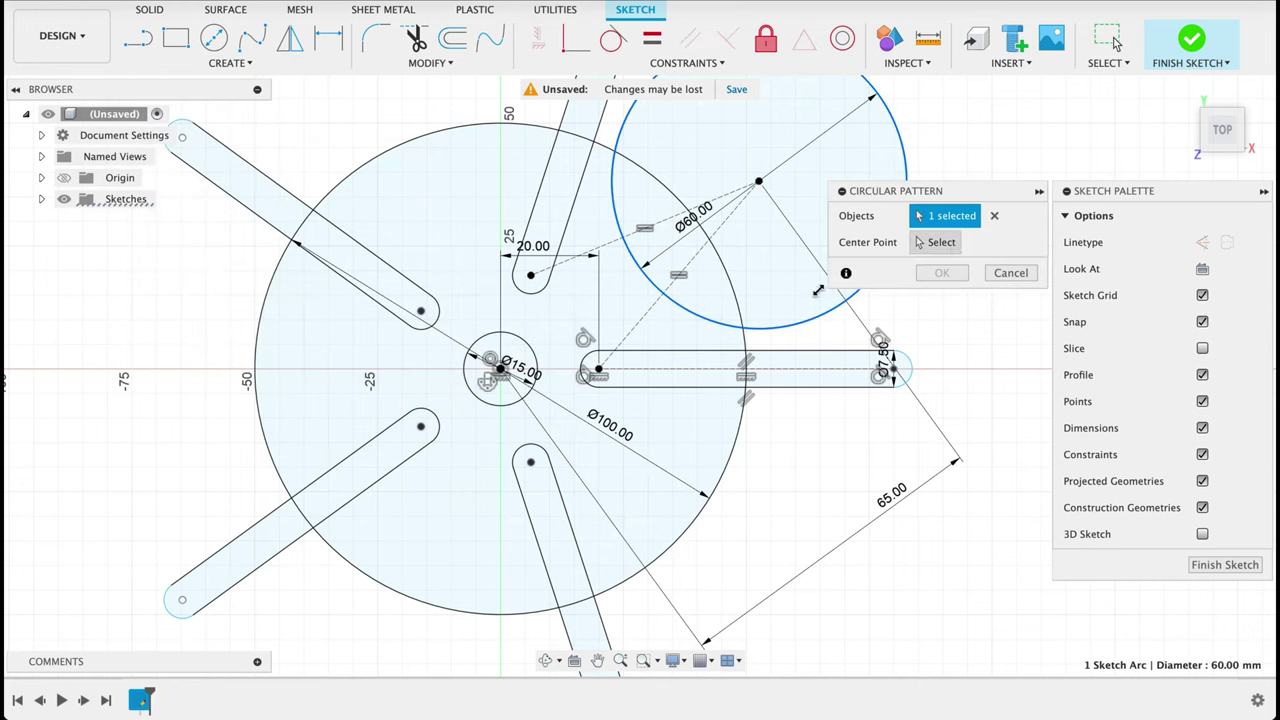
click(500, 368)
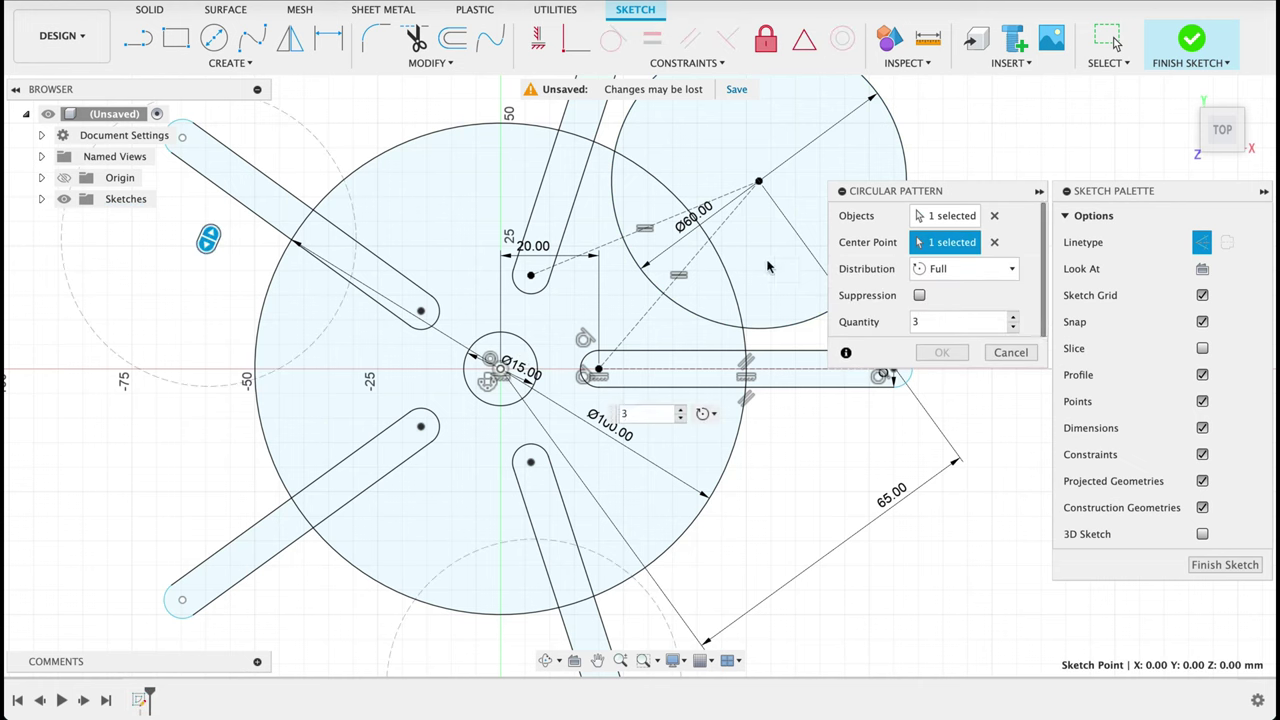
click(1012, 318)
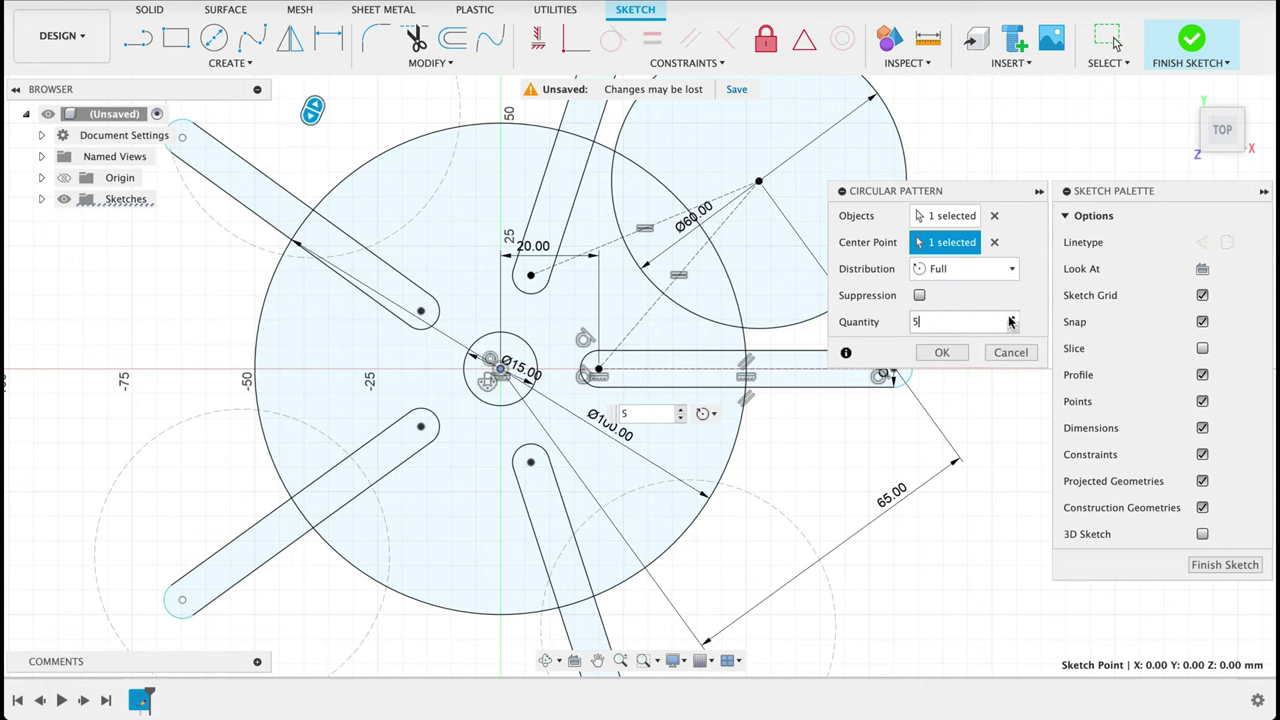
click(938, 355)
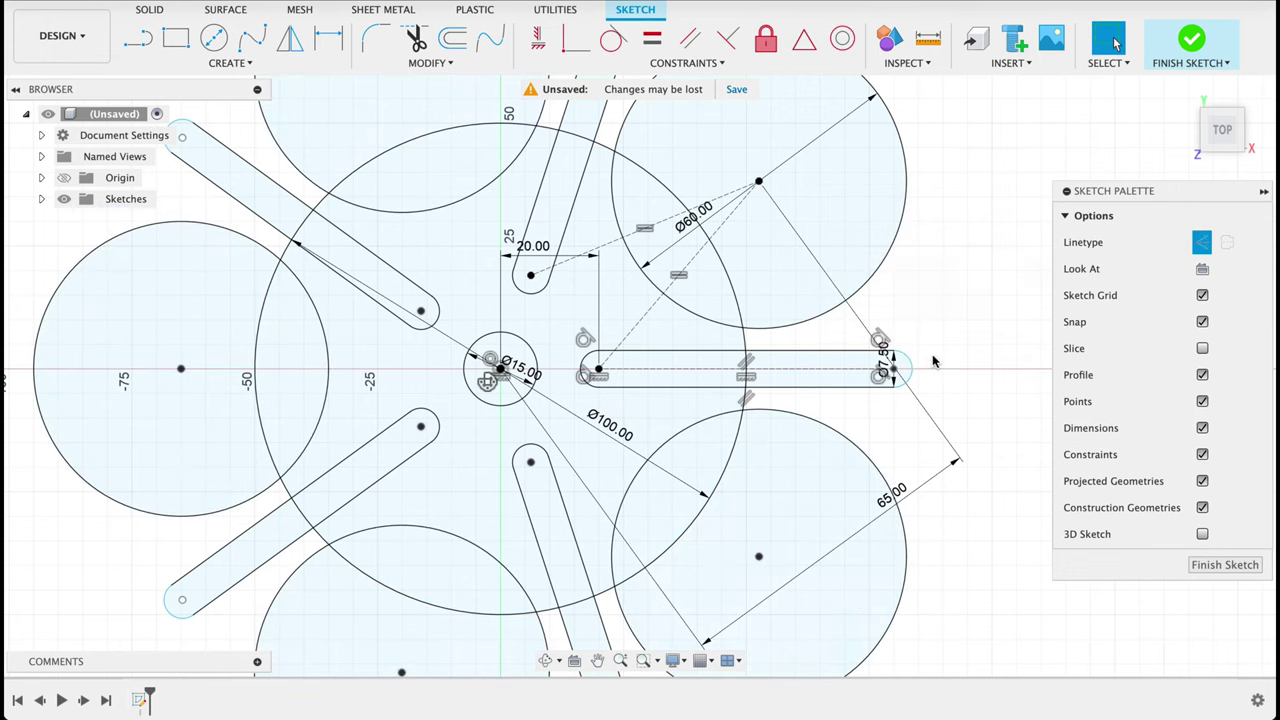
scroll(930, 362, down, 4)
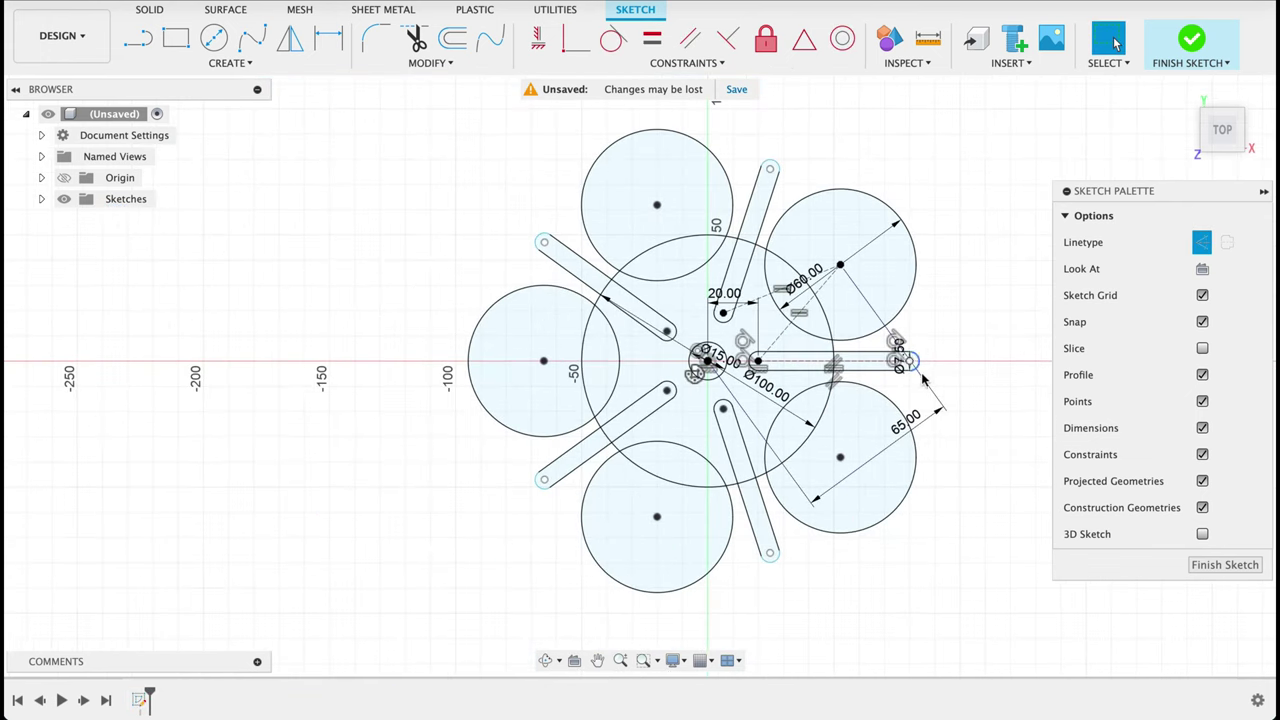
mouse_move(927, 352)
shift+middle_down()
mouse_move(910, 357)
mouse_move(914, 371)
mouse_move(902, 365)
shift+middle_up()
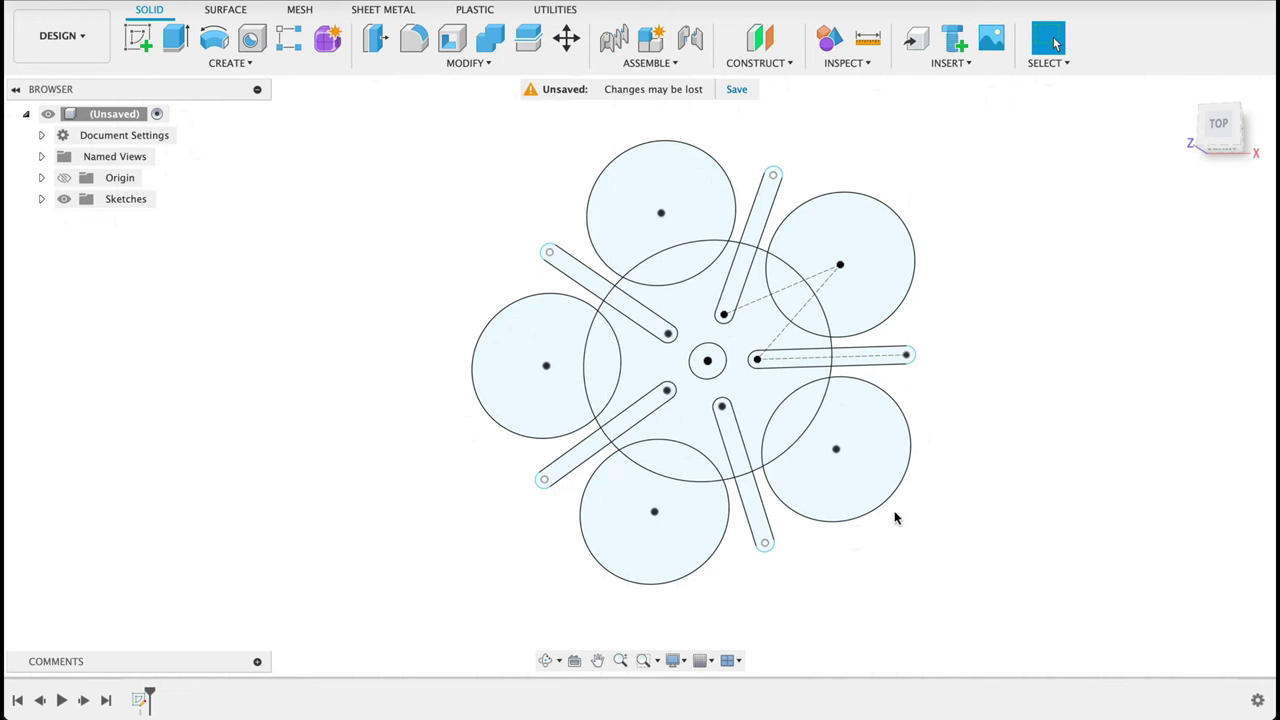
Extrude the star-shaped profile 5 mm into the Geneva wheel body
click(175, 40)
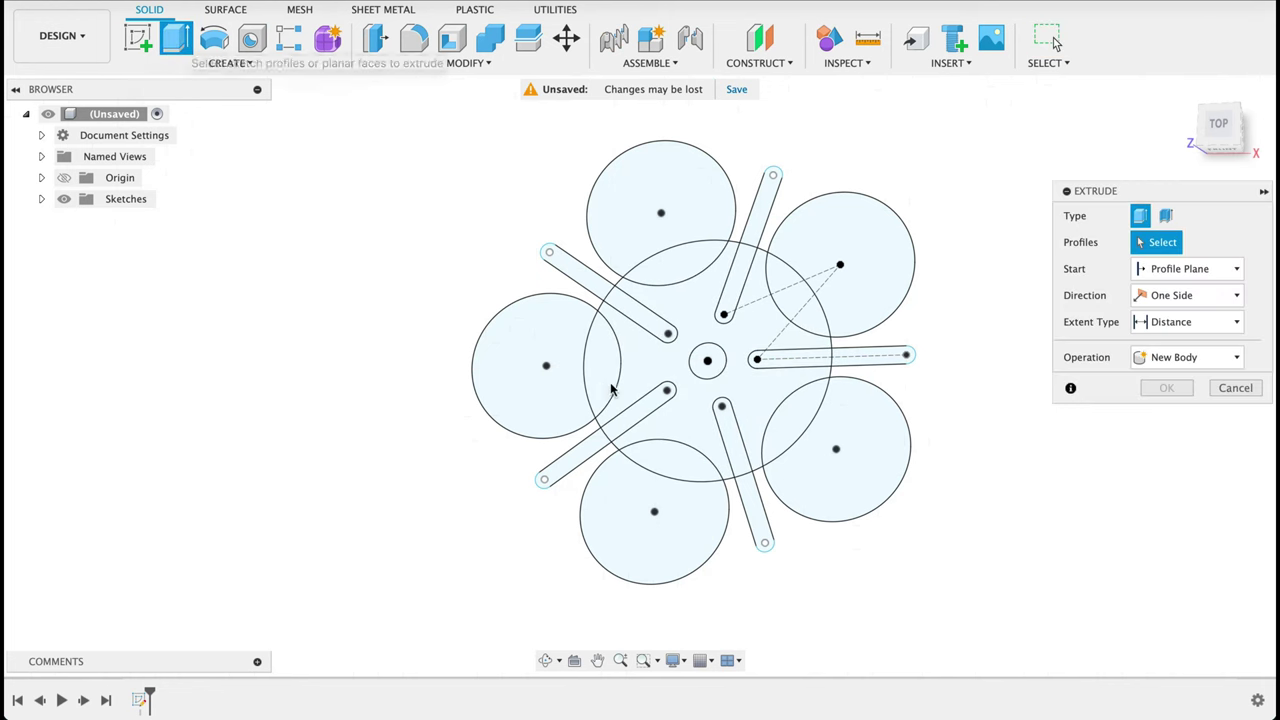
click(644, 375)
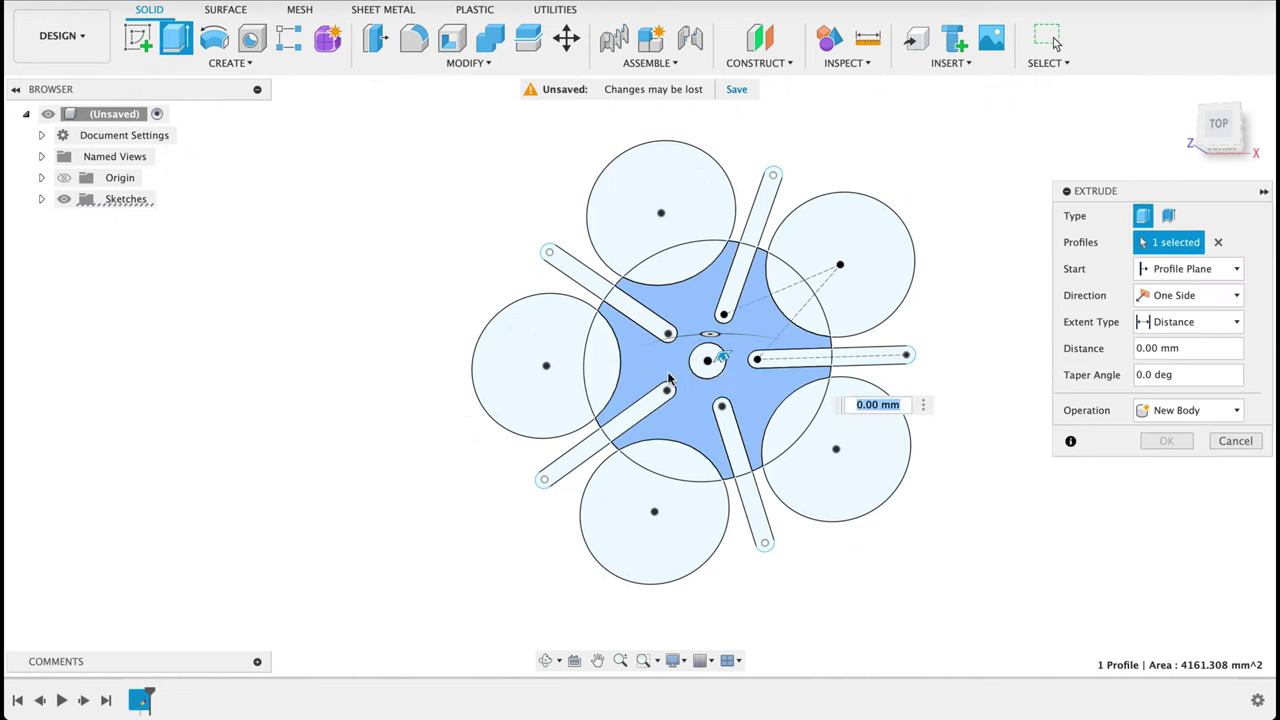
text(5)
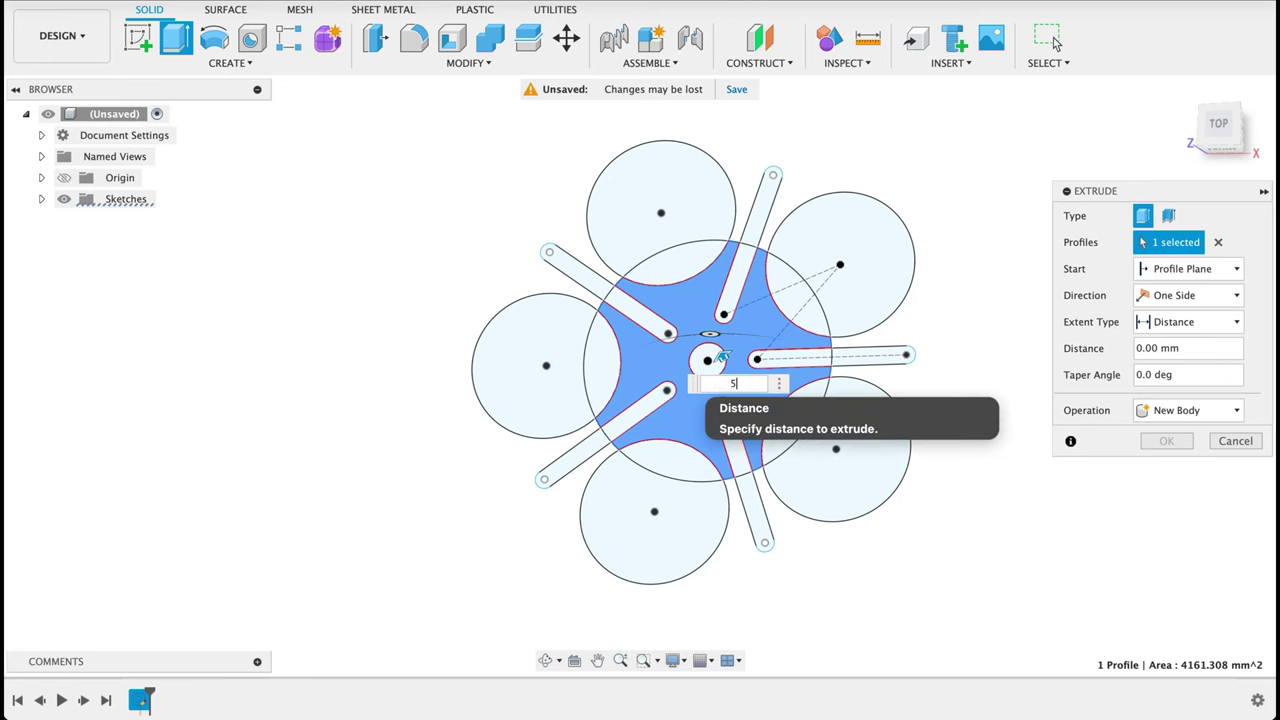
click(1160, 441)
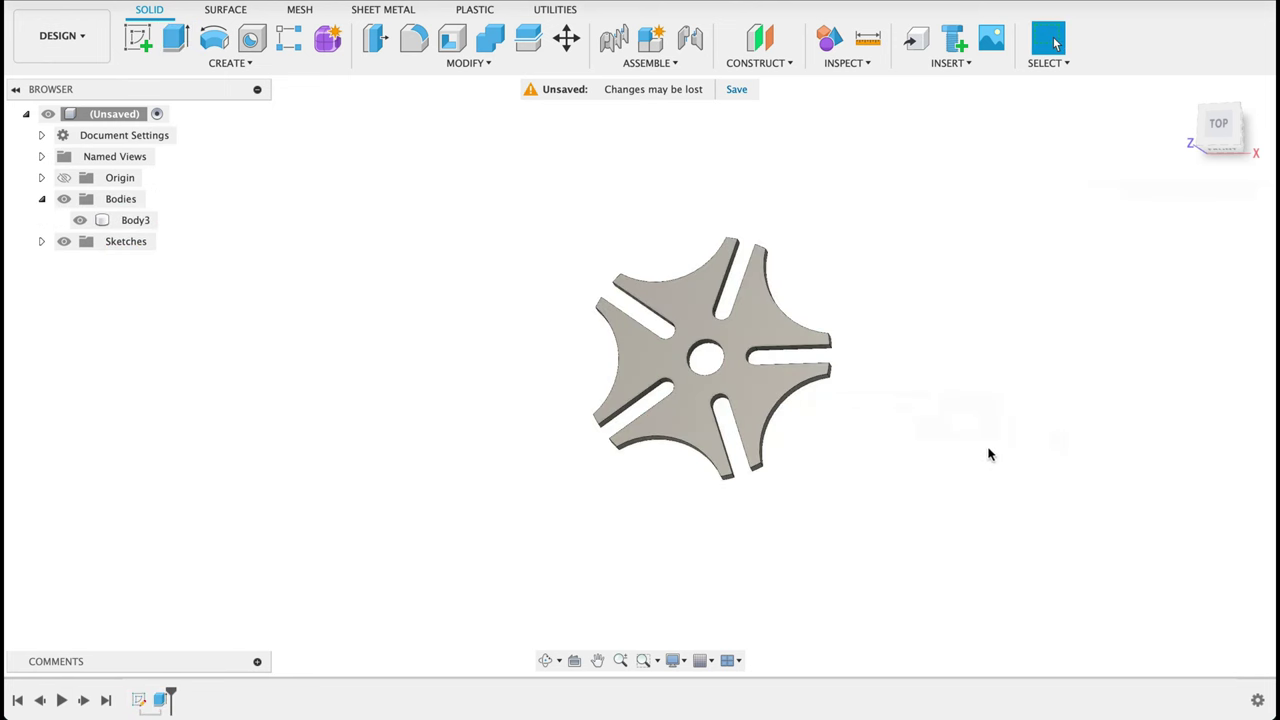
shift+middle_drag(989, 449, 921, 413)
drag(921, 413, 923, 449)
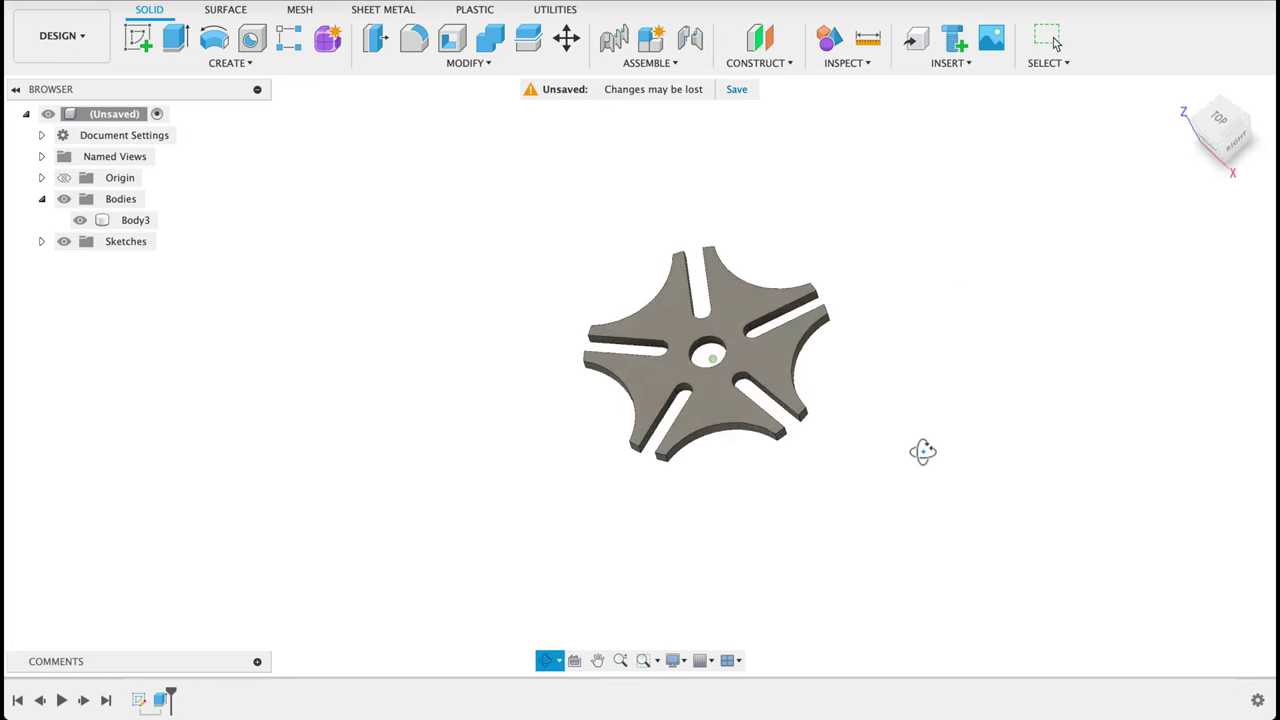
key(Escape)
click(800, 425)
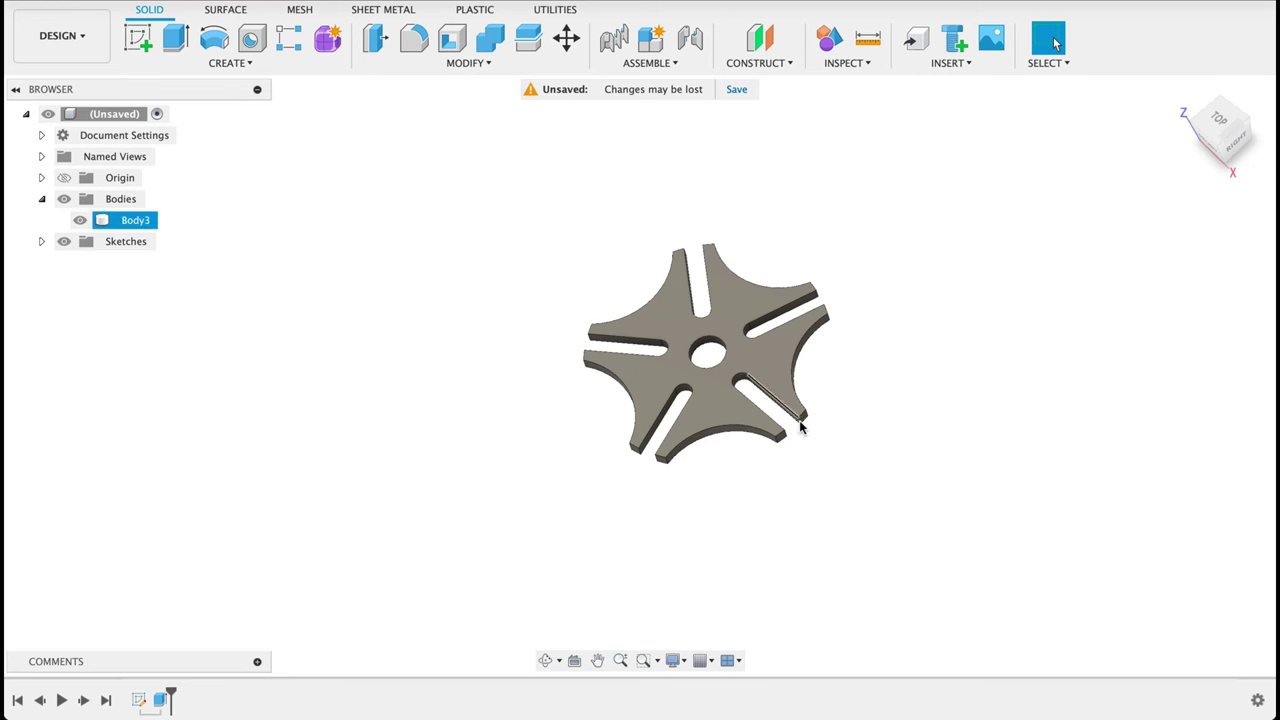
click(614, 213)
click(455, 62)
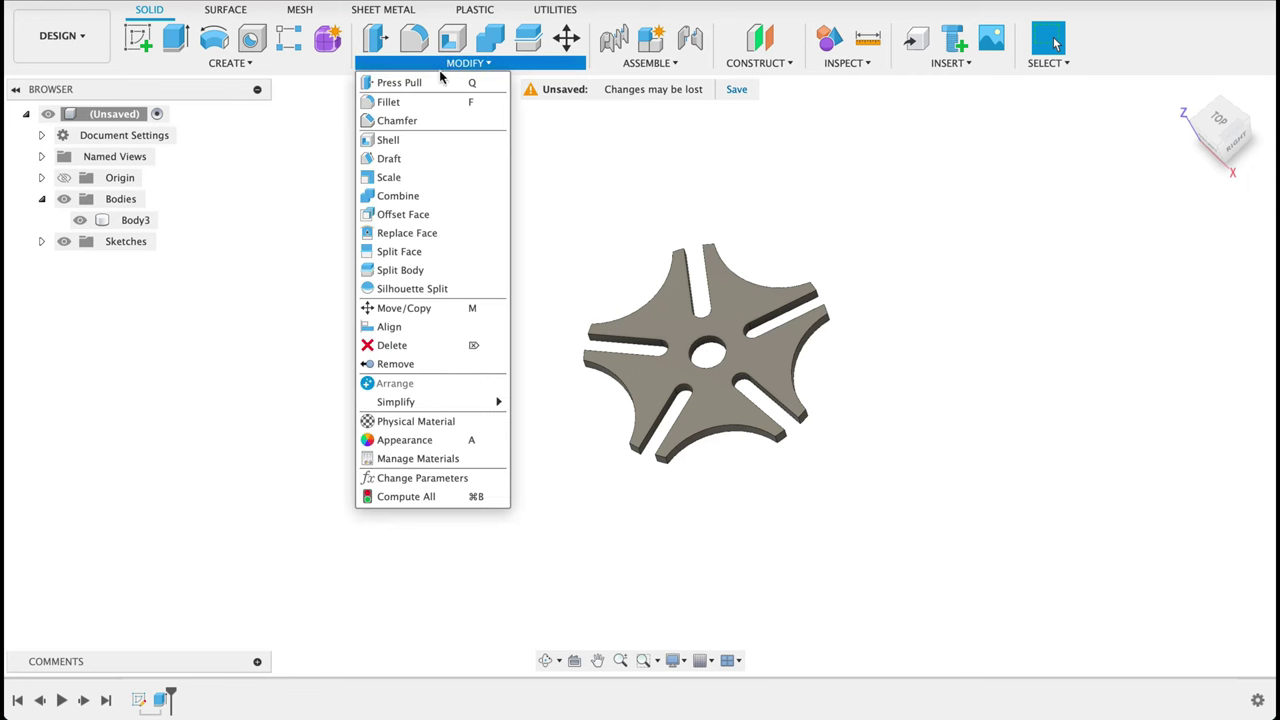
Select the ten arm-tip edges of the plate for a chamfer
click(398, 121)
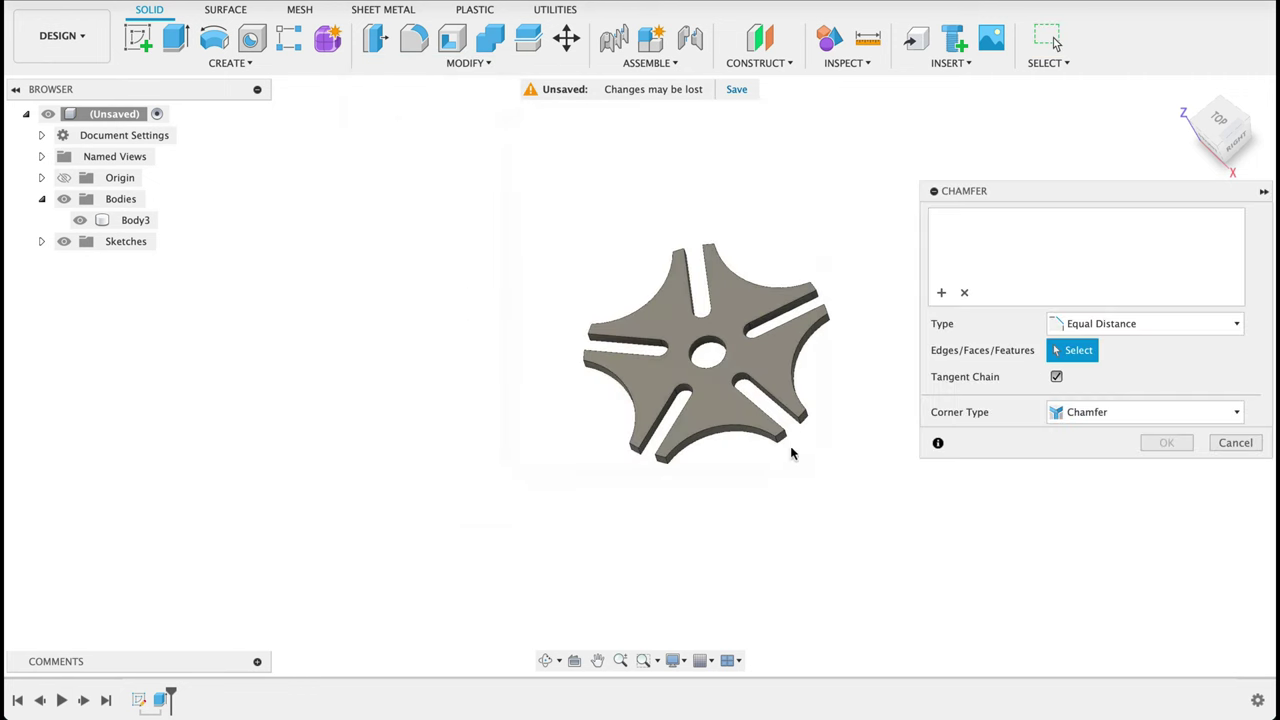
scroll(791, 440, up, 5)
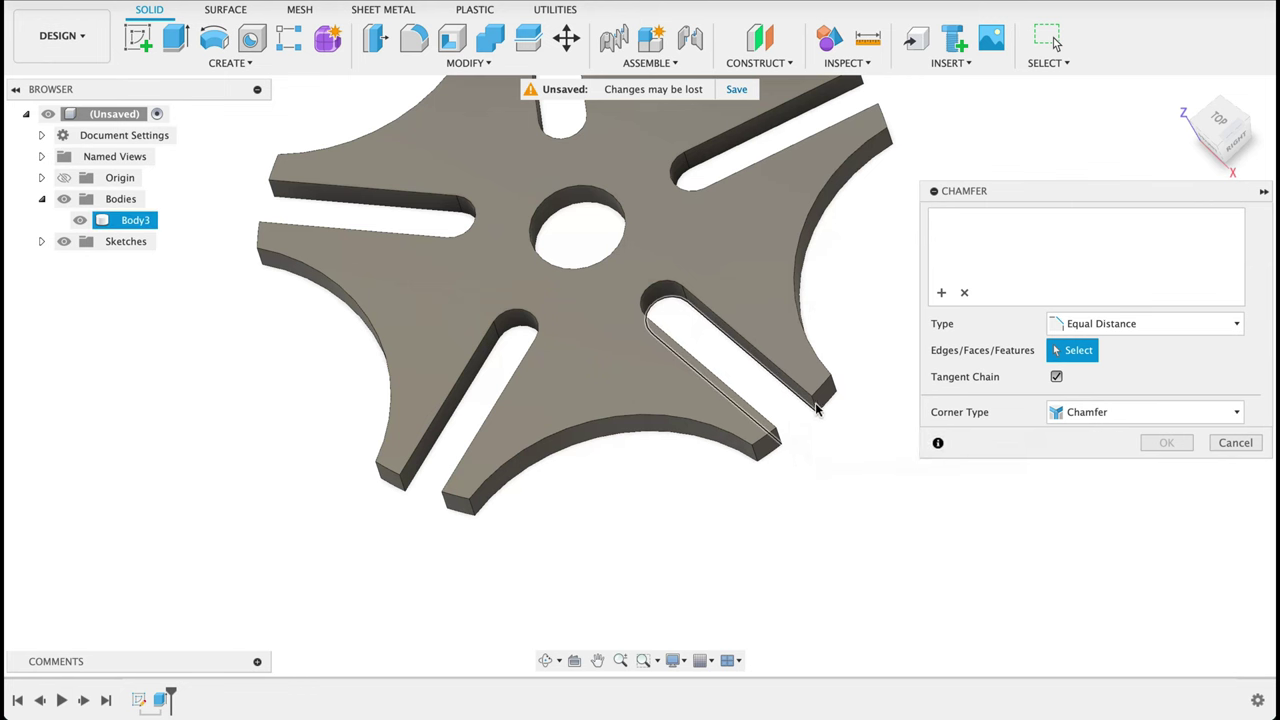
click(813, 414)
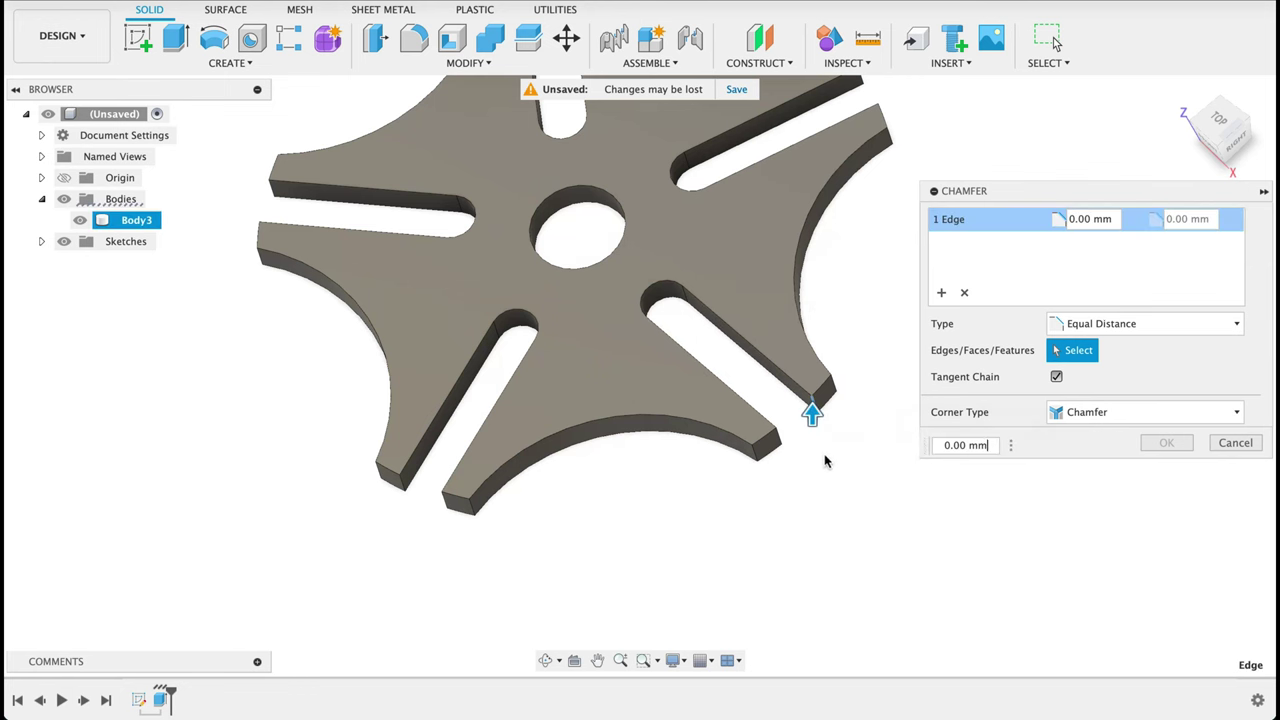
mouse_move(805, 459)
shift+middle_down()
mouse_move(760, 471)
mouse_move(826, 443)
mouse_move(808, 435)
shift+middle_up()
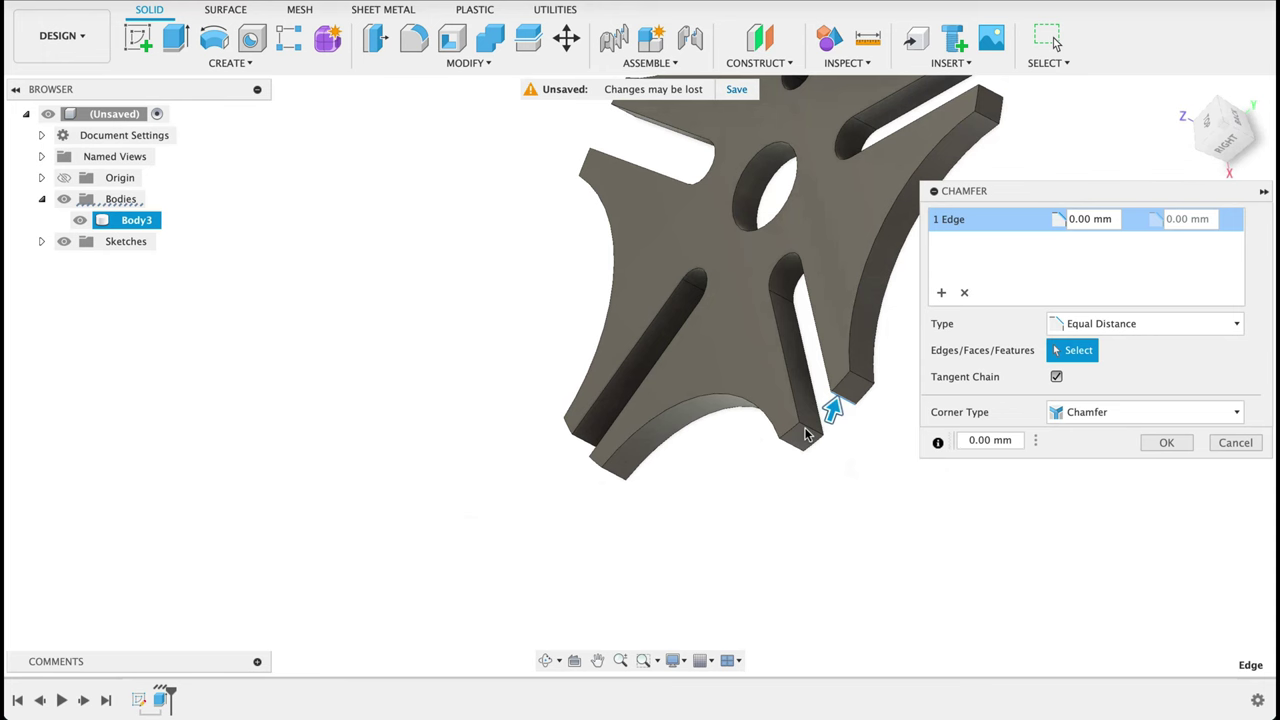
click(585, 436)
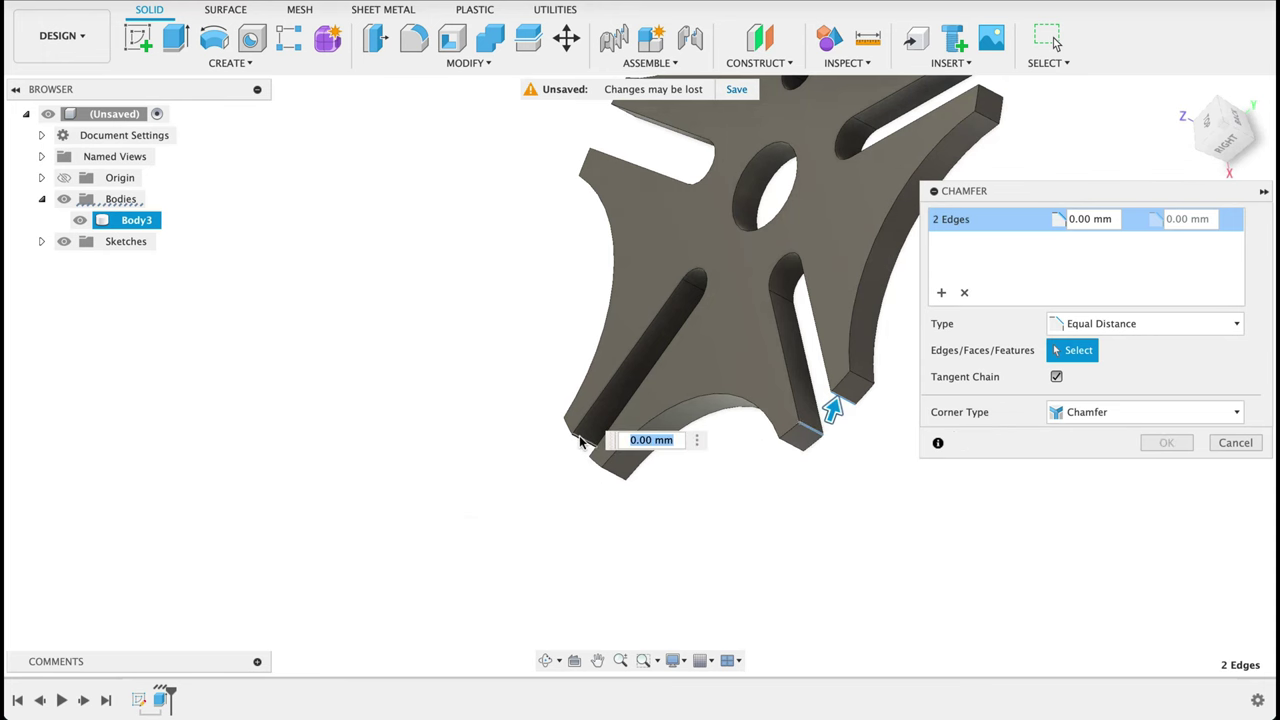
shift+middle_drag(617, 232, 543, 417)
click(734, 423)
click(715, 380)
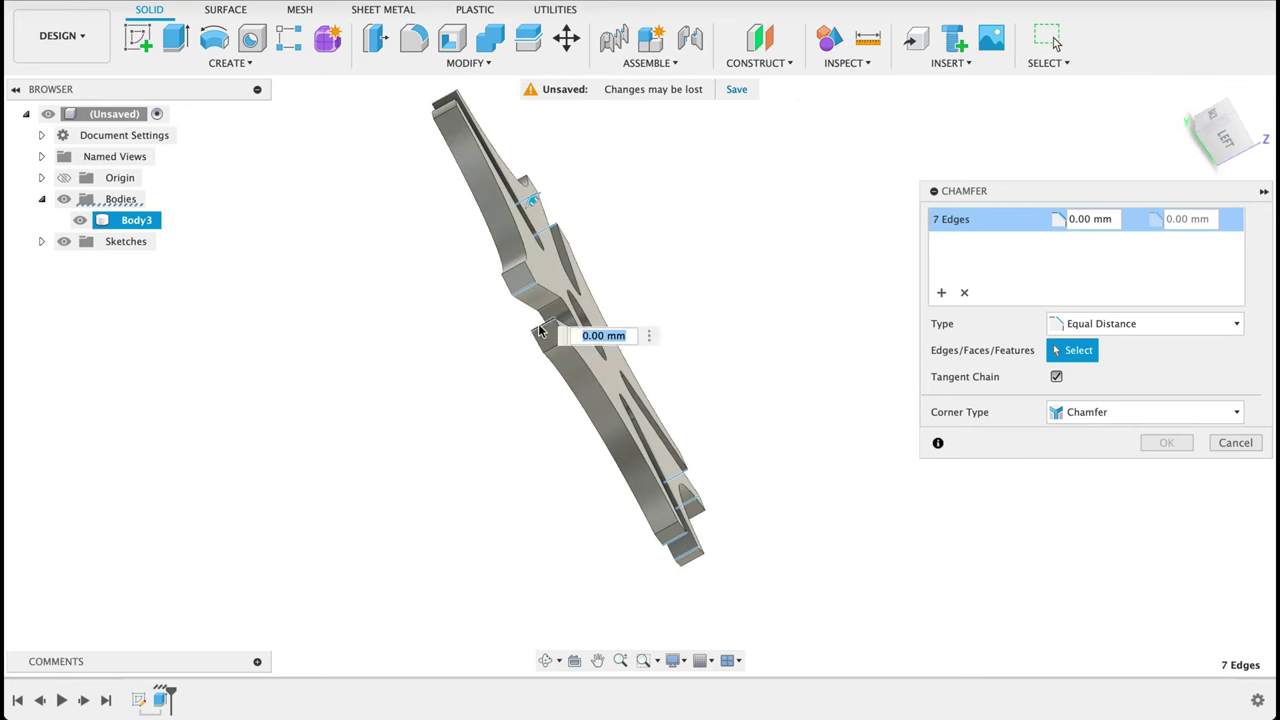
click(717, 420)
shift+middle_drag(702, 444, 414, 194)
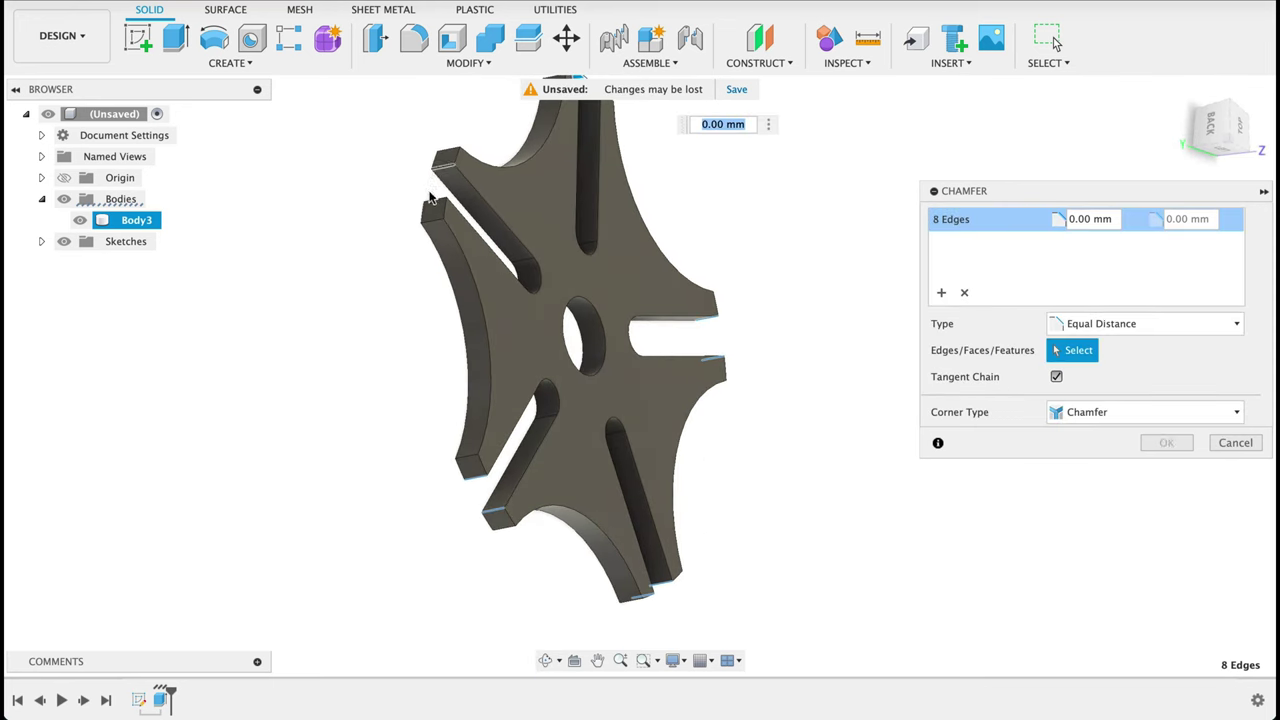
click(434, 205)
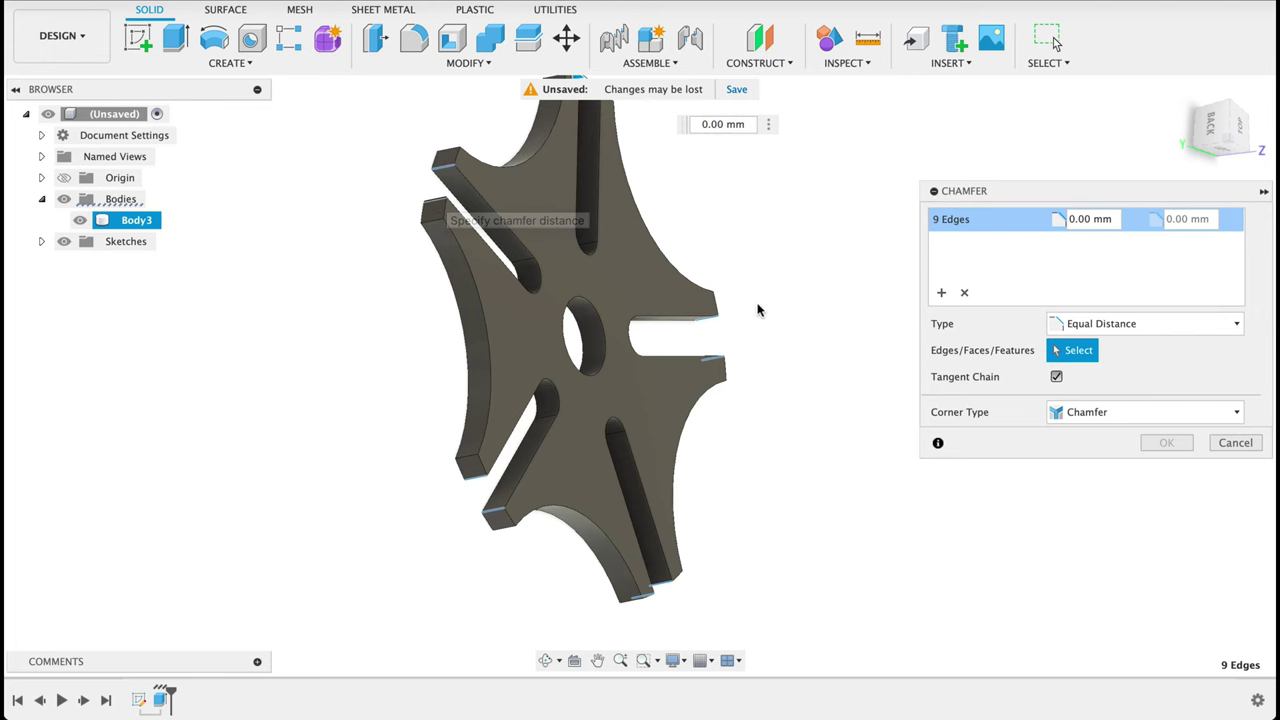
Set the chamfer distance to 2.5 mm and apply it
click(1238, 127)
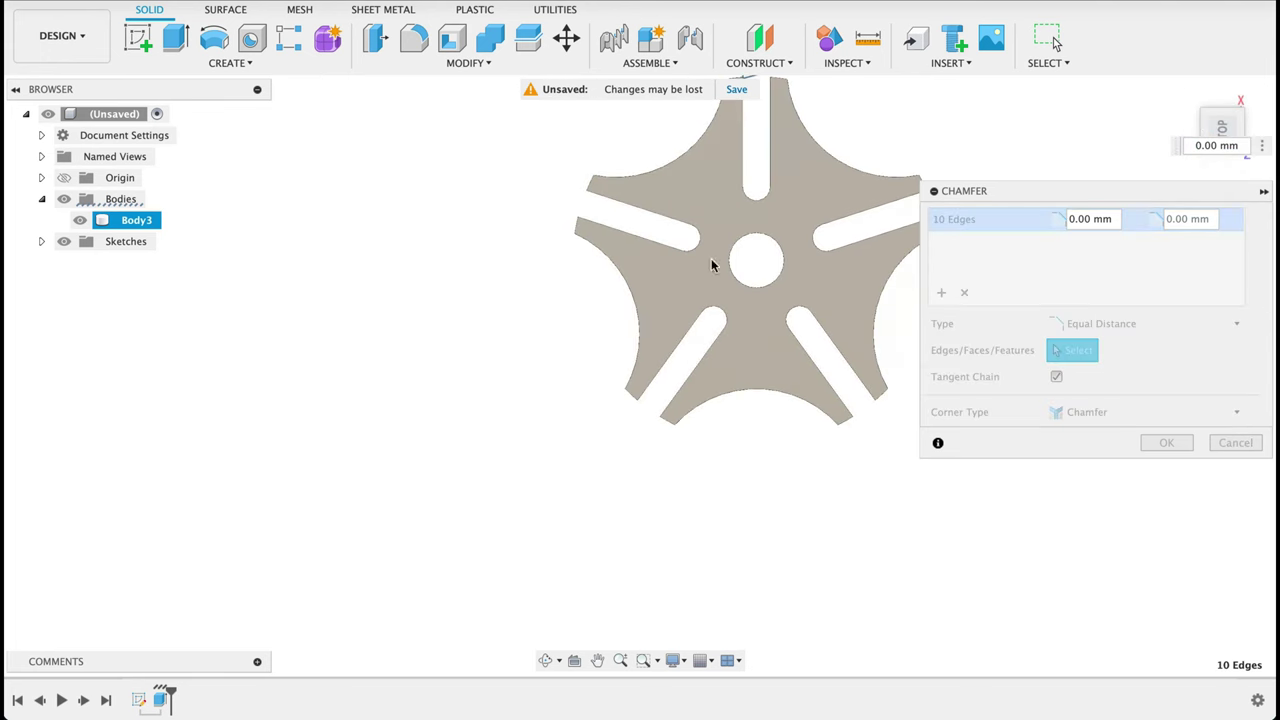
text(2,5)
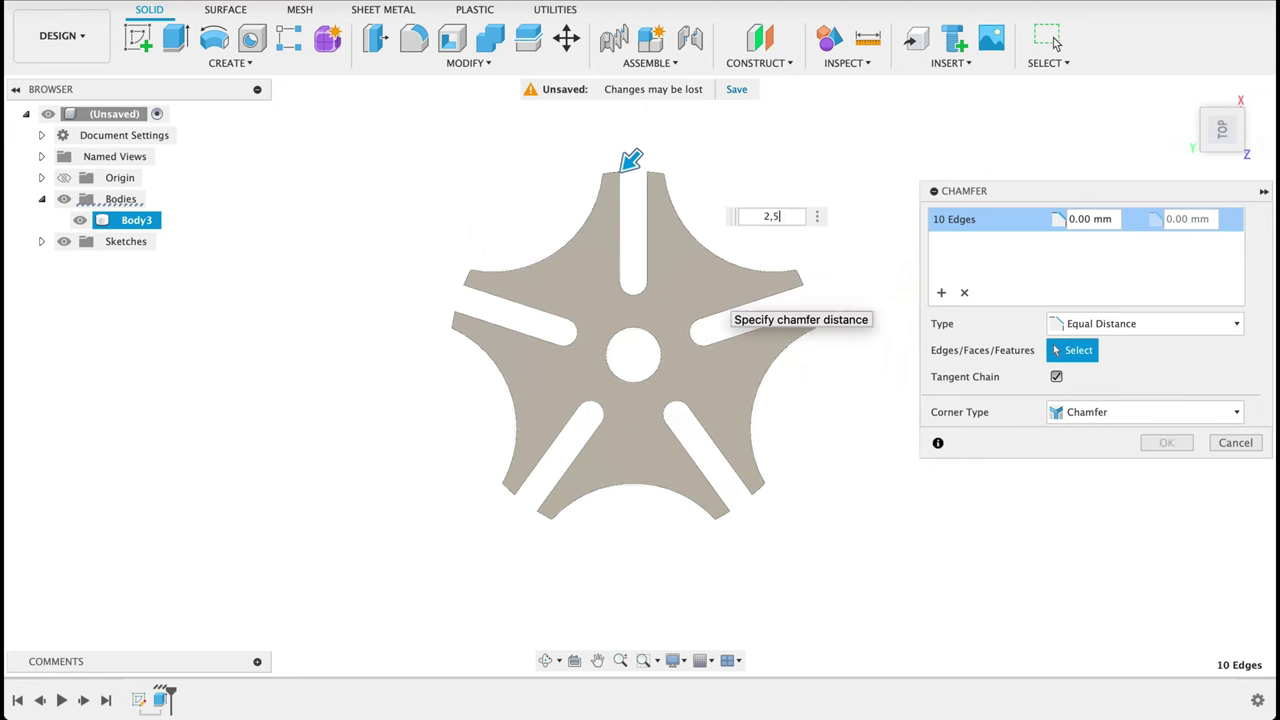
key(Return)
key(Return)
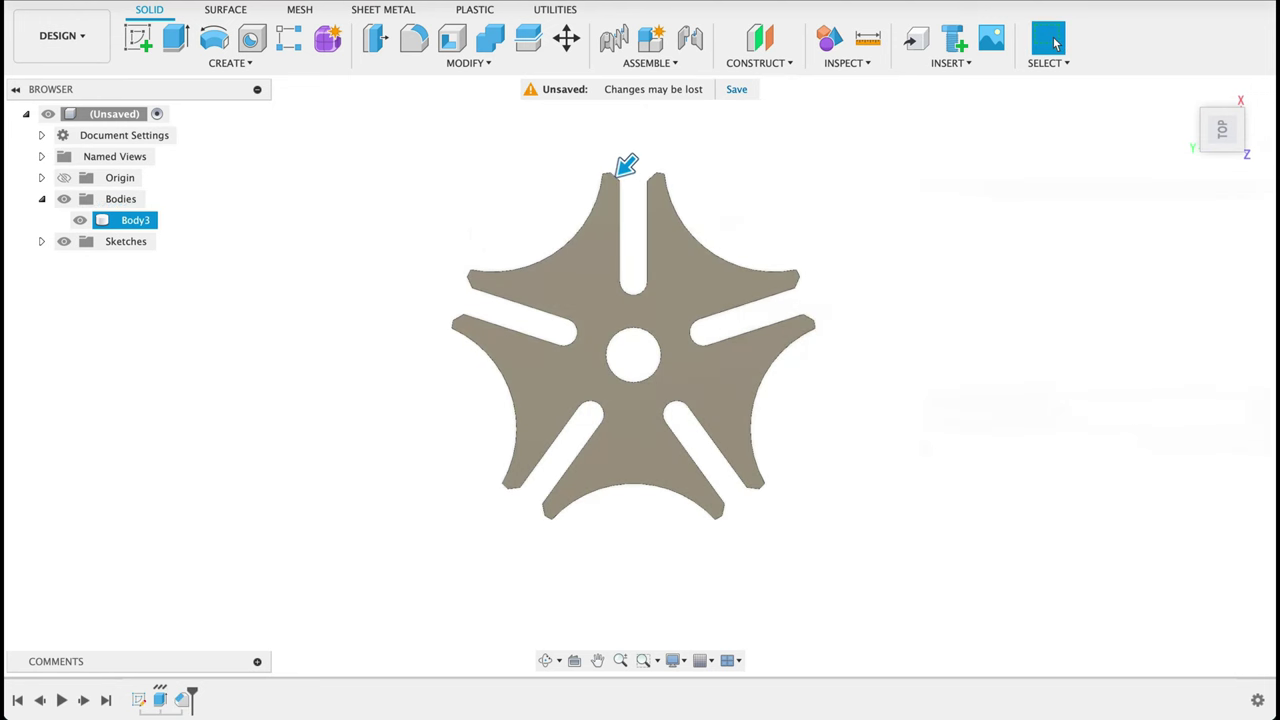
mouse_move(891, 457)
shift+middle_down()
mouse_move(896, 363)
mouse_move(894, 397)
shift+middle_up()
key(Escape)
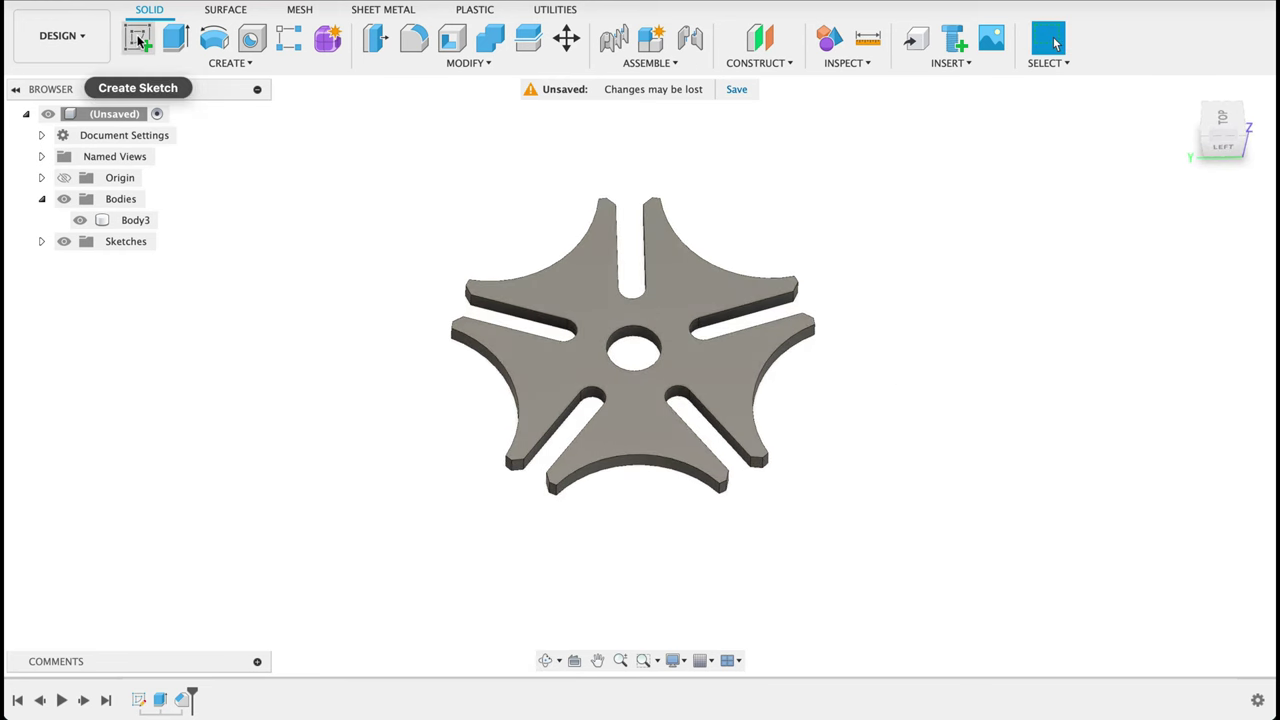
Sketch on the plate's top face, projecting the Ø15 centre-hole edge, then finish the sketch
click(138, 38)
click(696, 353)
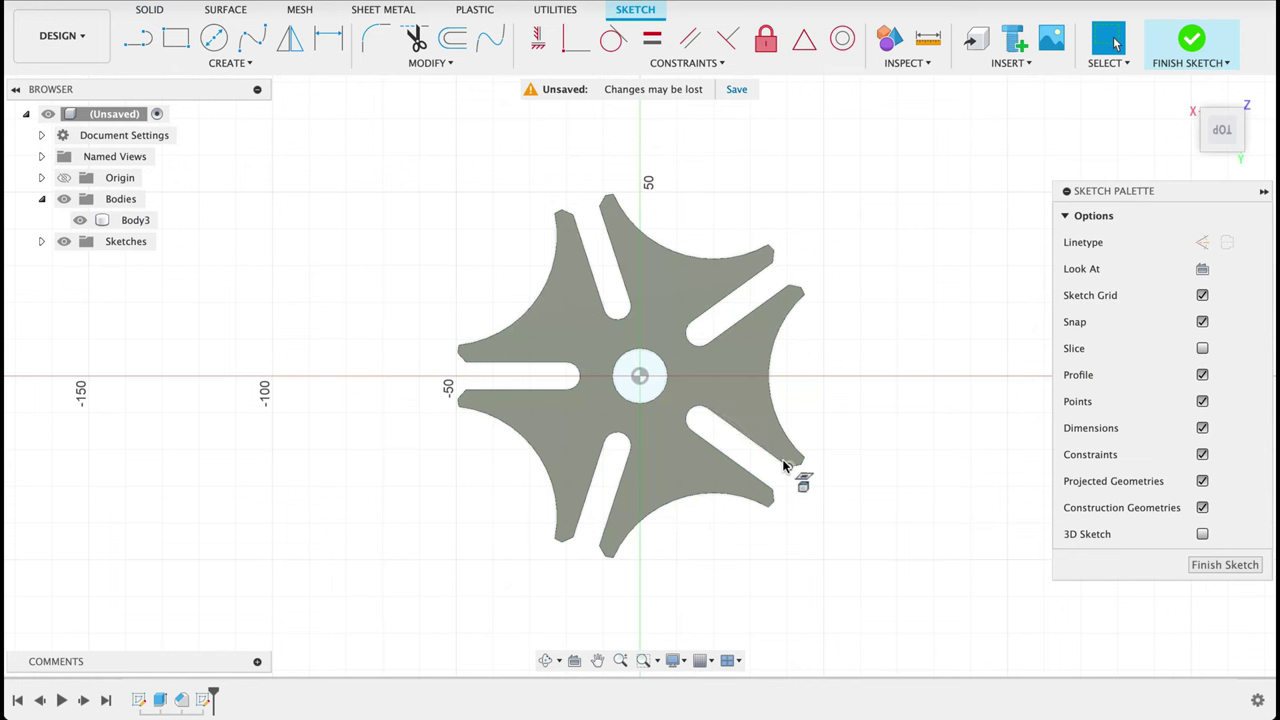
key(p)
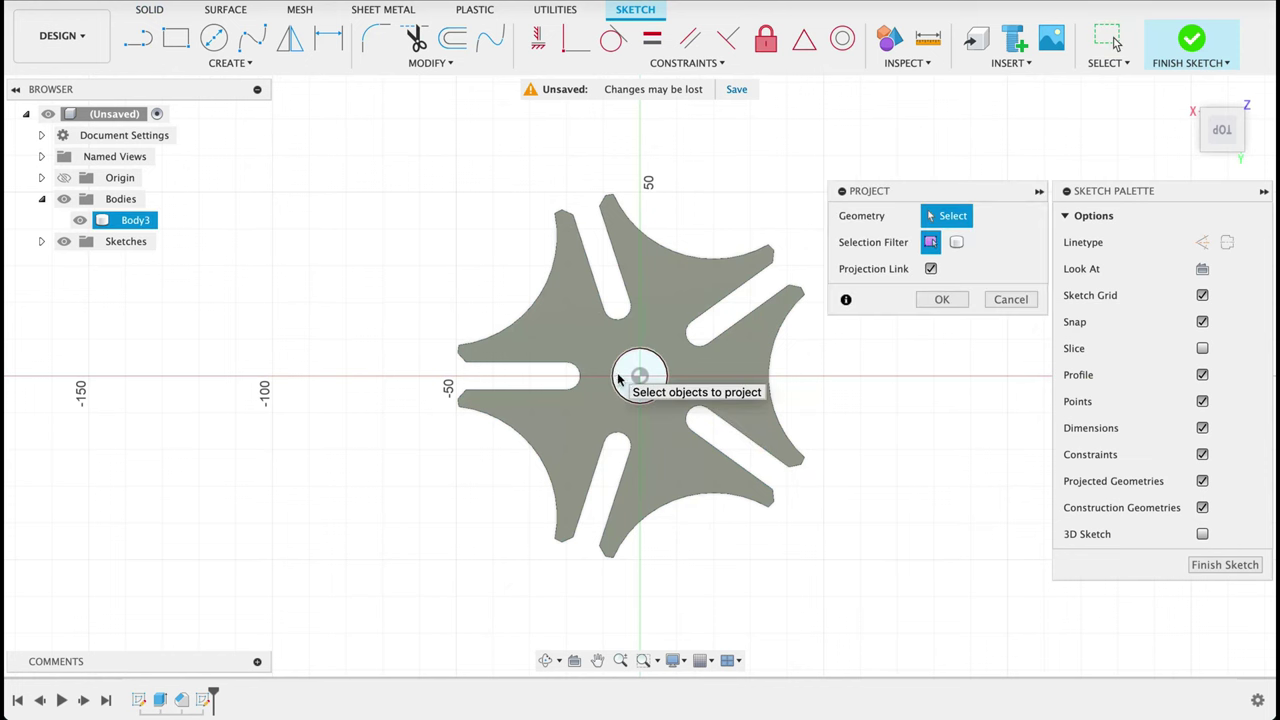
click(648, 376)
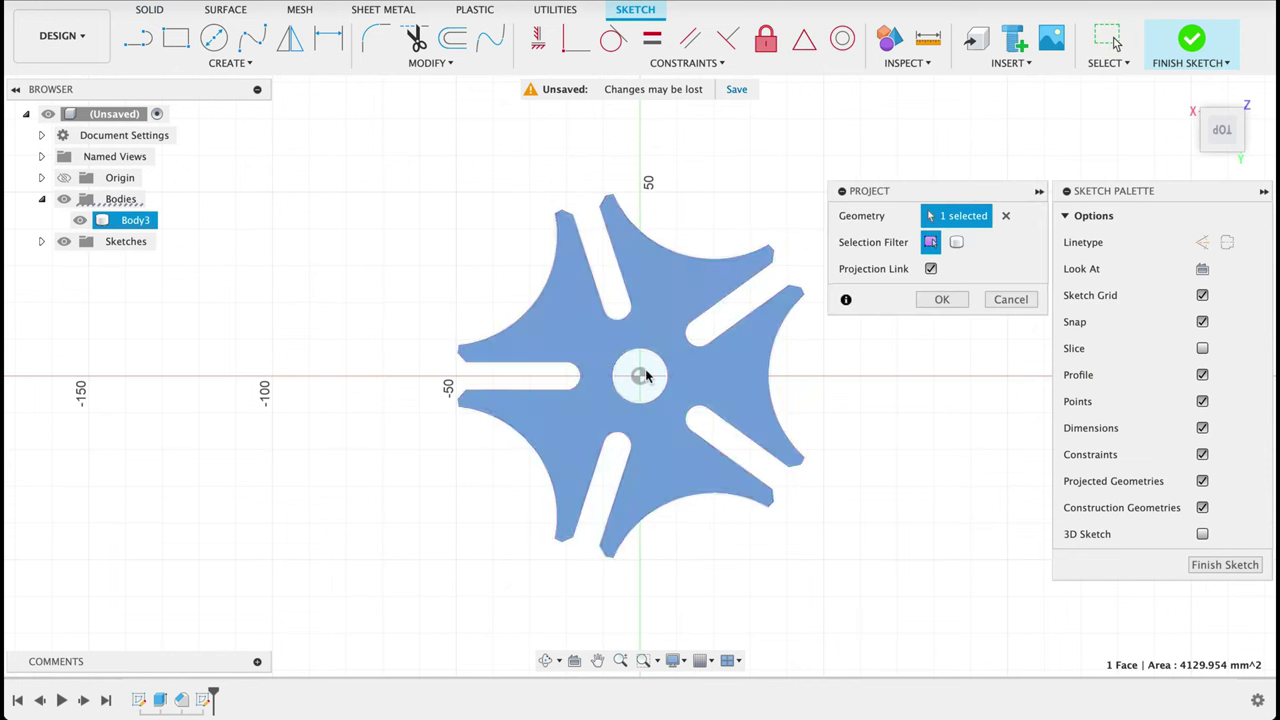
click(1005, 216)
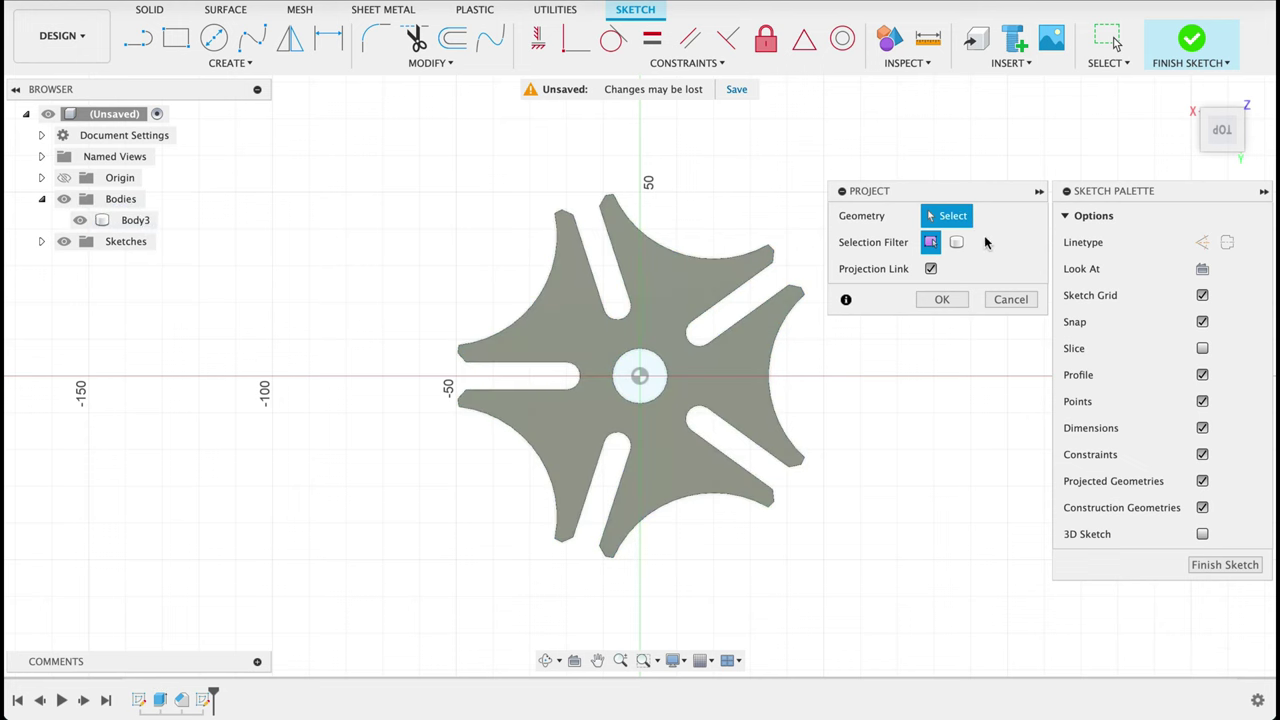
click(660, 356)
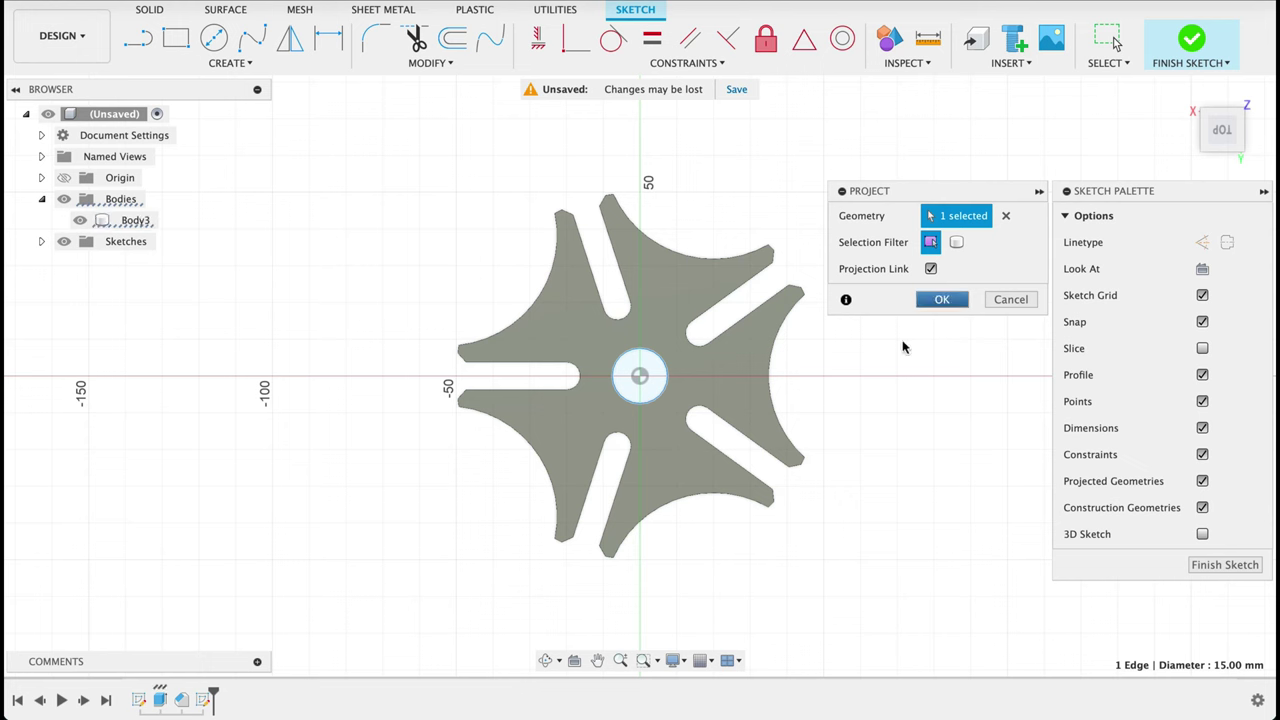
click(942, 299)
click(1192, 568)
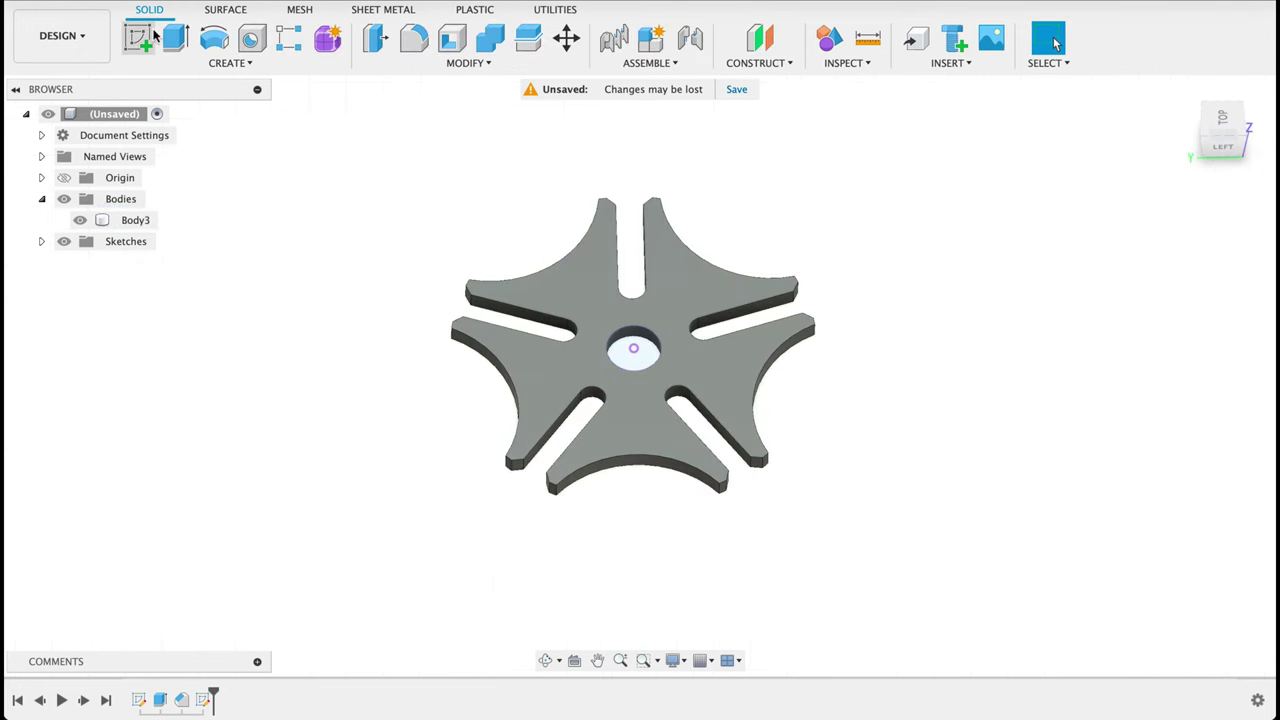
Extrude the projected centre circle 10 mm as a separate new body
click(175, 38)
click(628, 358)
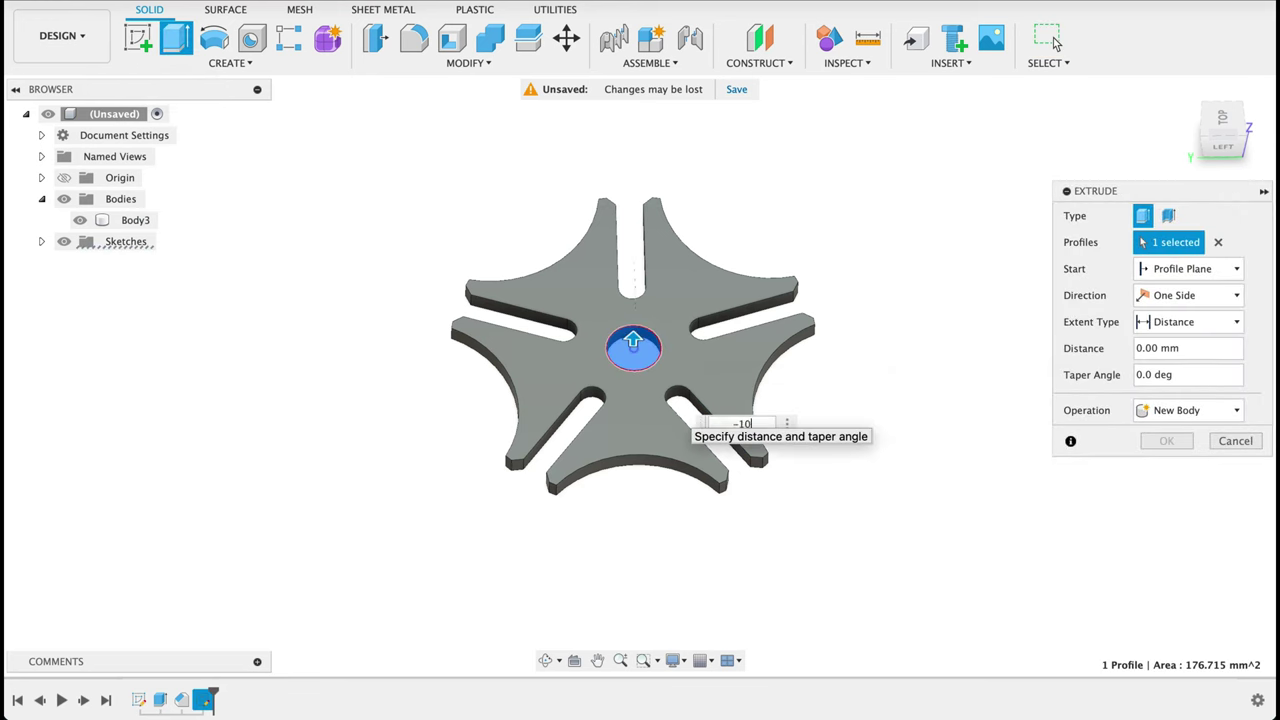
shift+middle_drag(811, 535, 814, 466)
click(1210, 405)
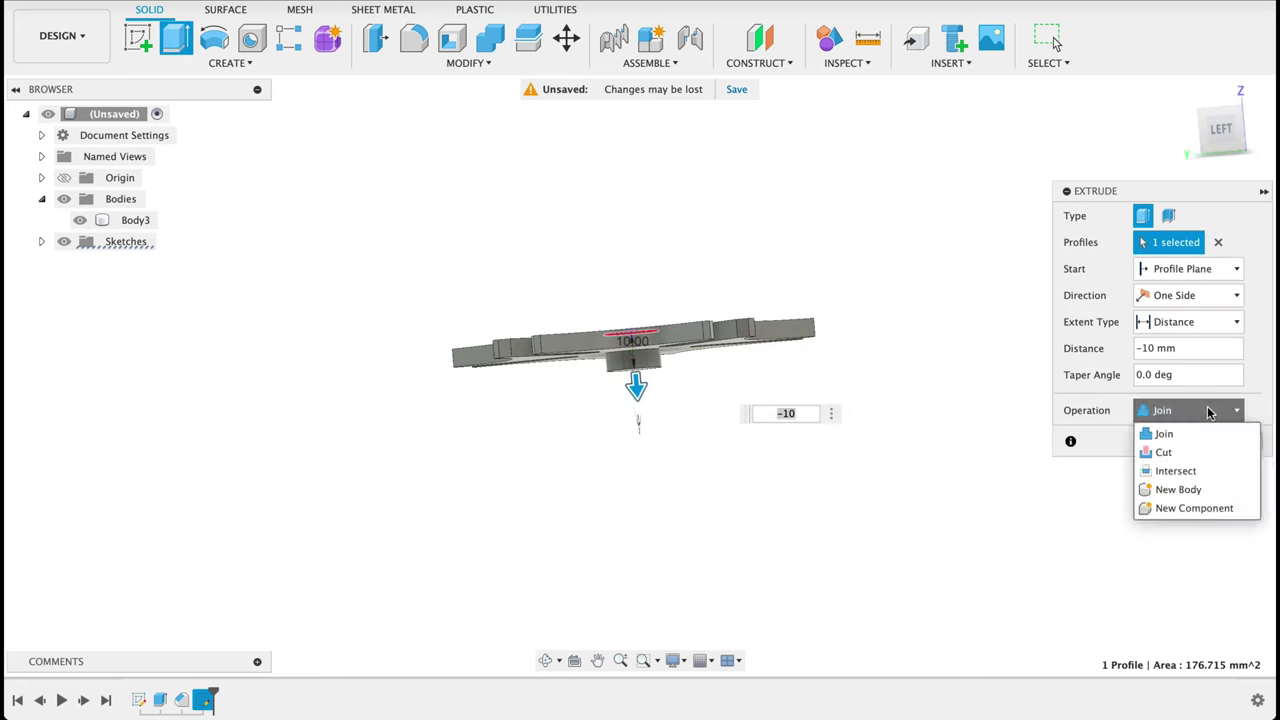
click(1165, 486)
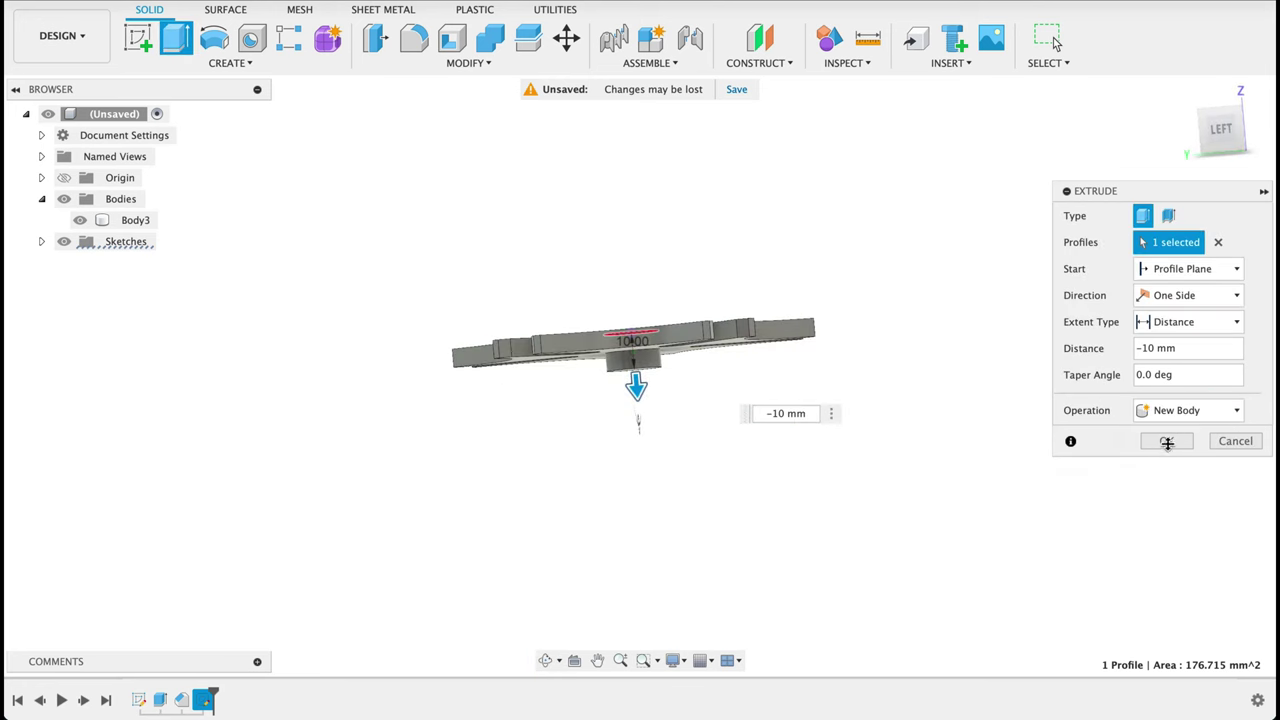
click(1167, 443)
shift+middle_drag(990, 303, 1015, 434)
Rename the centre disk body Body4 to 'Index plate shaft'
click(135, 220)
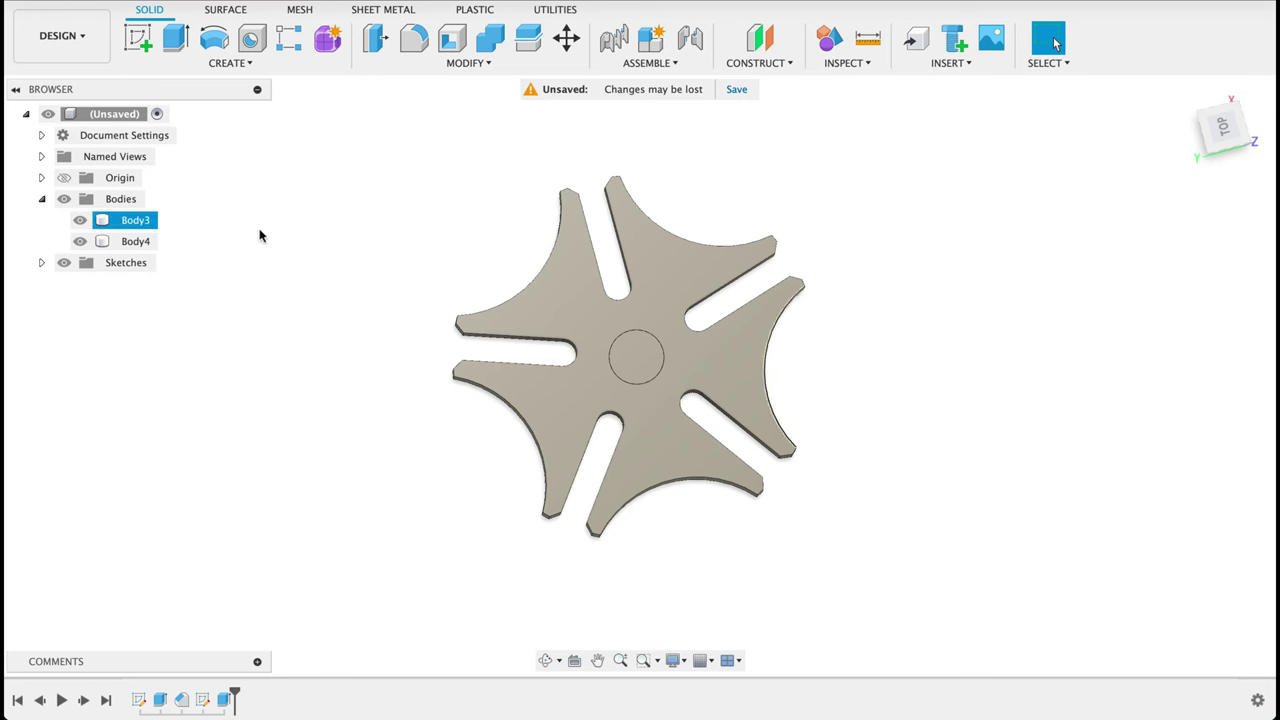
click(104, 228)
click(133, 222)
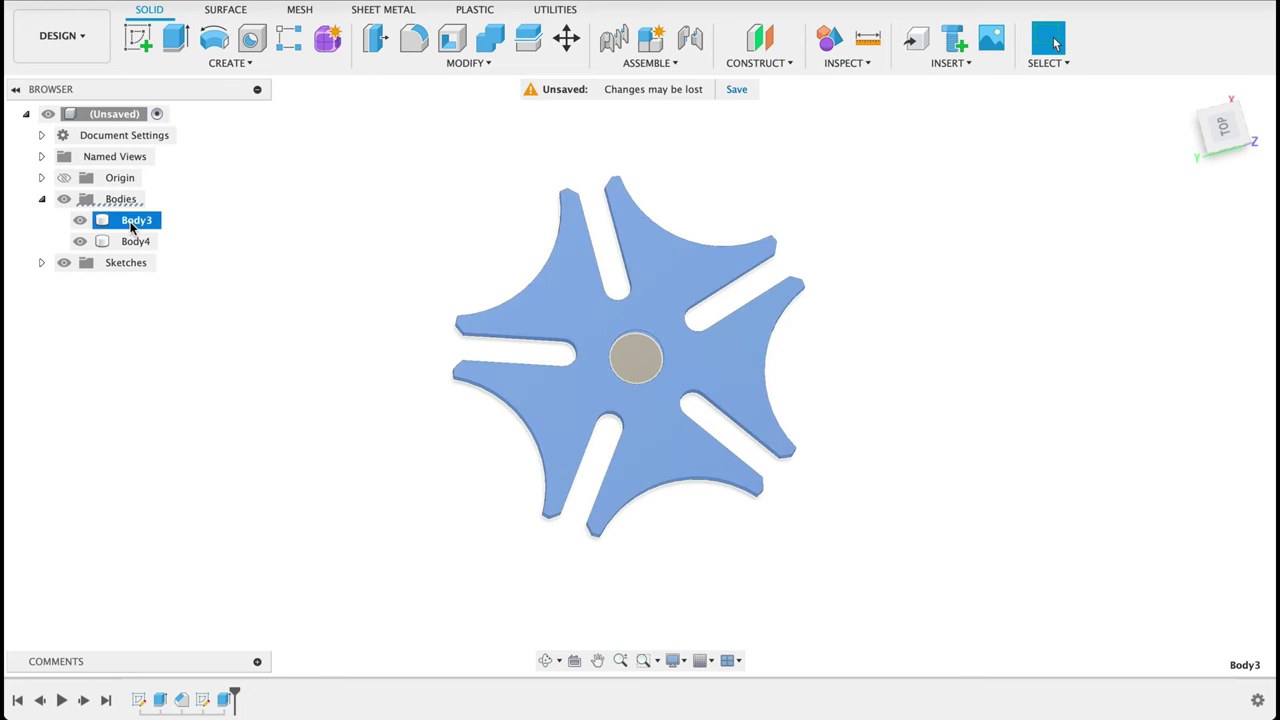
double_click(130, 221)
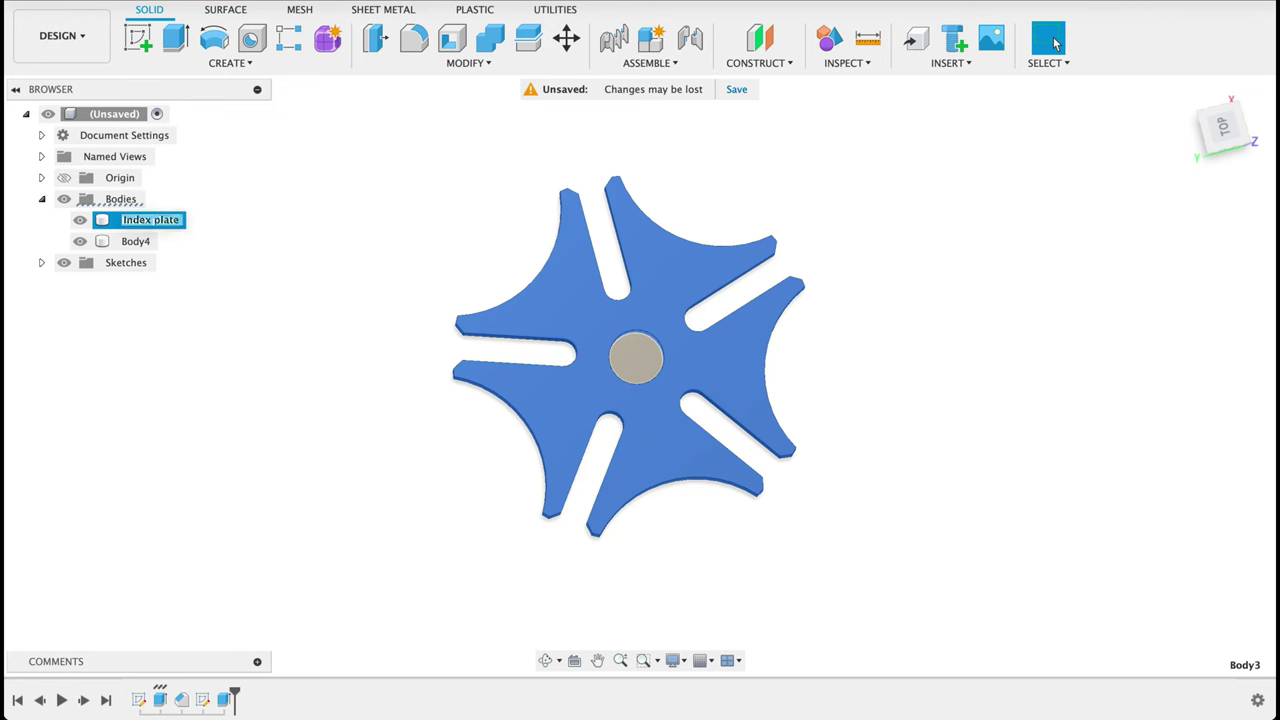
click(128, 243)
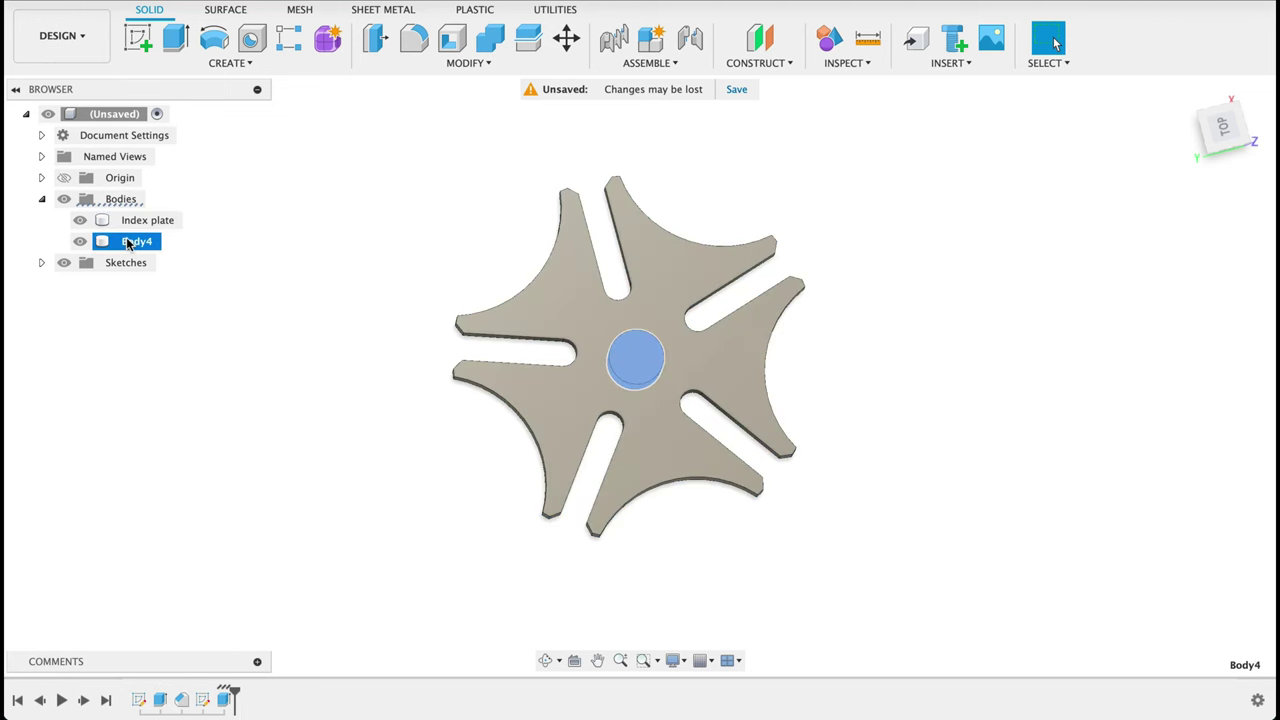
double_click(128, 242)
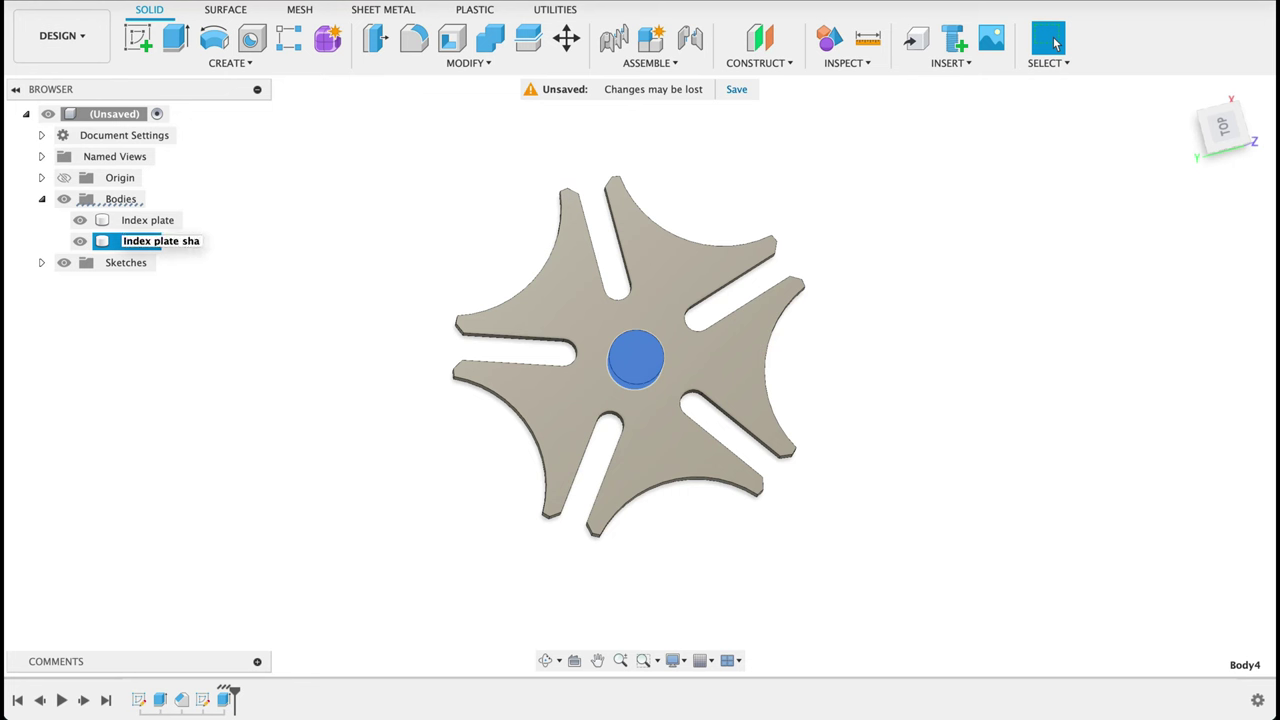
text(Index plate shaft)
key(Return)
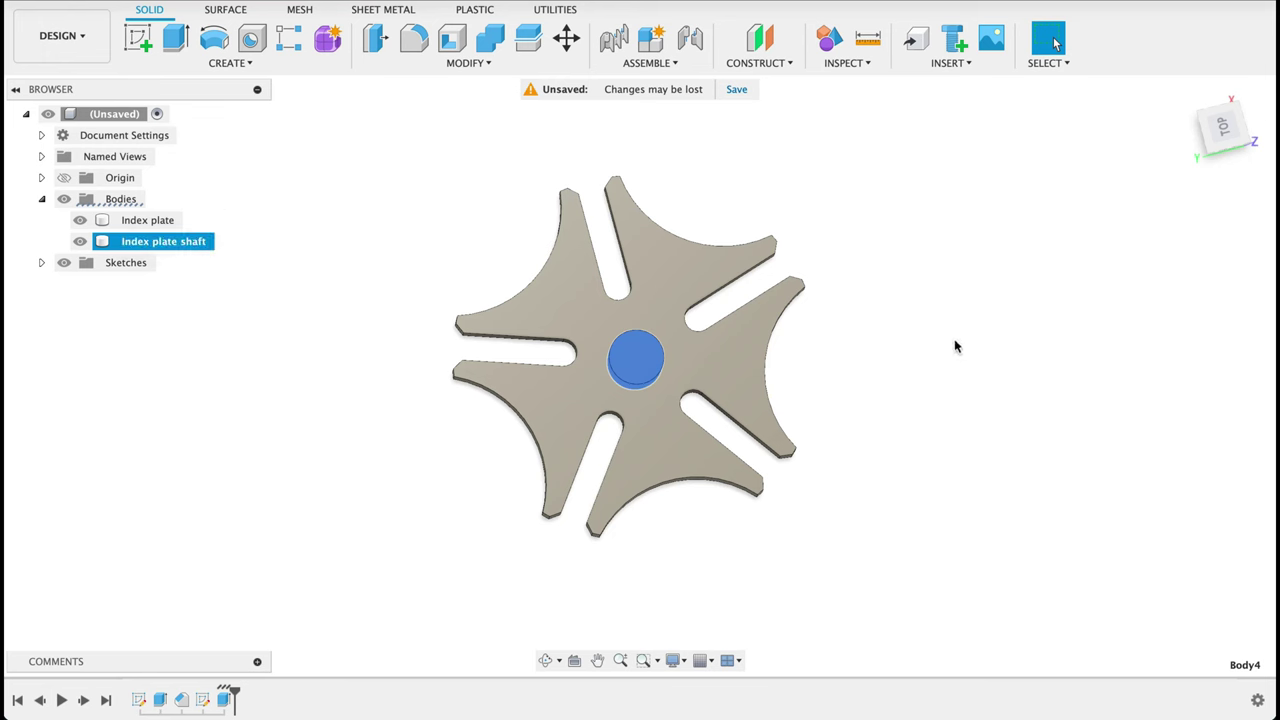
click(963, 371)
mouse_move(1044, 387)
shift+middle_down()
mouse_move(1048, 223)
mouse_move(1035, 376)
shift+middle_up()
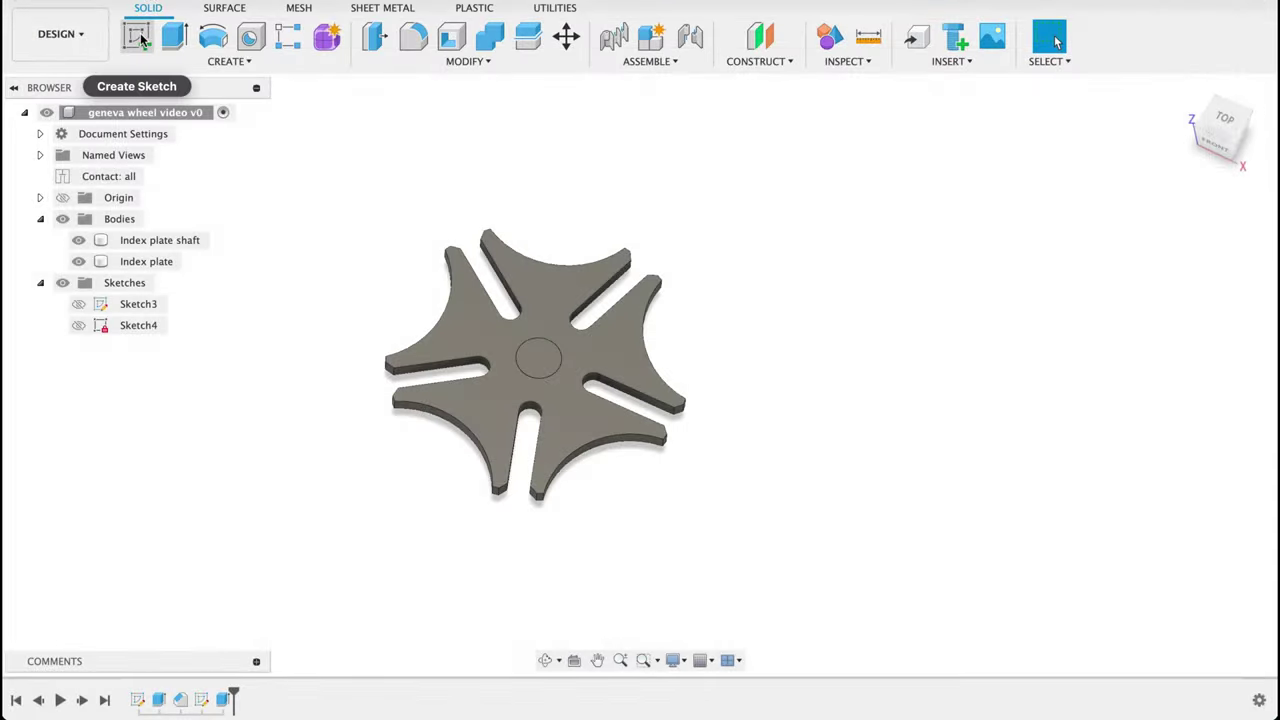
Sketch concentric 65, 60 and 15 mm circles on the XY plane
click(141, 38)
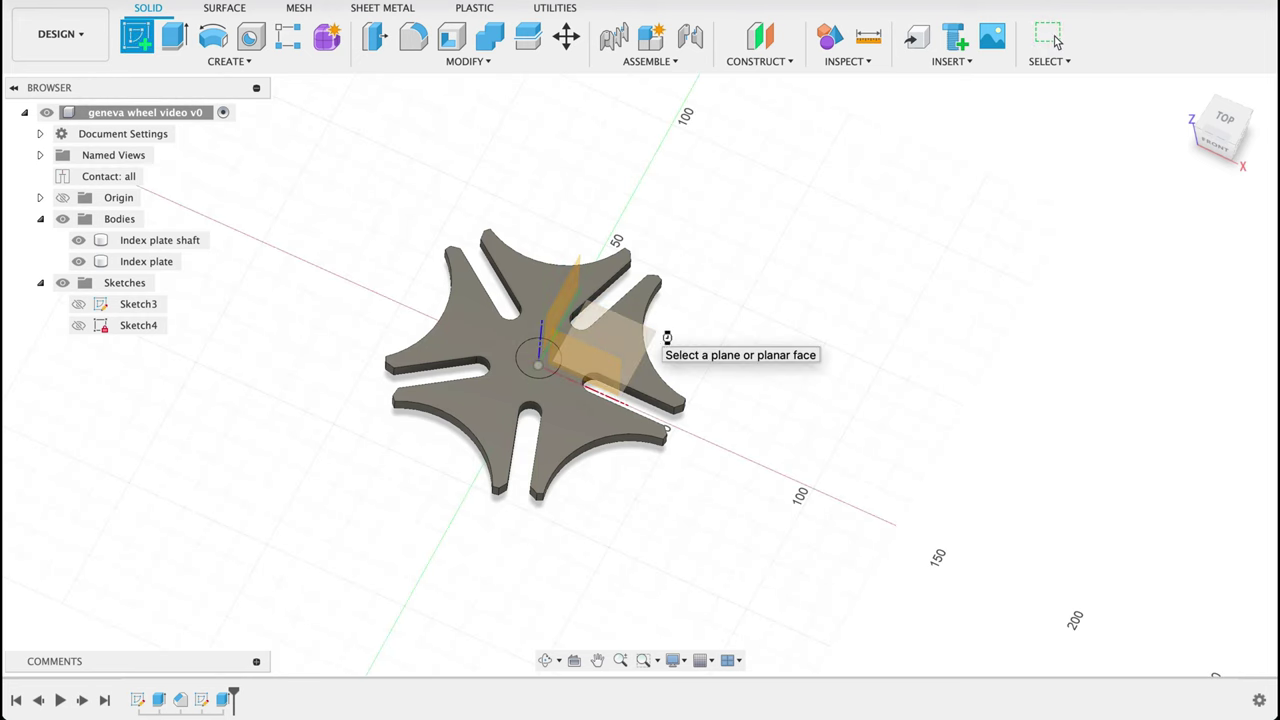
click(671, 334)
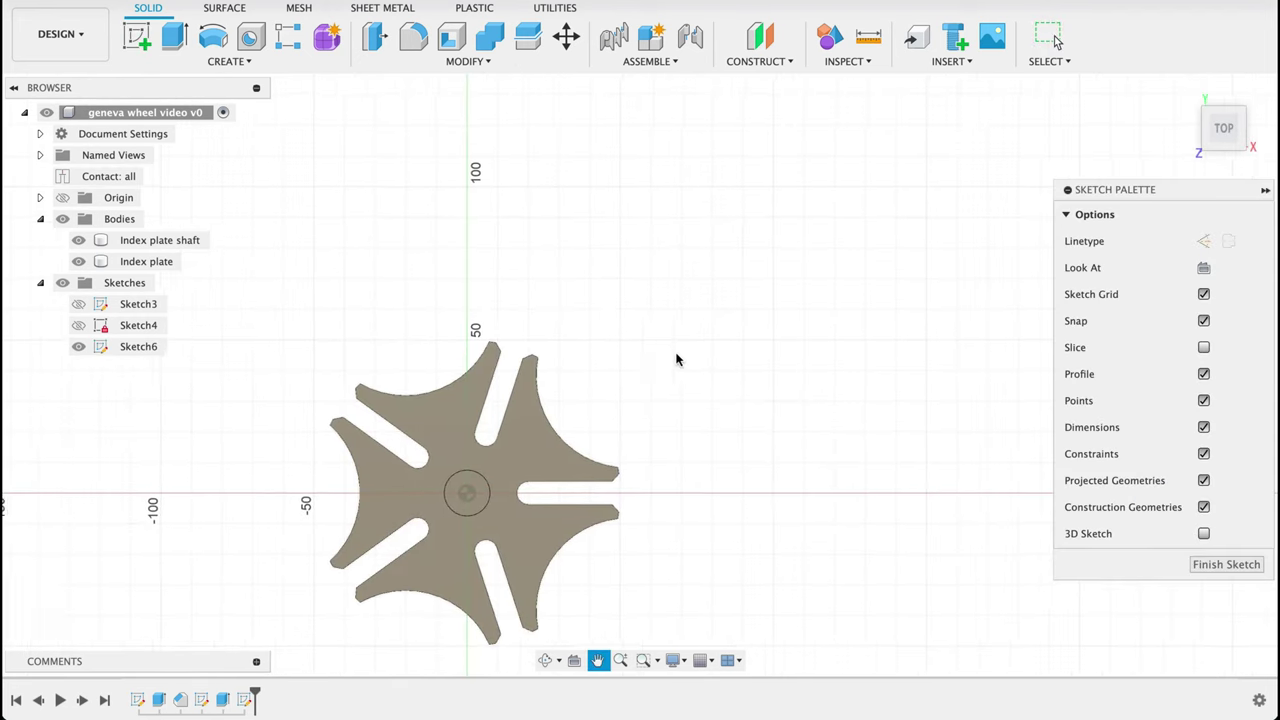
key(c)
click(698, 306)
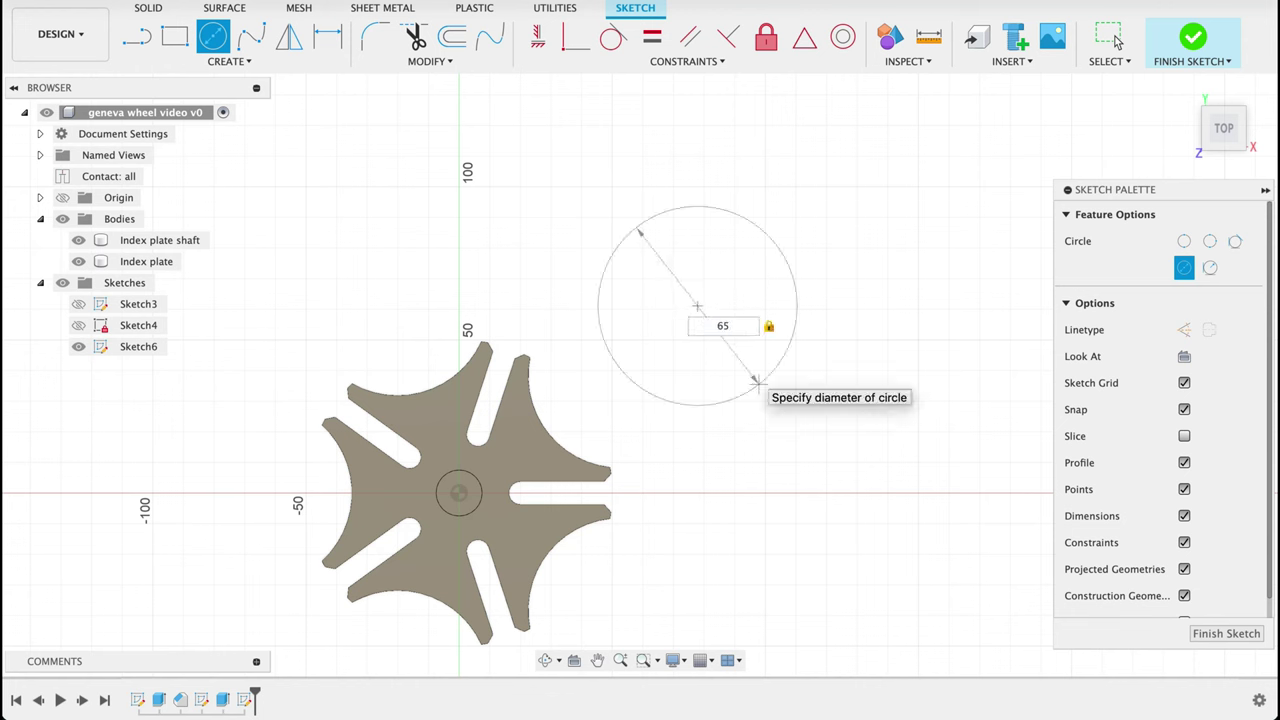
key(Return)
key(c)
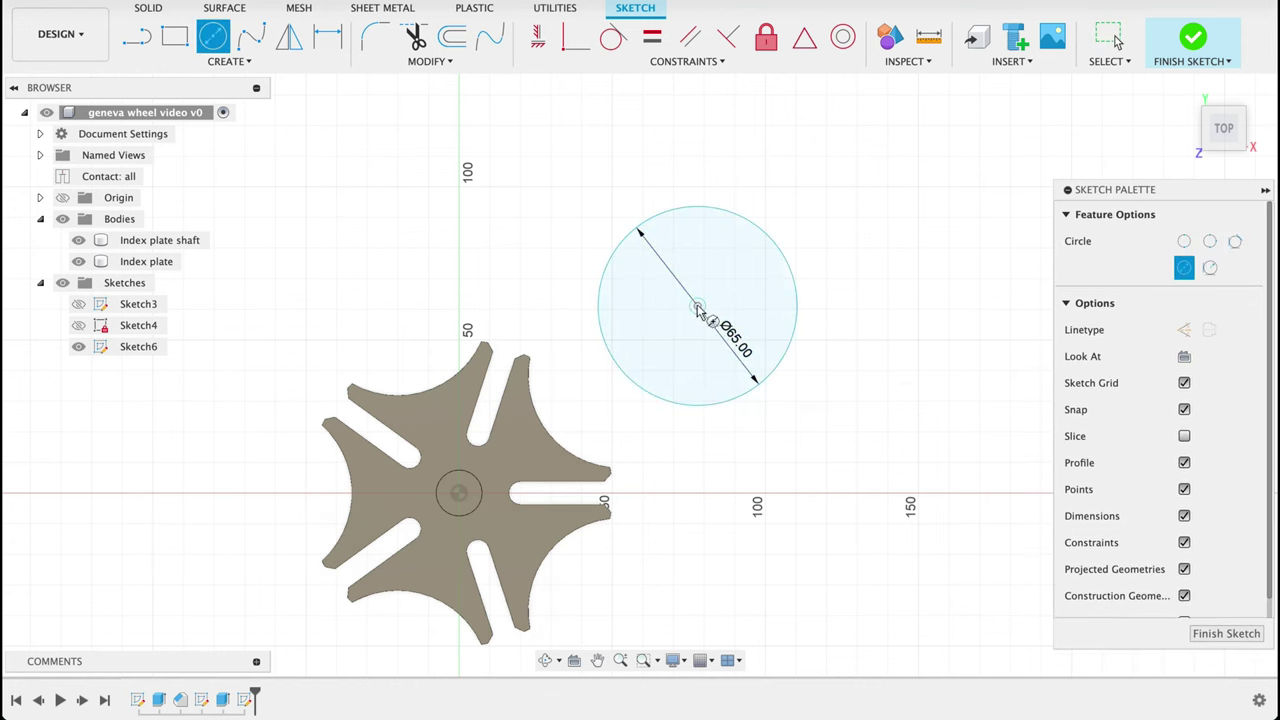
click(698, 306)
text(60)
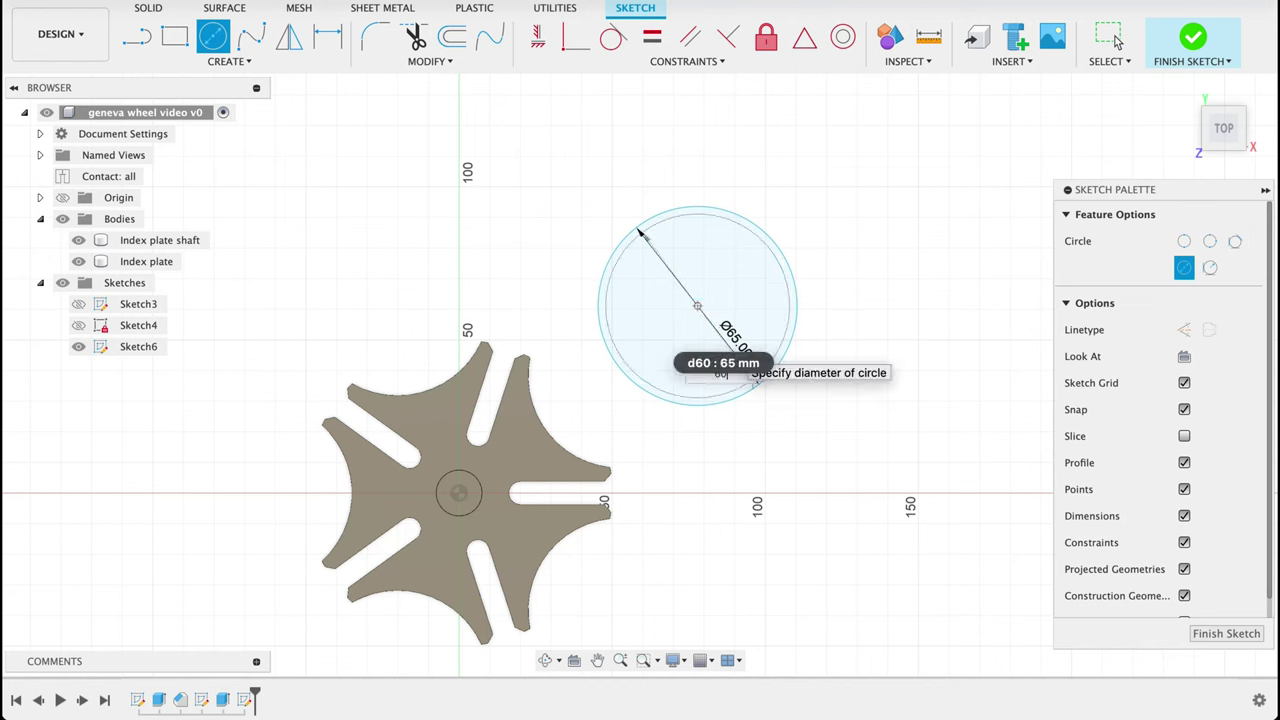
key(Return)
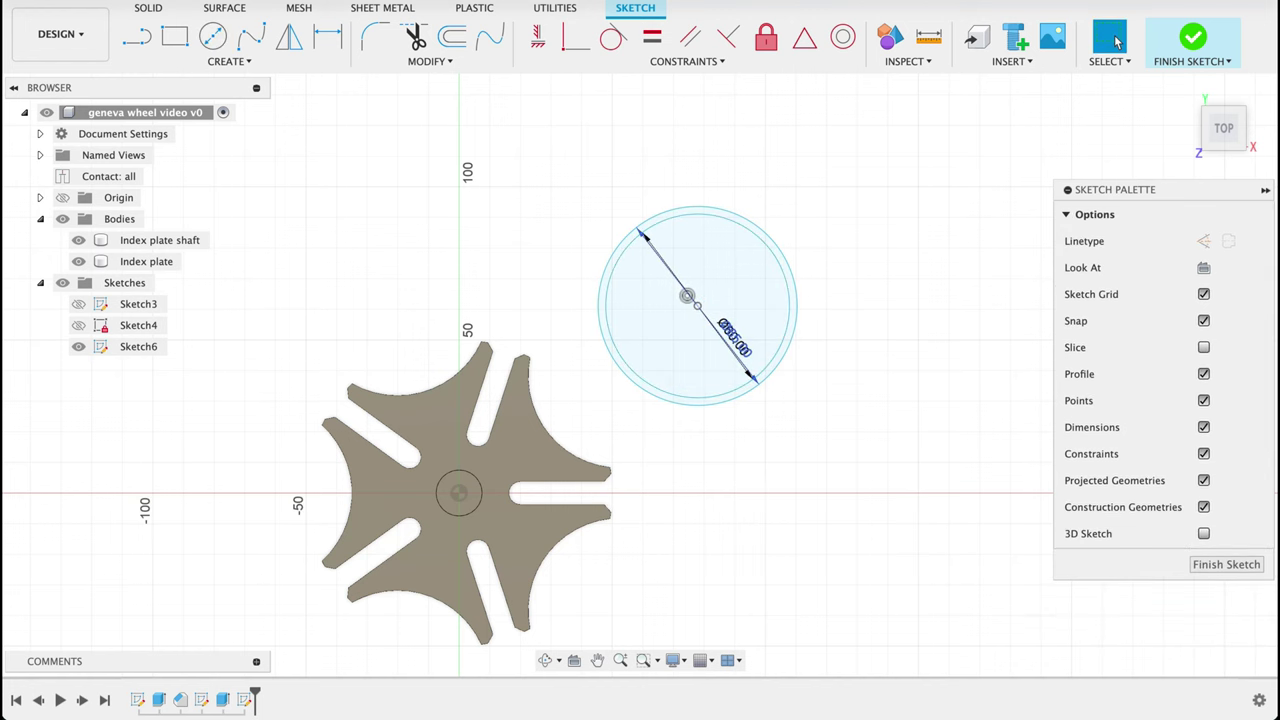
key(c)
click(698, 306)
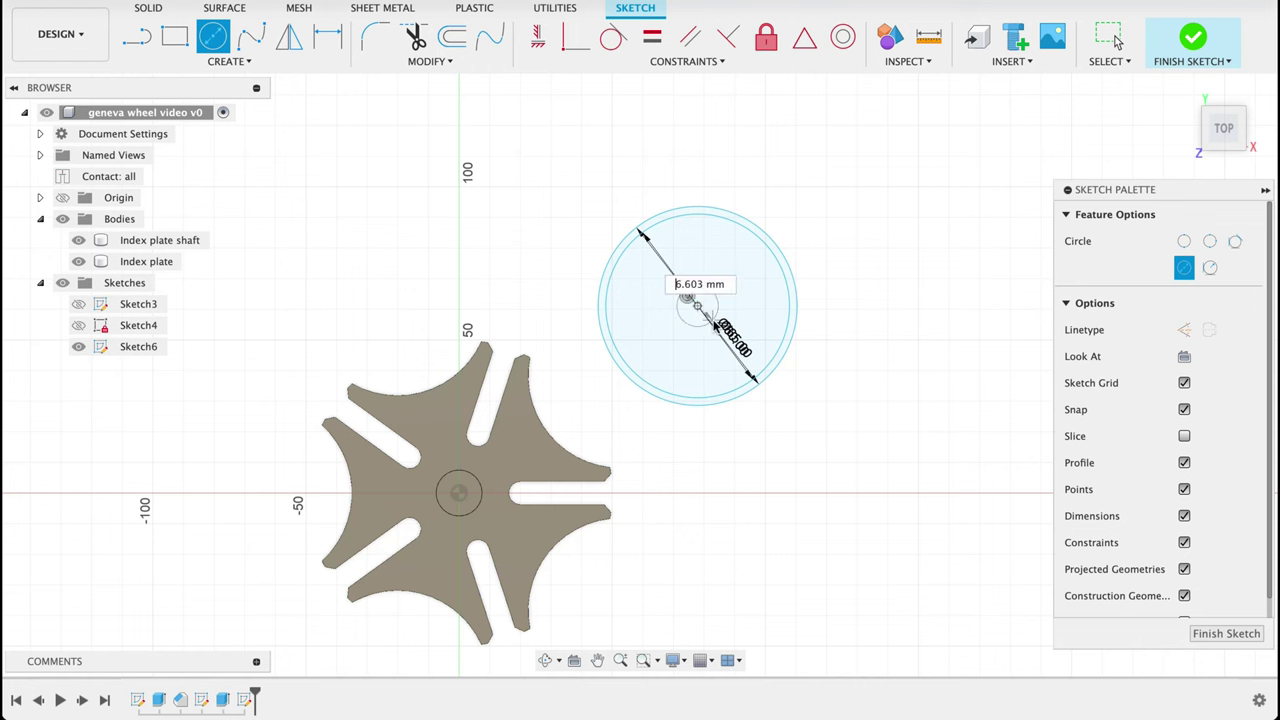
key(Escape)
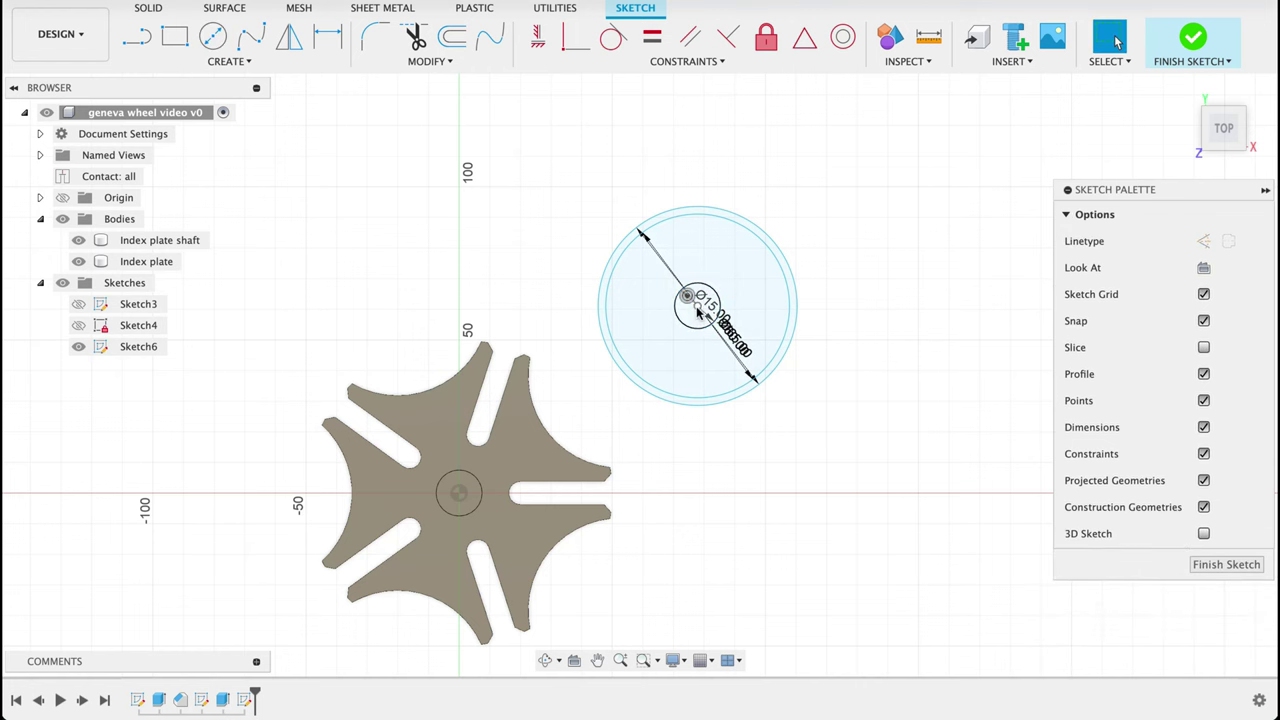
Move the circles beside the plate and make the 60 mm circle tangent to its arc
drag(678, 330, 613, 388)
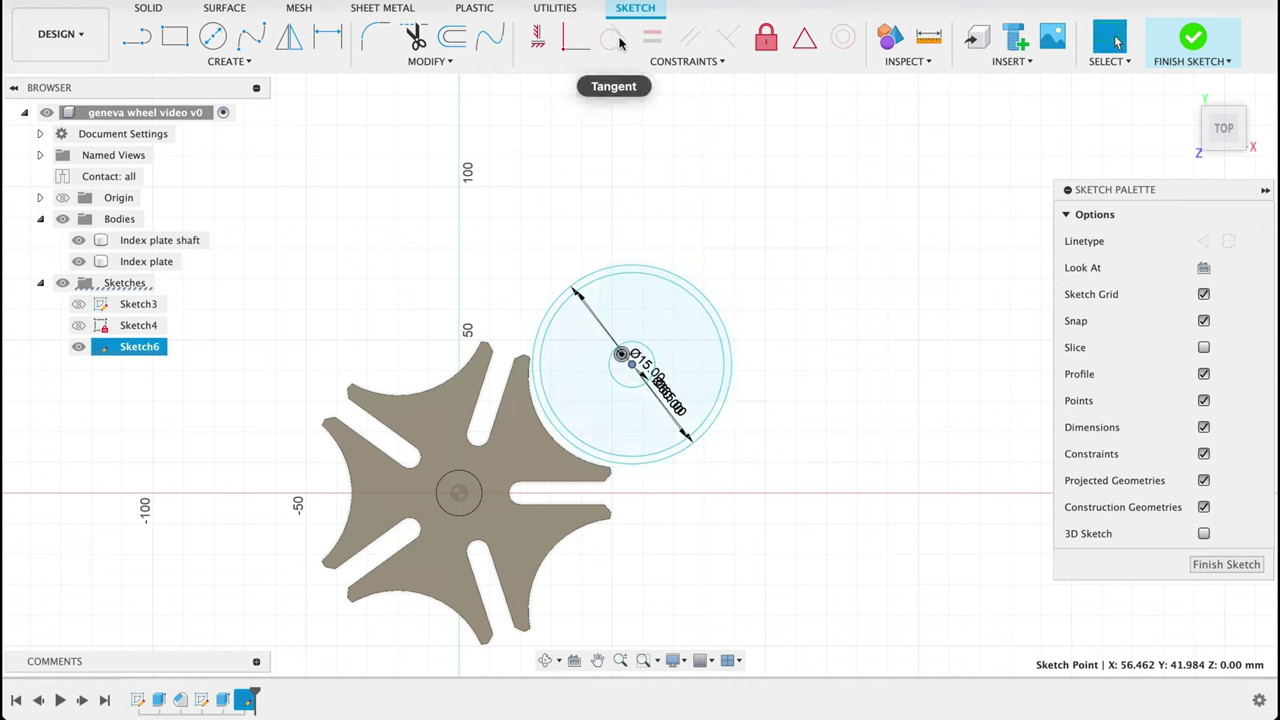
click(731, 257)
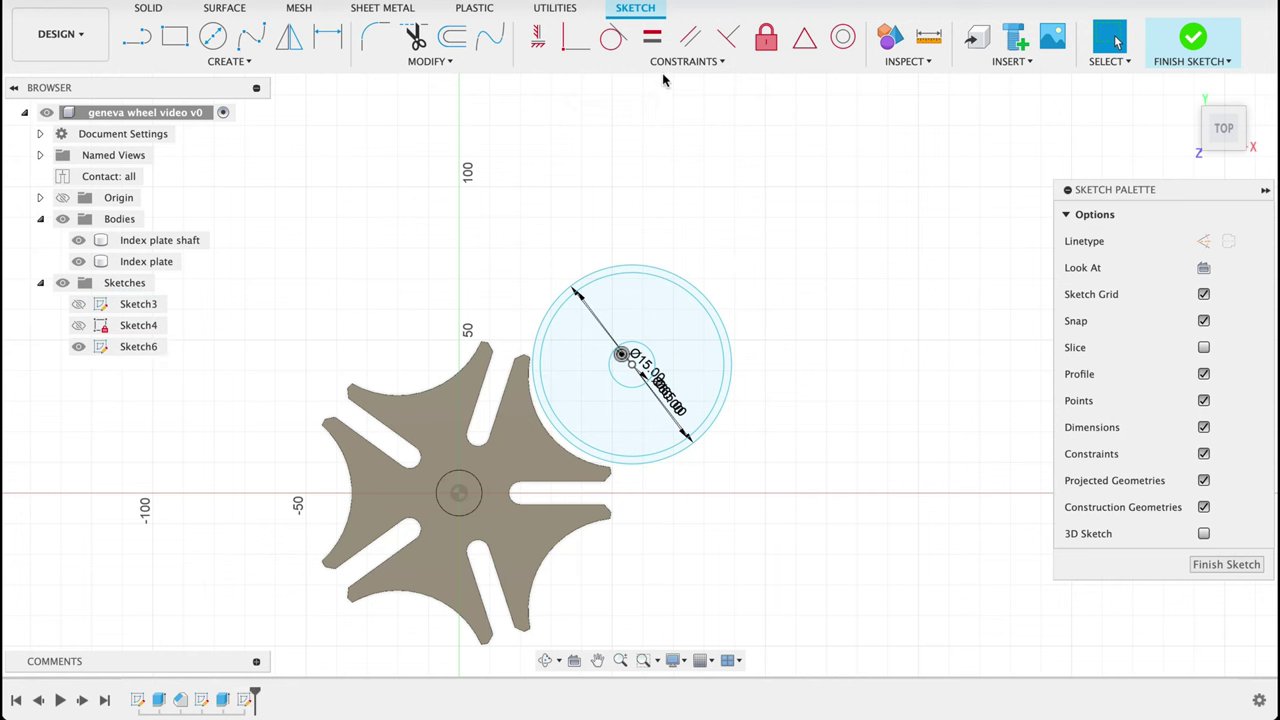
click(614, 37)
click(550, 436)
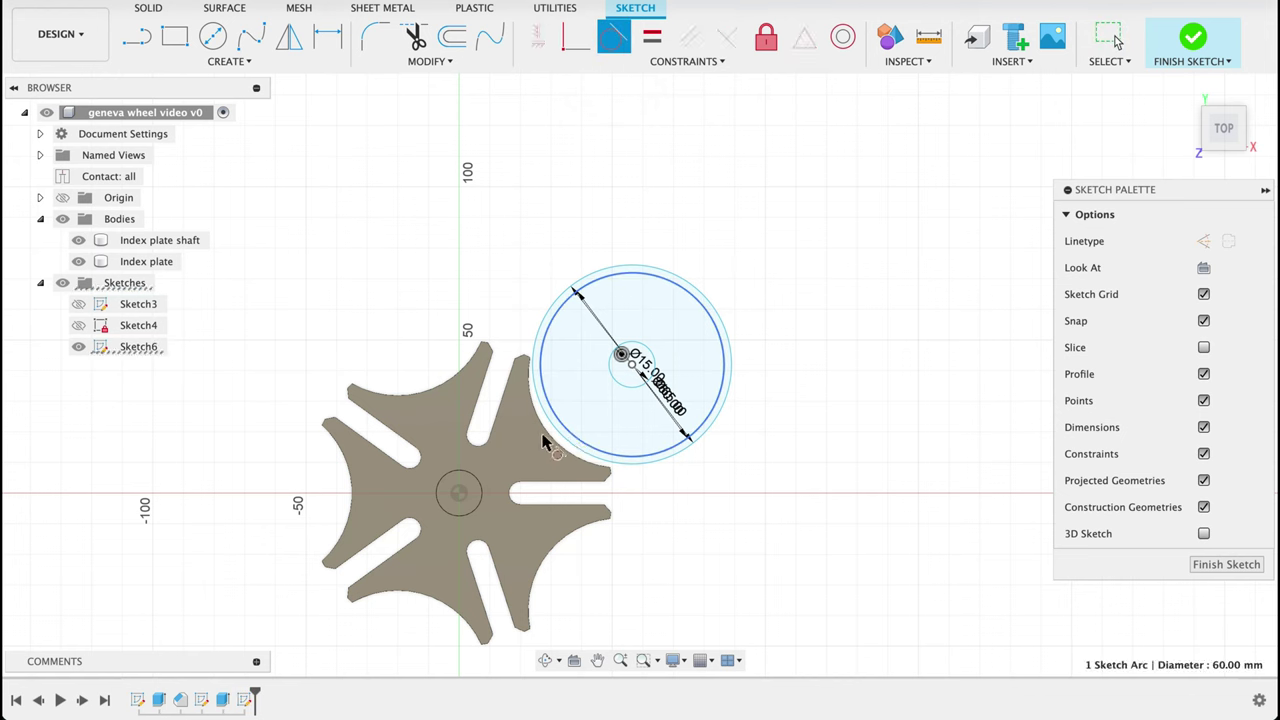
click(565, 452)
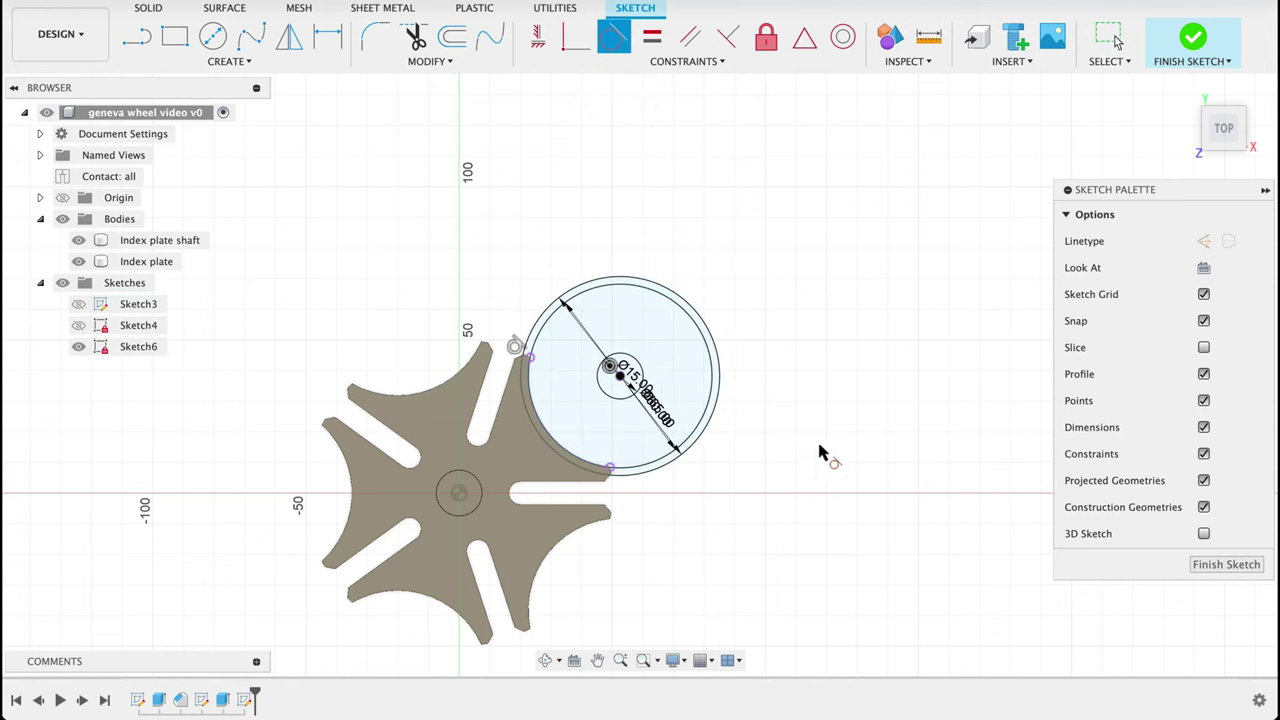
shift+middle_drag(837, 420, 925, 370)
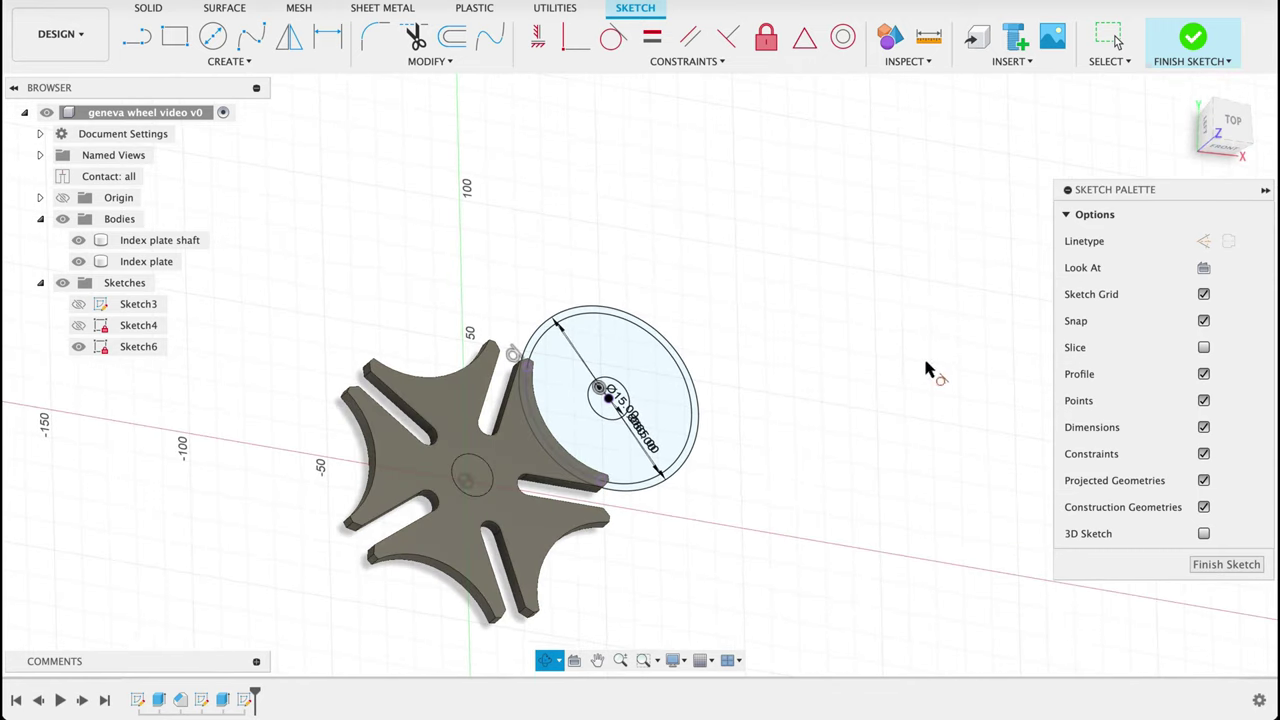
click(1228, 121)
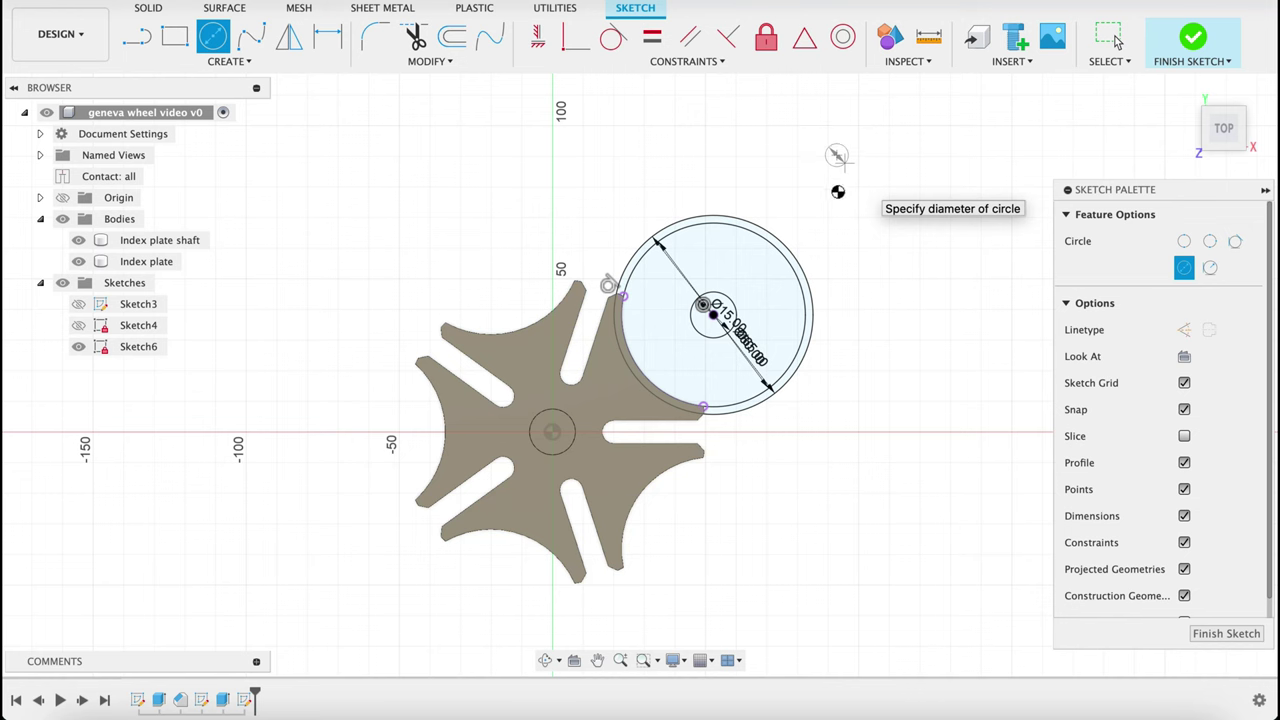
Complete the Ø7.5 circle and draw a Ø10 circle beside it
key(Return)
key(Escape)
mouse_move(842, 195)
middle_down()
mouse_move(810, 249)
mouse_move(760, 280)
middle_up()
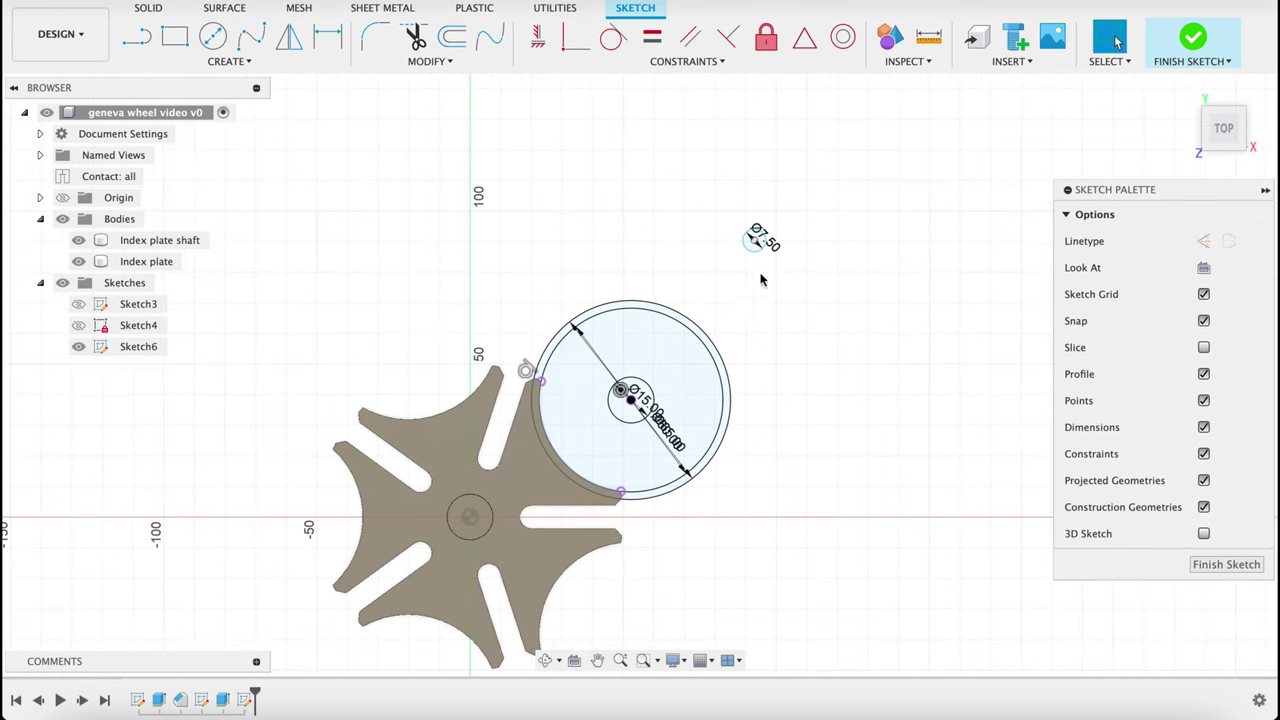
key(c)
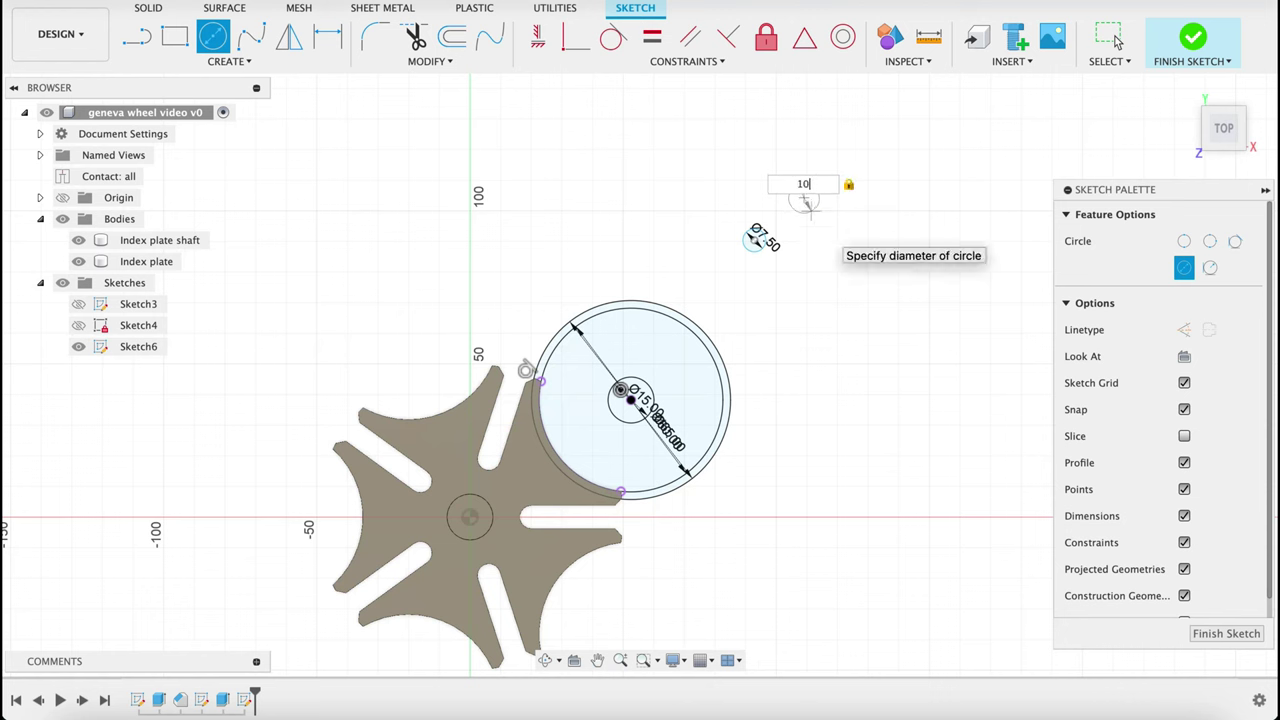
key(Return)
click(1117, 40)
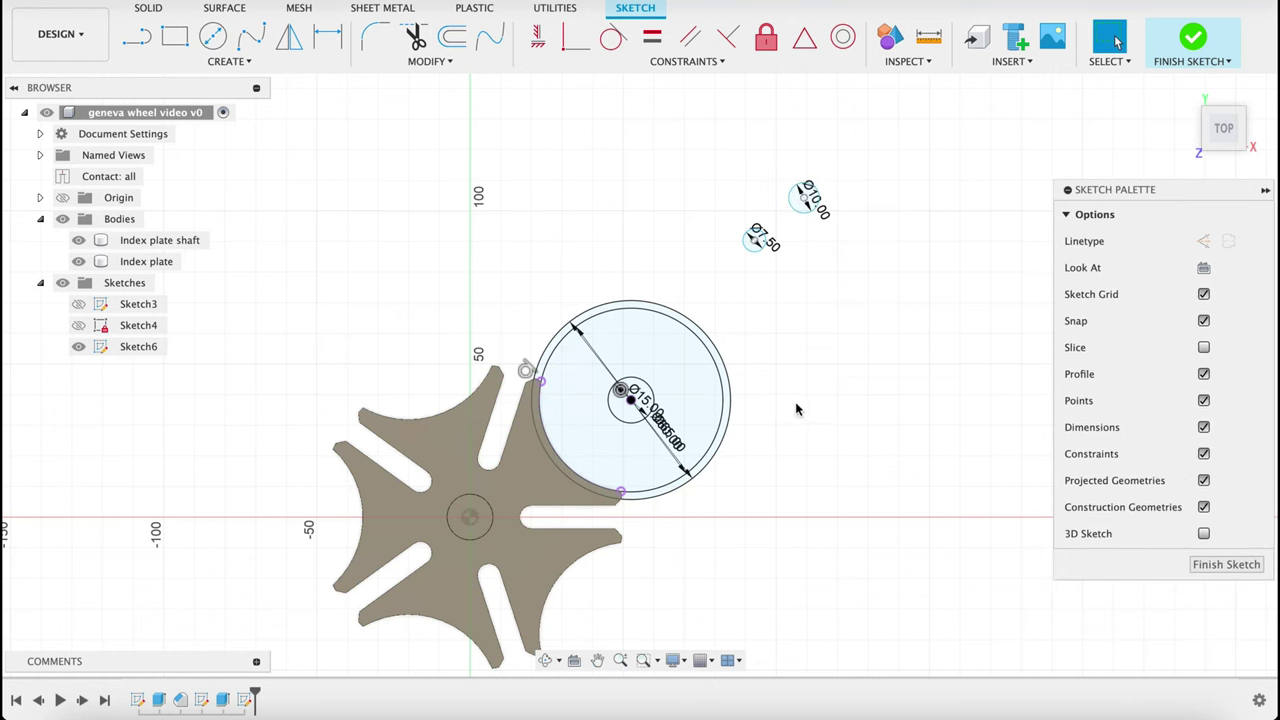
Dimension the Ø7.5 and Ø10 circles at 37.5 mm and 45 mm from the large circle's centre
key(d)
click(631, 398)
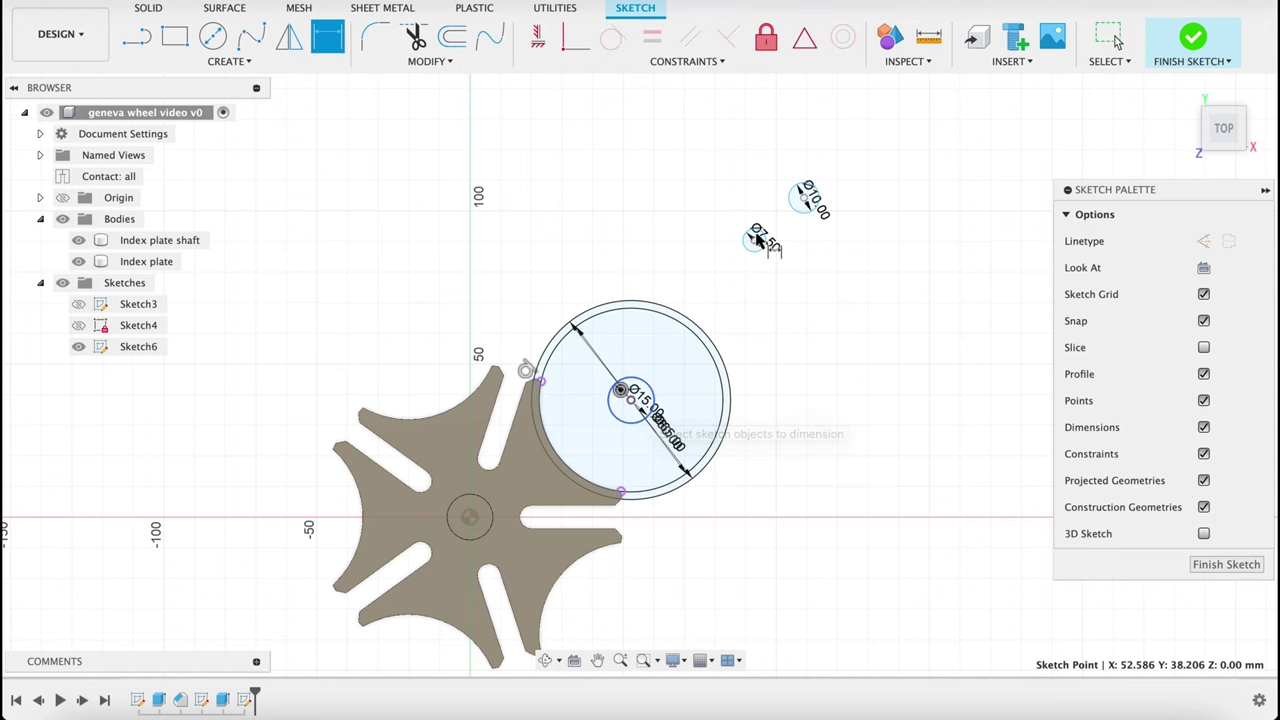
click(757, 243)
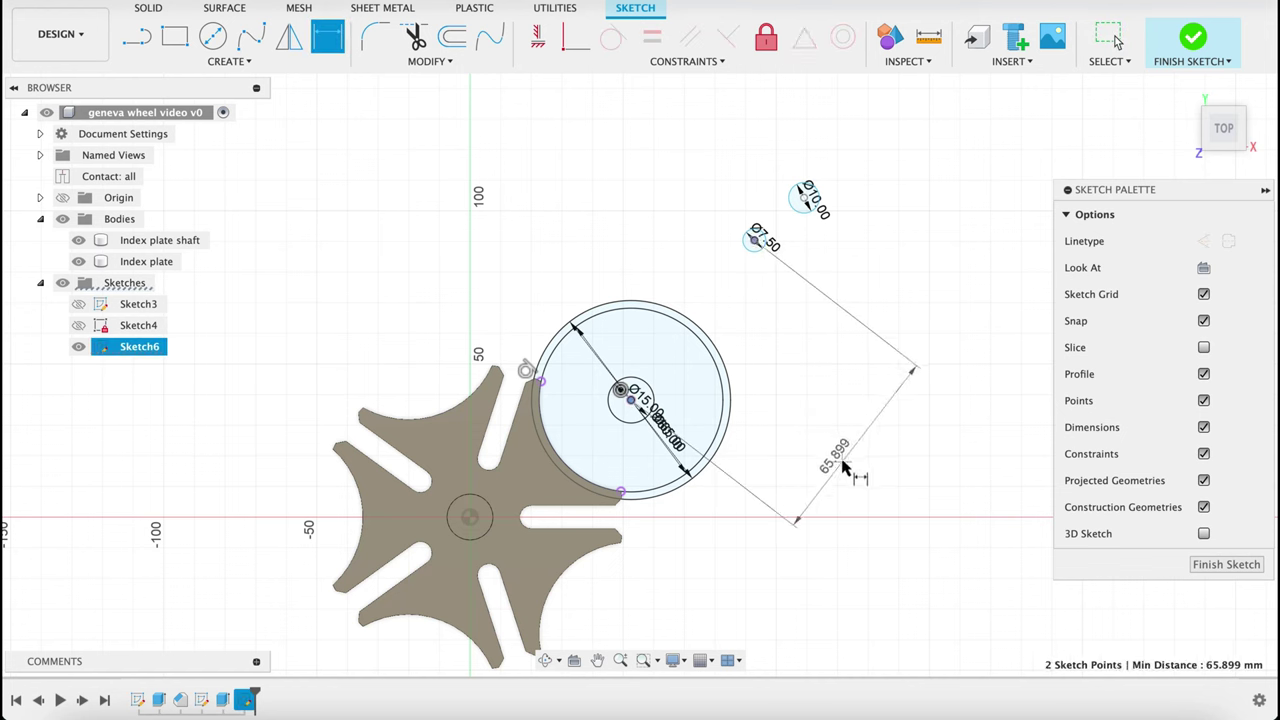
click(843, 465)
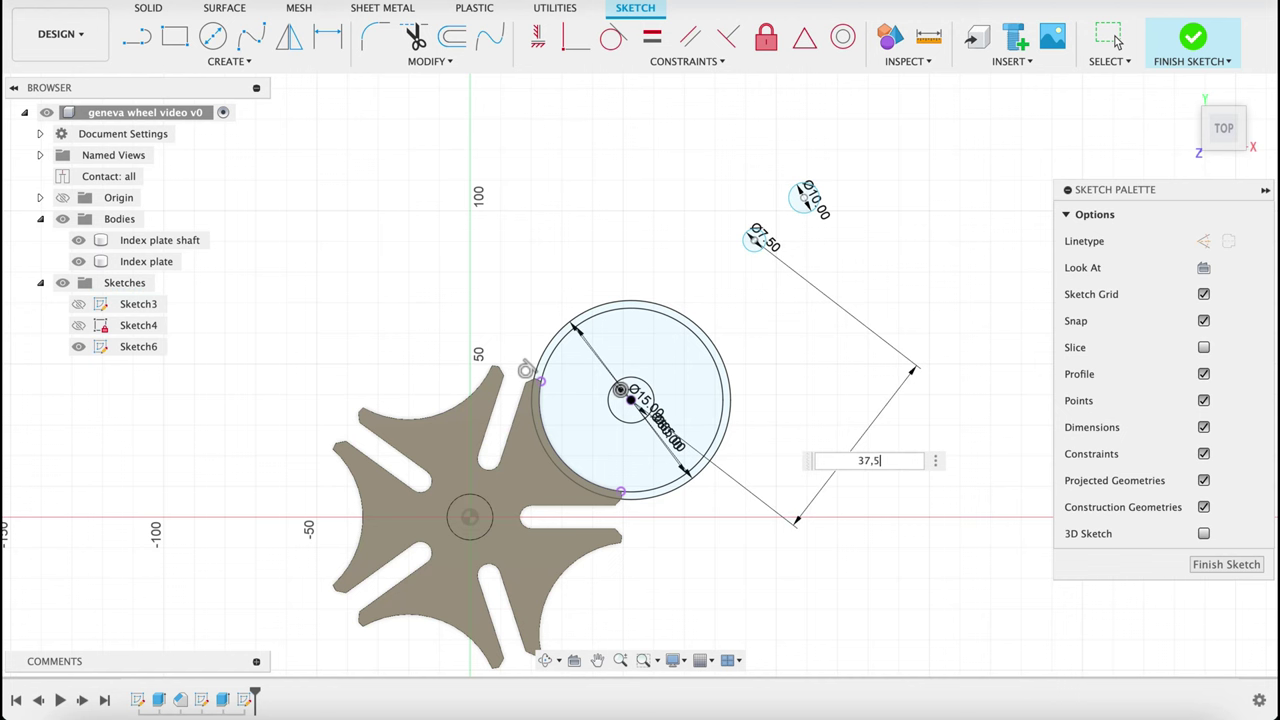
text(37,5)
key(Return)
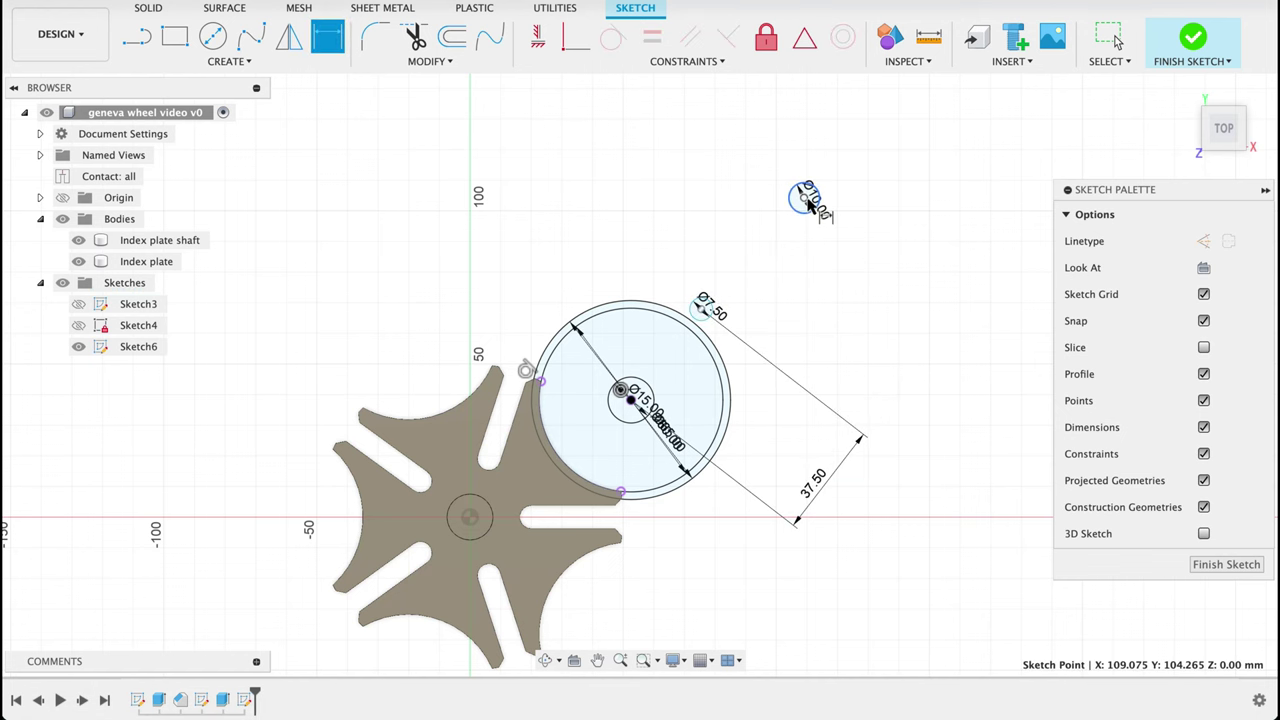
click(633, 401)
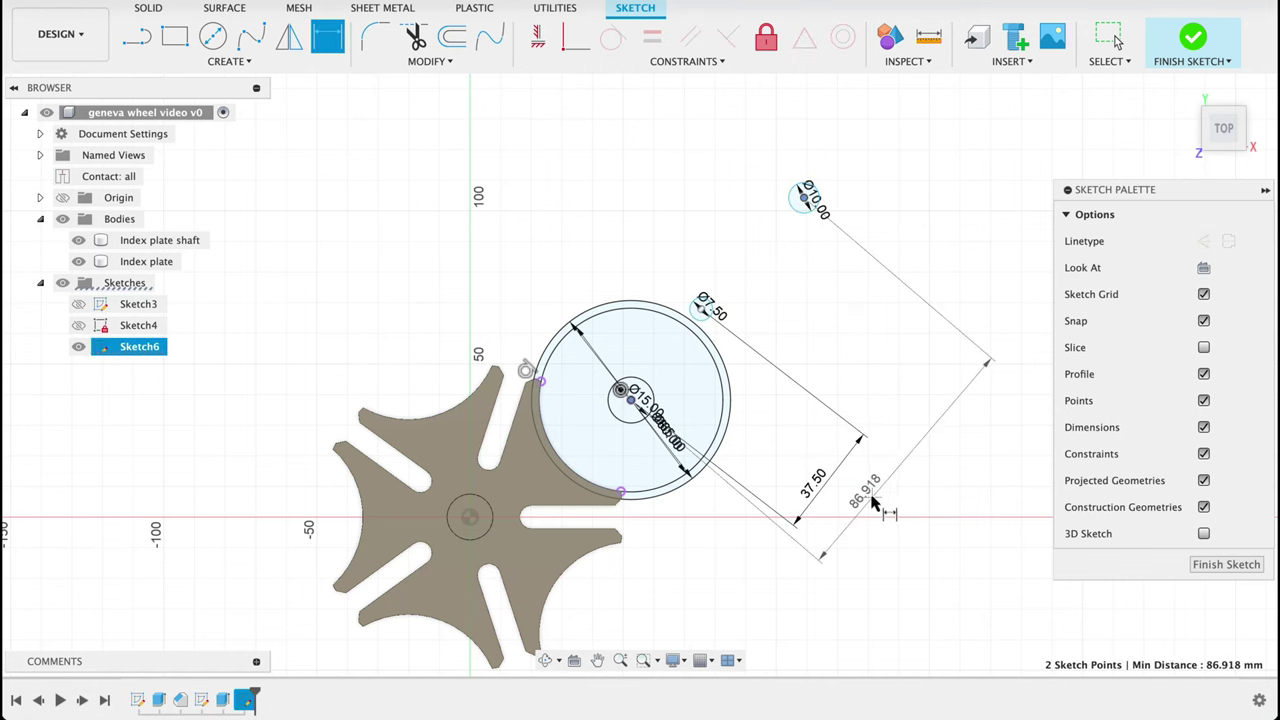
click(872, 500)
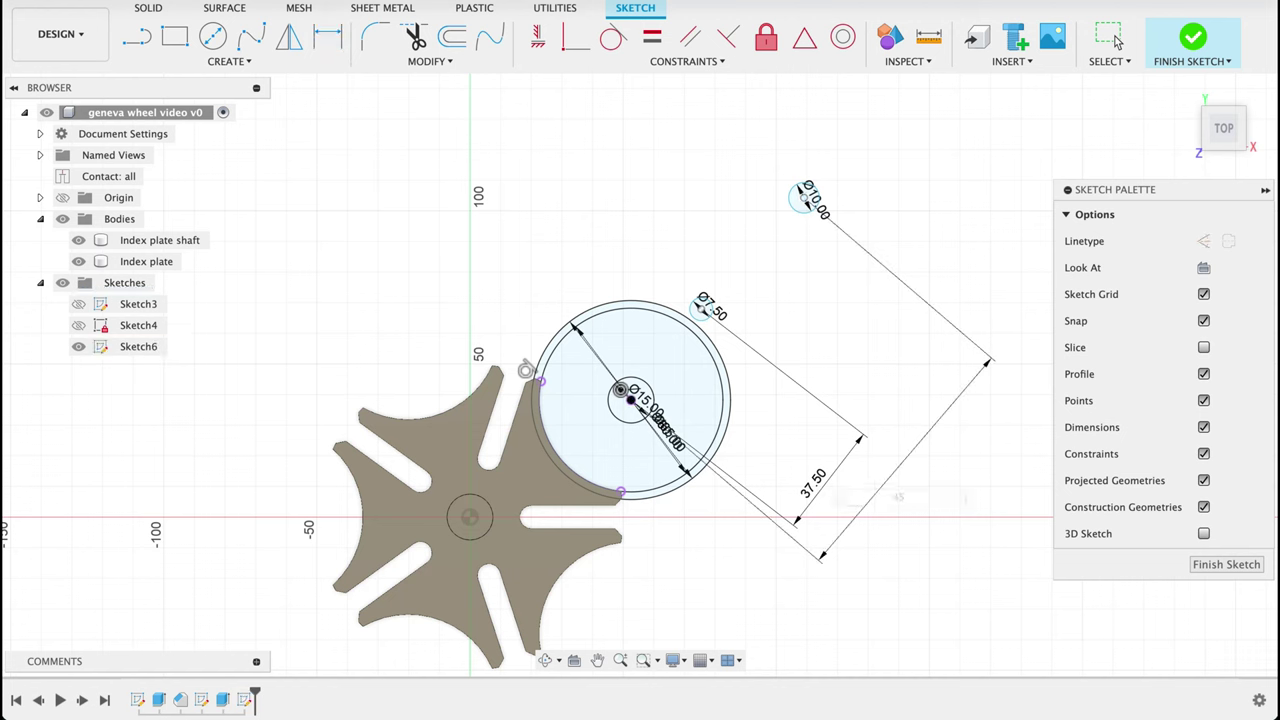
text(45)
key(Return)
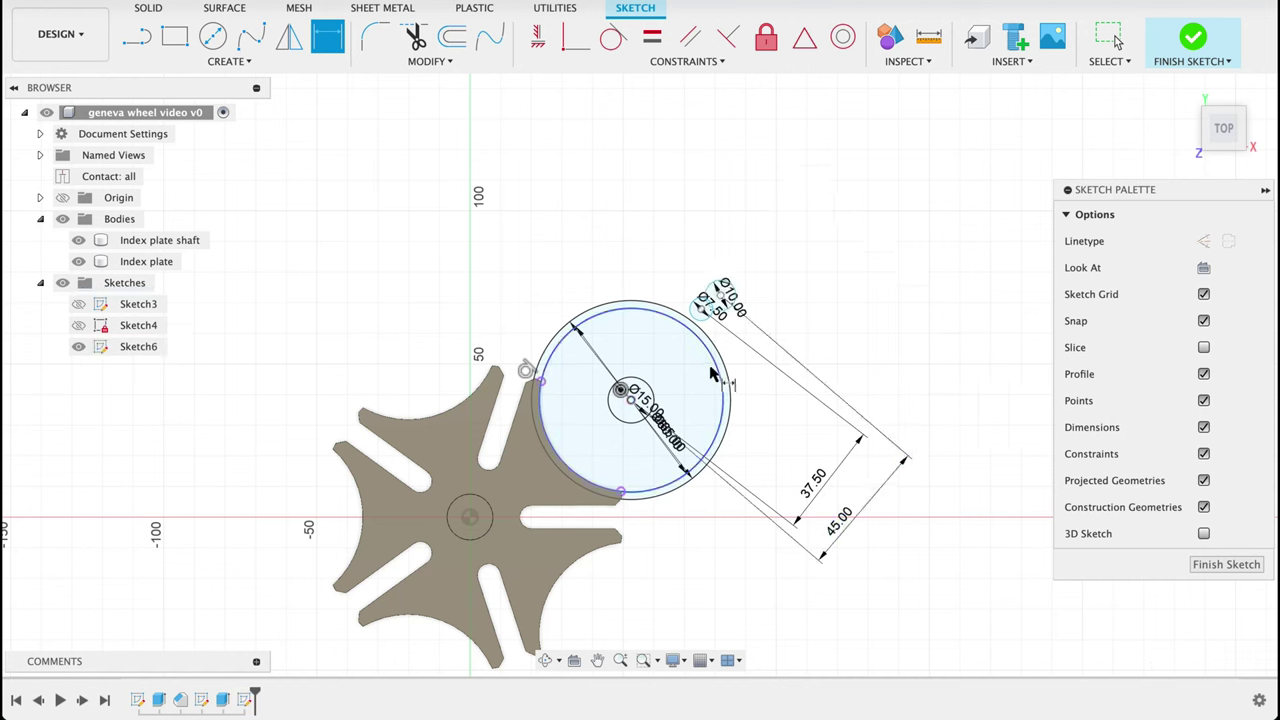
key(l)
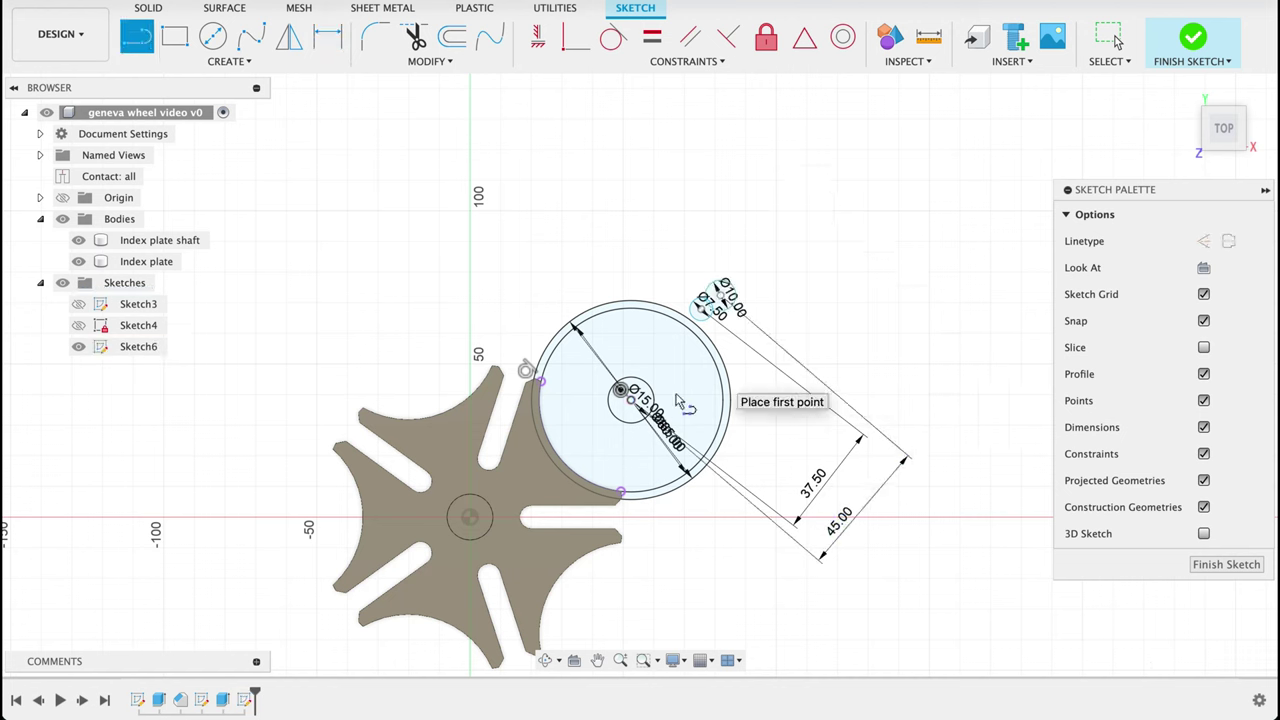
Draw an angled construction line outward from the large circle's centre
click(622, 391)
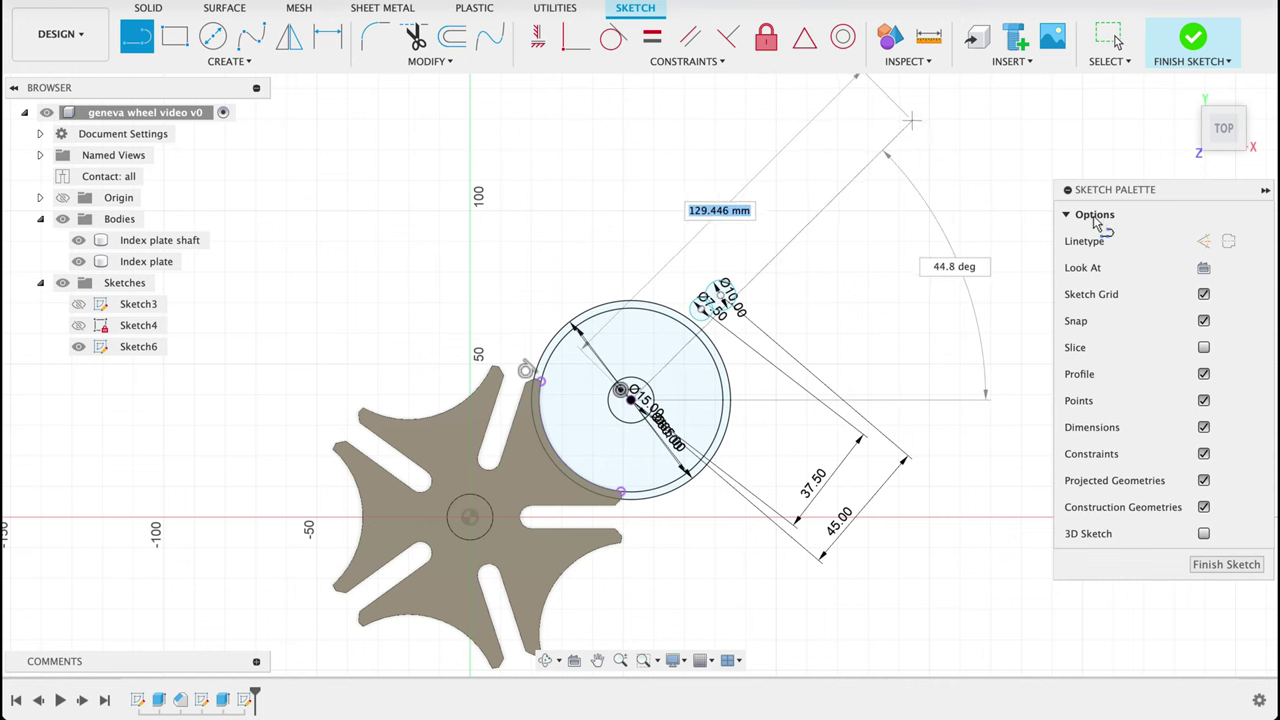
click(1203, 241)
scroll(916, 104, down, 2)
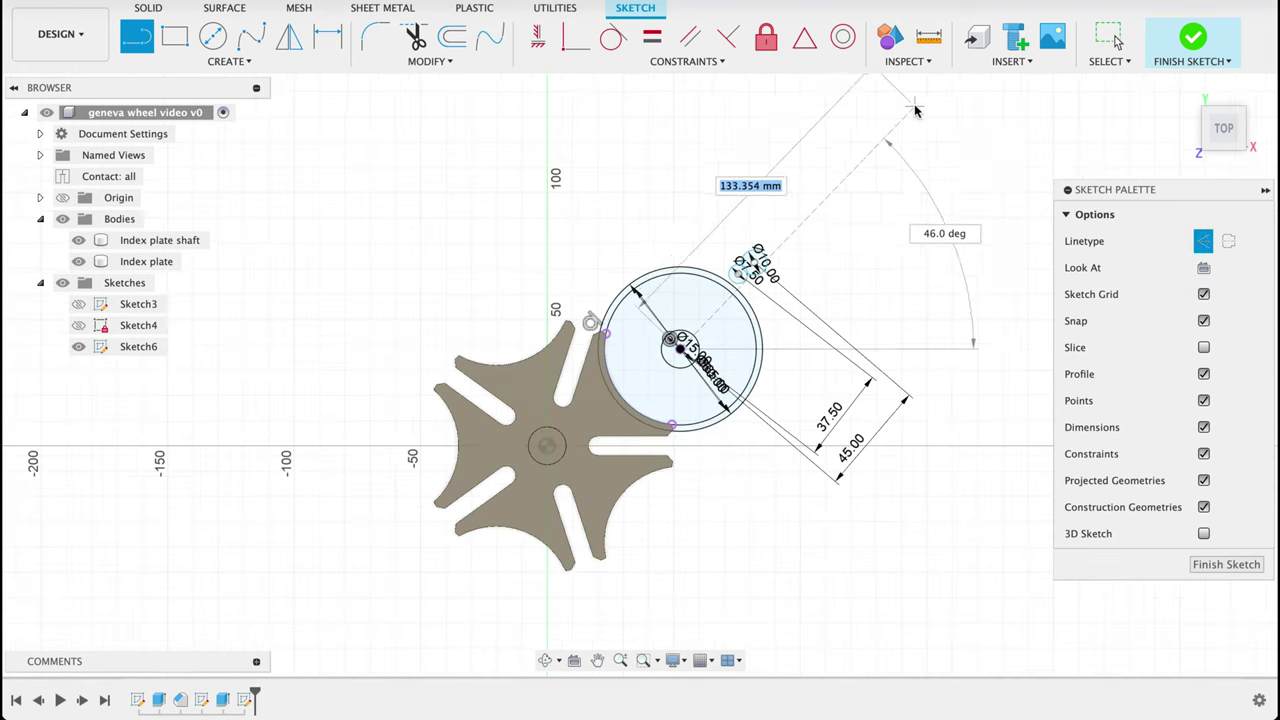
middle_drag(916, 104, 829, 209)
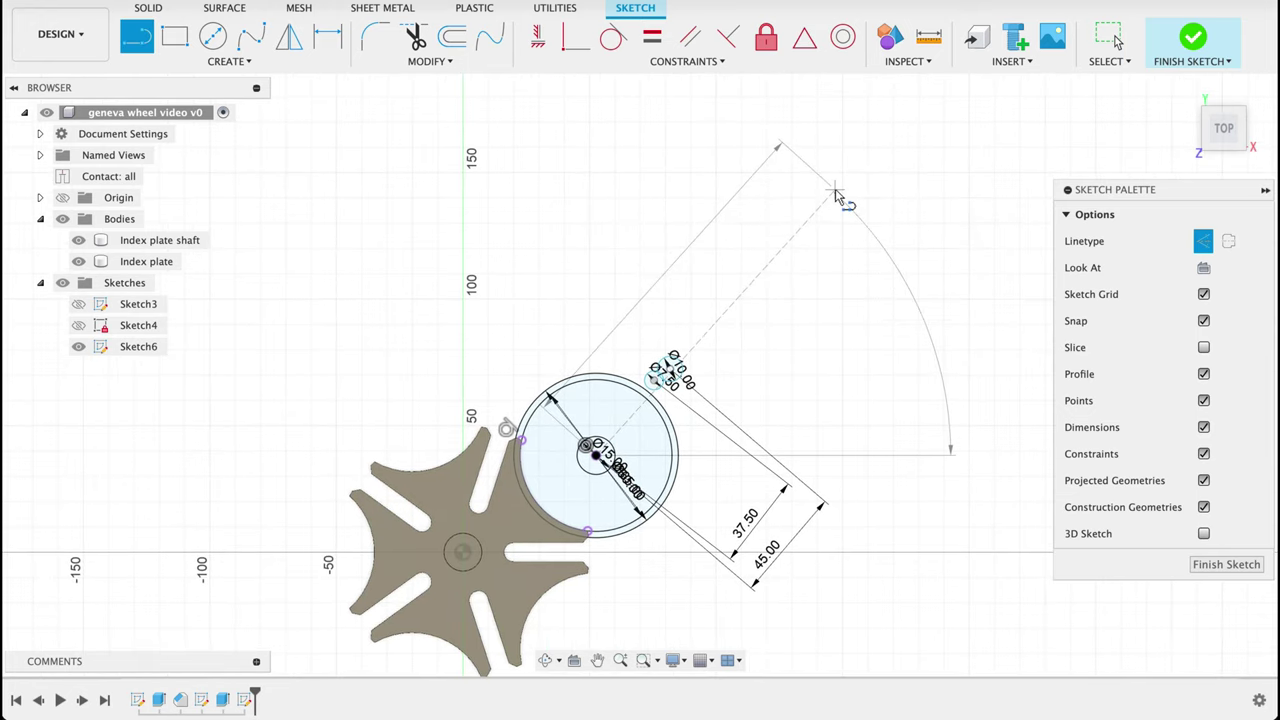
click(836, 193)
scroll(670, 332, up, 2)
key(Escape)
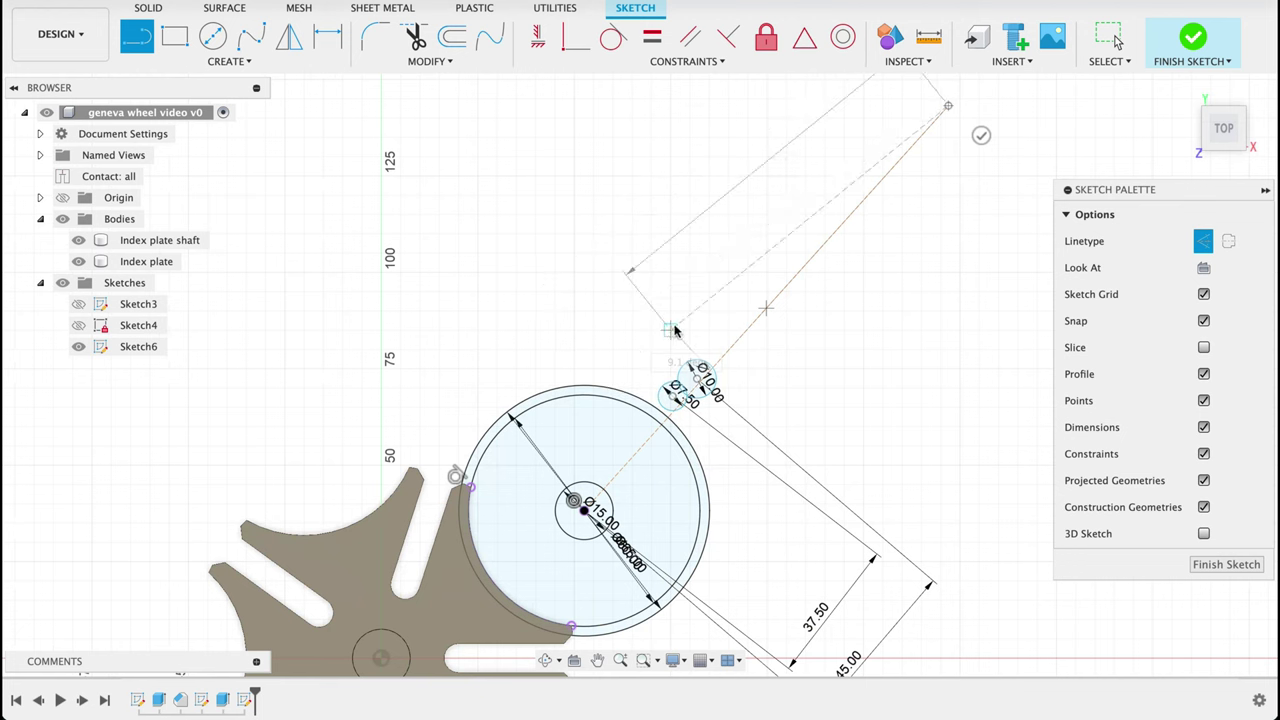
Make the Ø10 circle's centre coincident with the construction line
click(578, 45)
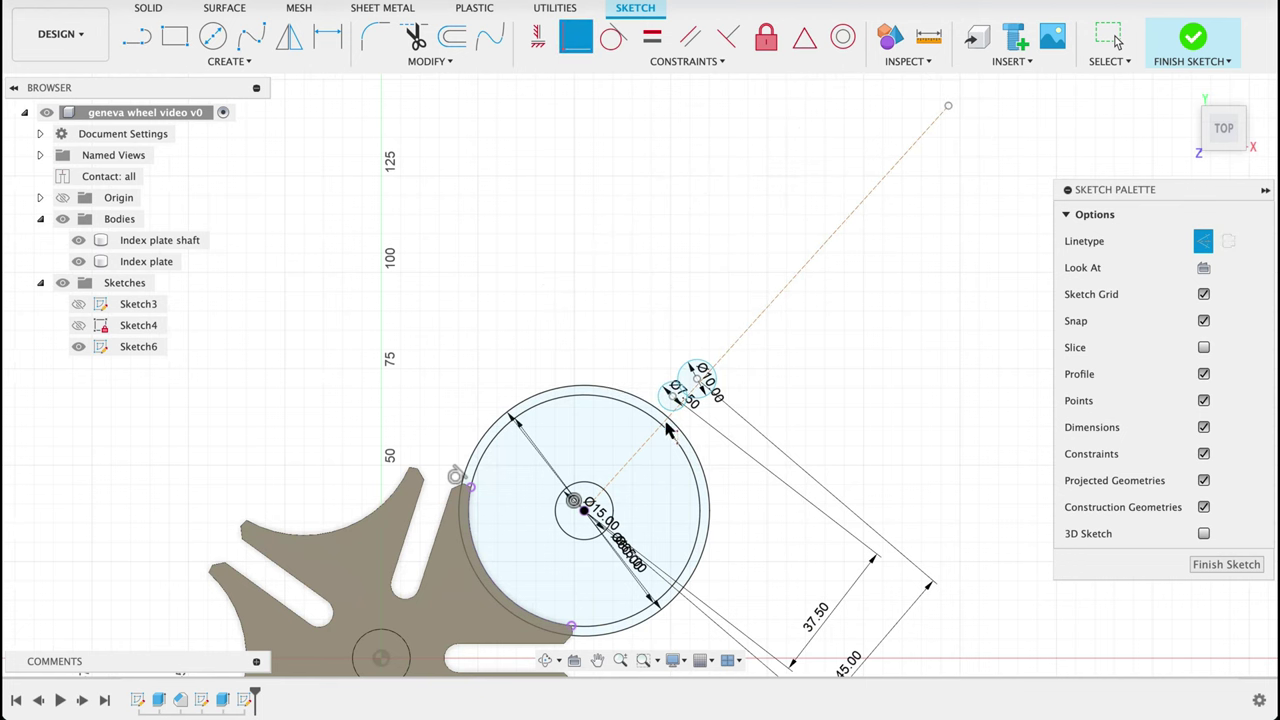
click(672, 398)
click(697, 385)
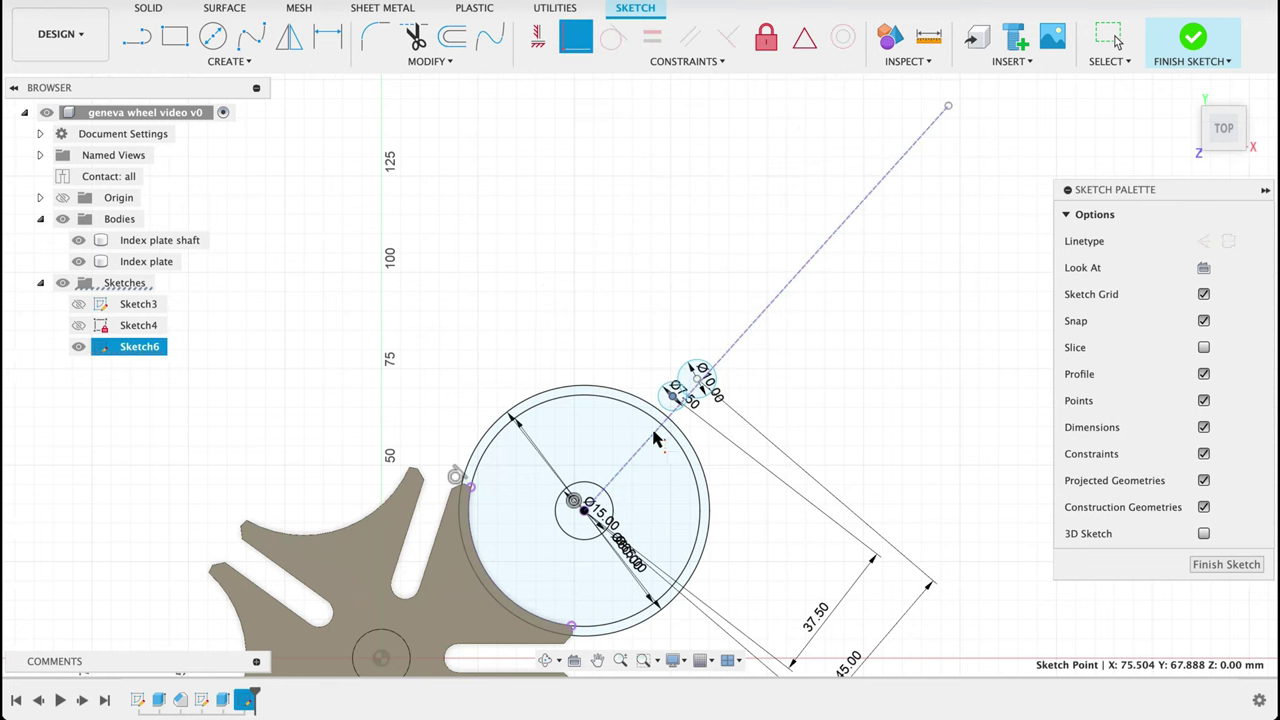
click(712, 345)
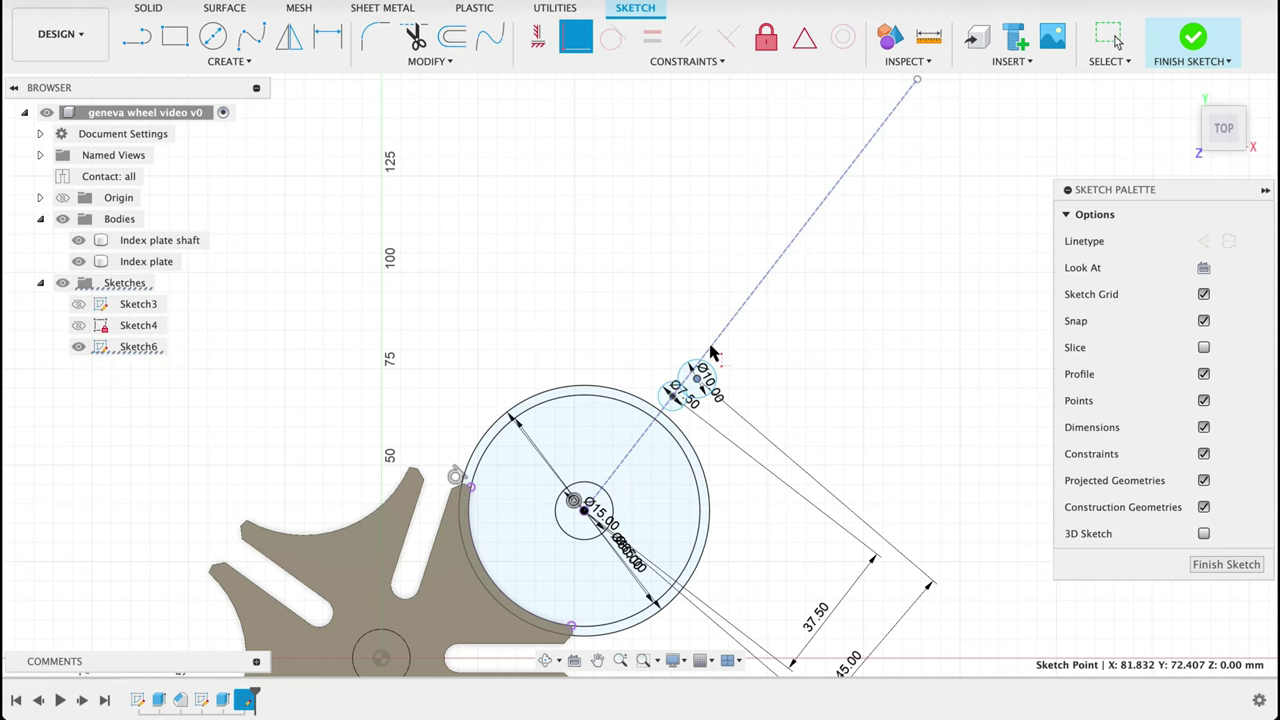
scroll(630, 436, up, 6)
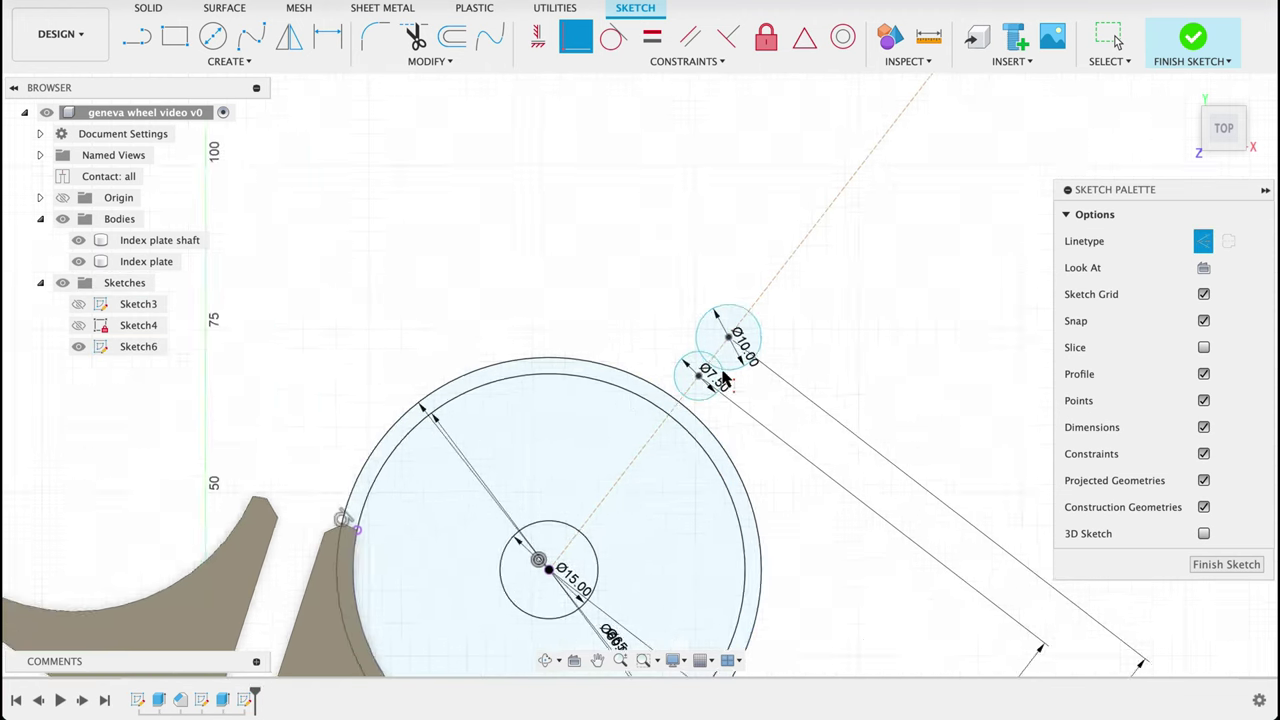
Trim the curve piece where the small circles overlap
key(t)
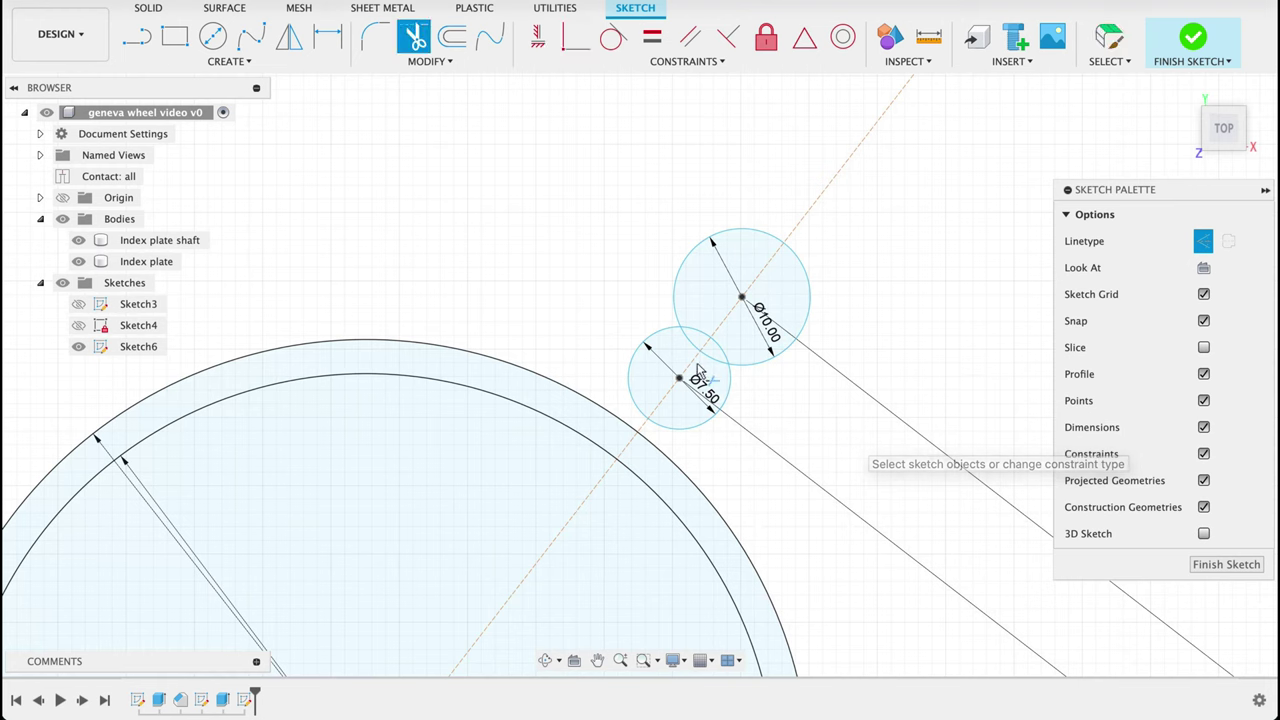
click(718, 364)
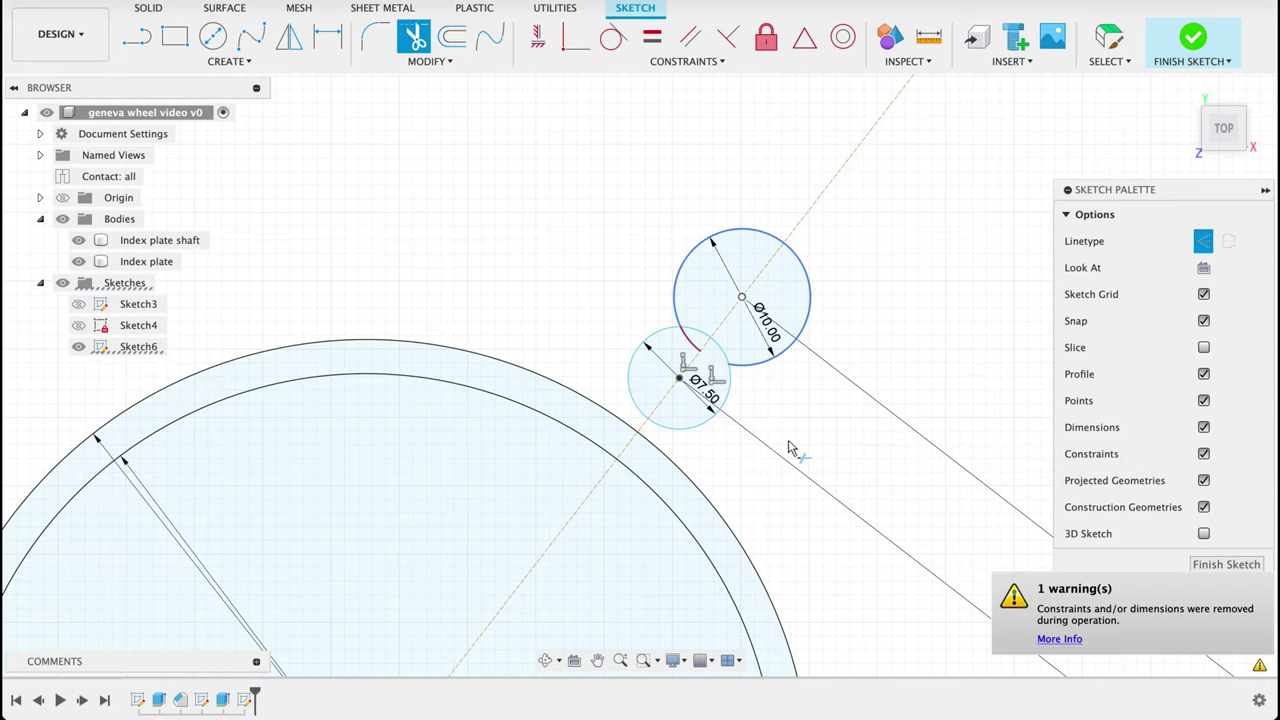
scroll(855, 437, down, 5)
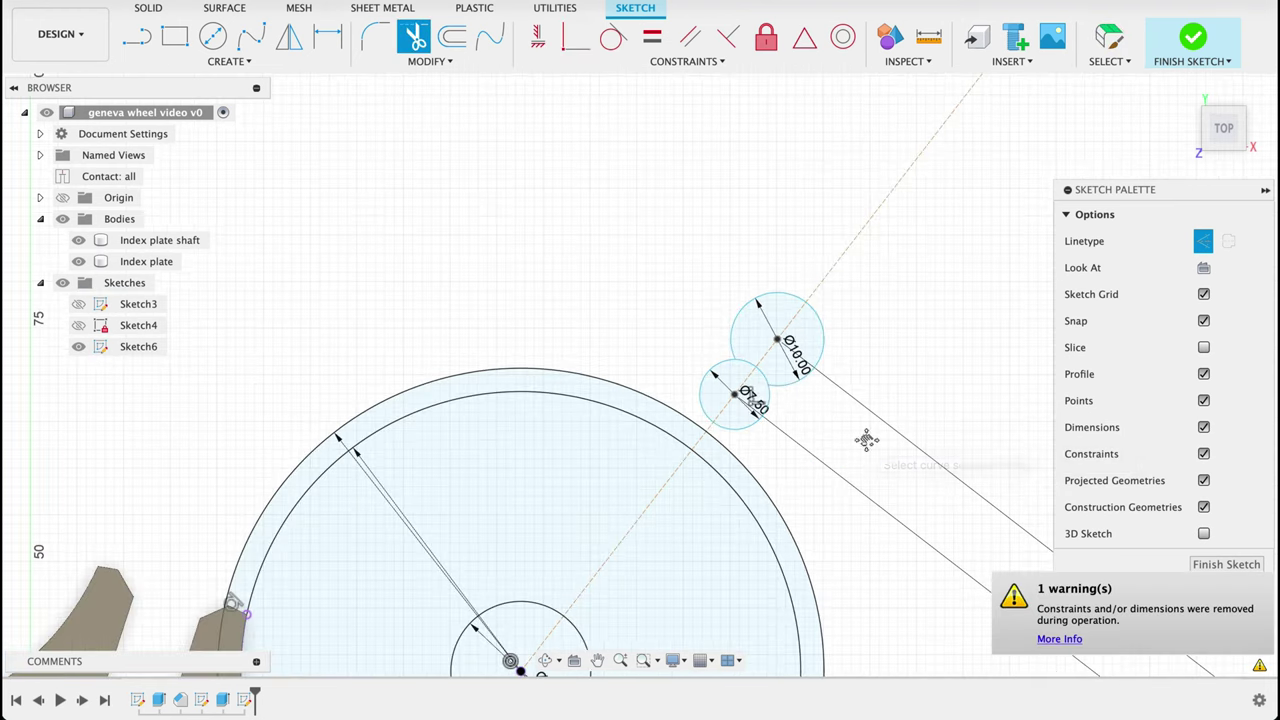
scroll(818, 316, down, 2)
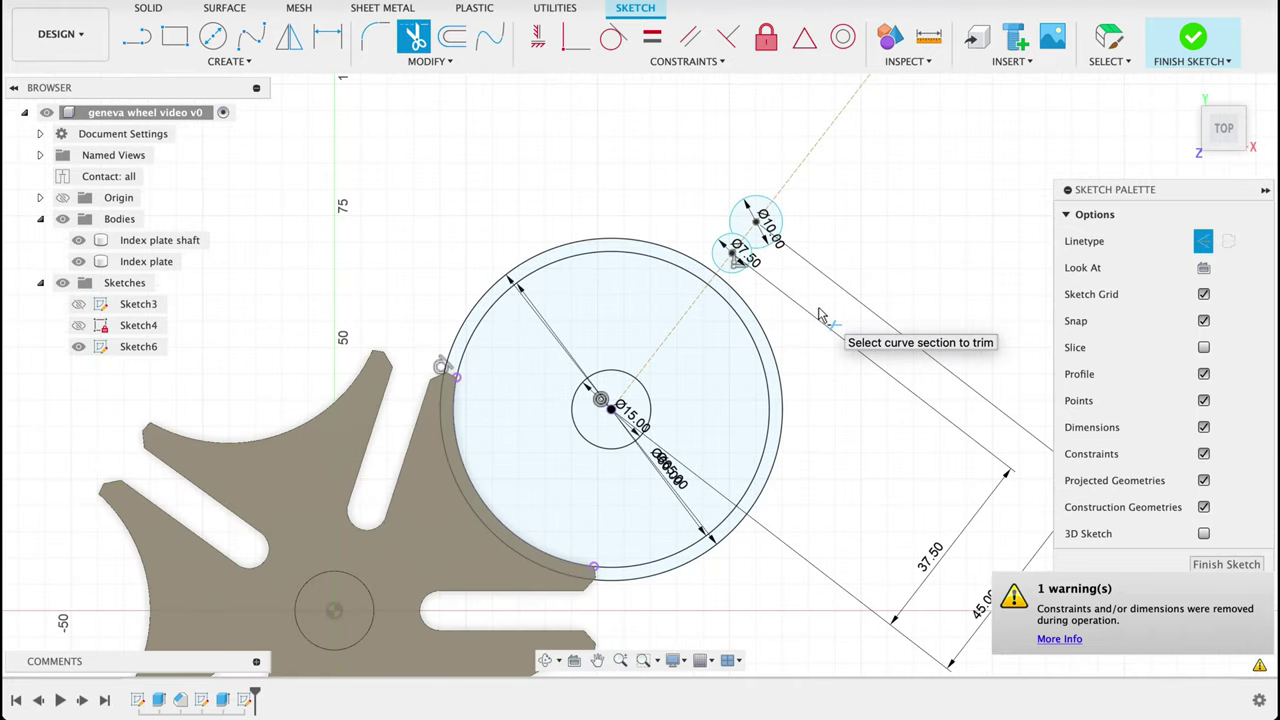
Draw a solid vertical line and a slanted line past the circles
key(l)
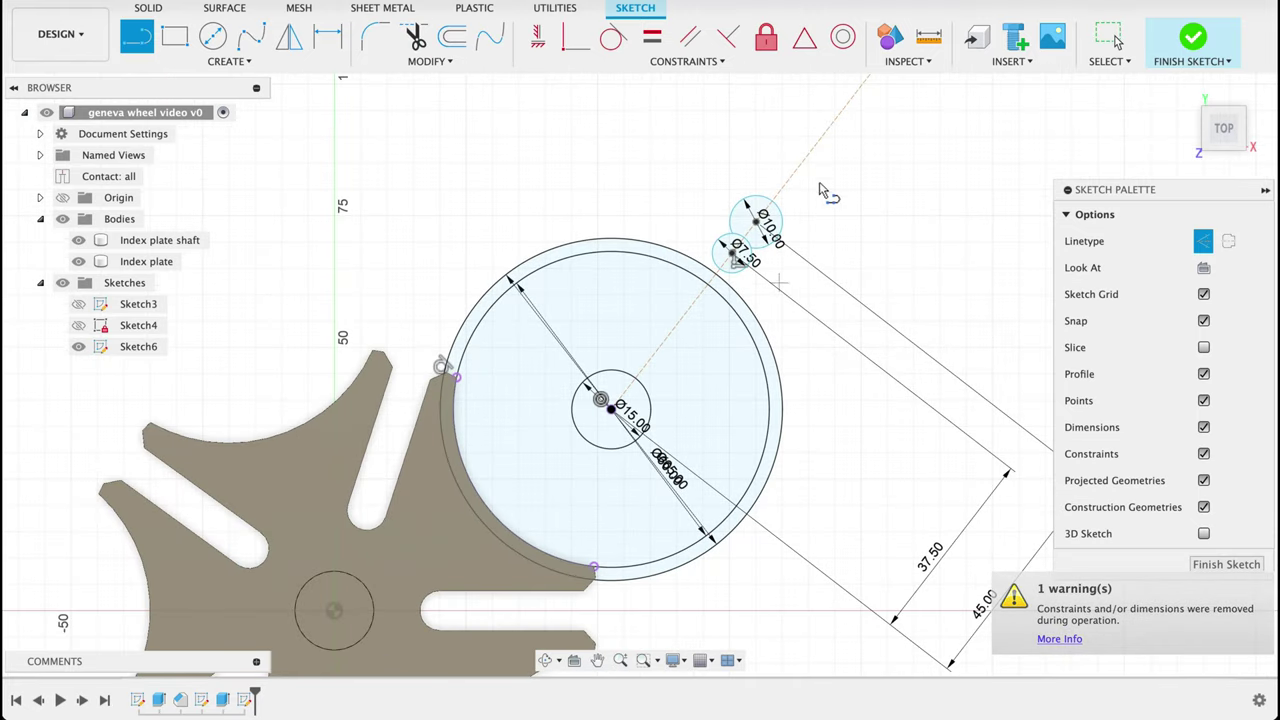
click(1201, 243)
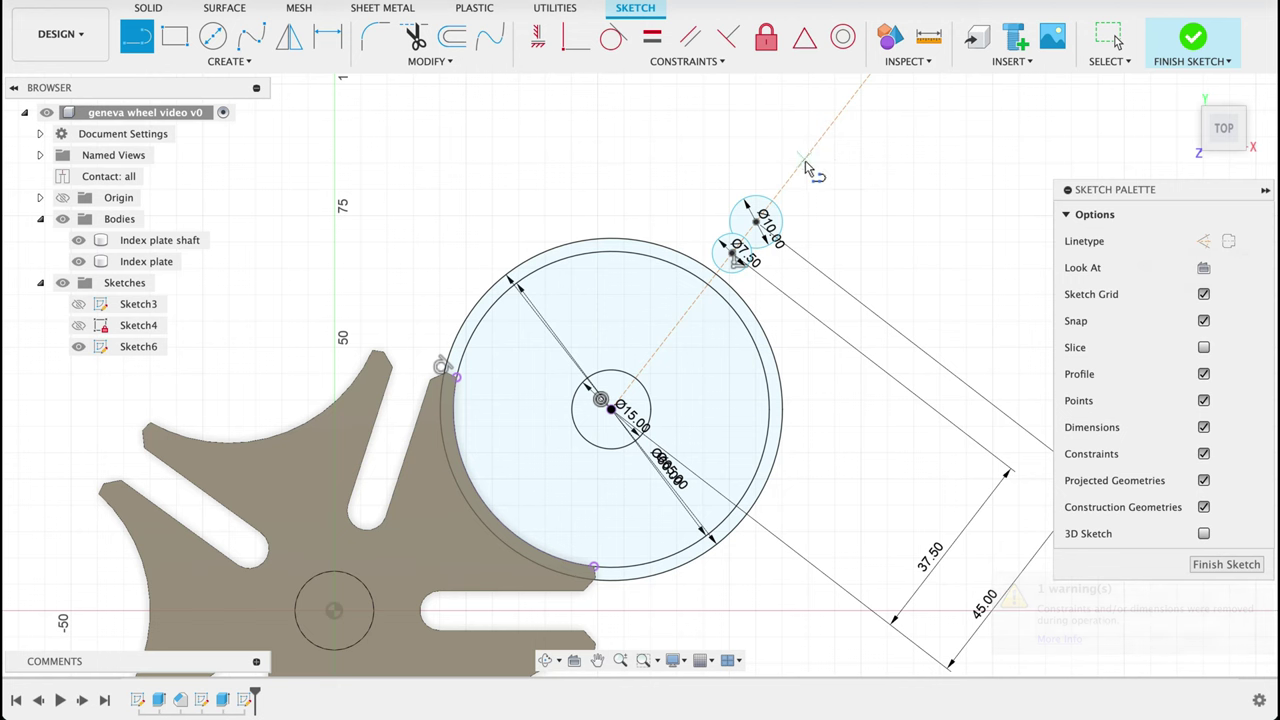
click(803, 160)
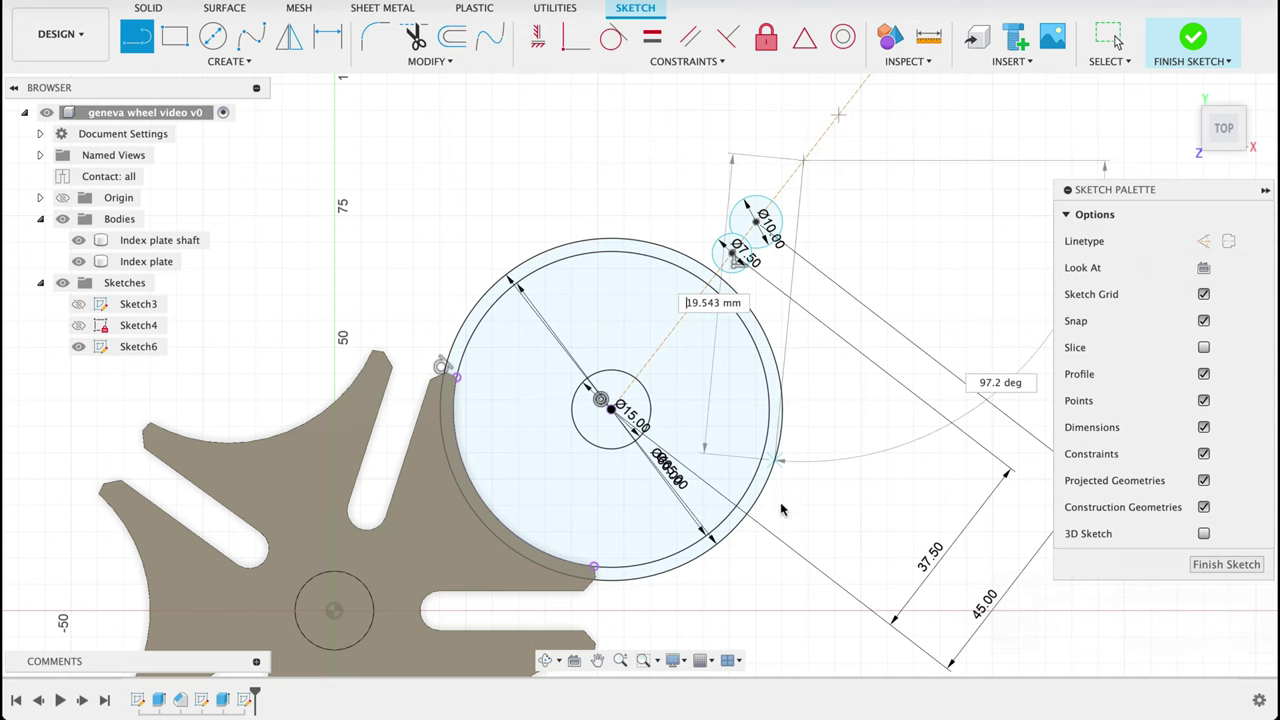
click(792, 590)
key(Escape)
key(l)
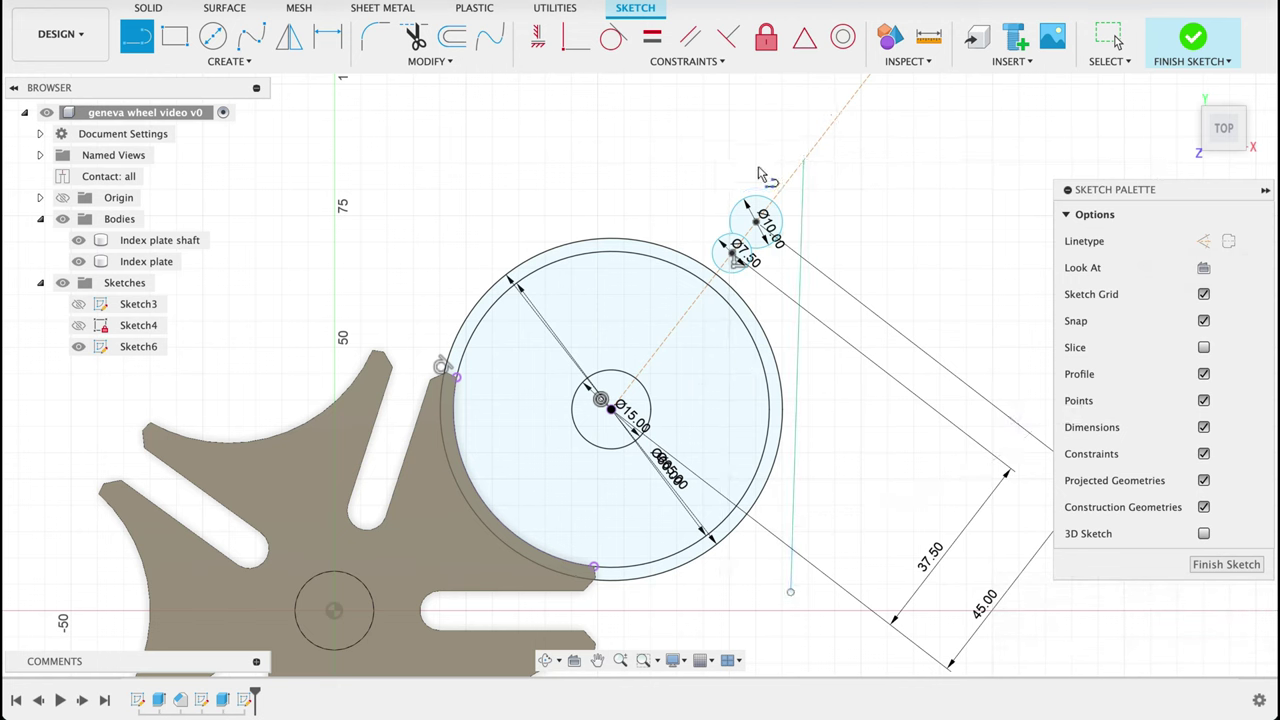
click(771, 145)
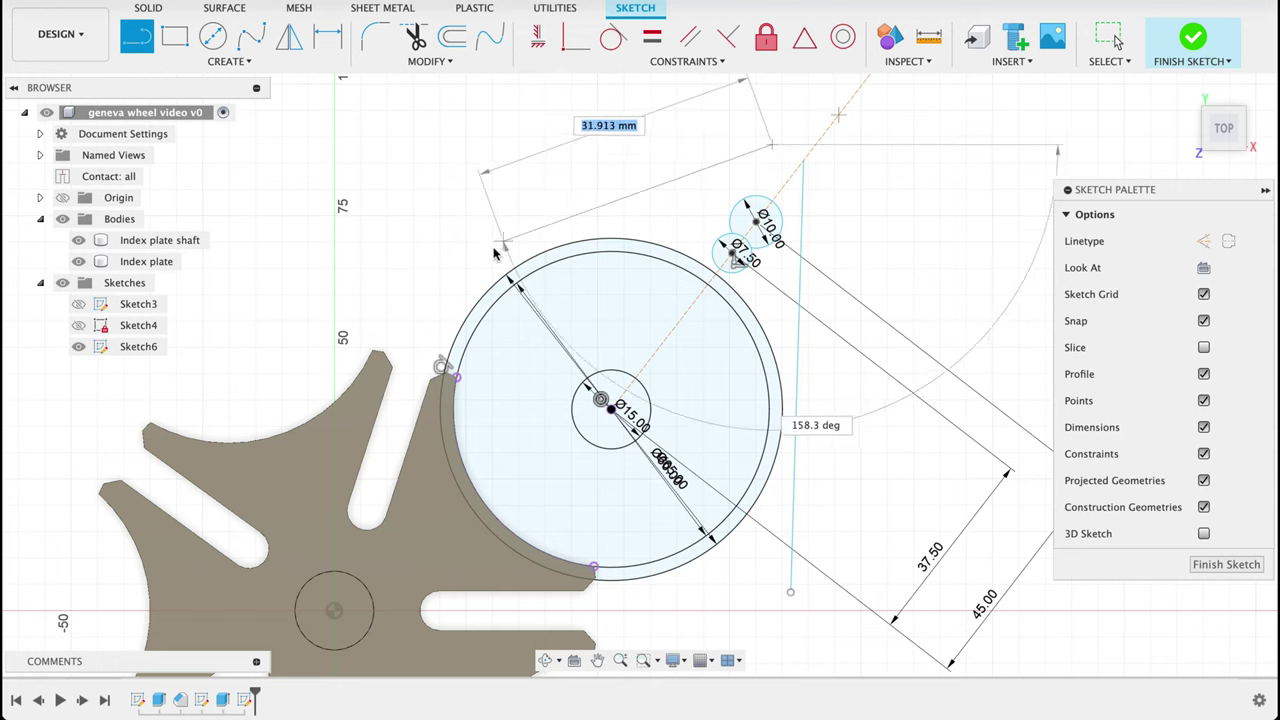
click(462, 255)
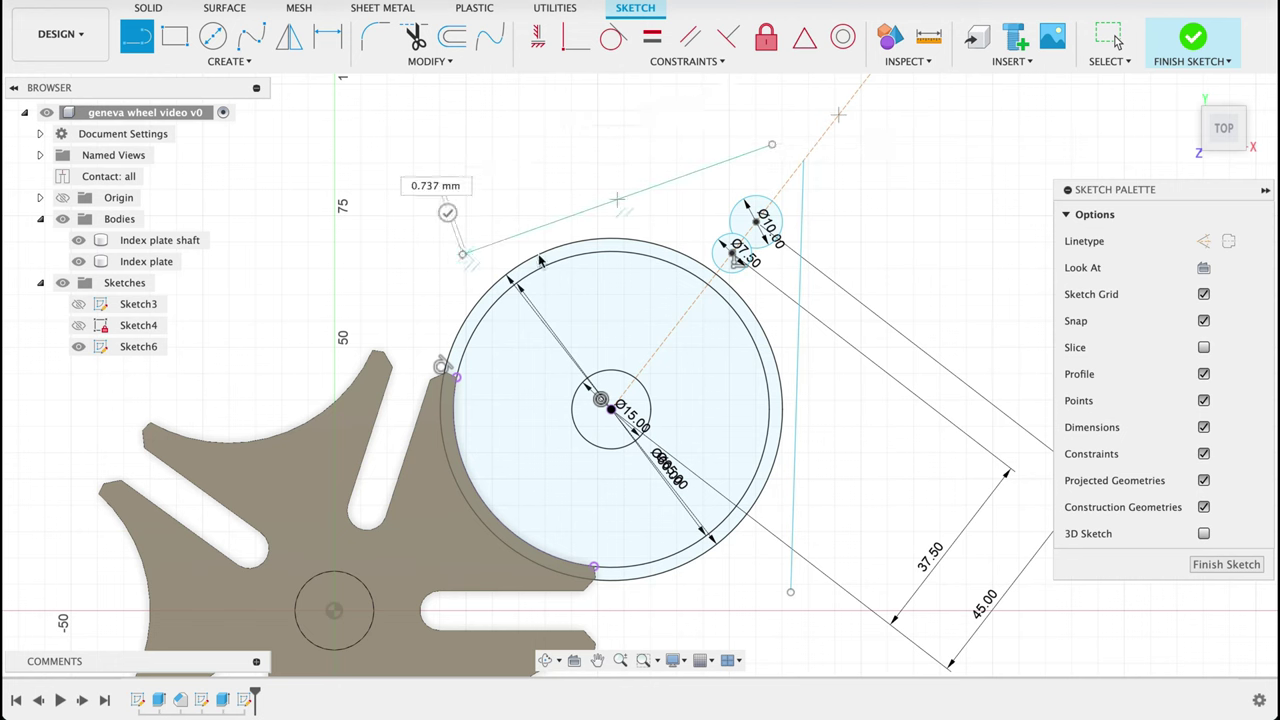
key(Escape)
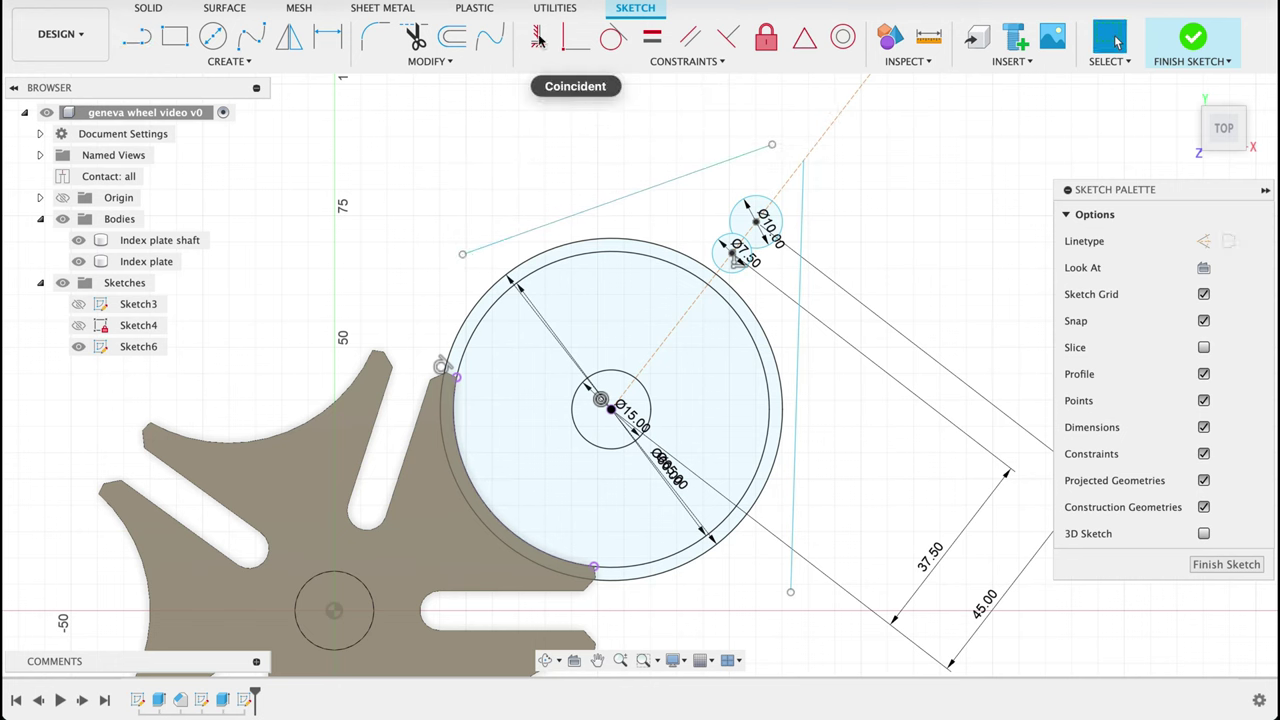
Make the slanted line tangent to both circles and the vertical line tangent to the large circle
click(613, 37)
click(741, 208)
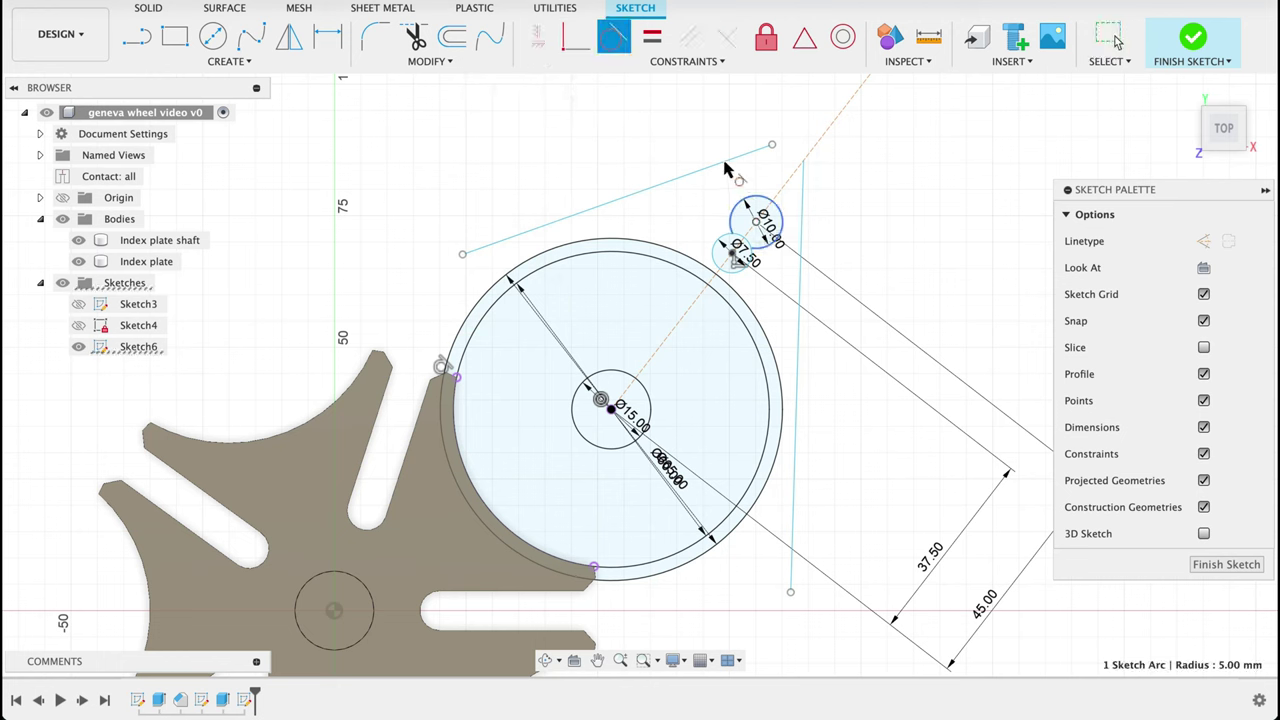
click(729, 162)
click(638, 244)
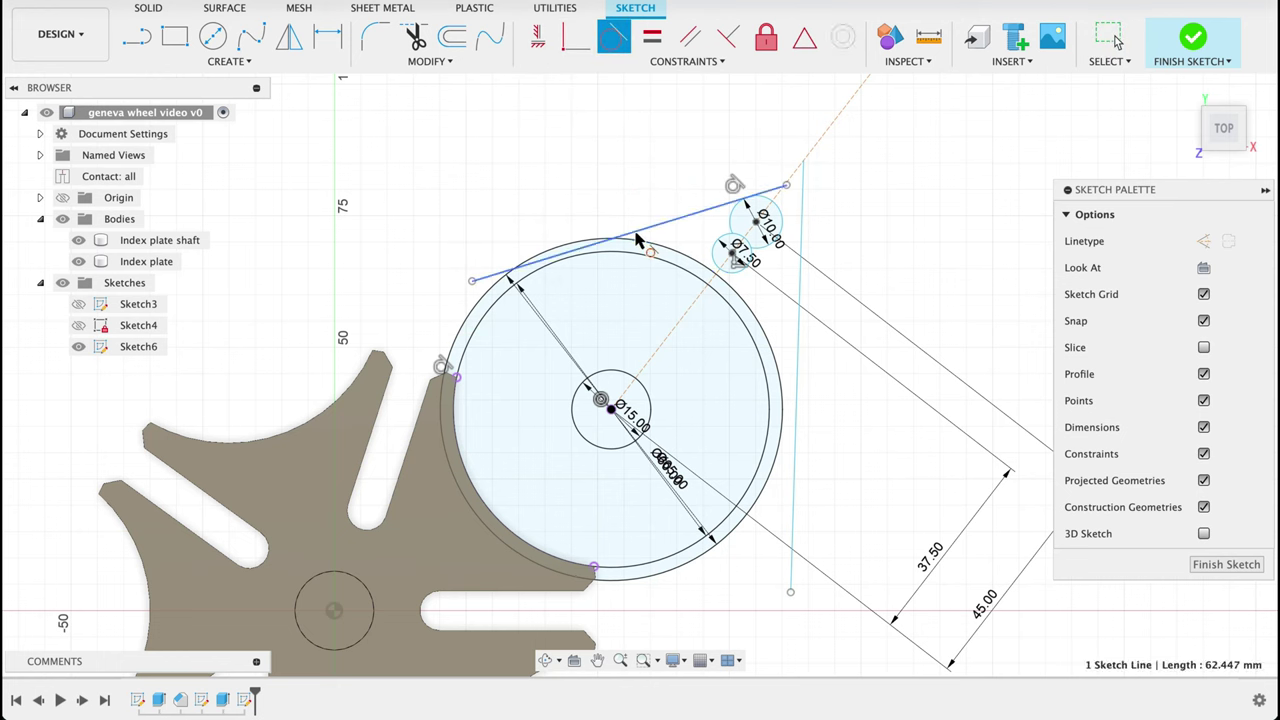
click(633, 275)
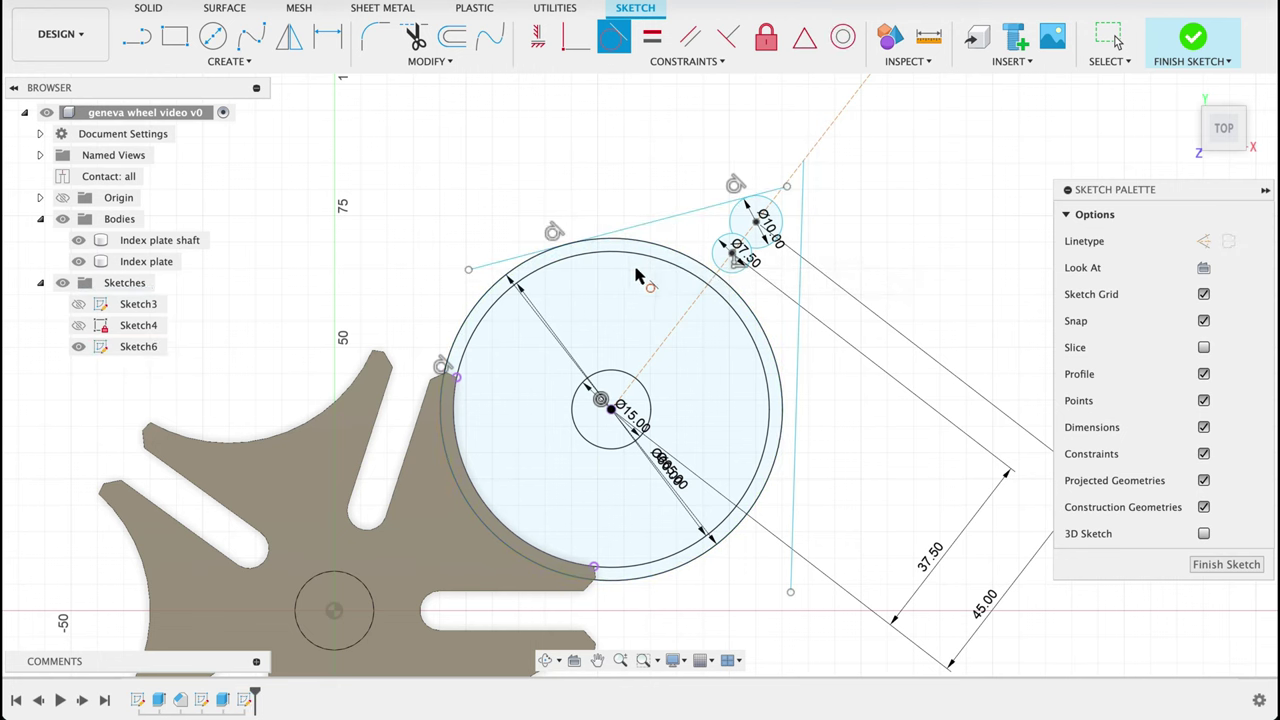
click(802, 226)
click(772, 482)
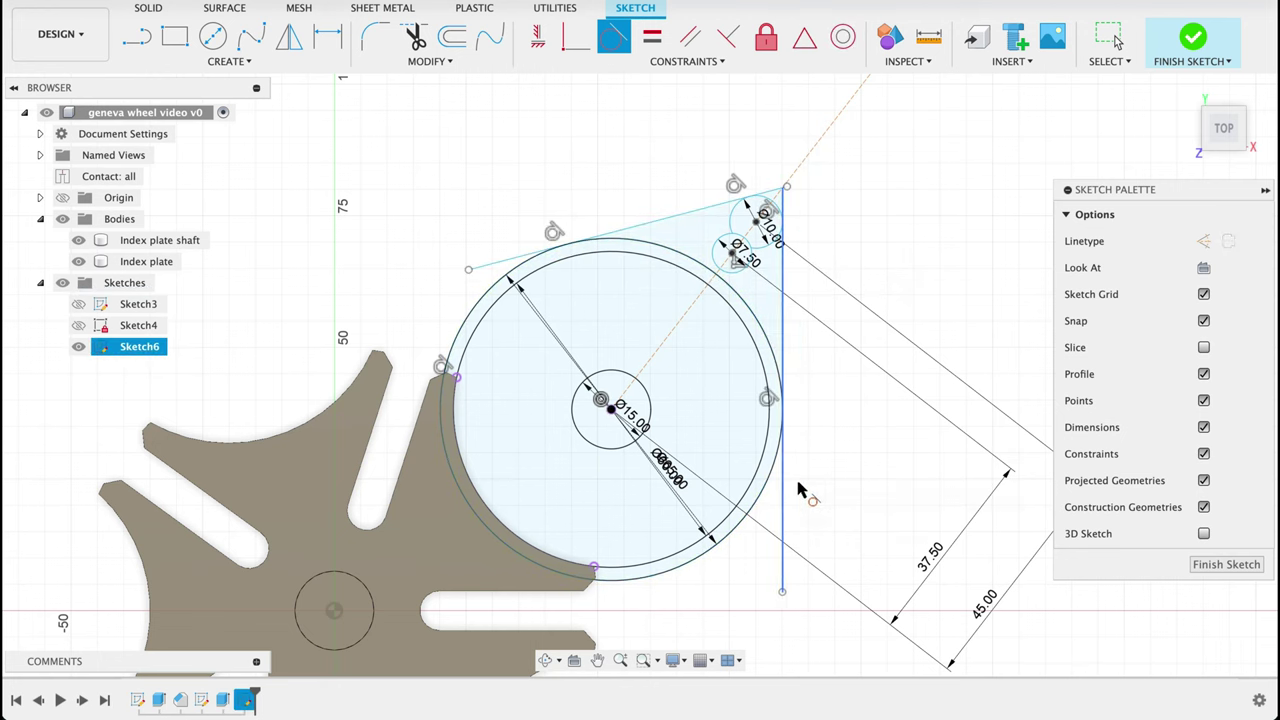
Trim the line tails and the Ø10 circle's inner arc to close the teardrop outline
key(t)
click(788, 505)
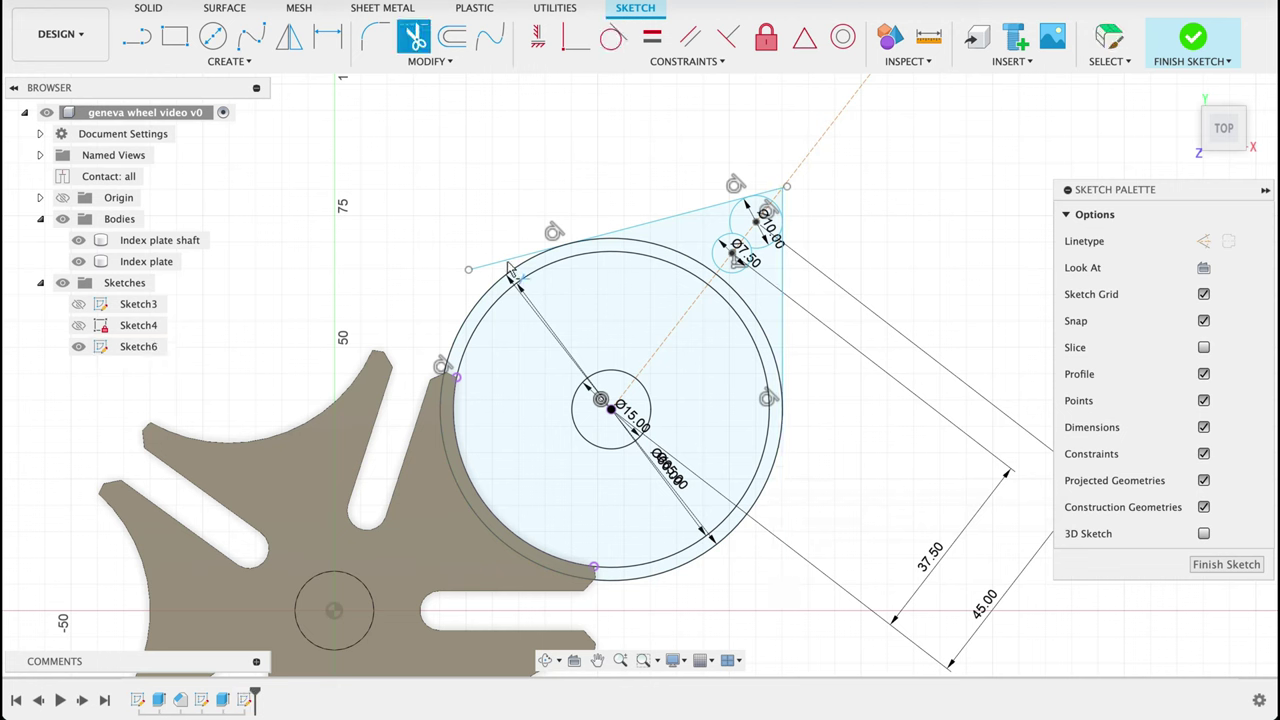
click(503, 265)
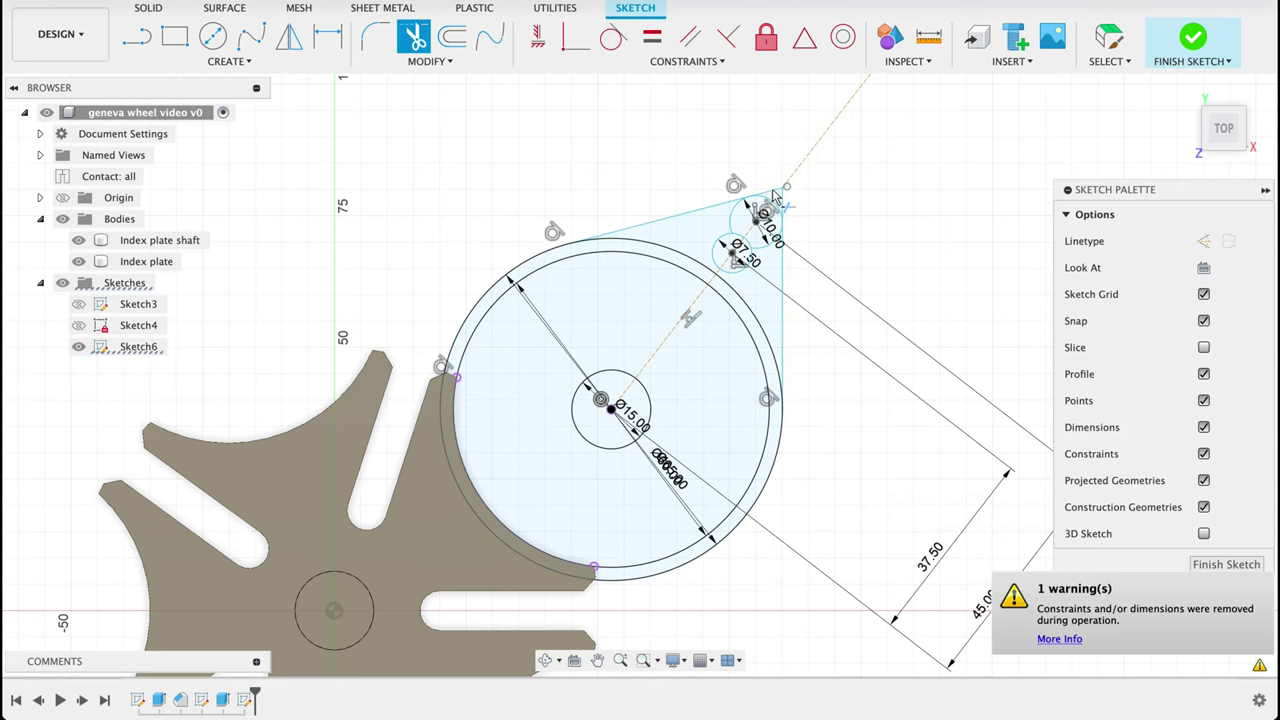
click(782, 200)
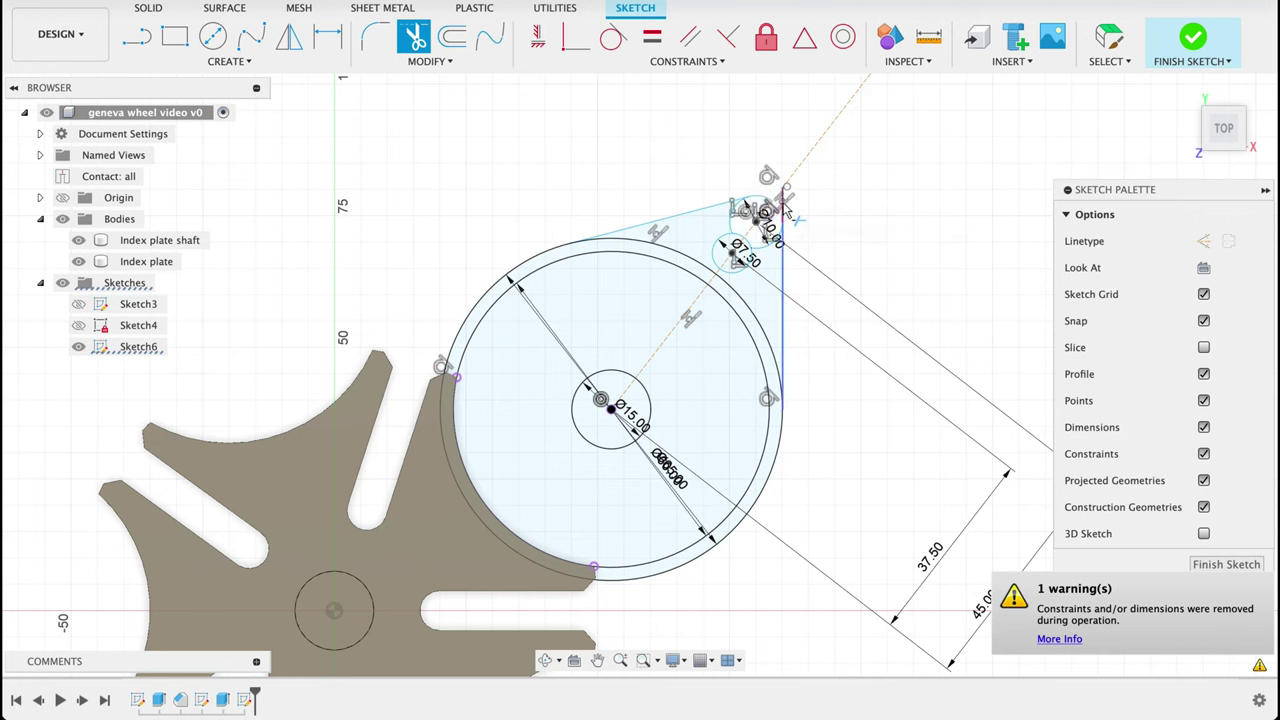
key(Escape)
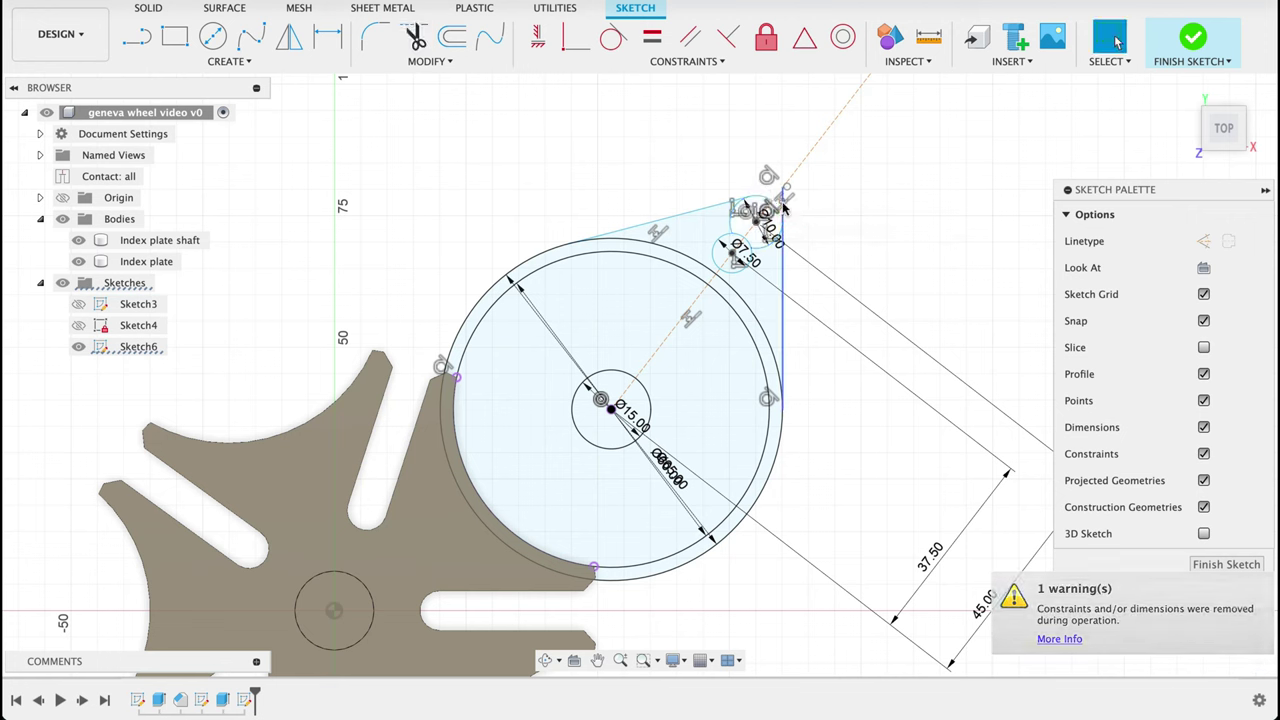
key(t)
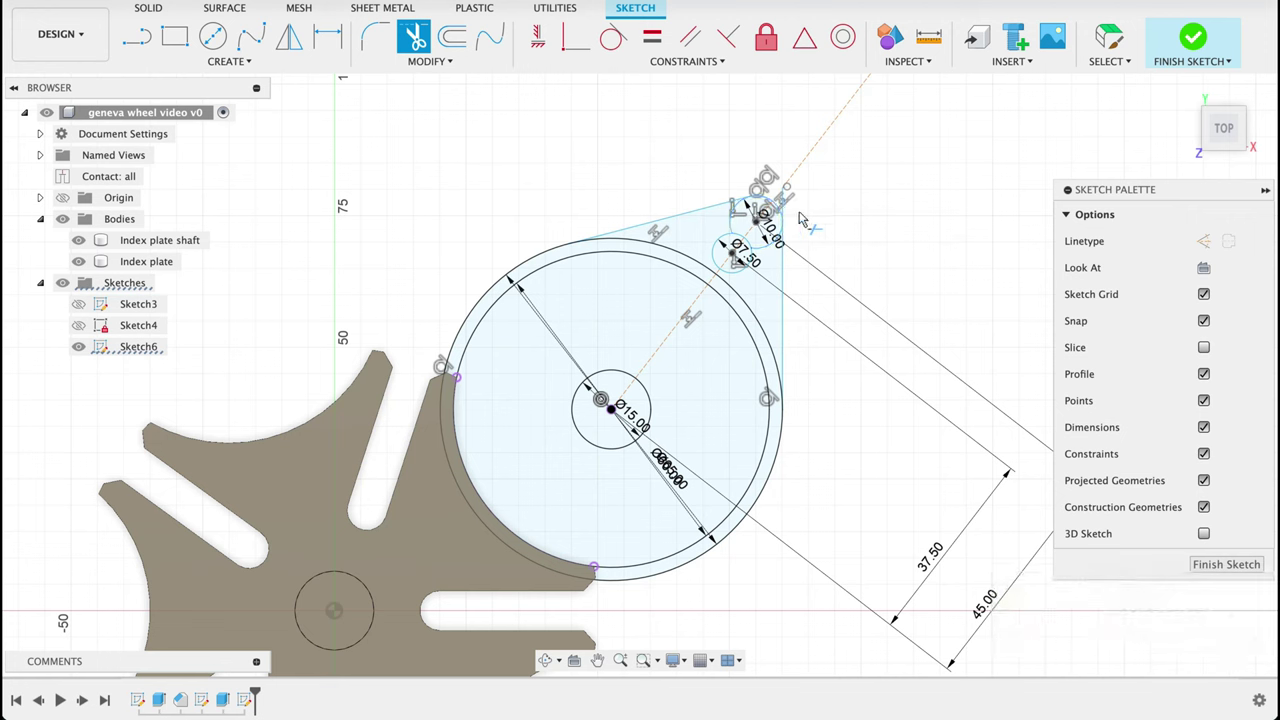
click(787, 208)
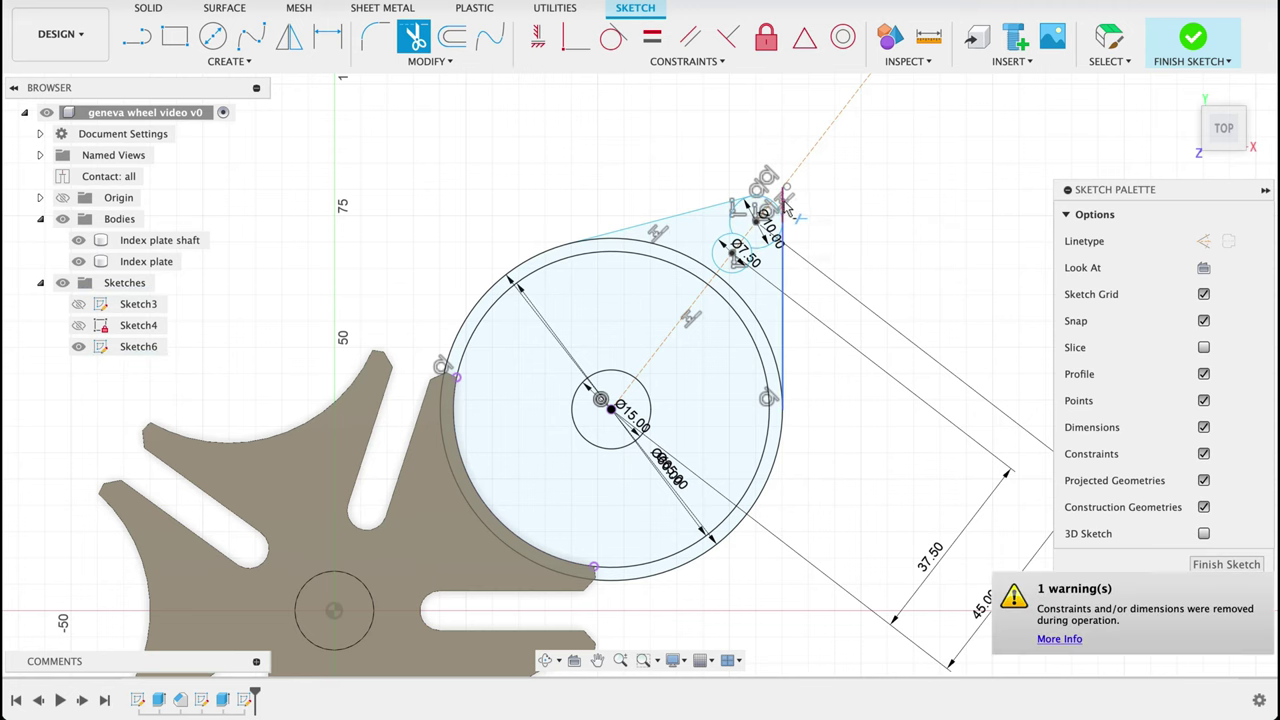
scroll(800, 308, up, 5)
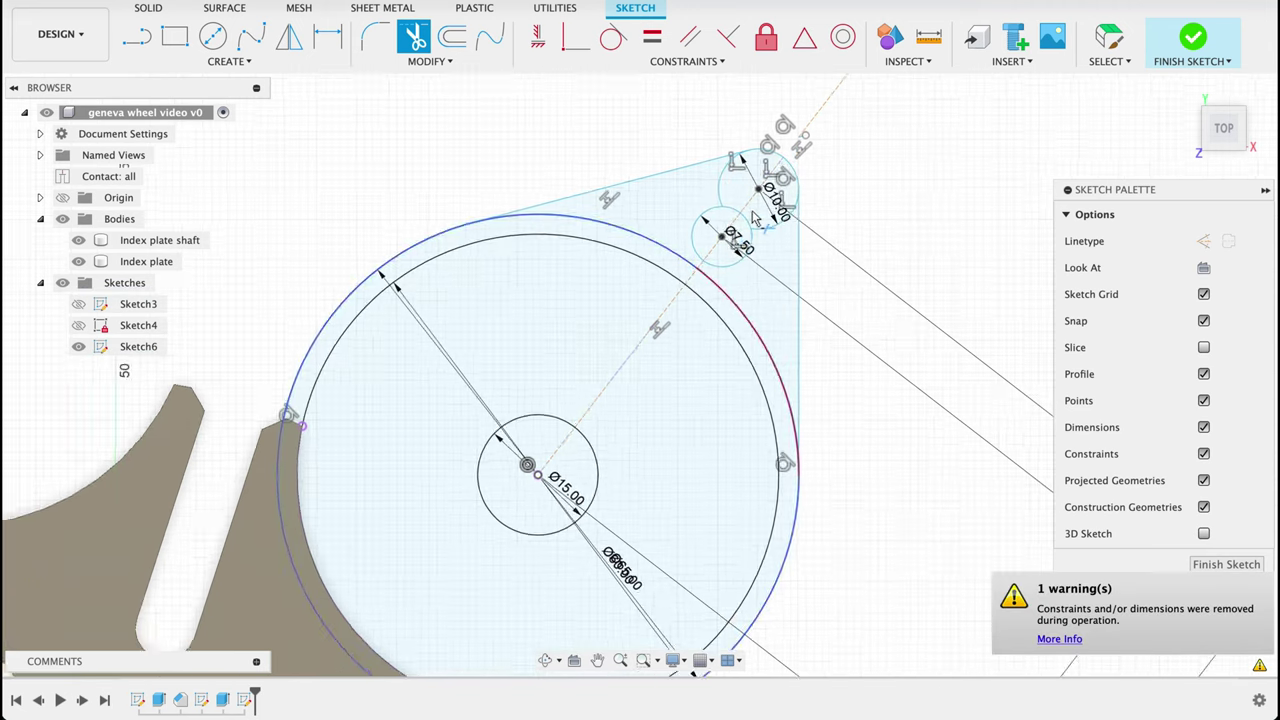
click(733, 205)
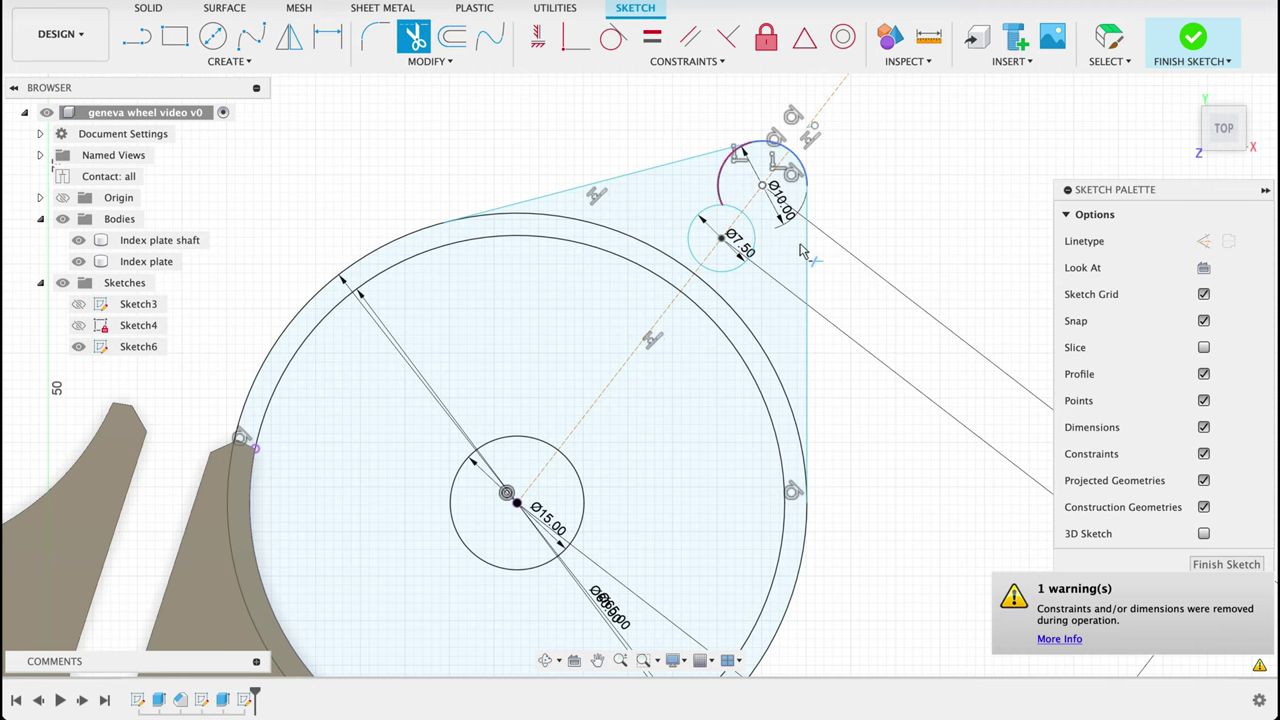
scroll(828, 255, down, 5)
scroll(770, 348, up, 3)
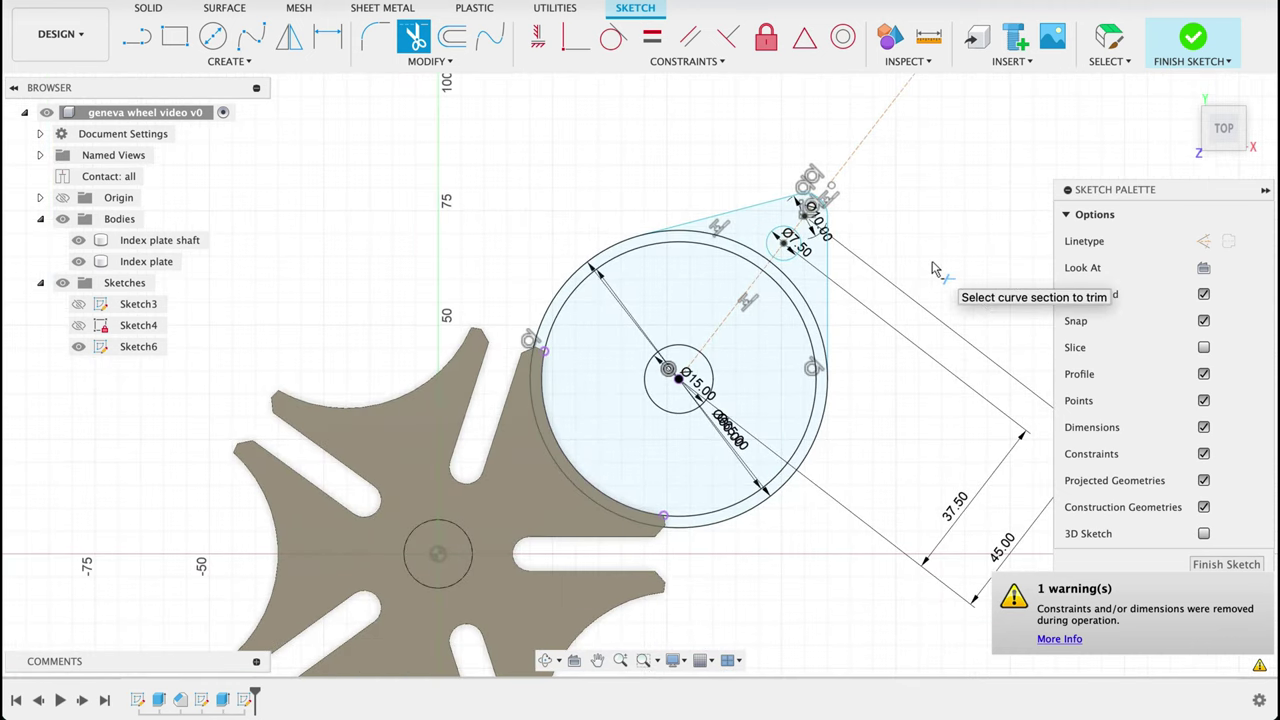
key(Escape)
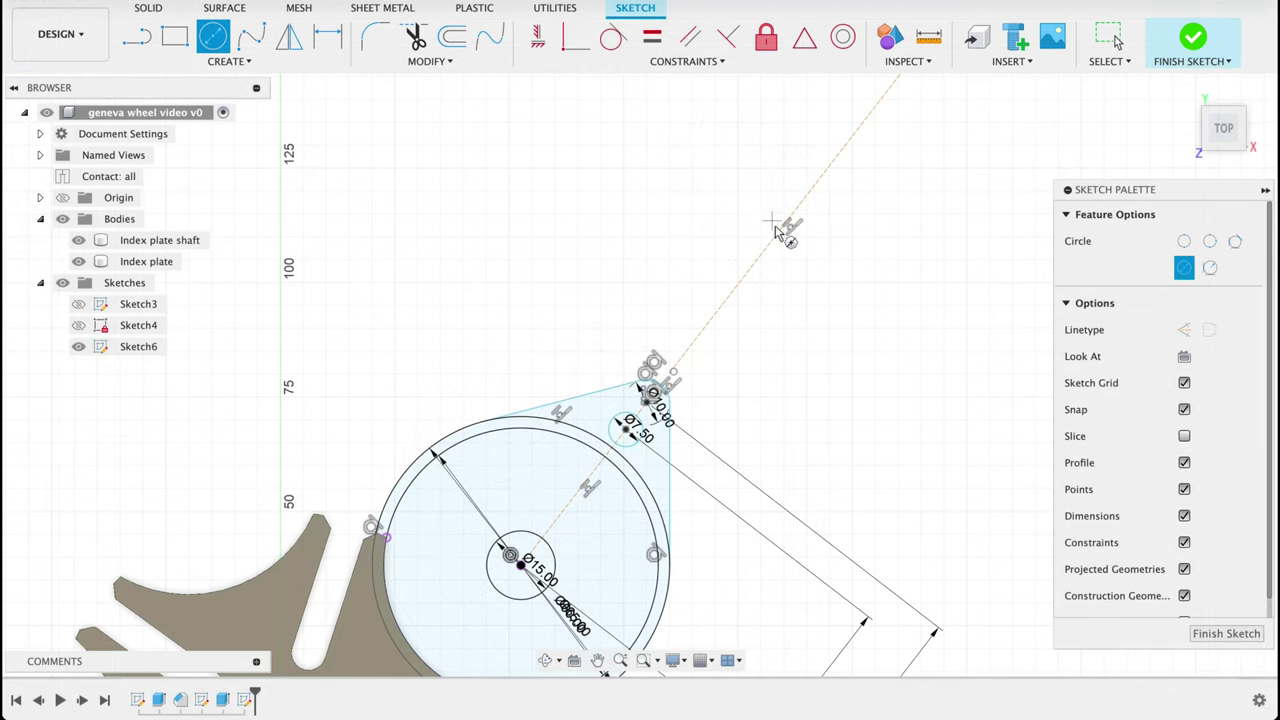
Draw a Ø105 circle with its centre constrained to the construction line
click(755, 195)
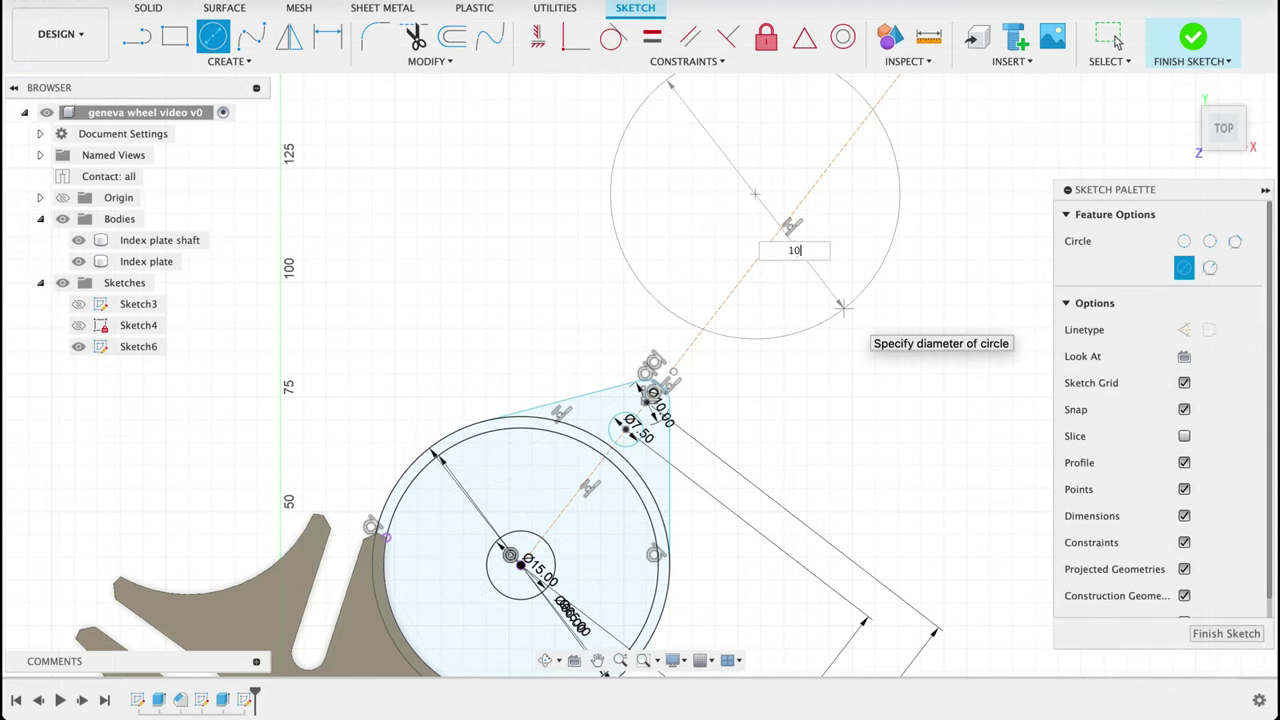
key(Tab)
key(Return)
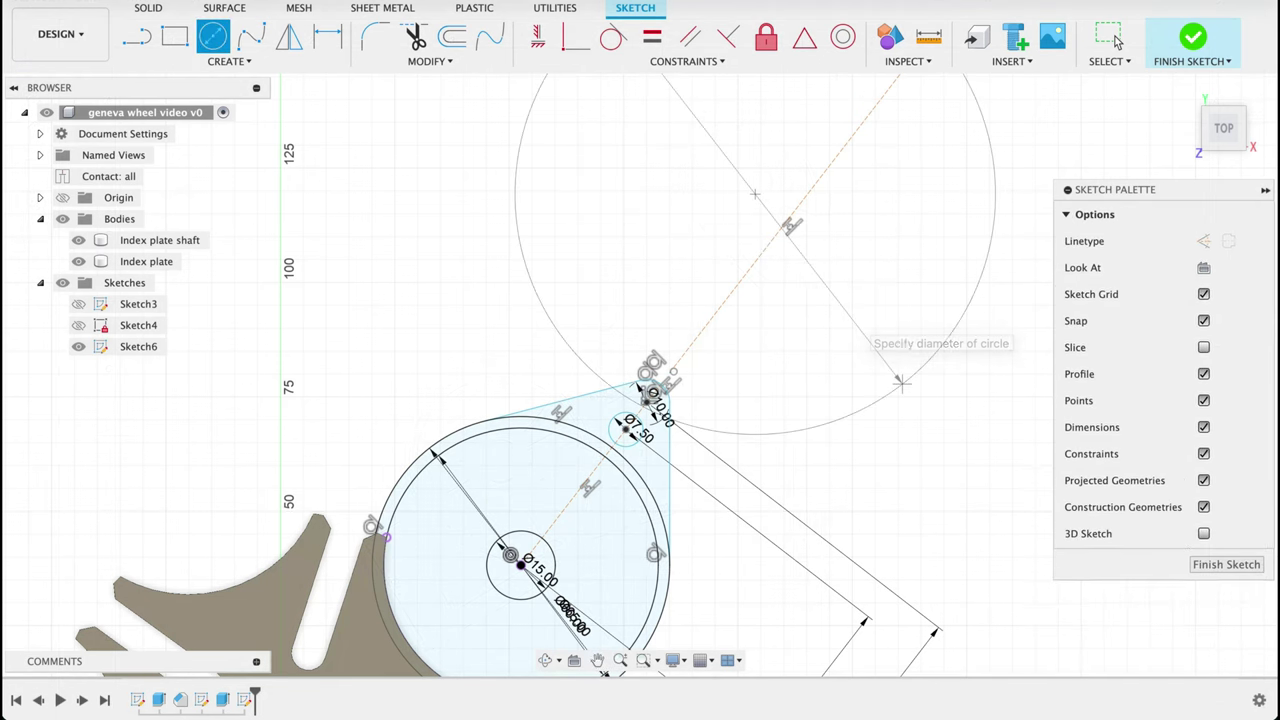
click(570, 42)
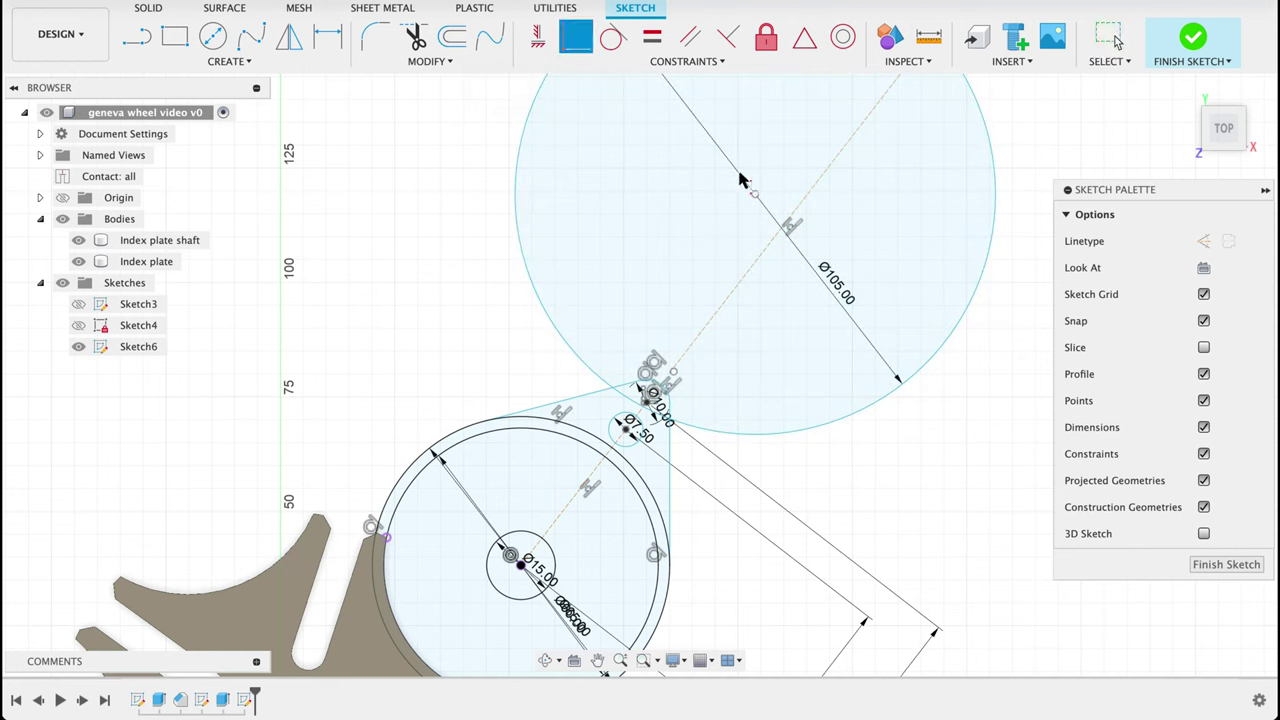
click(753, 197)
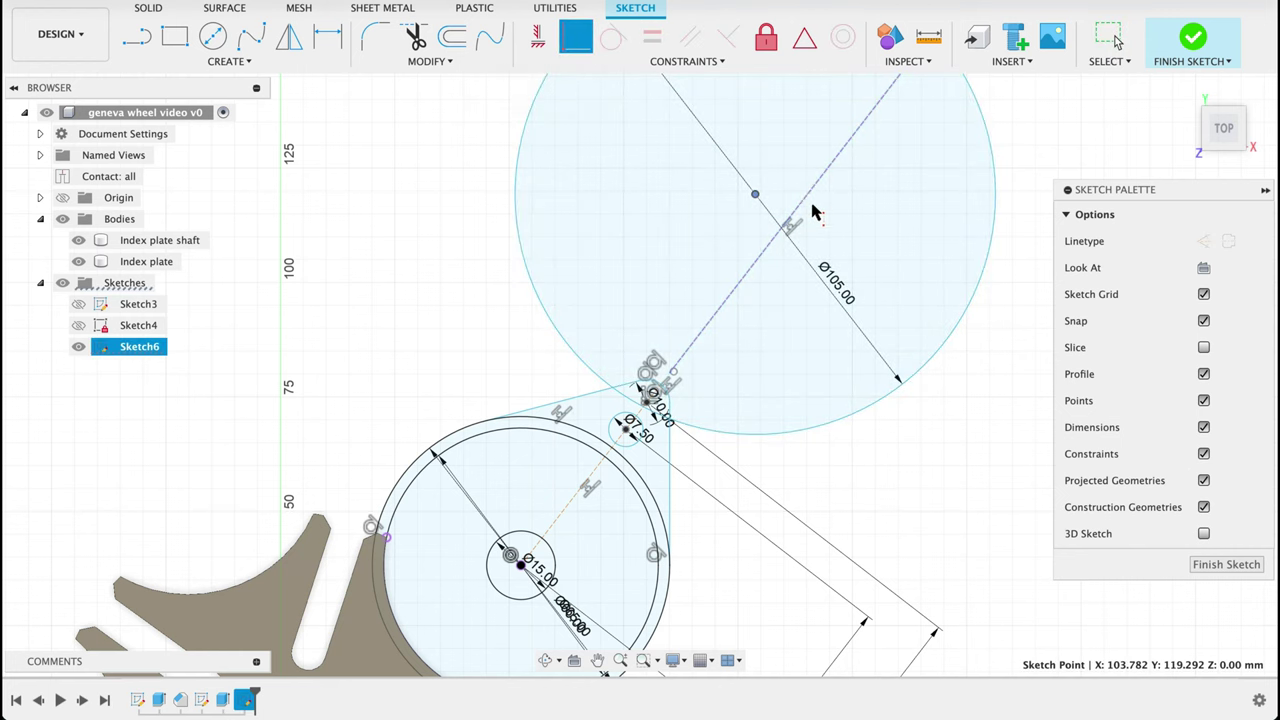
click(815, 205)
key(Escape)
scroll(795, 250, down, 2)
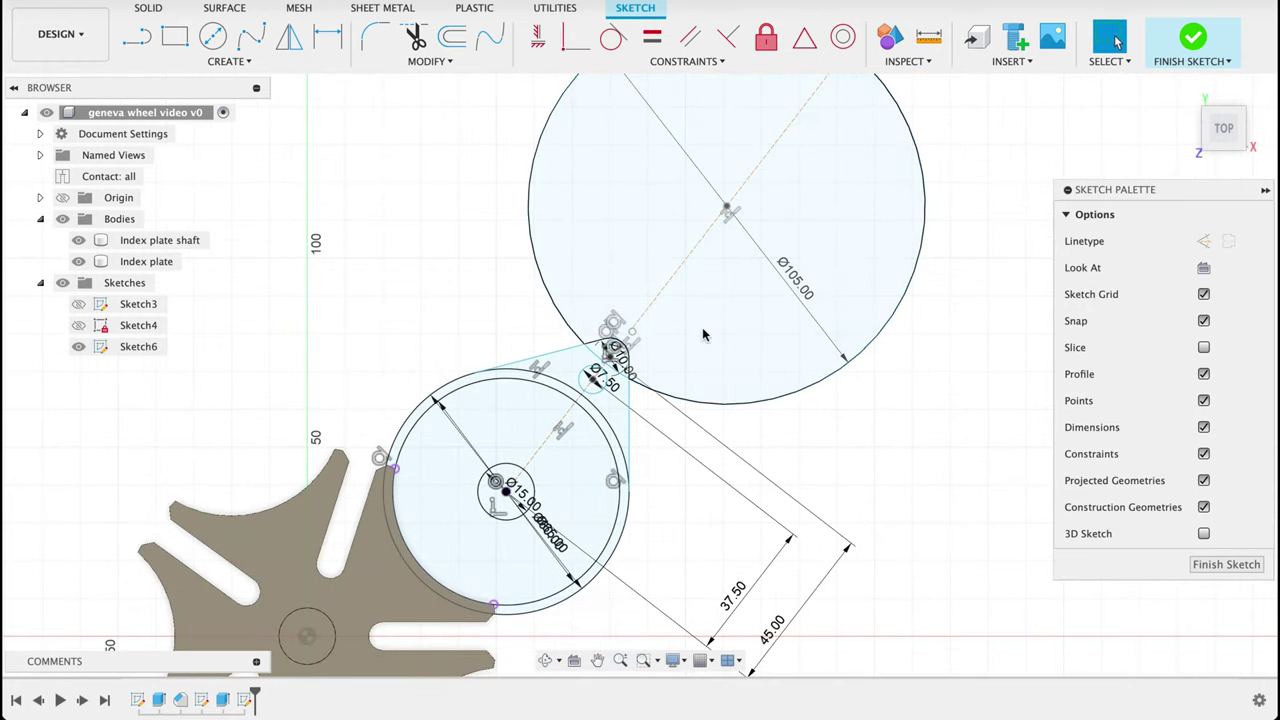
Dimension the Ø105 circle's centre 65 mm from the cam's main centre
key(d)
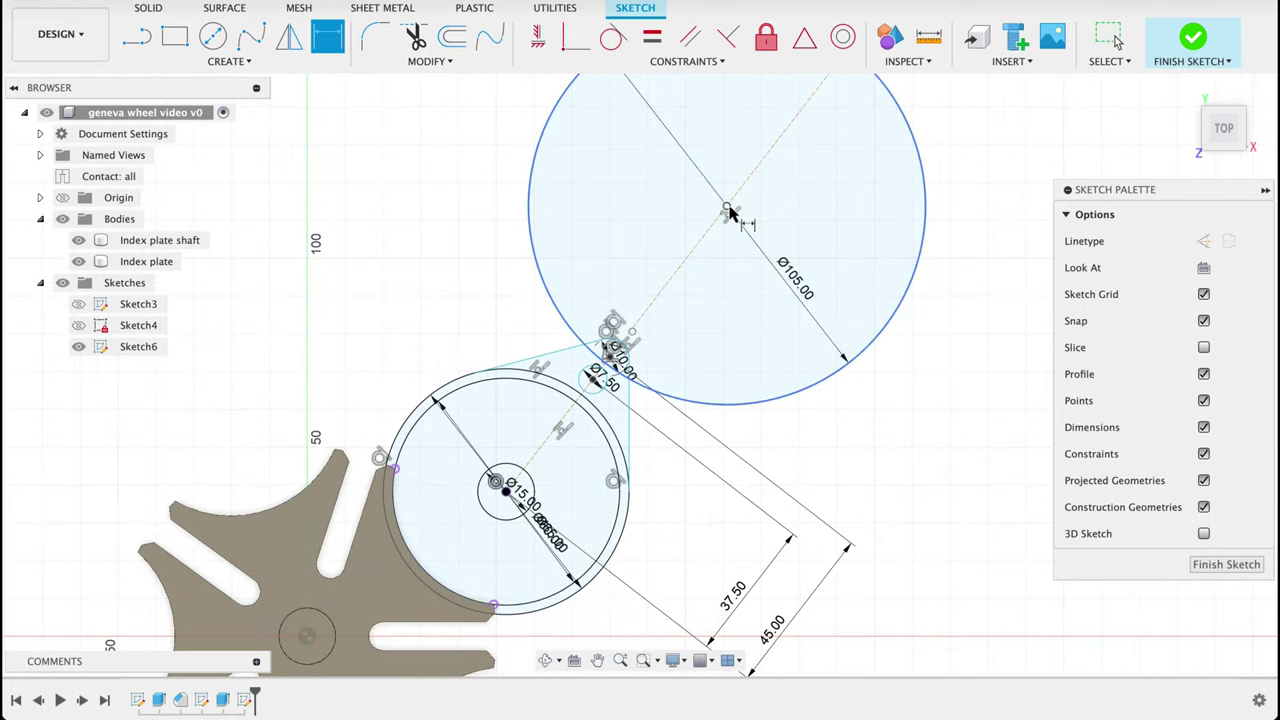
click(727, 208)
click(507, 492)
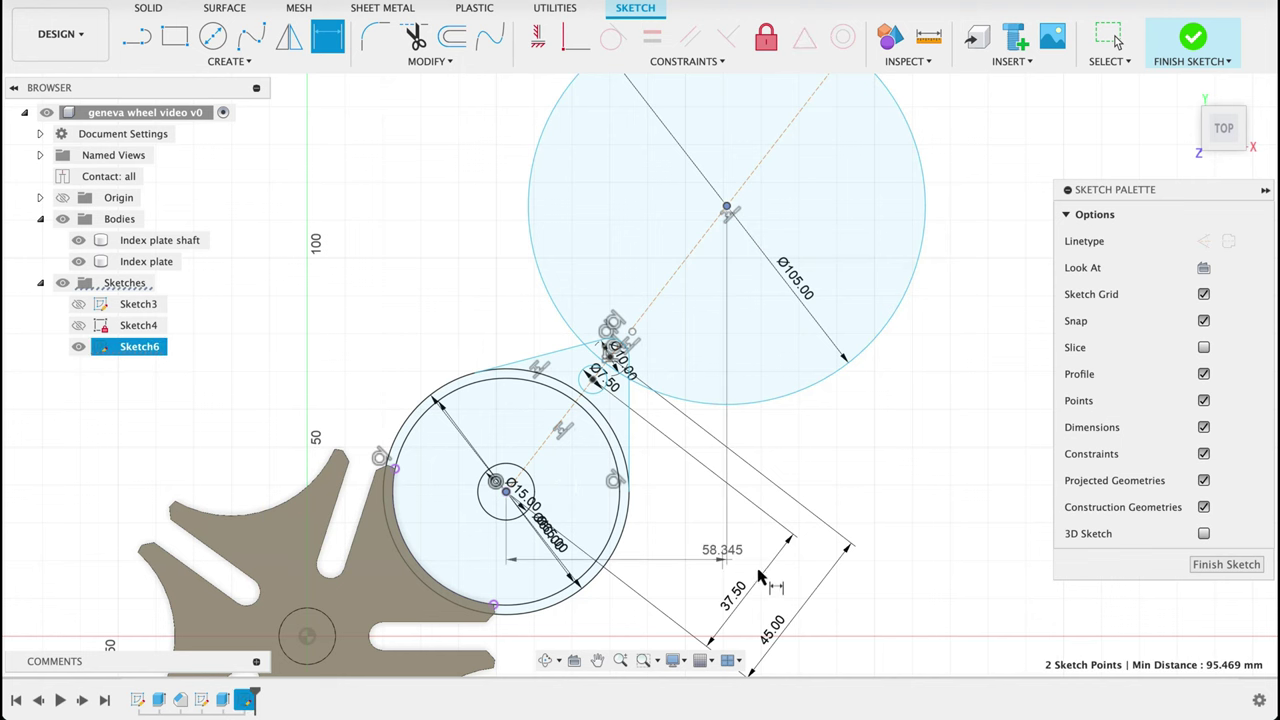
click(843, 621)
click(843, 621)
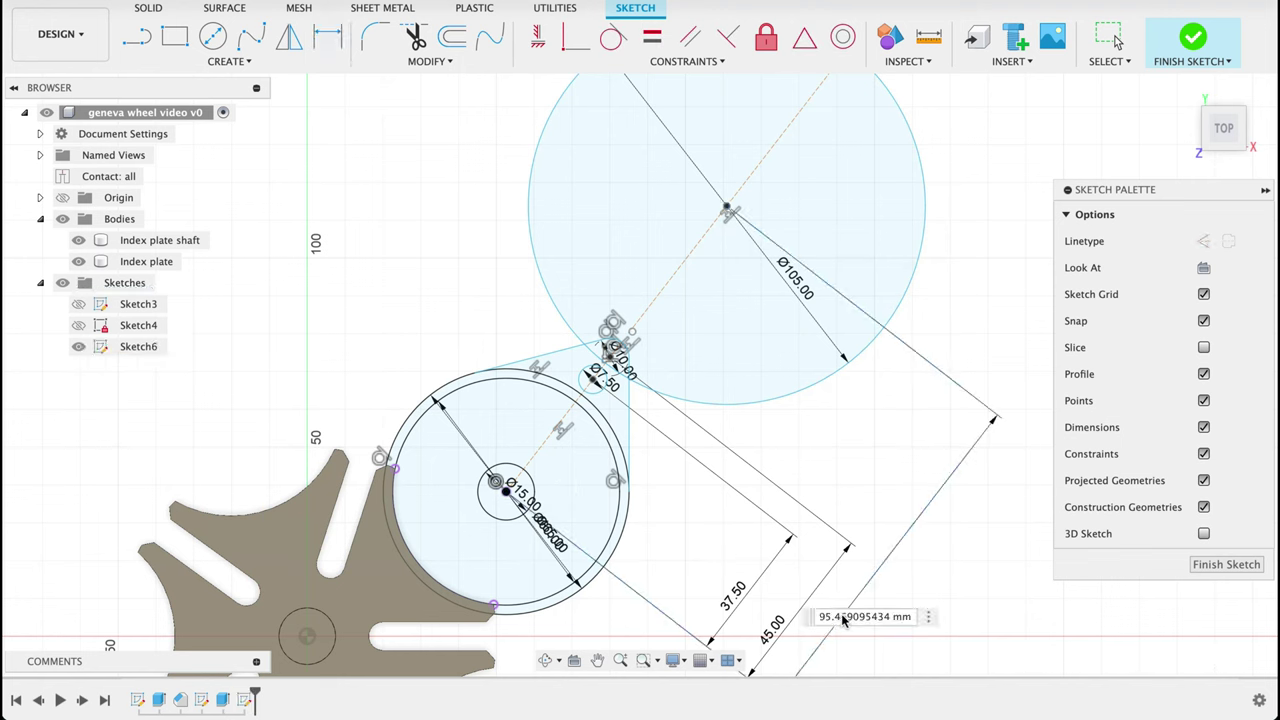
key(Return)
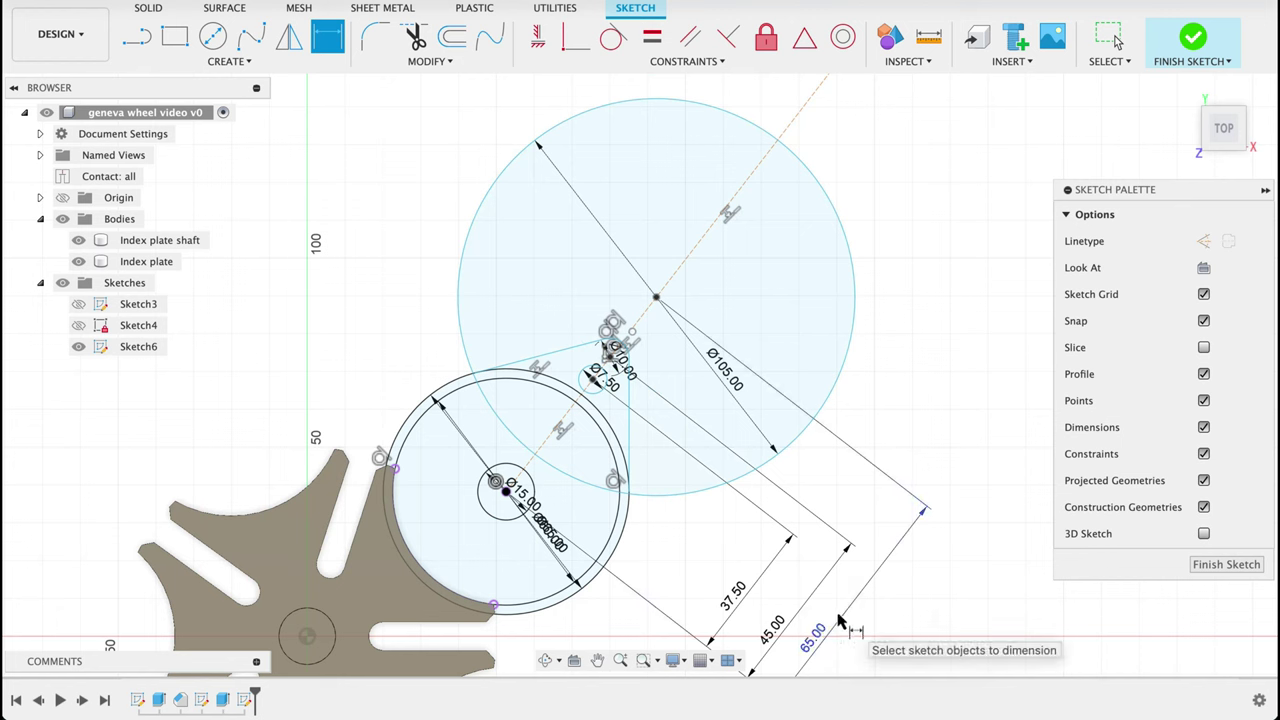
Trim the Ø105 circle and outer circle into a concave cut across the cam, then finish the sketch
key(t)
click(693, 492)
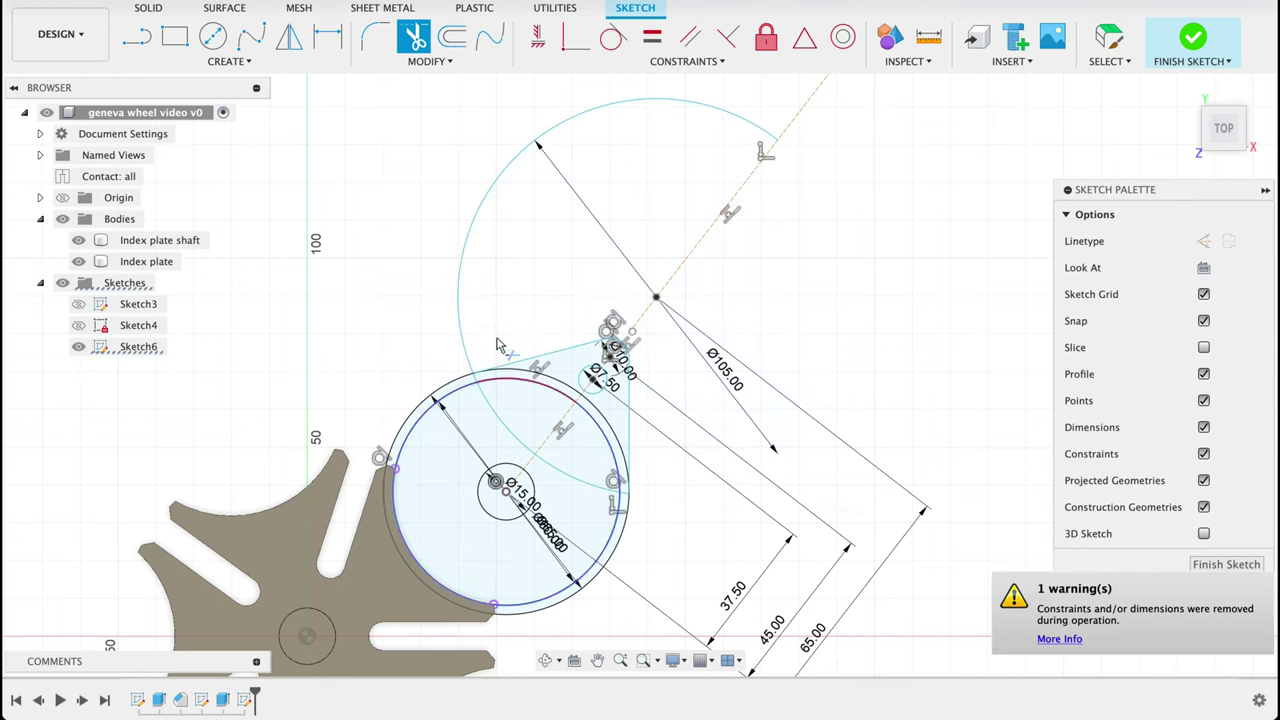
click(483, 415)
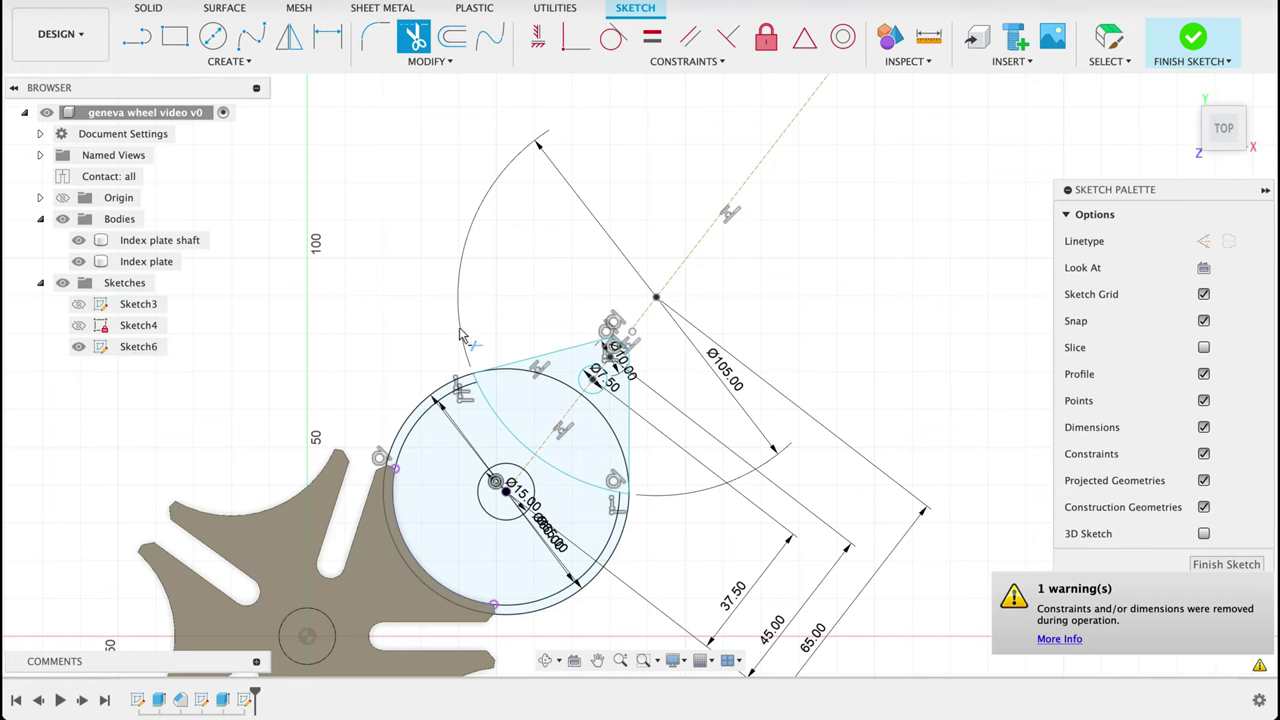
scroll(476, 384, up, 5)
click(476, 384)
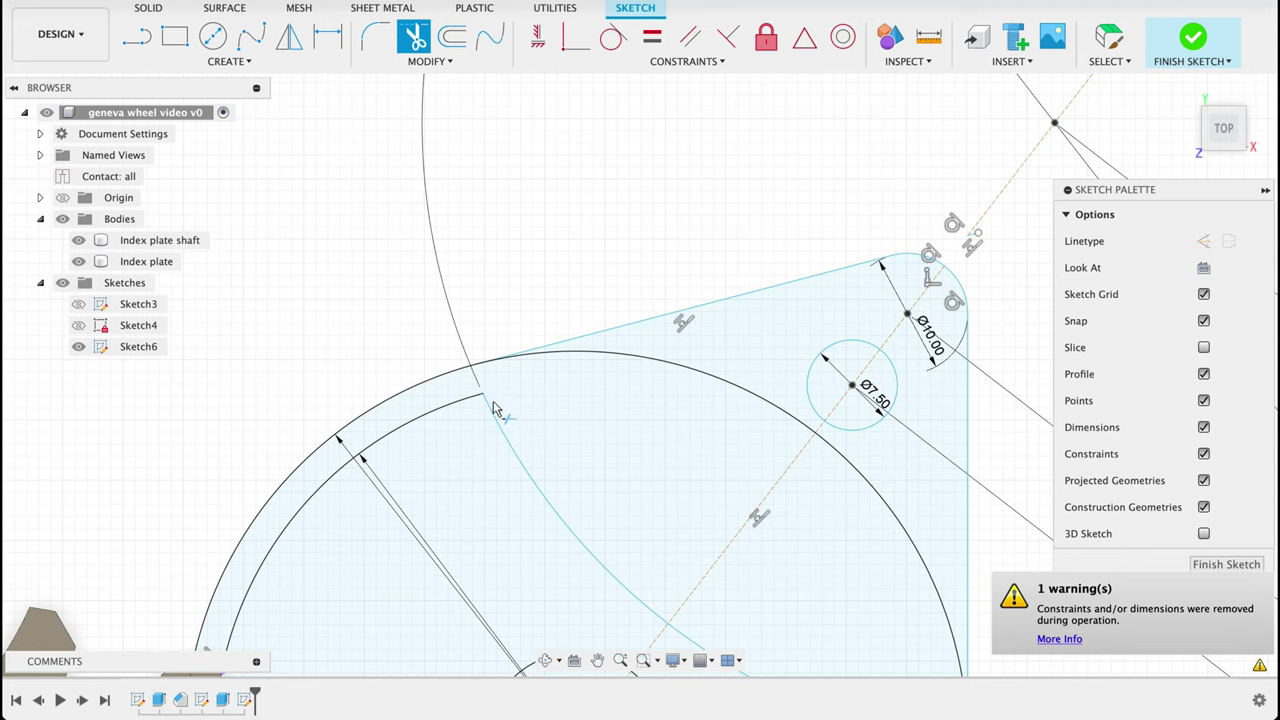
scroll(553, 462, down, 6)
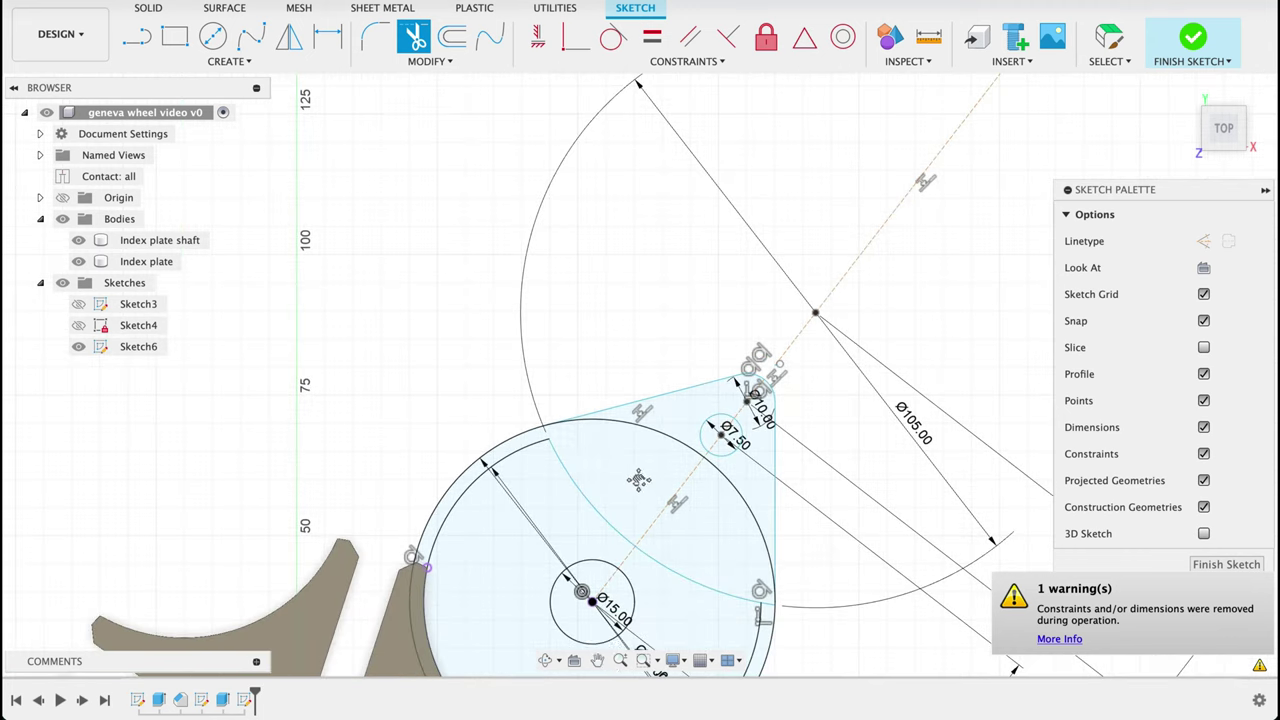
click(597, 660)
scroll(716, 528, up, 3)
key(Escape)
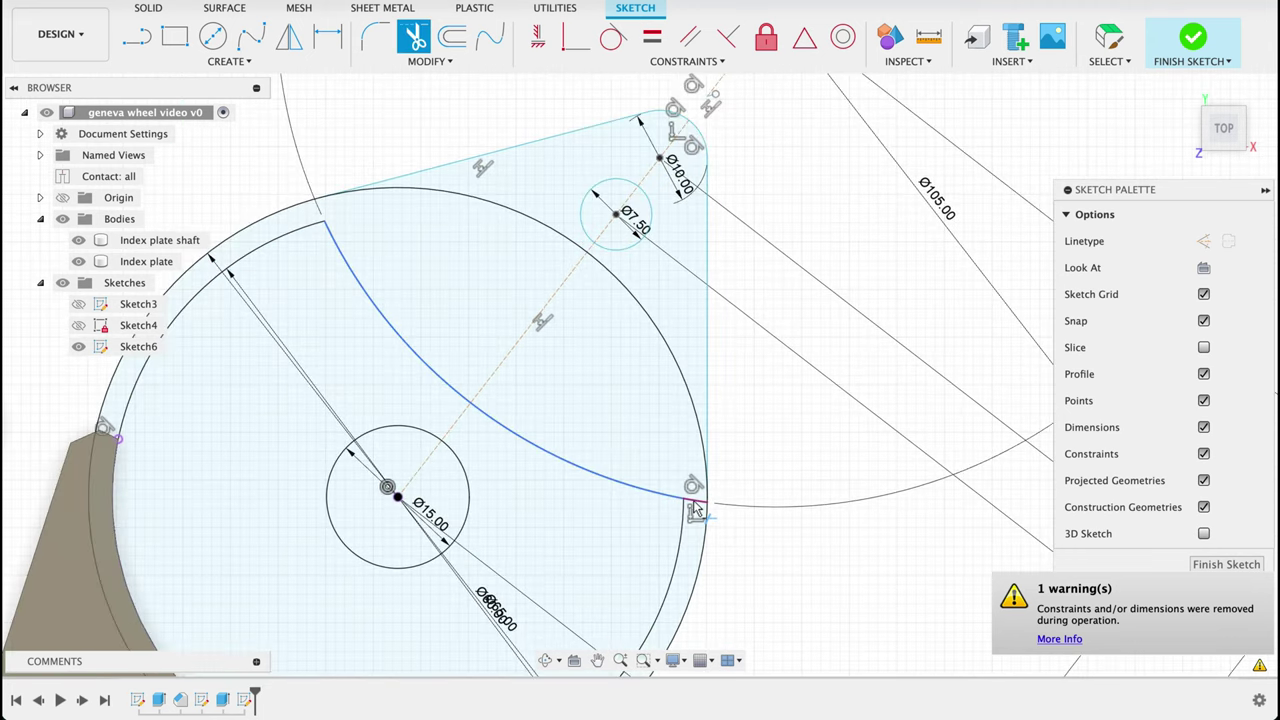
click(783, 525)
click(560, 237)
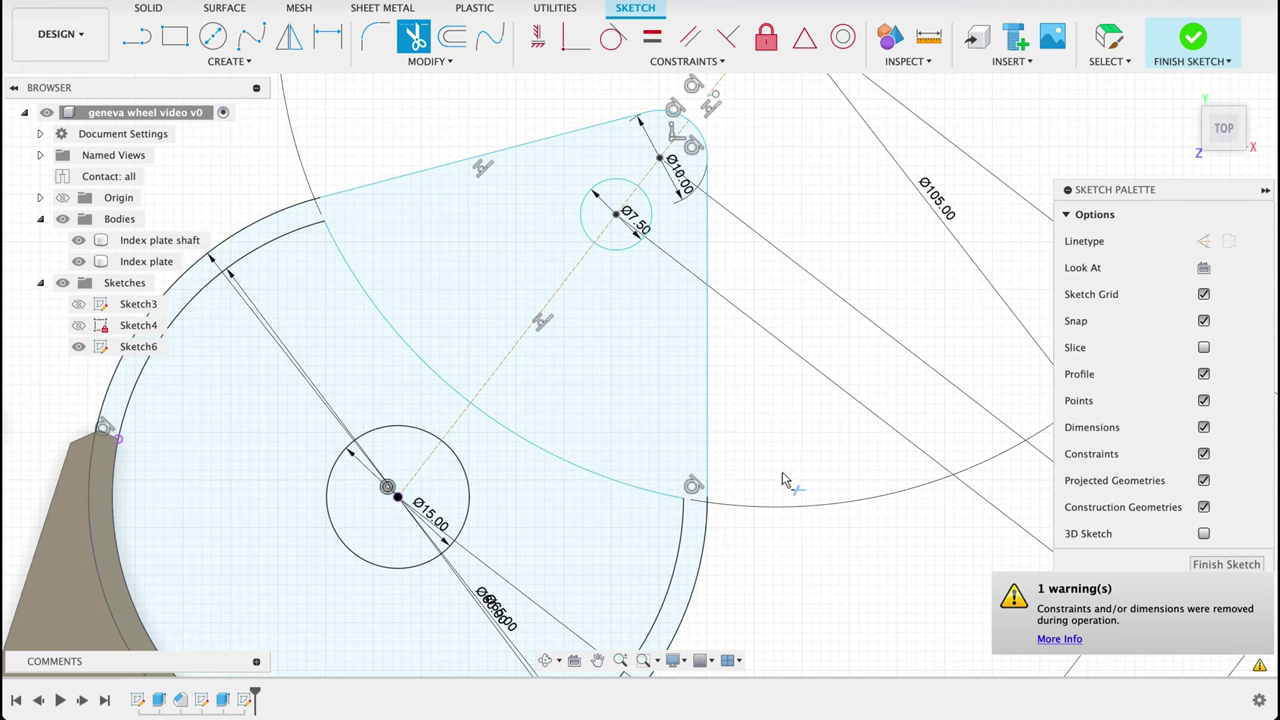
scroll(800, 540, down, 3)
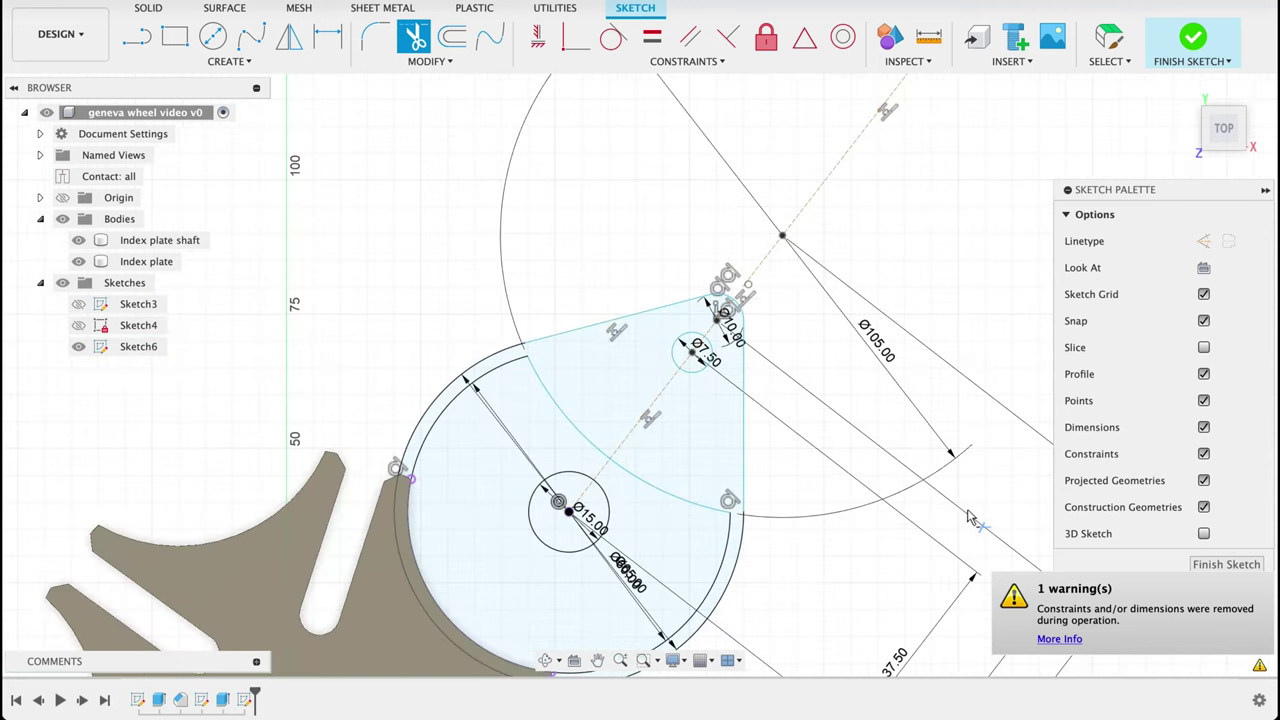
click(1240, 567)
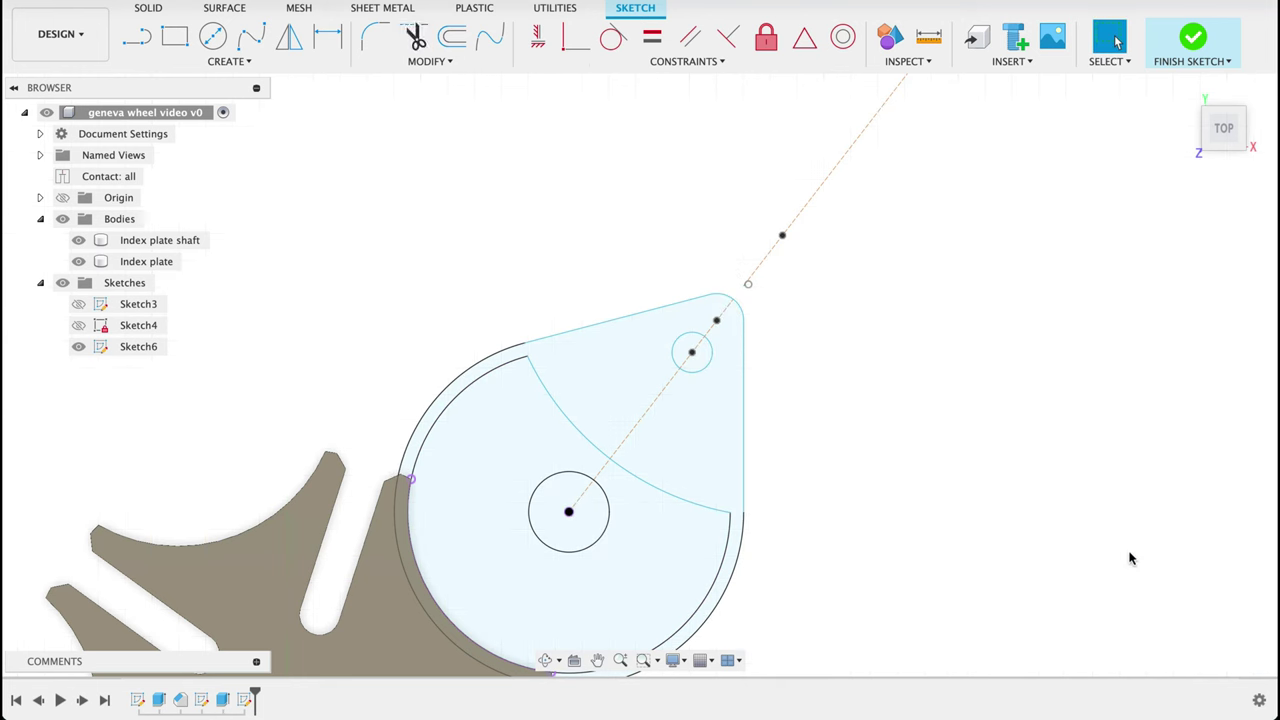
Extrude the crescent disc 5 mm as a new body with the Index plate hidden
shift+middle_drag(954, 540, 904, 472)
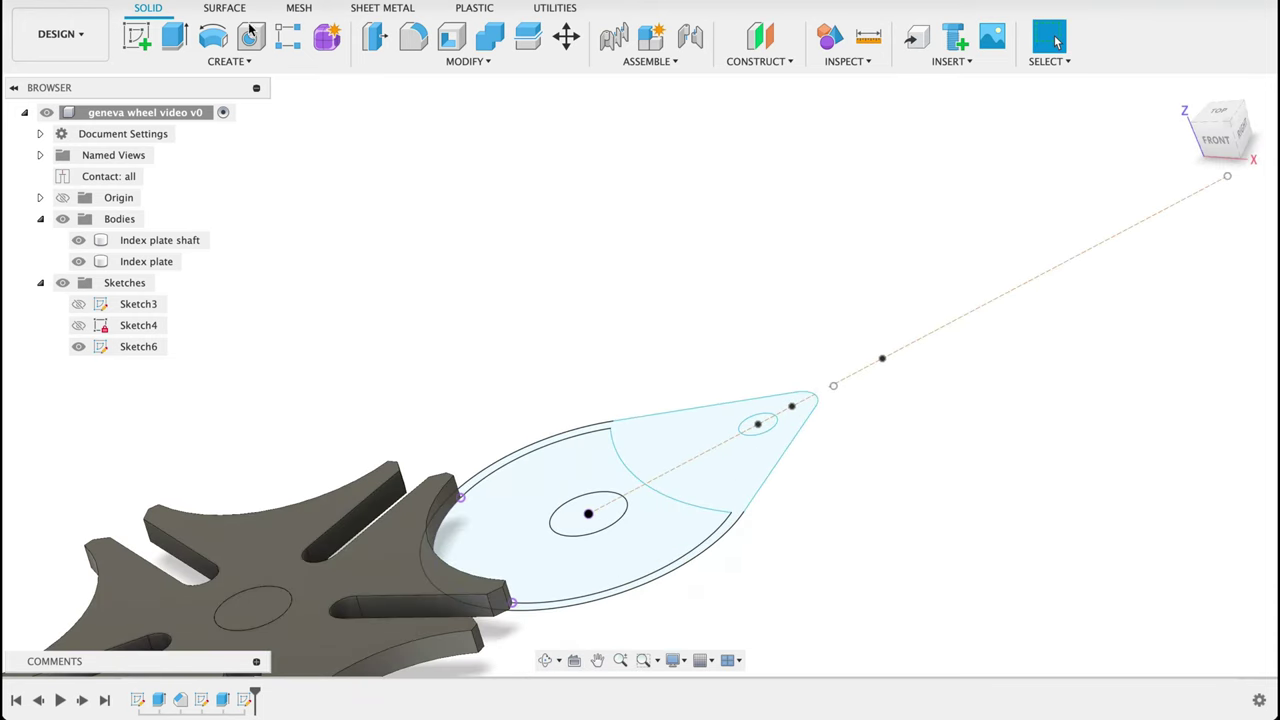
click(175, 33)
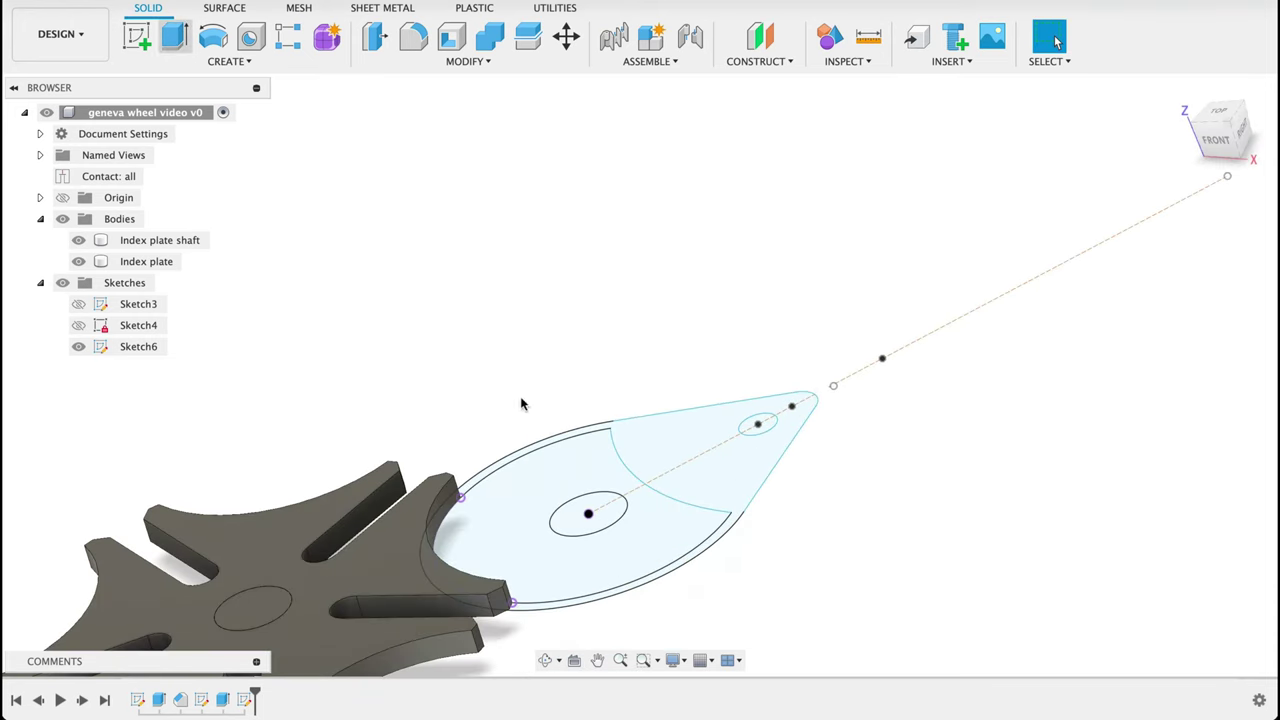
click(532, 557)
text(5)
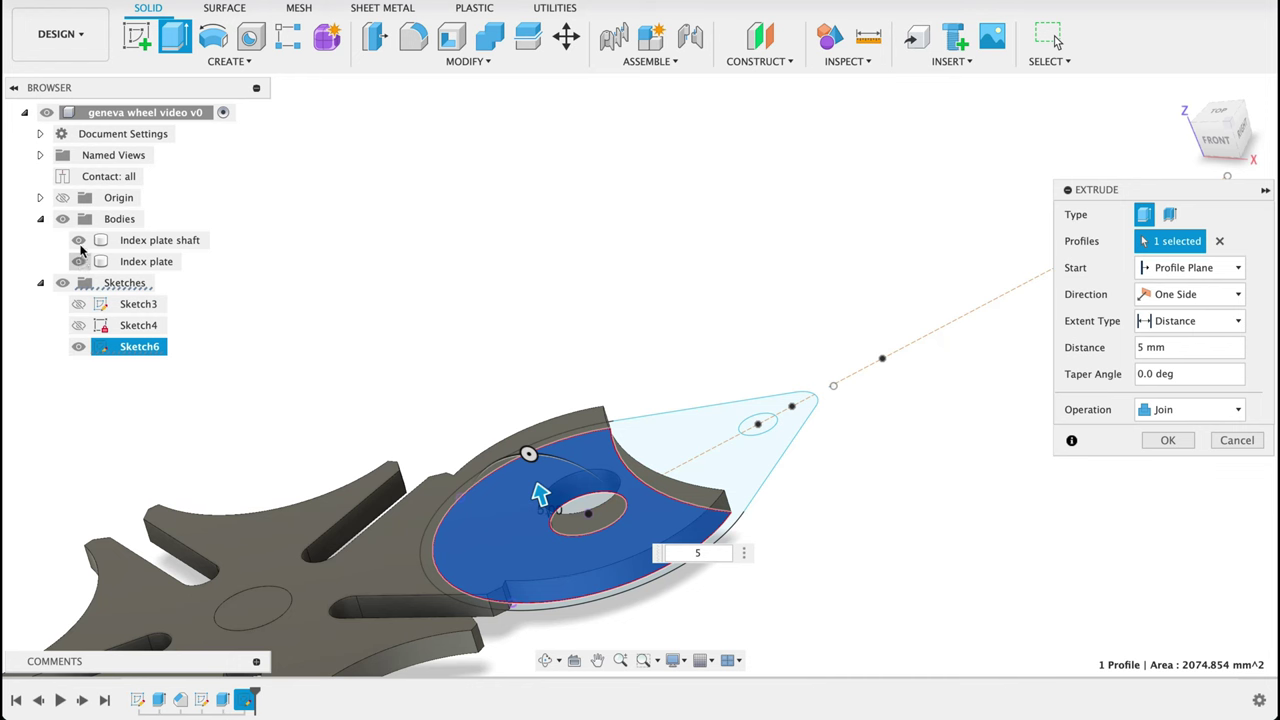
click(78, 262)
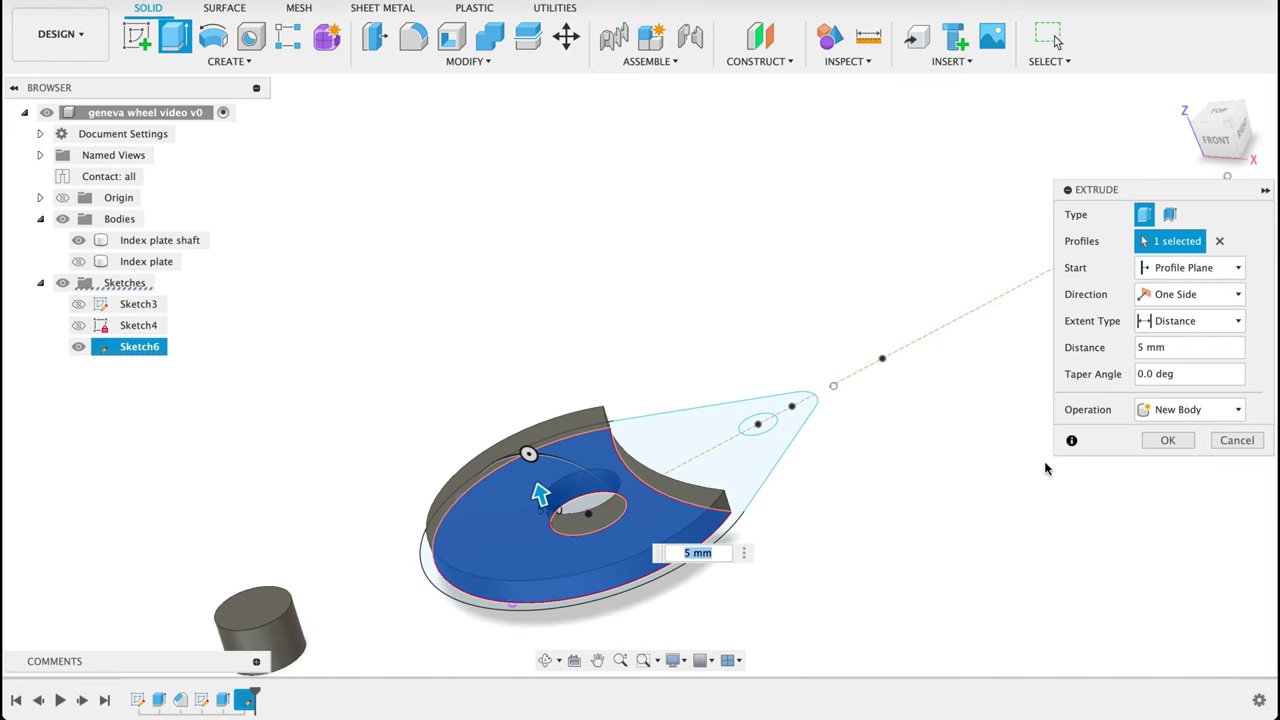
click(1167, 445)
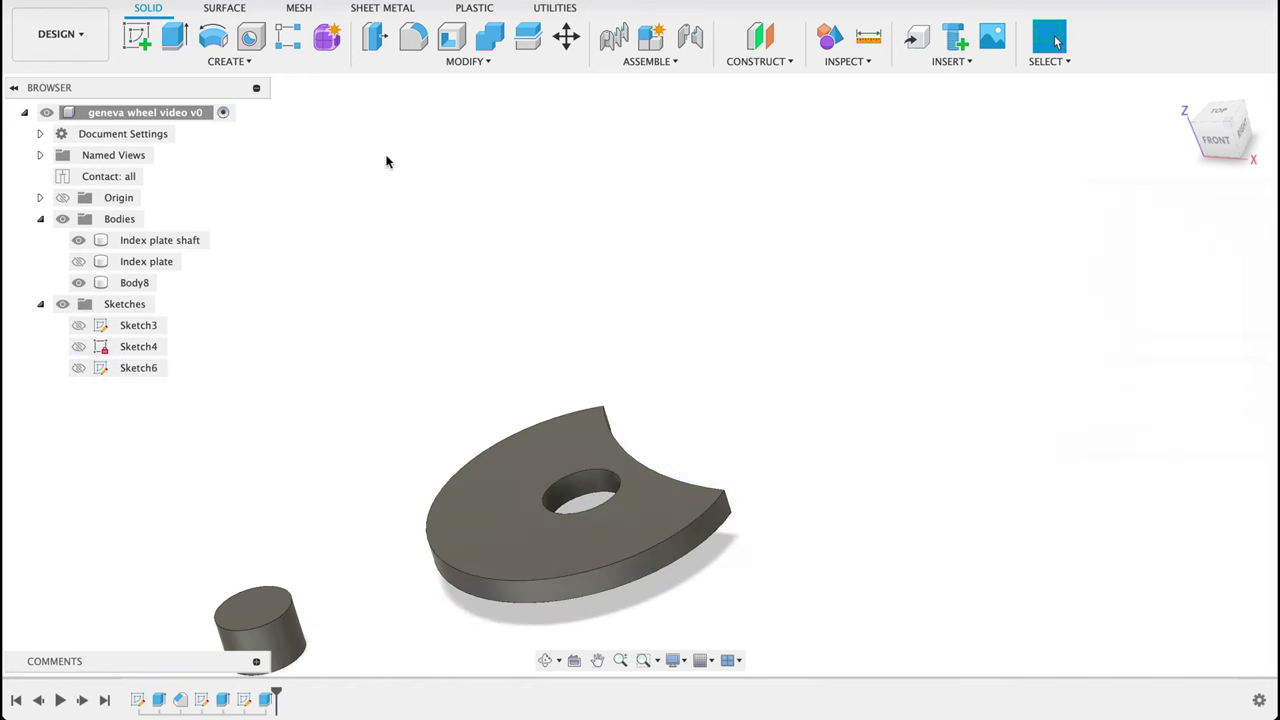
Show the cam sketch again and extrude its teardrop profile -5 mm as a new body
click(78, 368)
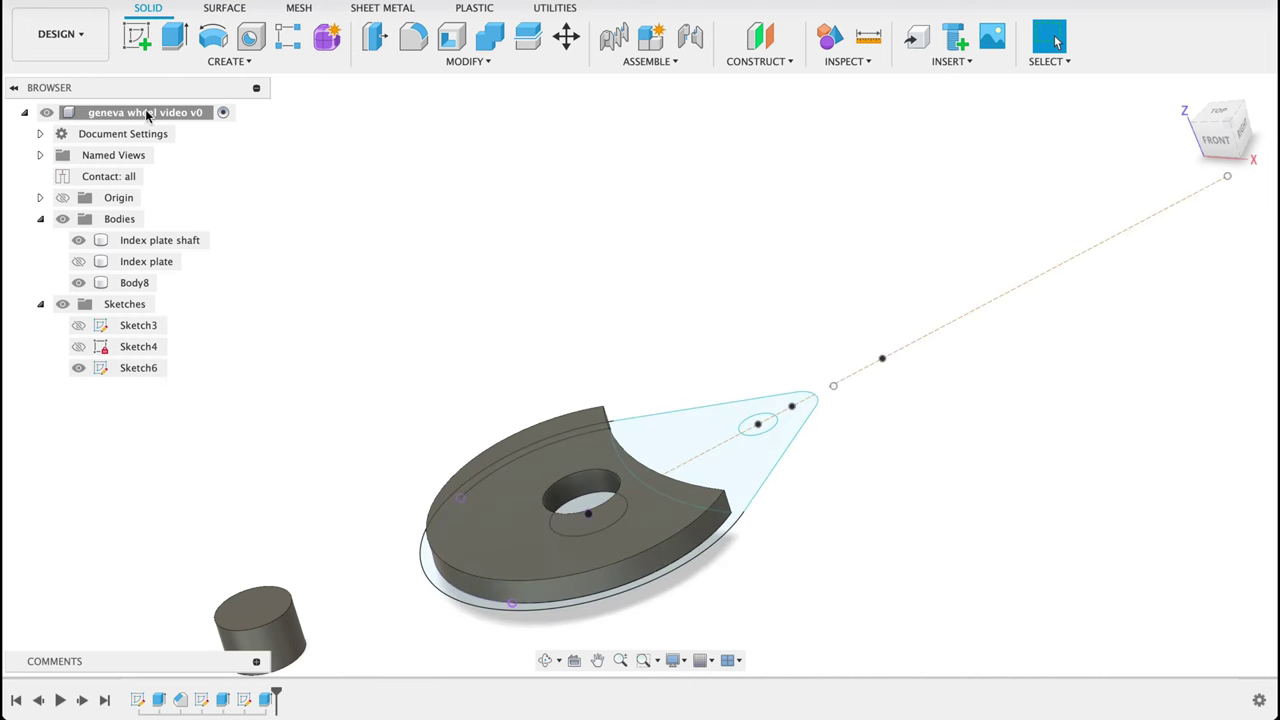
click(172, 45)
click(700, 460)
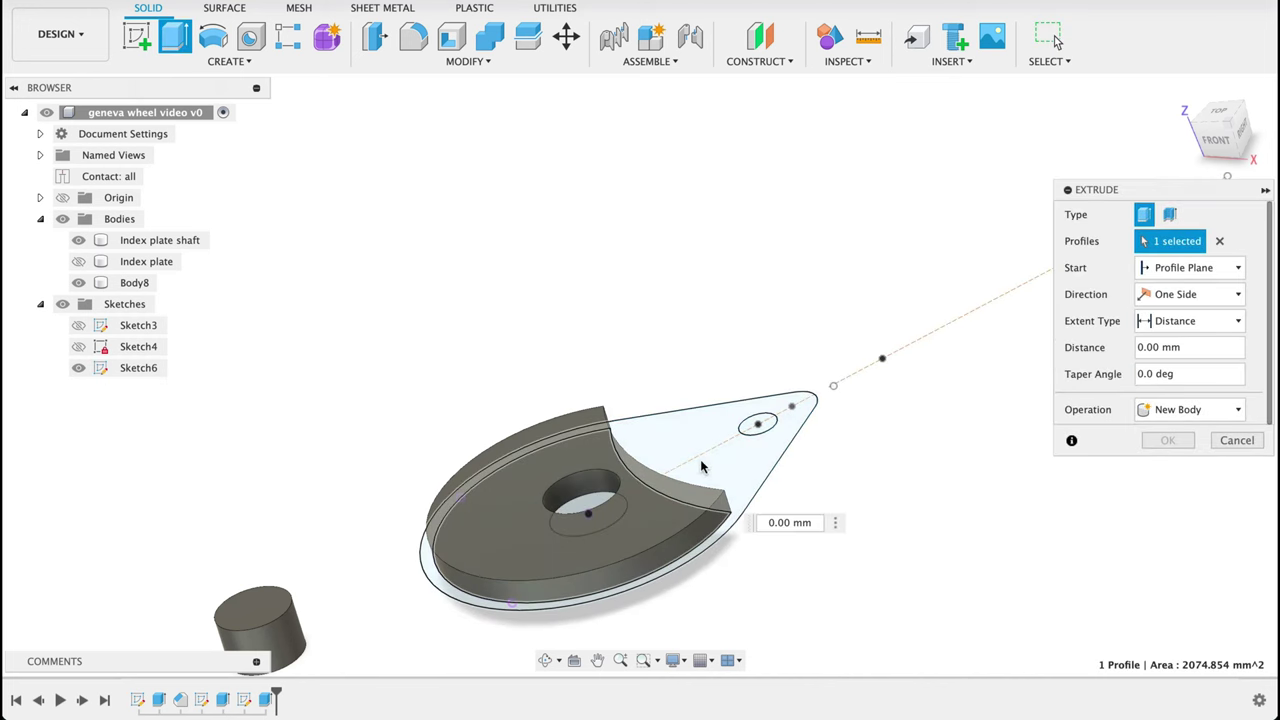
key(Return)
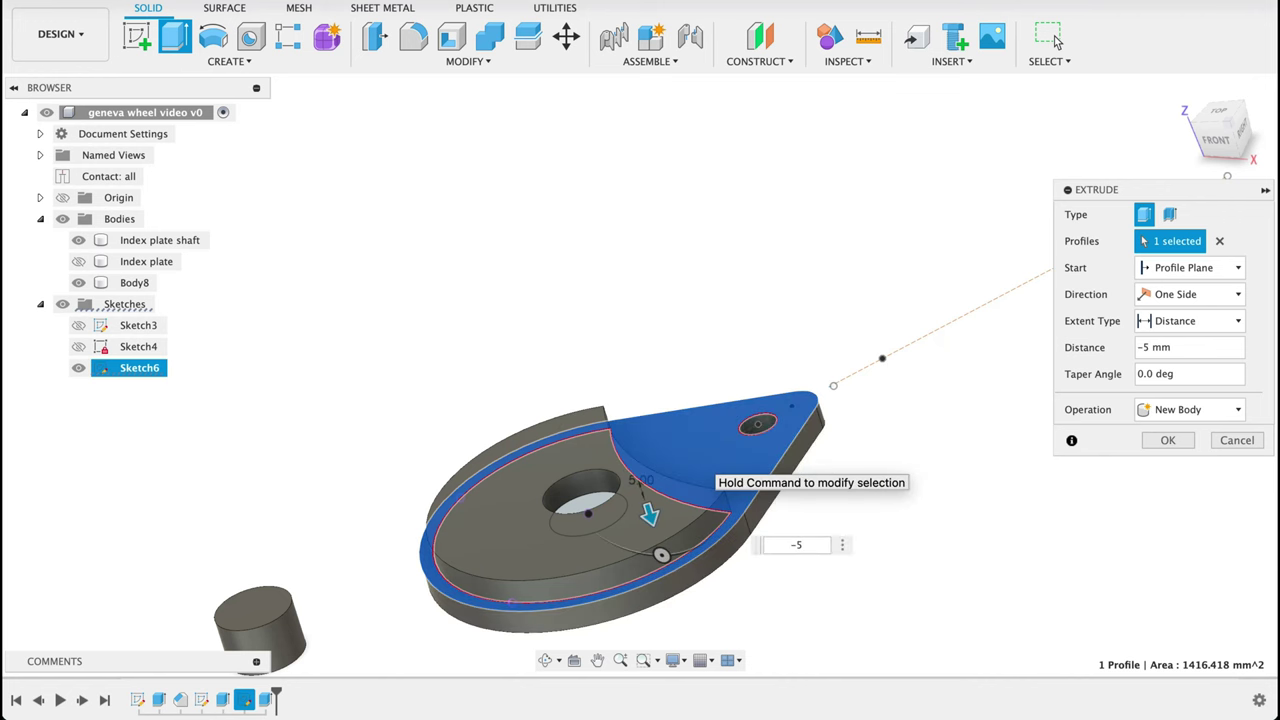
click(174, 37)
Extrude the Ø7.5 circle 10 mm symmetric, whole length, joined to the cam as a pin
click(744, 428)
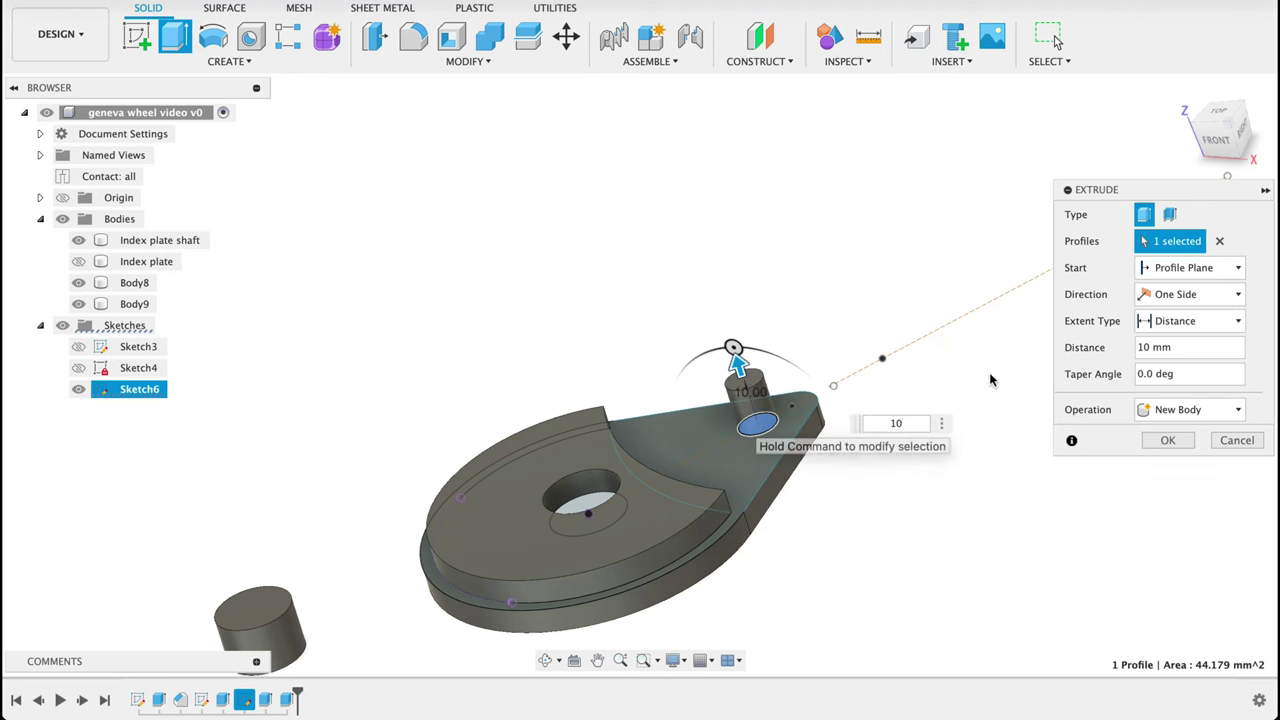
click(1198, 294)
click(1182, 355)
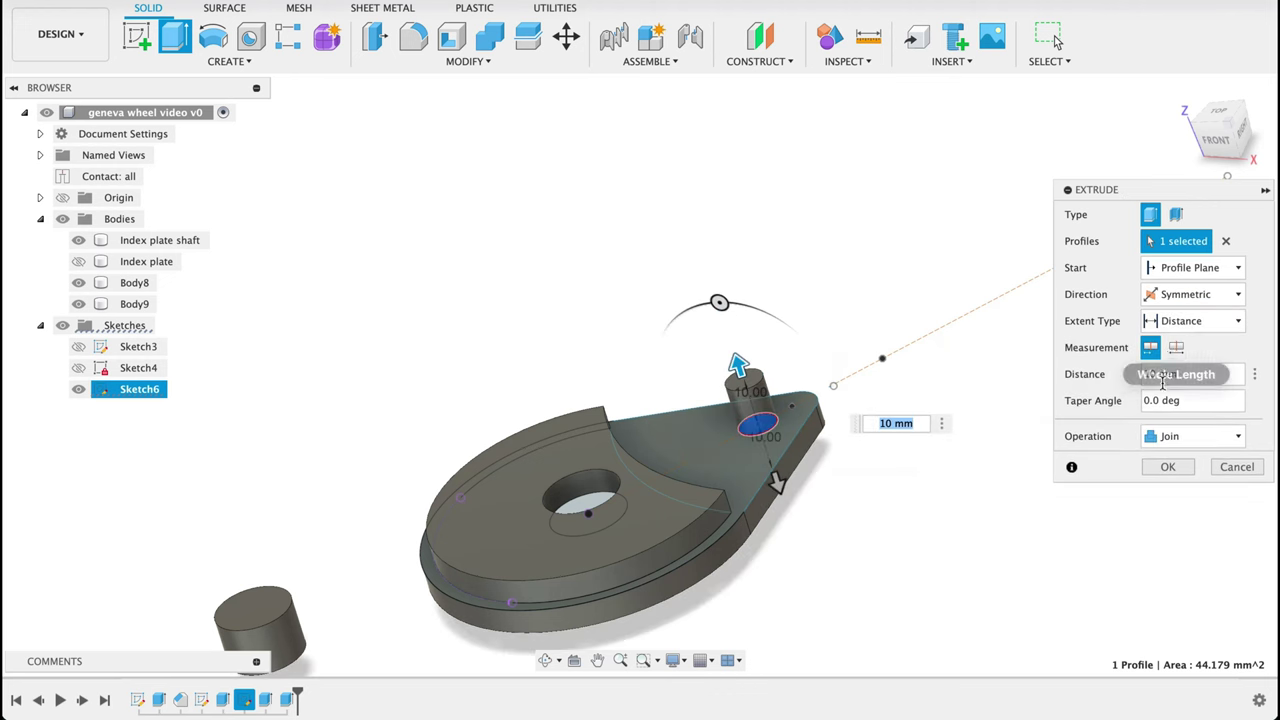
click(1176, 347)
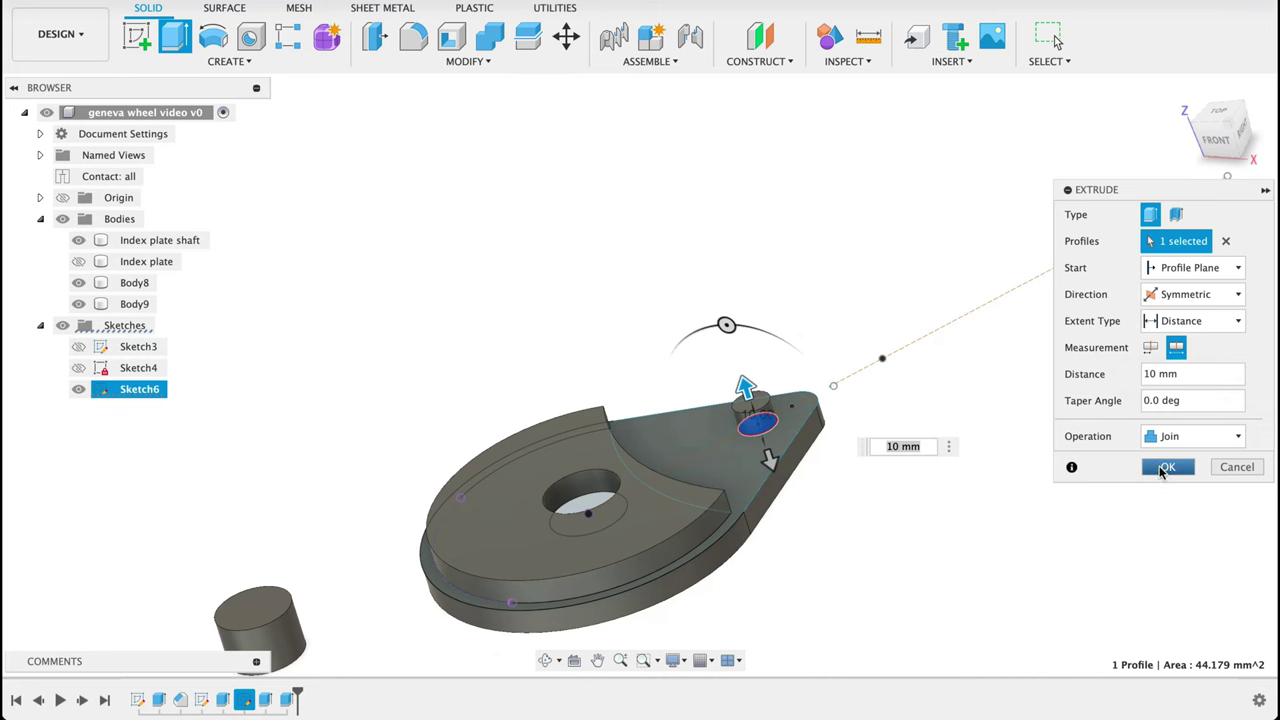
click(1166, 467)
mouse_move(914, 449)
shift+middle_down()
mouse_move(829, 394)
mouse_move(791, 289)
mouse_move(820, 417)
mouse_move(894, 526)
mouse_move(910, 438)
shift+middle_up()
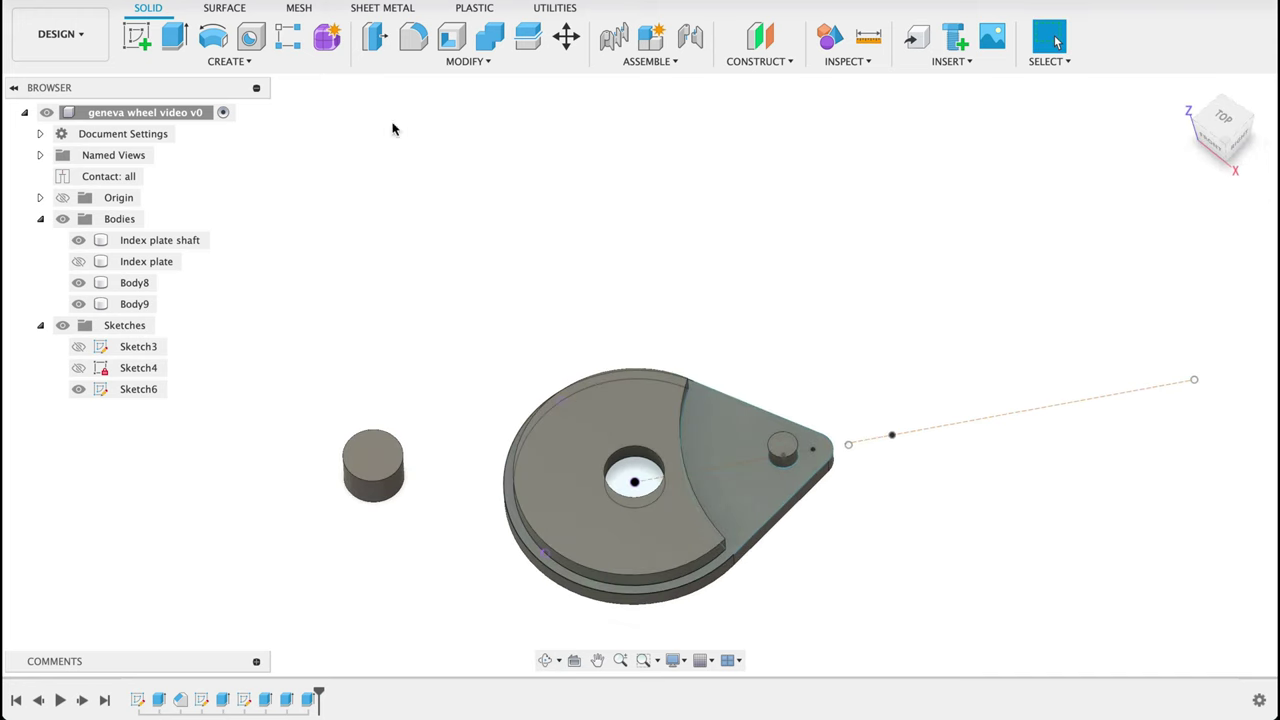
Extrude the central hole circle 10 mm symmetric, whole length, joined to the plate
click(174, 37)
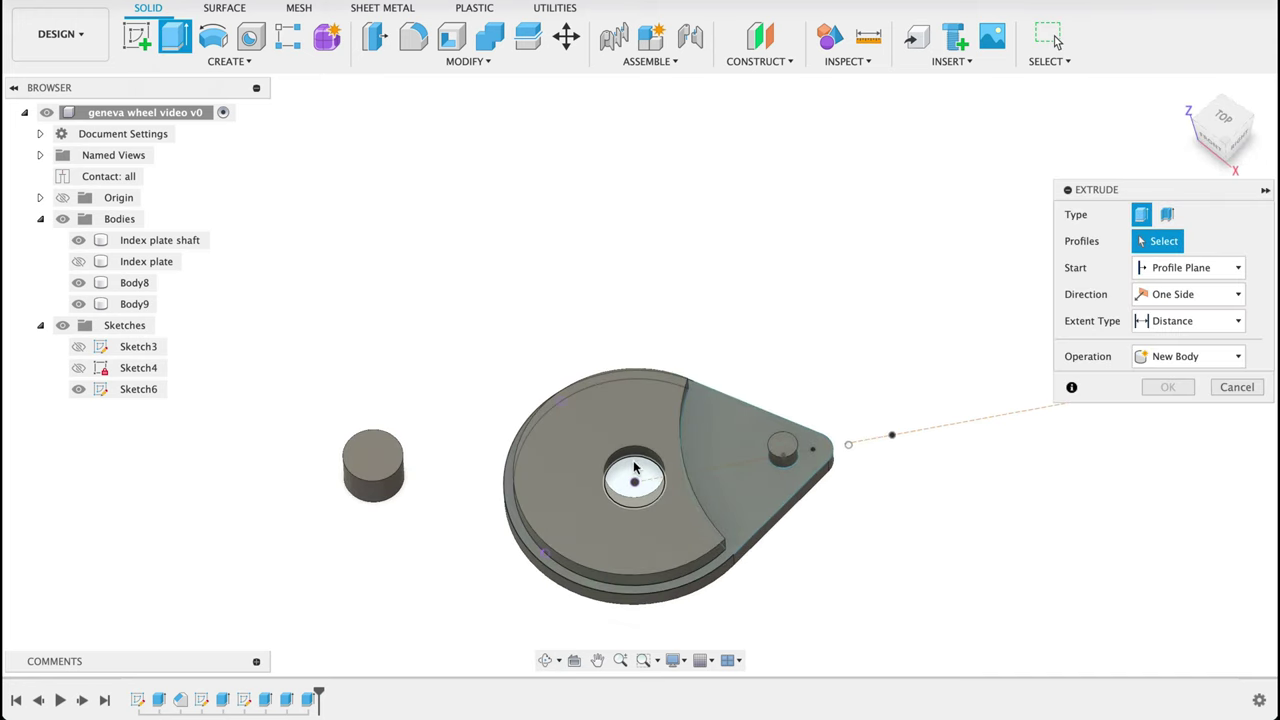
click(634, 470)
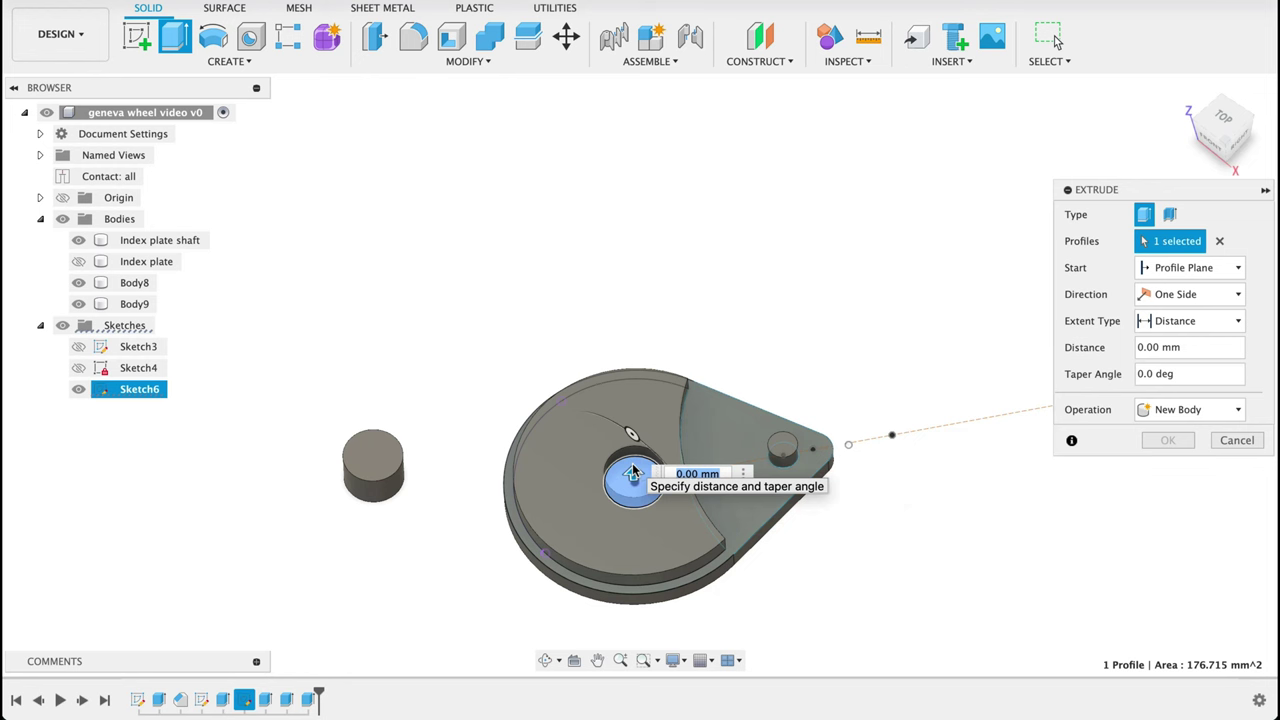
key(Return)
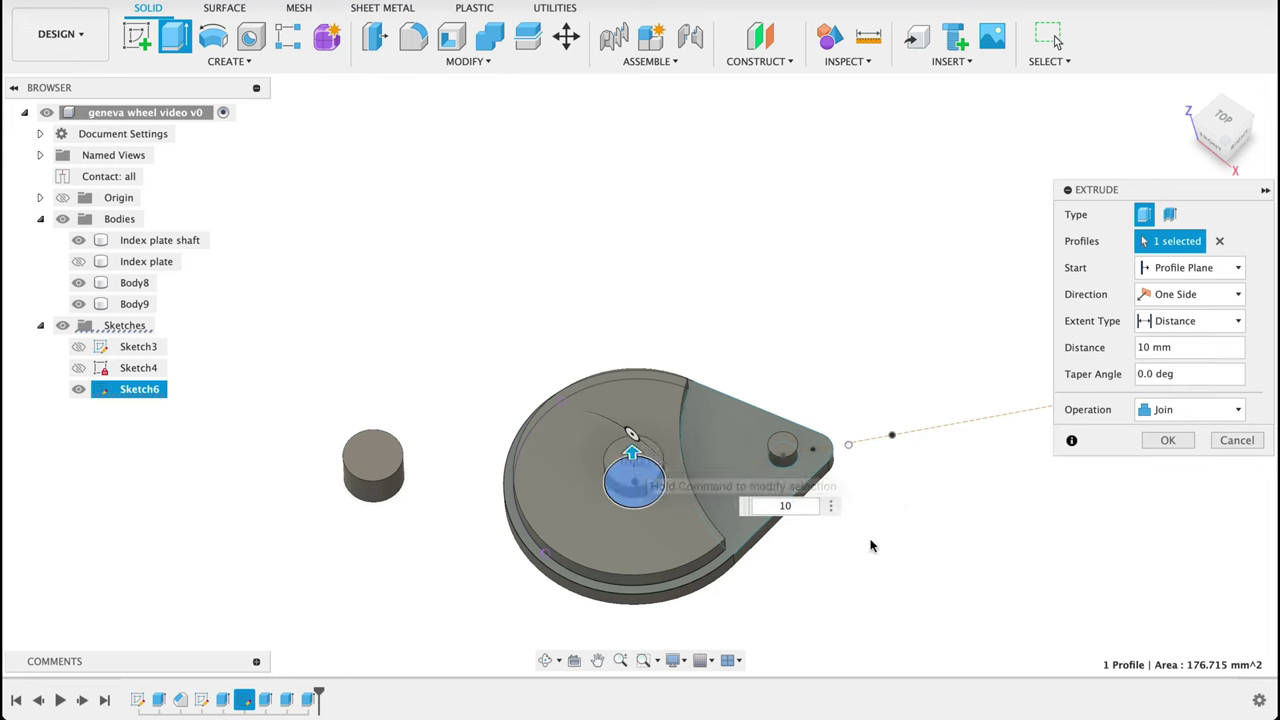
shift+middle_drag(920, 543, 940, 440)
click(1197, 295)
click(1172, 354)
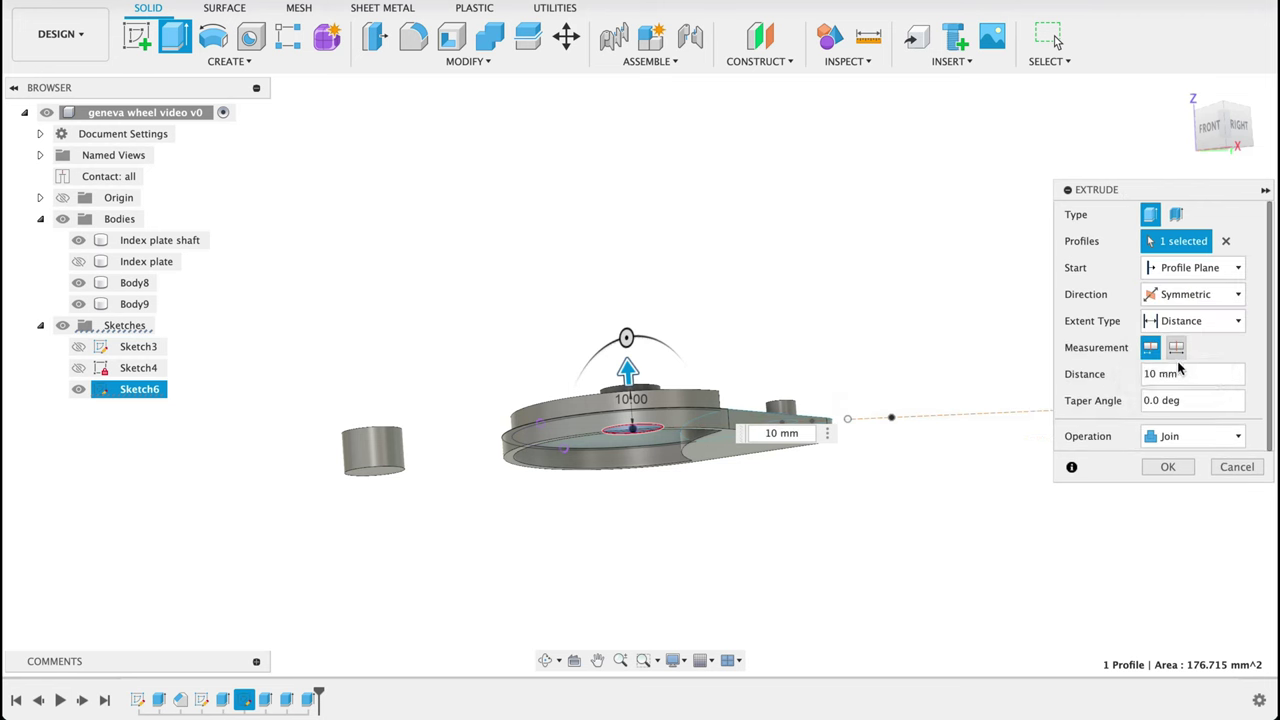
click(1176, 348)
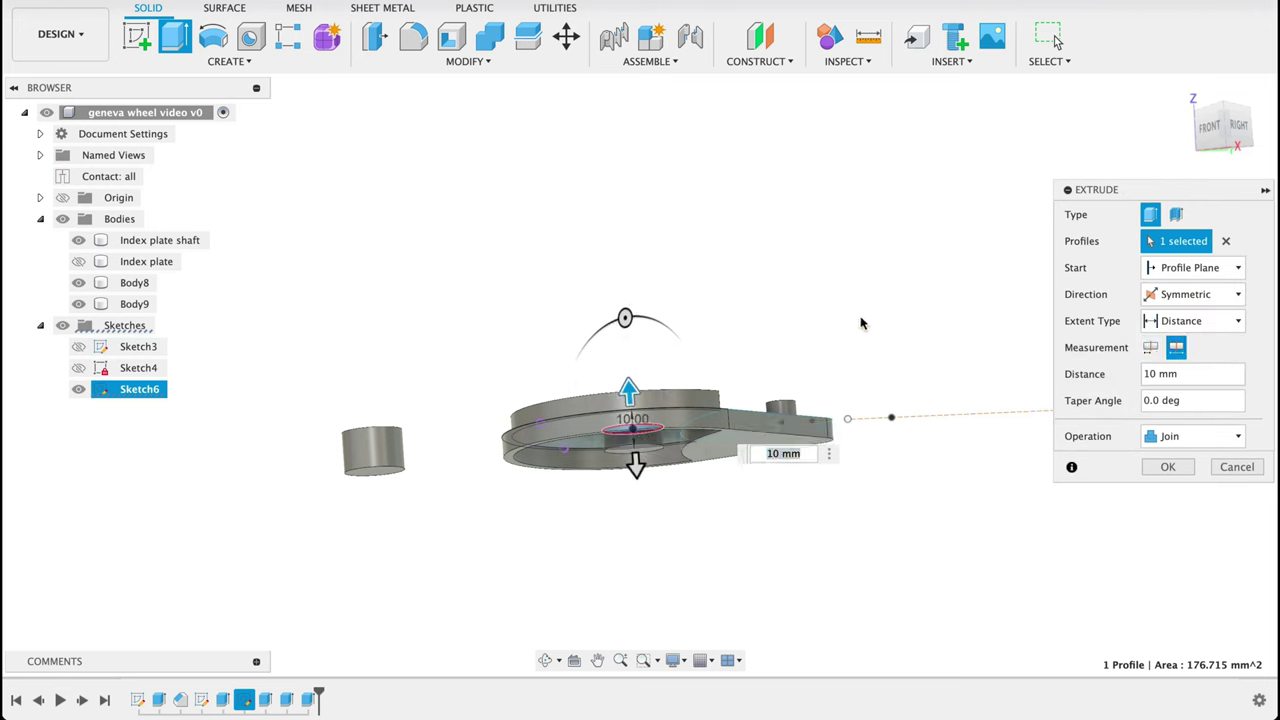
shift+middle_drag(862, 323, 858, 250)
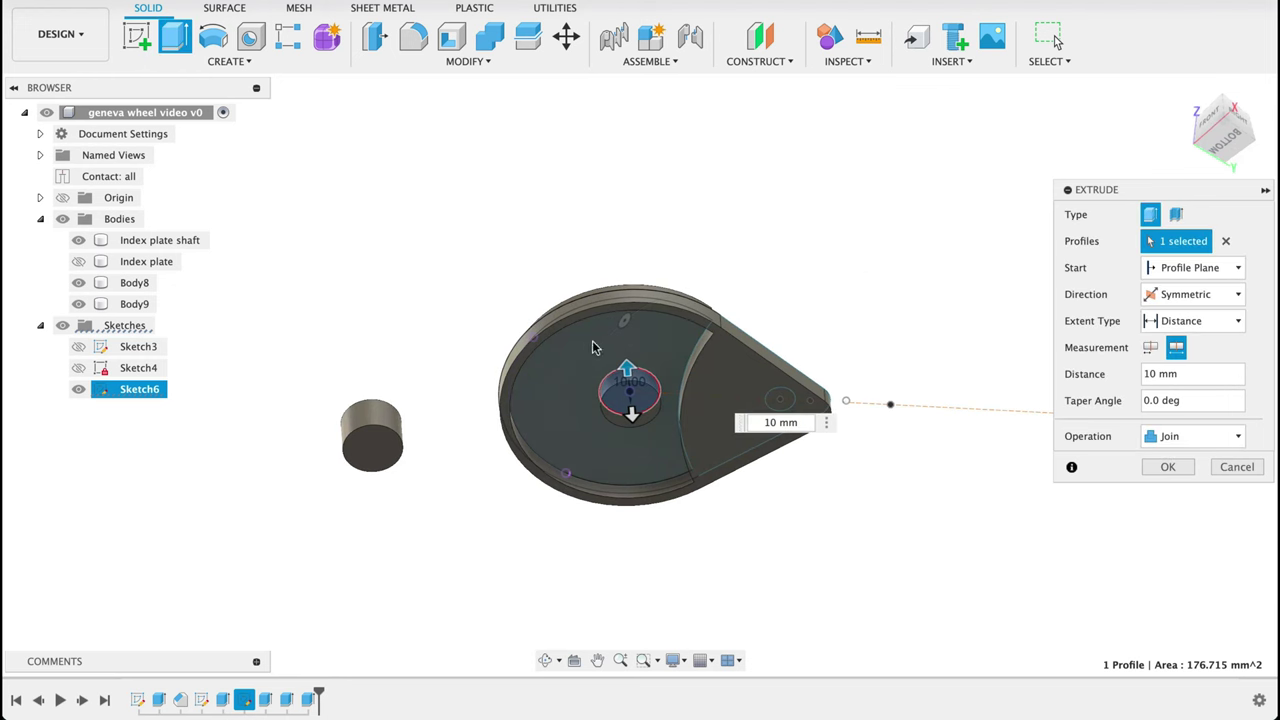
click(1168, 466)
click(172, 36)
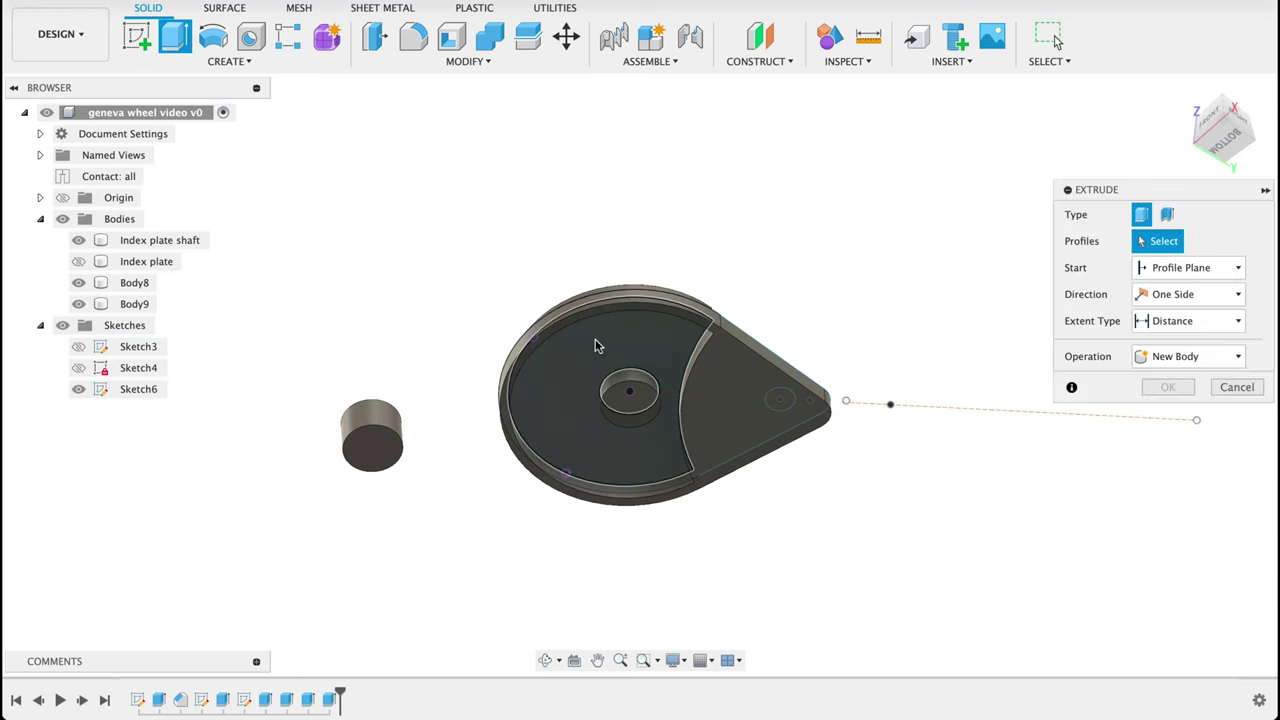
key(Escape)
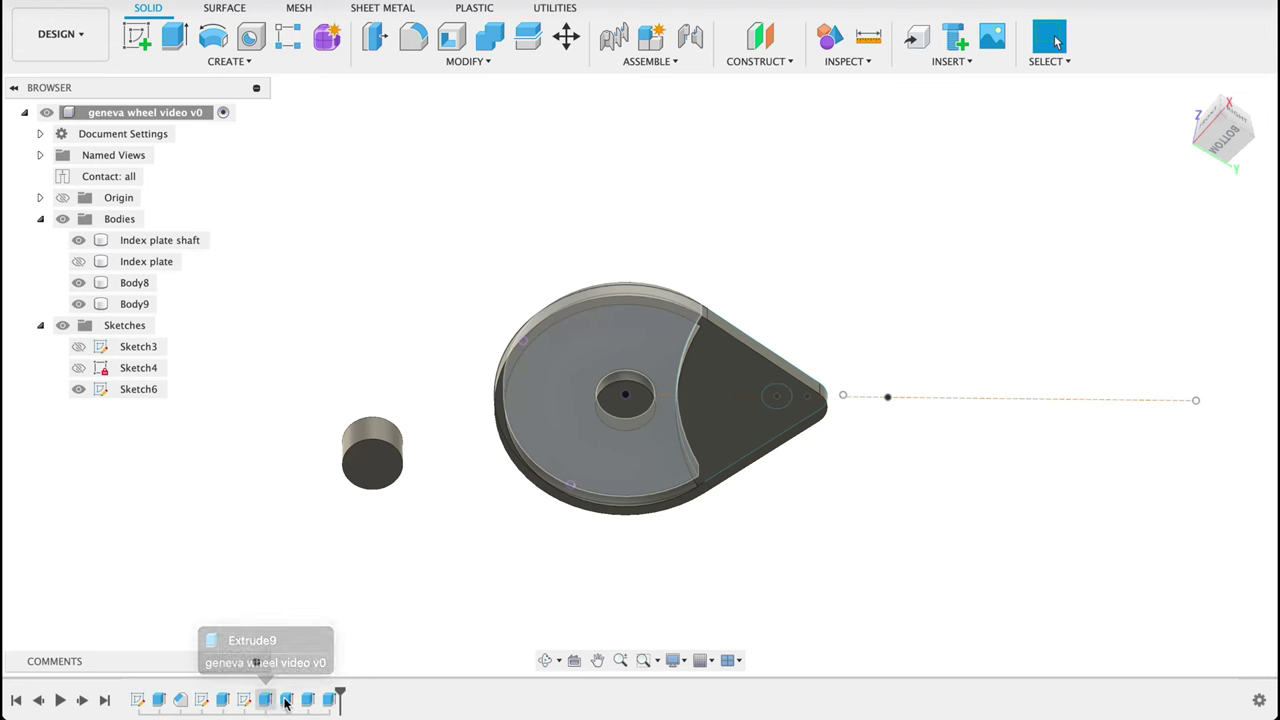
Edit the -5 mm plate extrusion to include a second profile
double_click(286, 700)
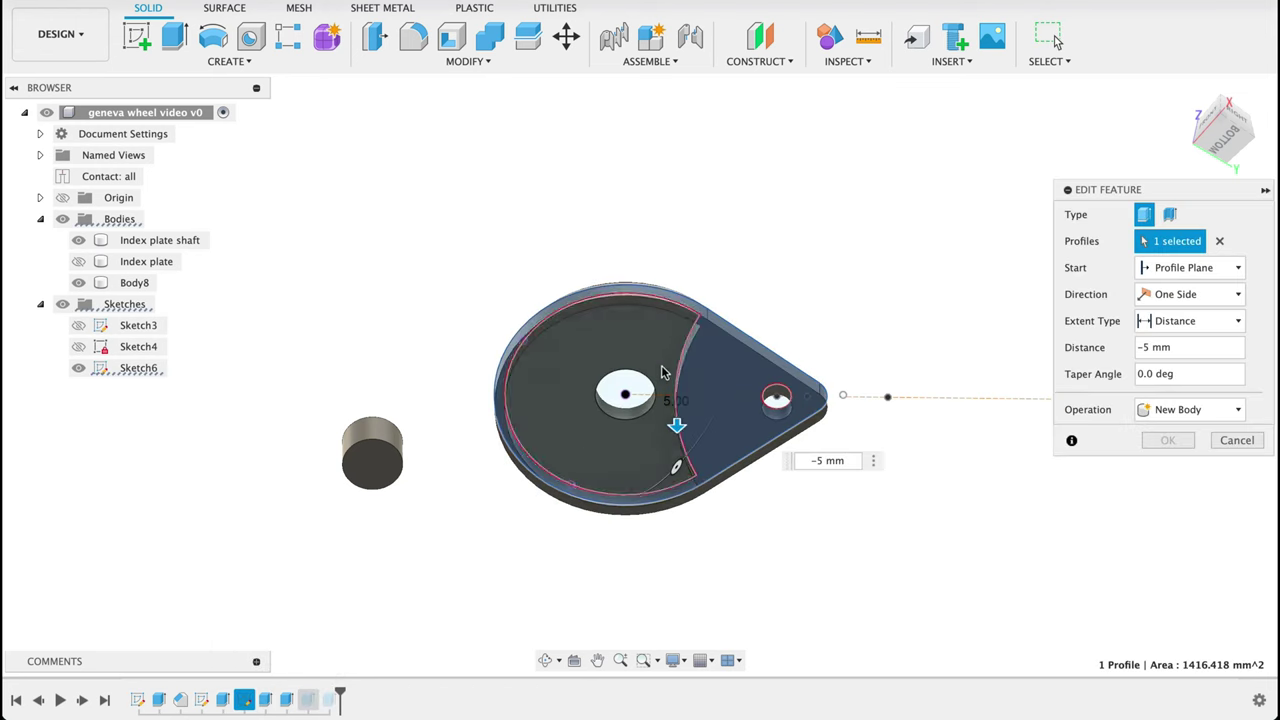
click(678, 348)
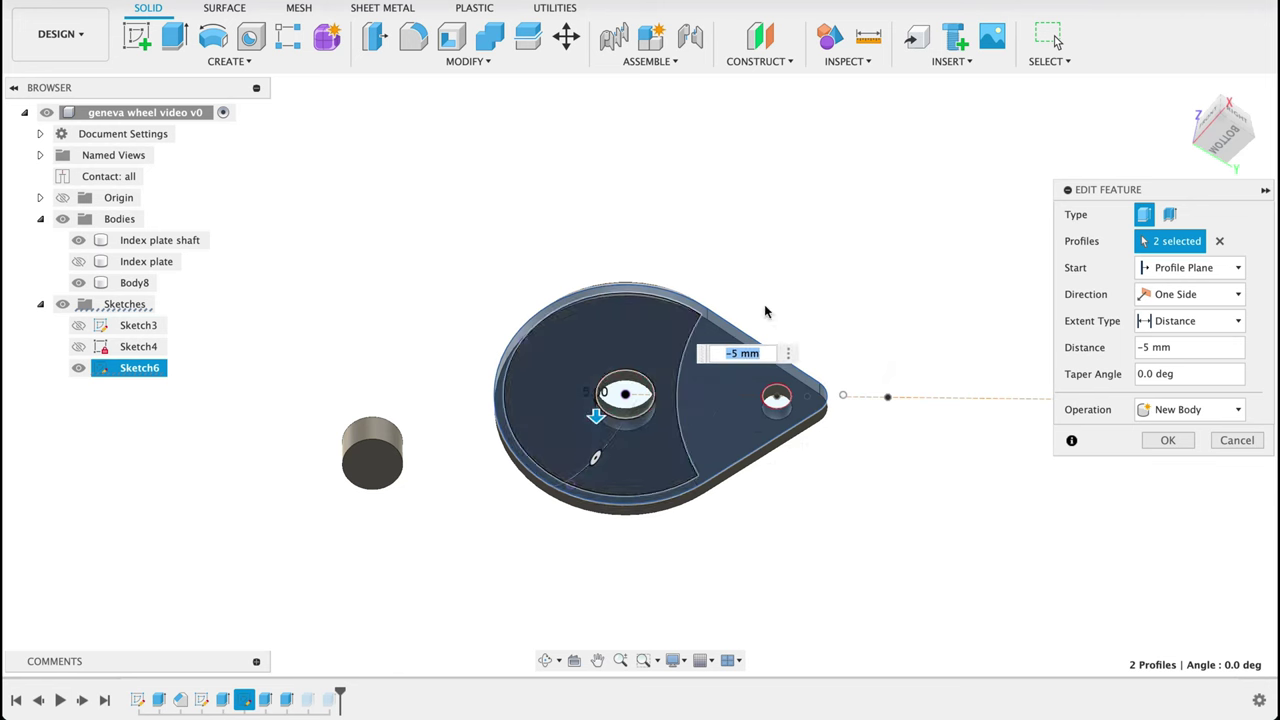
shift+middle_drag(851, 234, 847, 309)
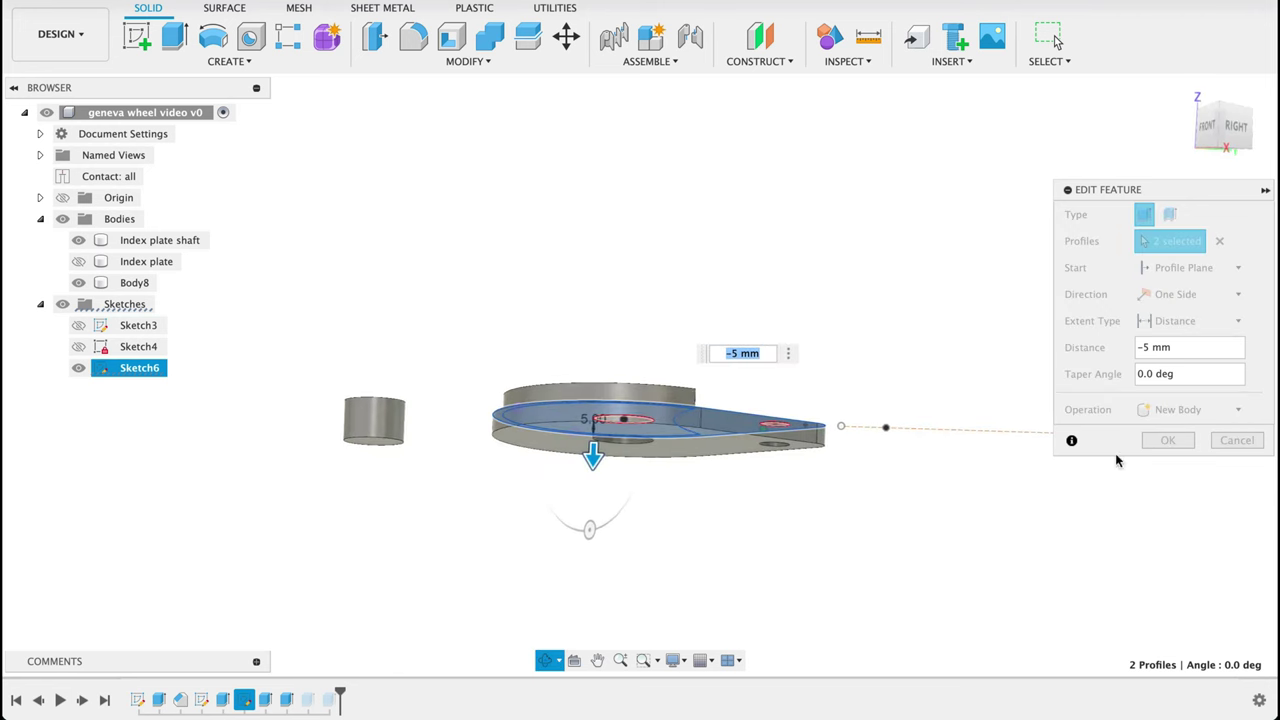
click(1168, 440)
mouse_move(940, 490)
shift+middle_down()
mouse_move(934, 369)
mouse_move(953, 571)
mouse_move(948, 520)
shift+middle_up()
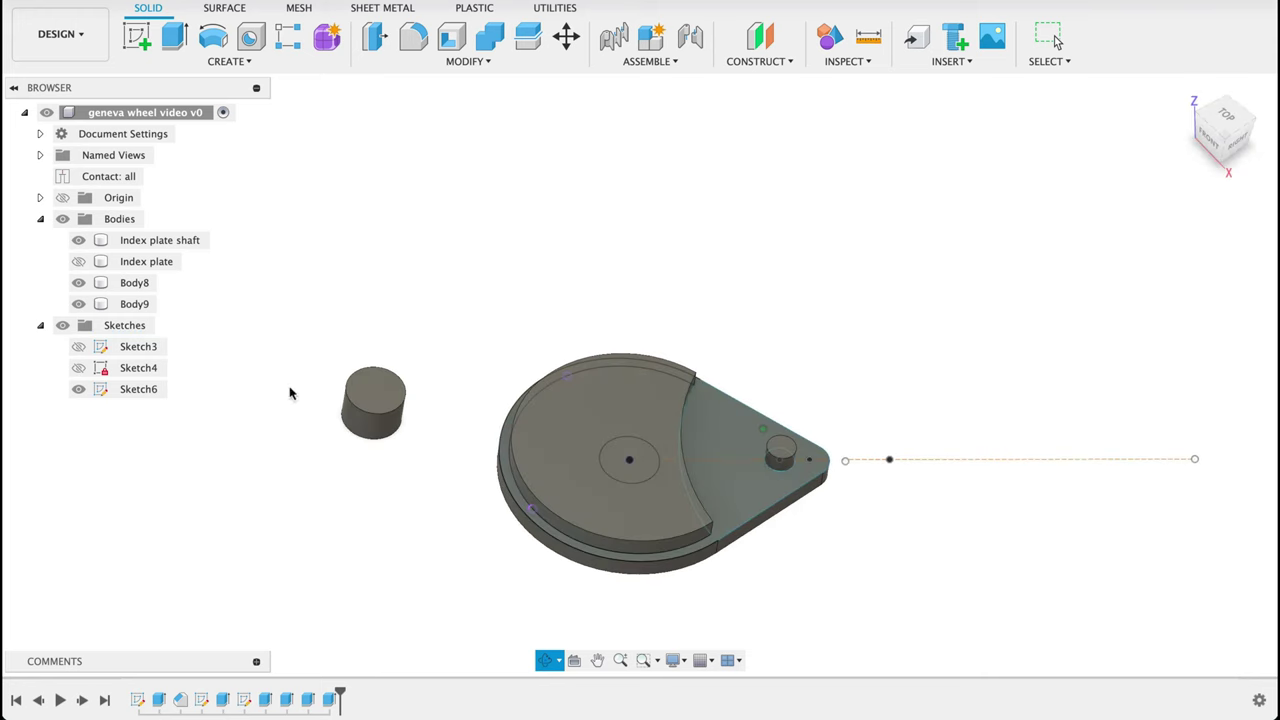
Hide Sketch6 and show the star-shaped Index plate again
click(79, 389)
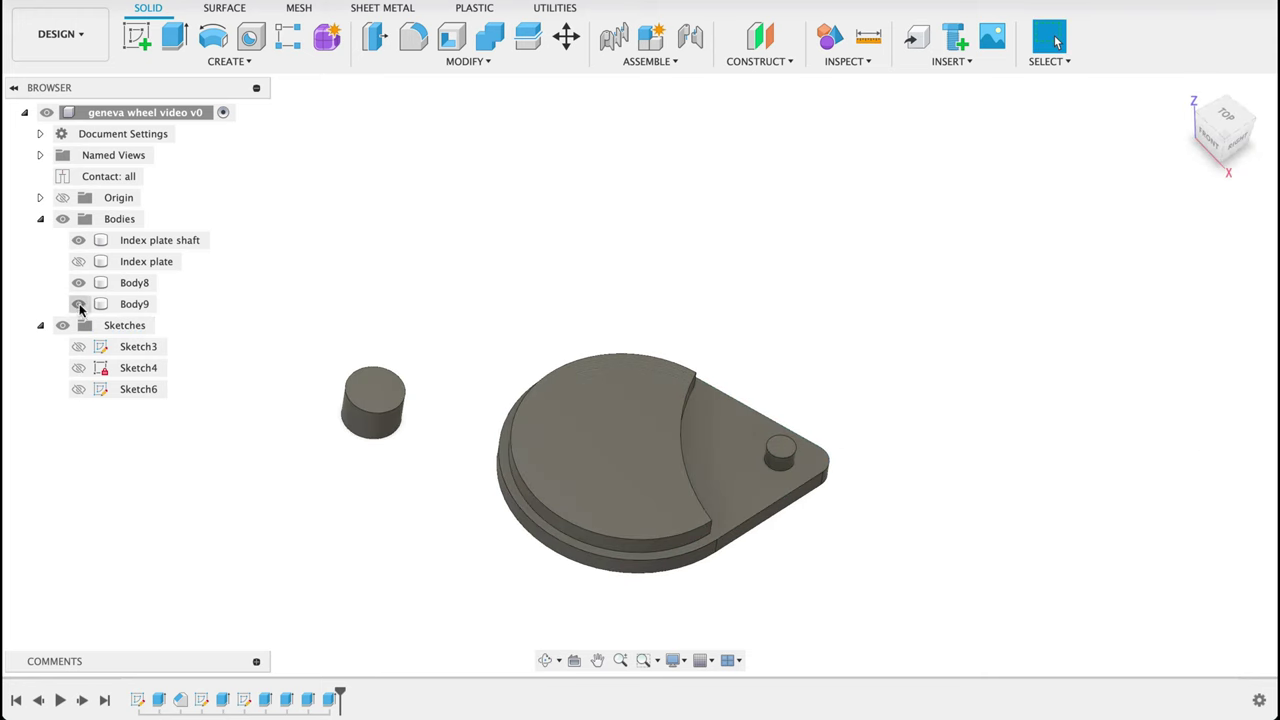
click(78, 261)
scroll(960, 388, down, 3)
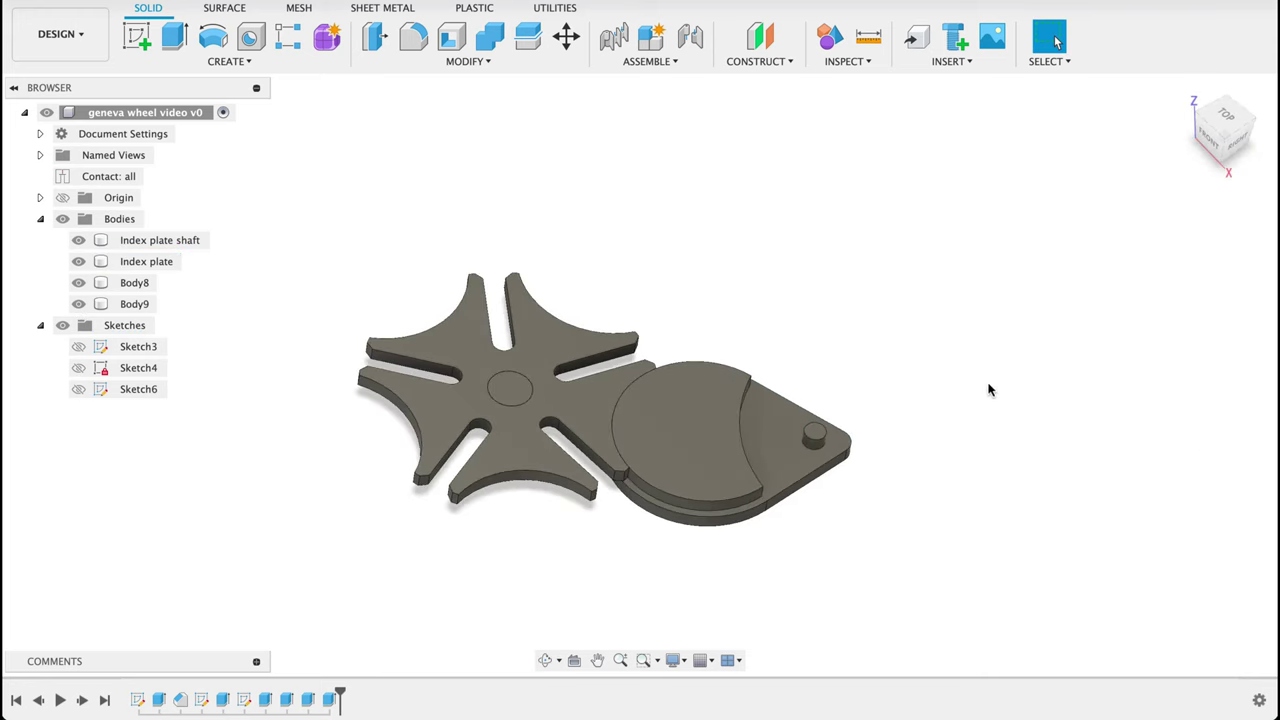
shift+middle_drag(993, 383, 985, 392)
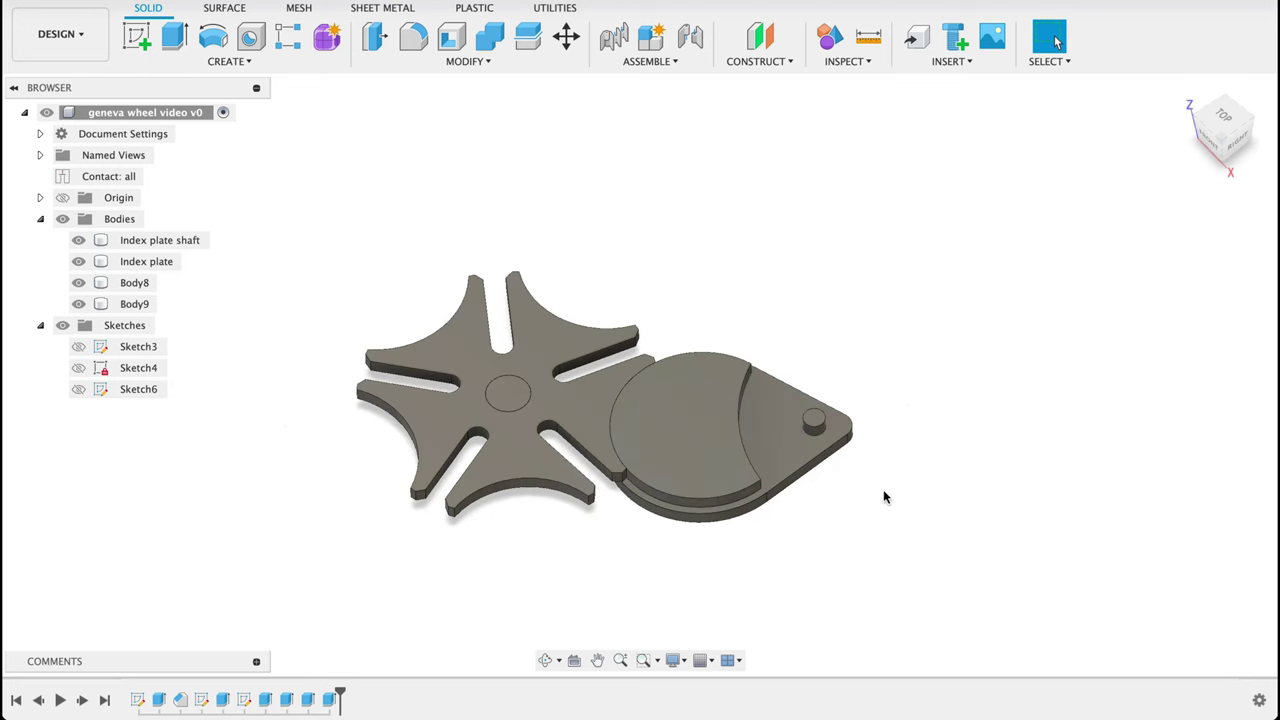
click(331, 699)
click(1156, 421)
Change the shaft extrusion's operation to New Body
double_click(331, 699)
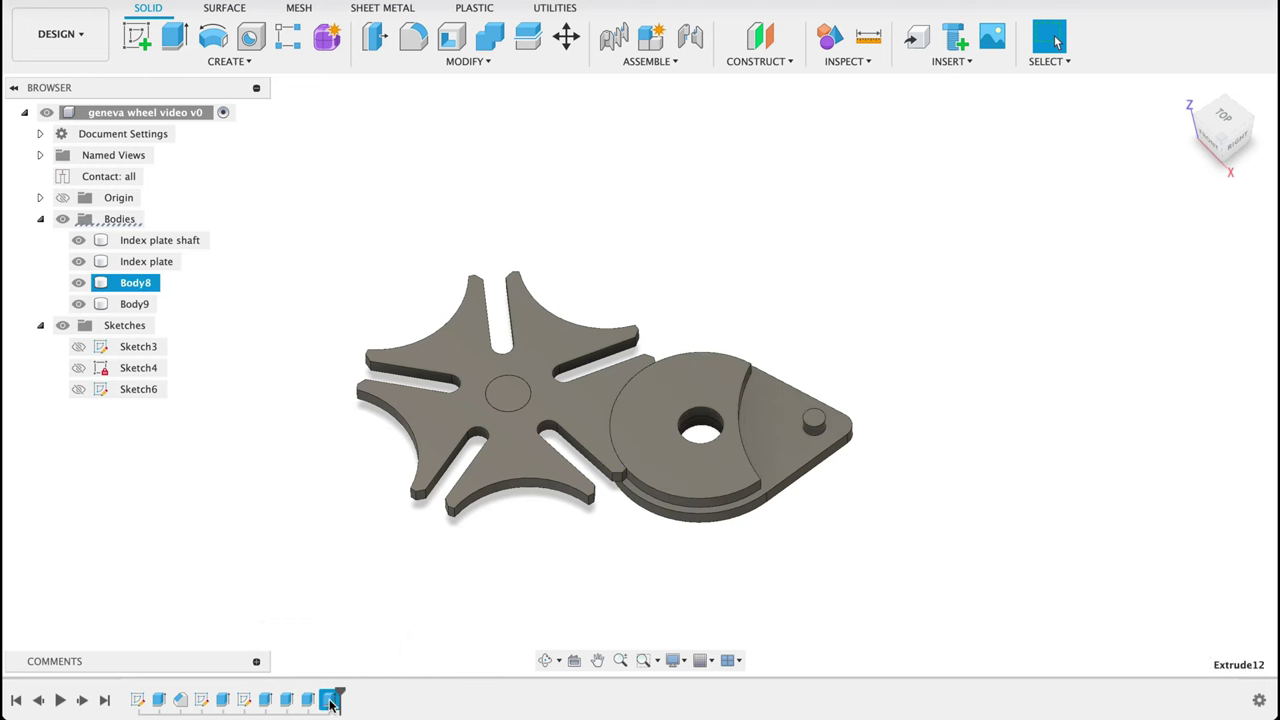
click(1205, 436)
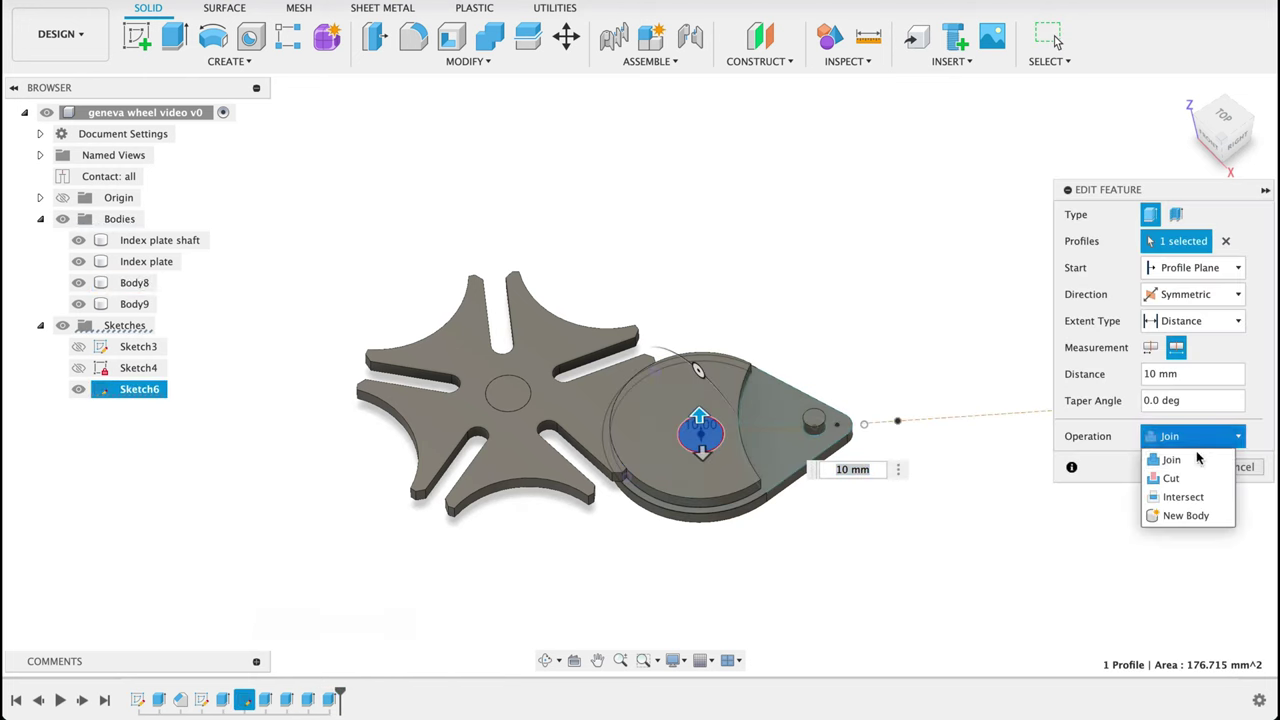
click(1180, 516)
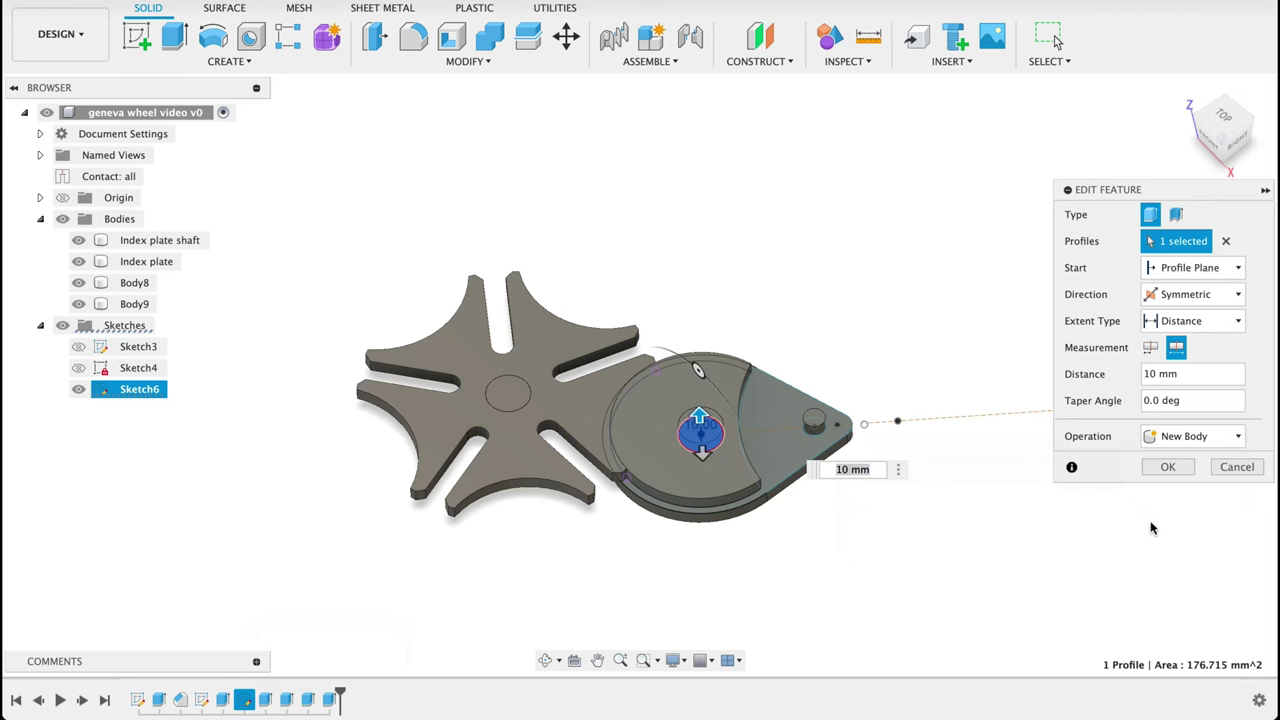
click(1165, 469)
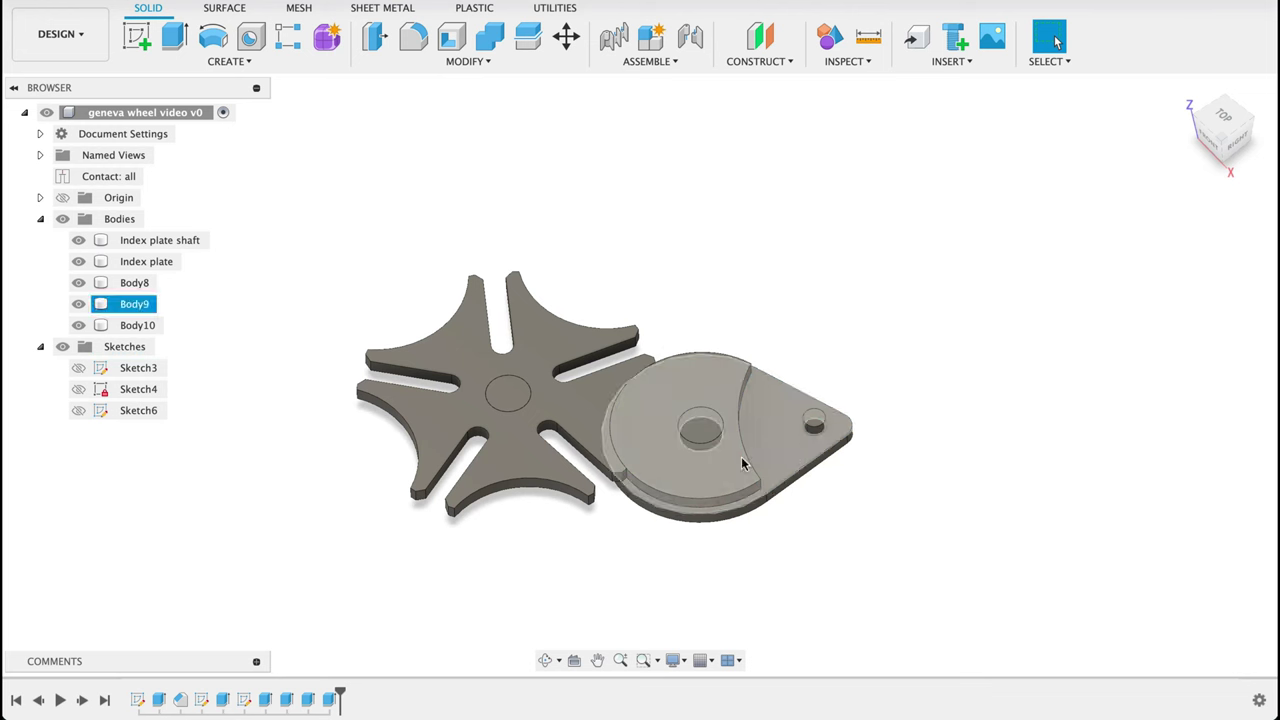
key(Escape)
Hide the shaft body and rename Body10 to "Cam shaft"
click(78, 326)
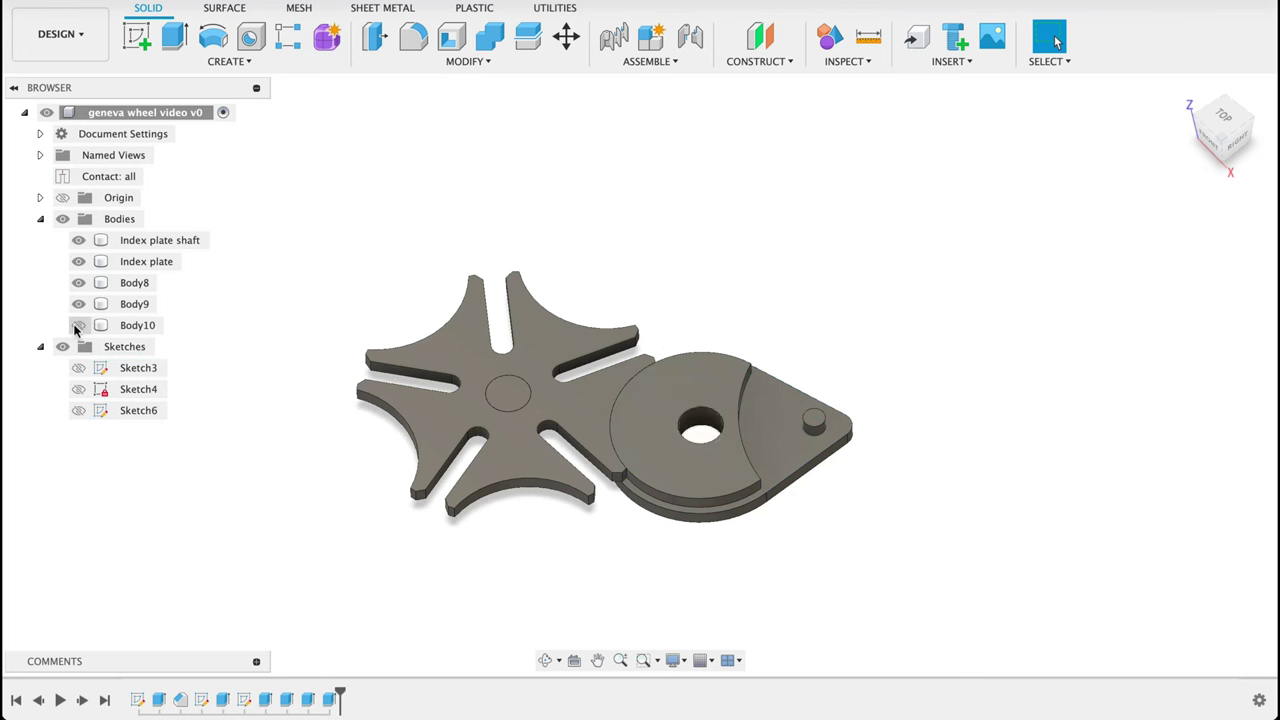
click(138, 326)
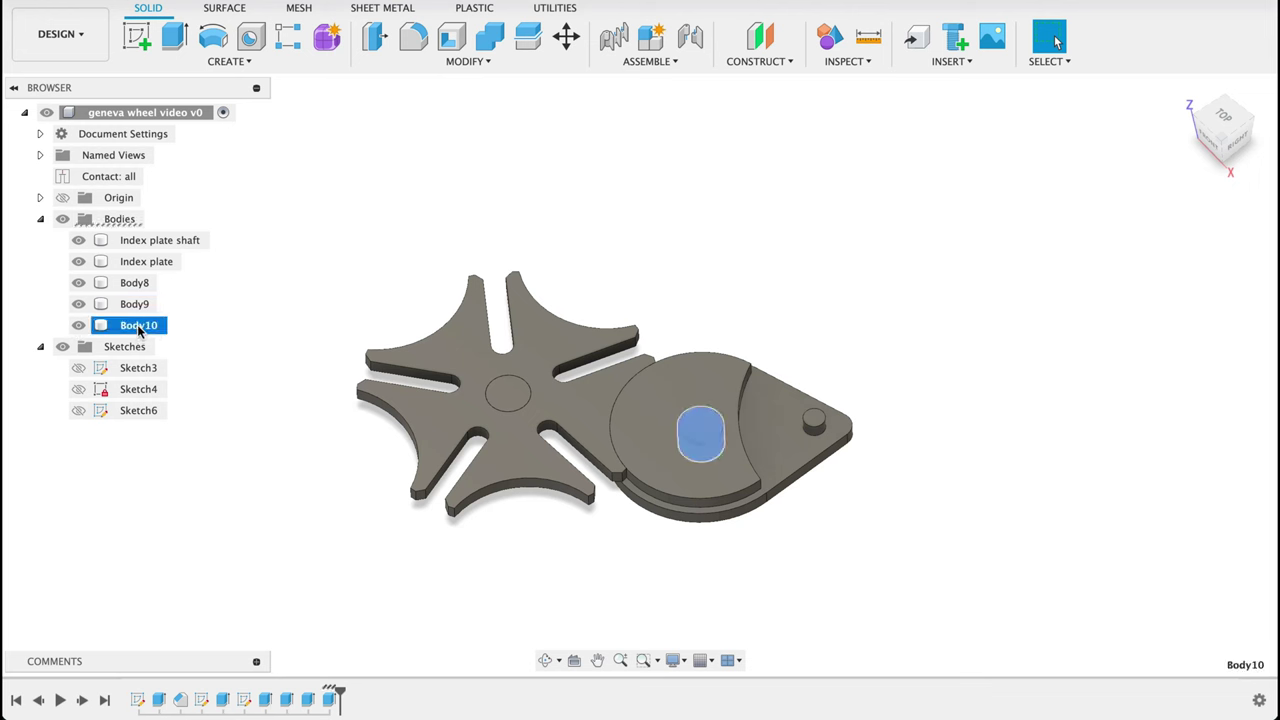
double_click(139, 327)
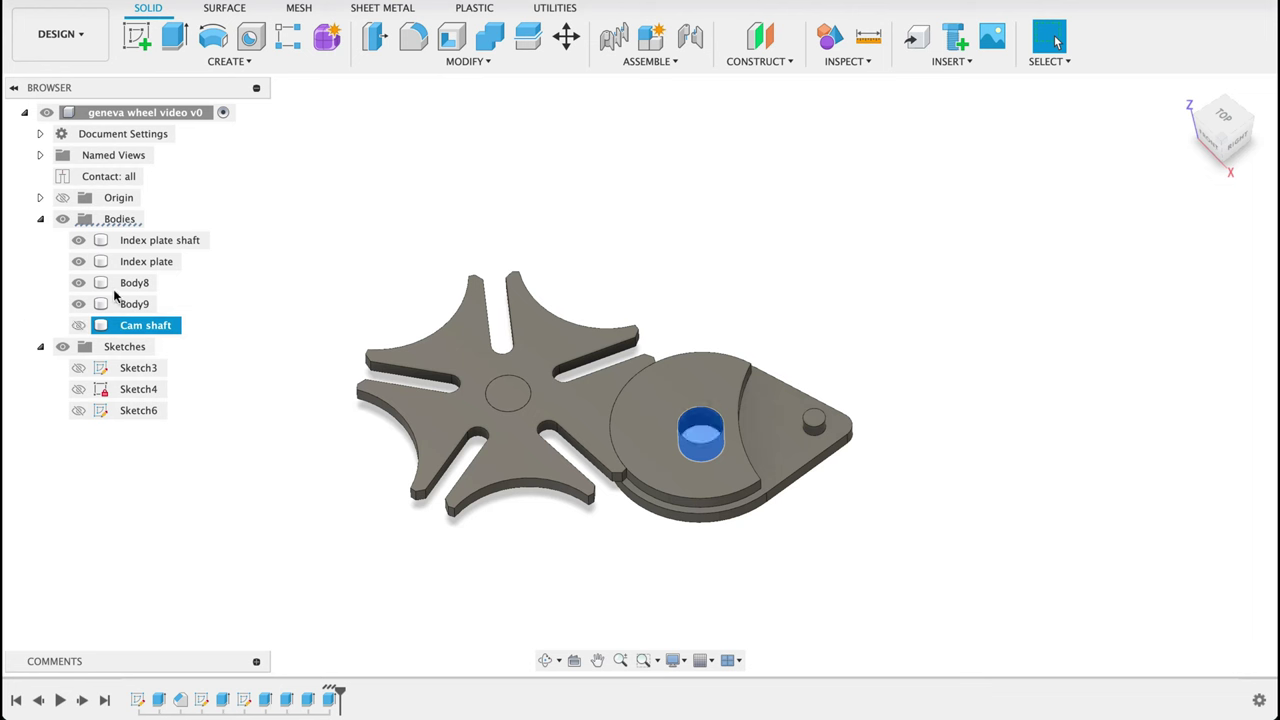
click(78, 304)
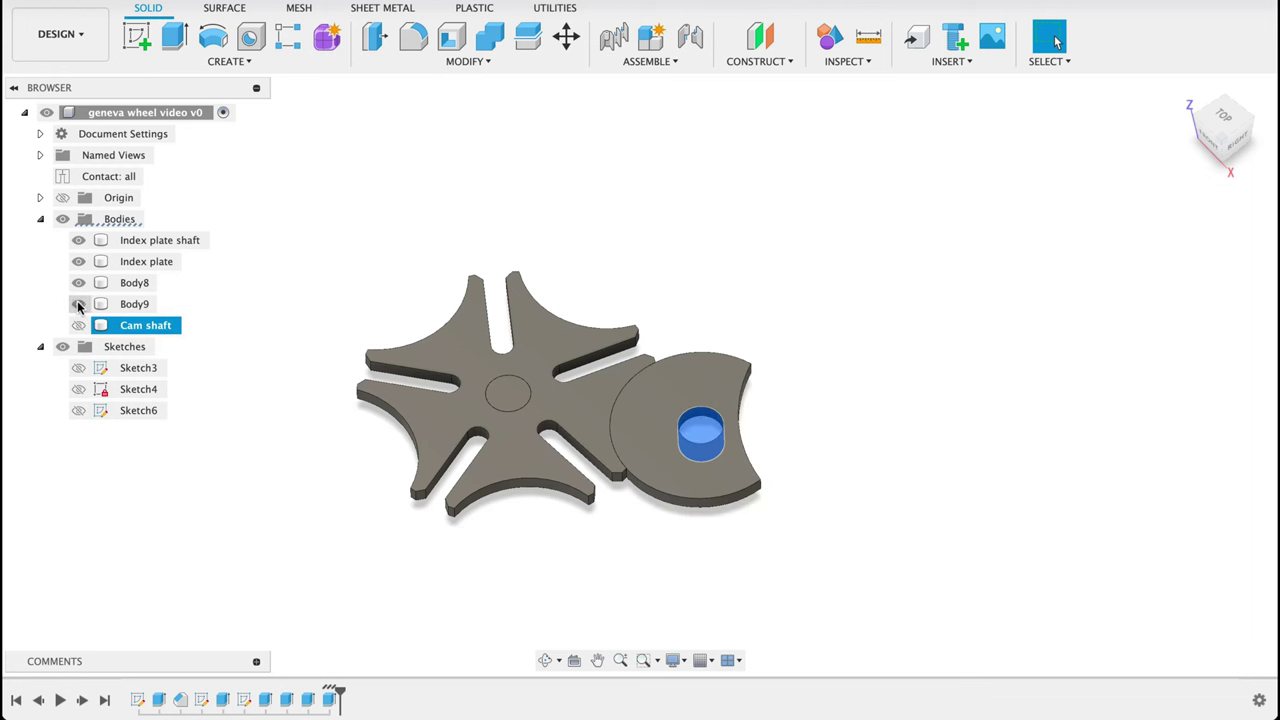
click(78, 304)
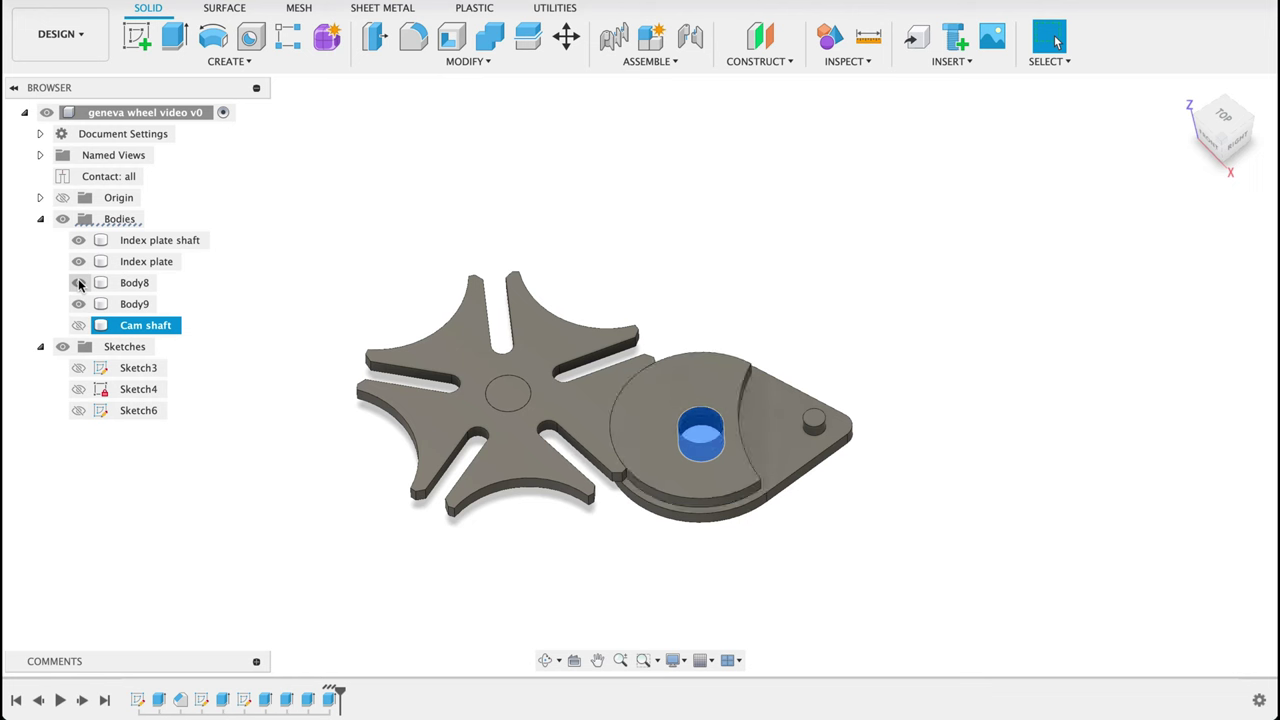
Combine the disc body and the pin plate body into a single body
click(490, 40)
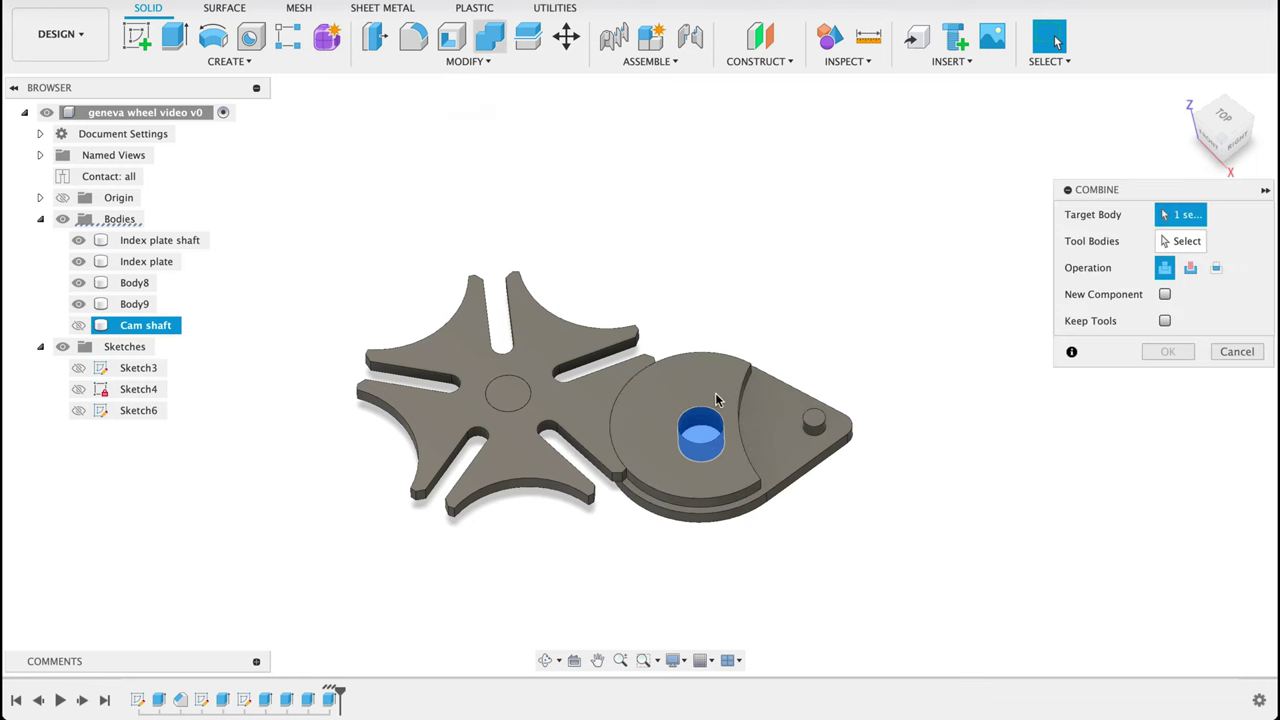
click(720, 392)
click(776, 410)
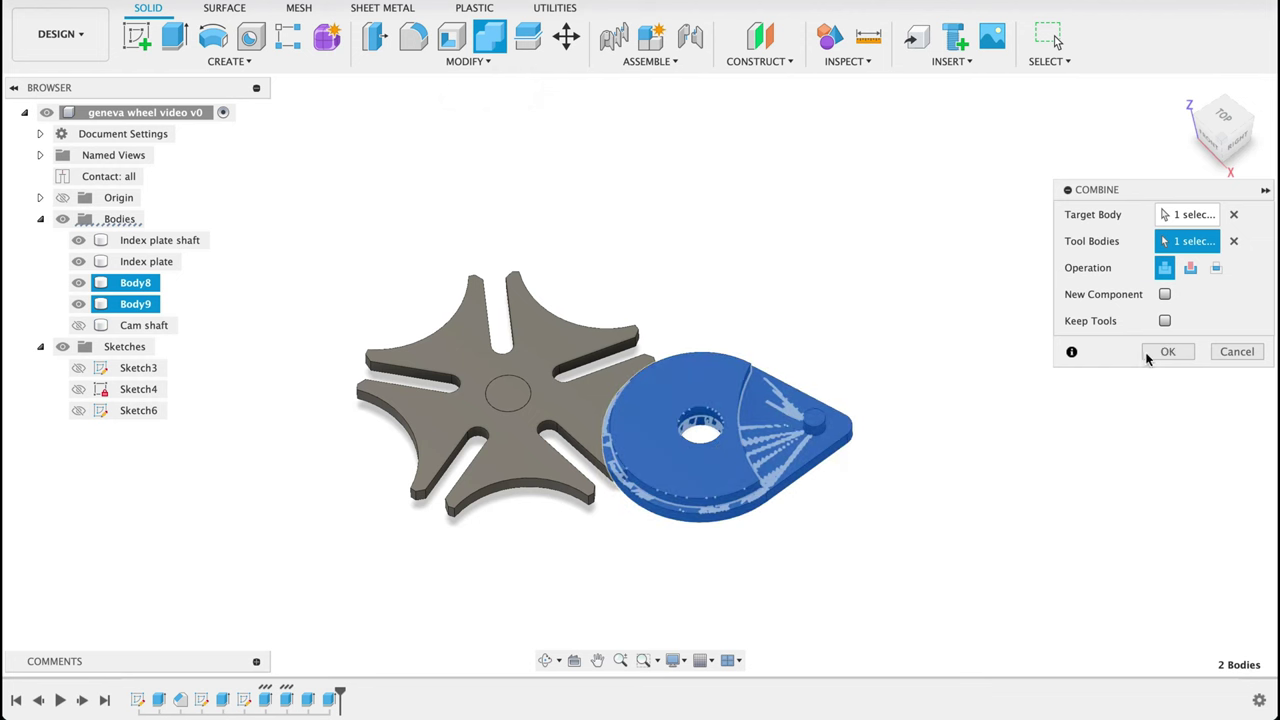
click(1160, 352)
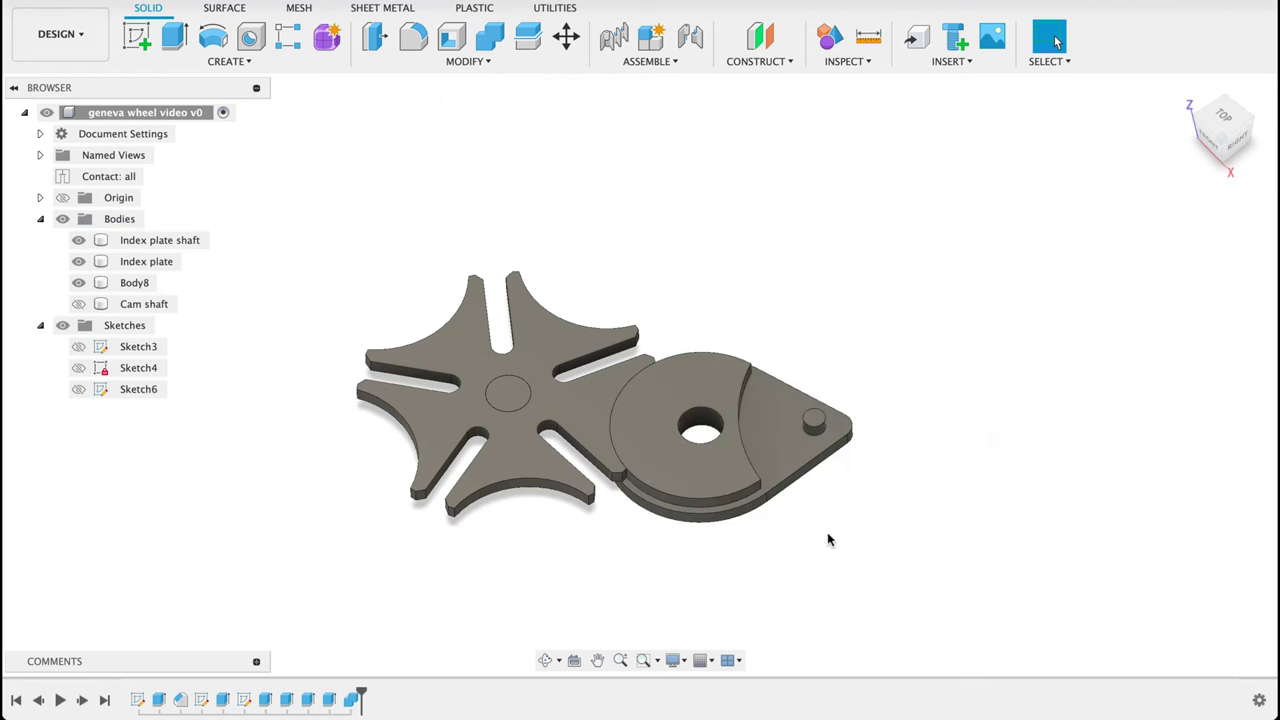
Rename the combined body 'Cam plate' and select all four bodies in the Browser
click(85, 306)
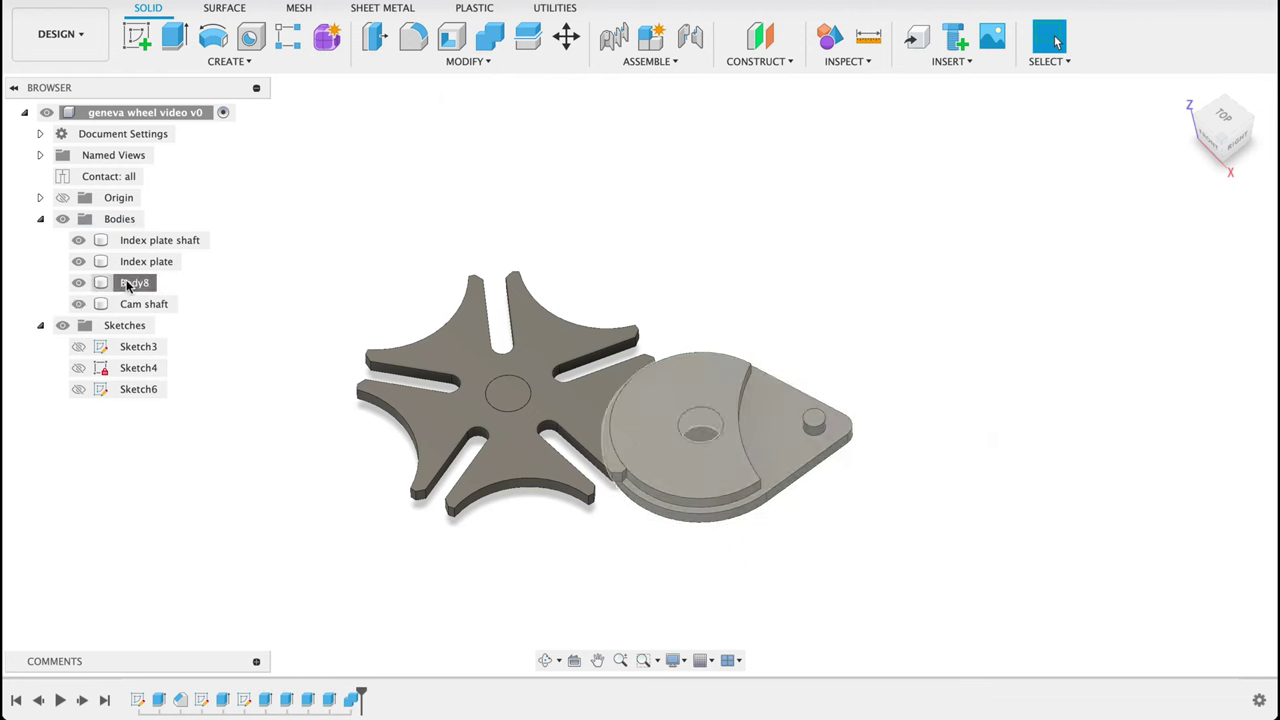
double_click(128, 283)
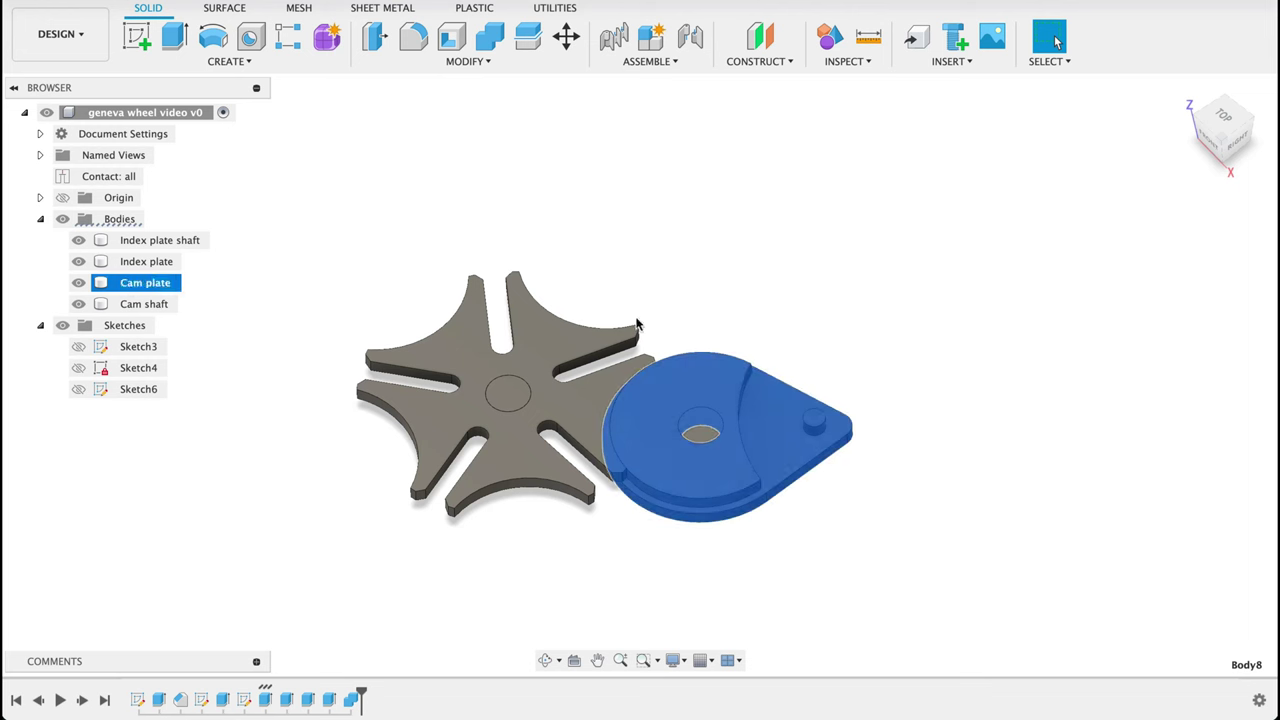
click(890, 572)
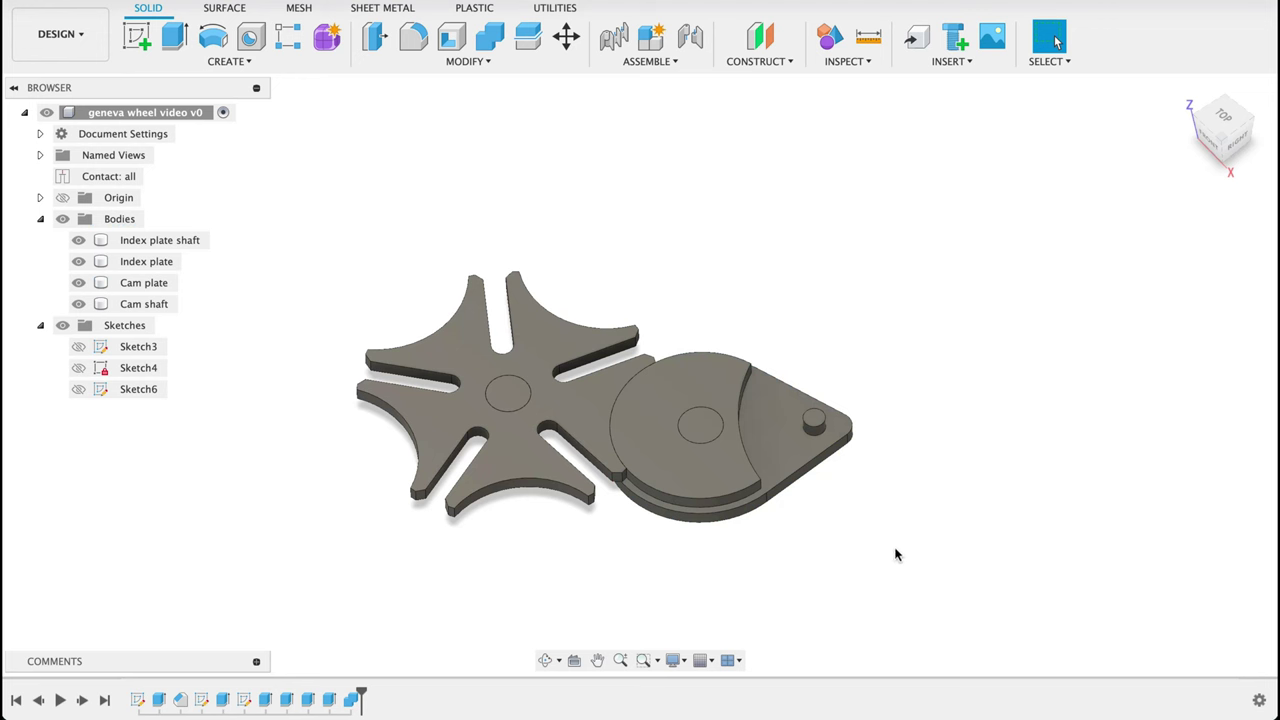
click(120, 250)
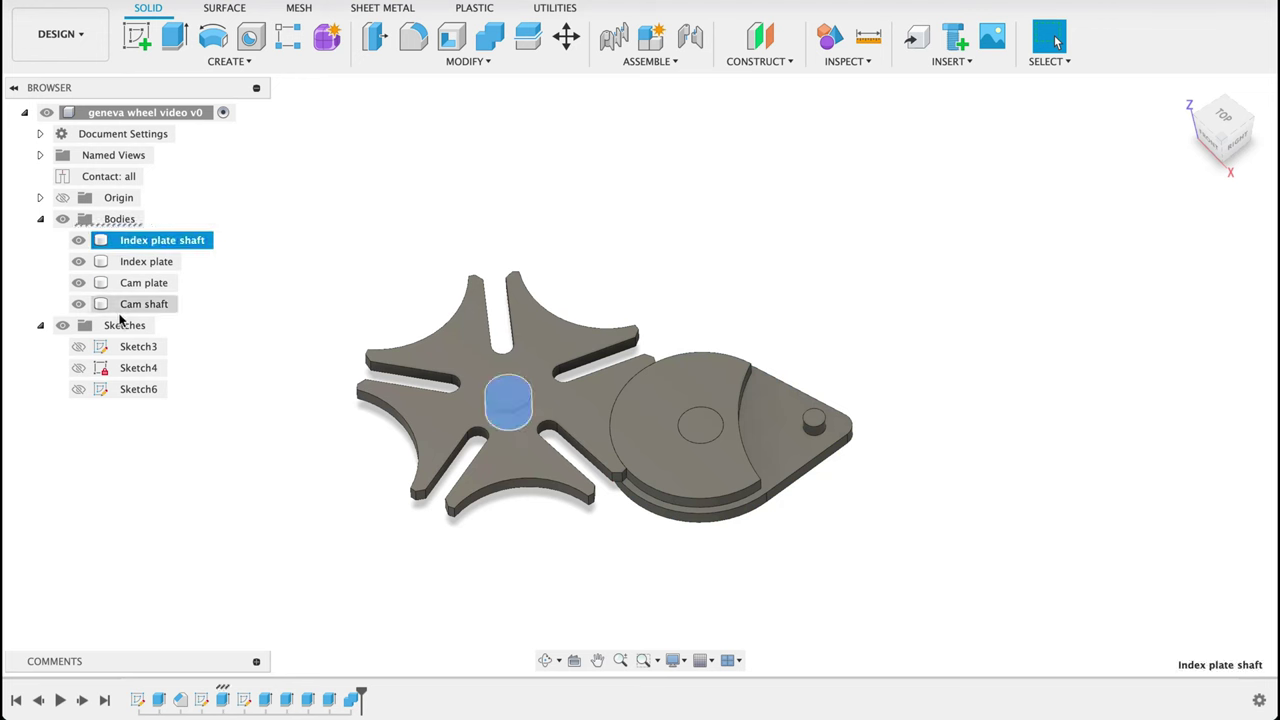
shift+click(126, 304)
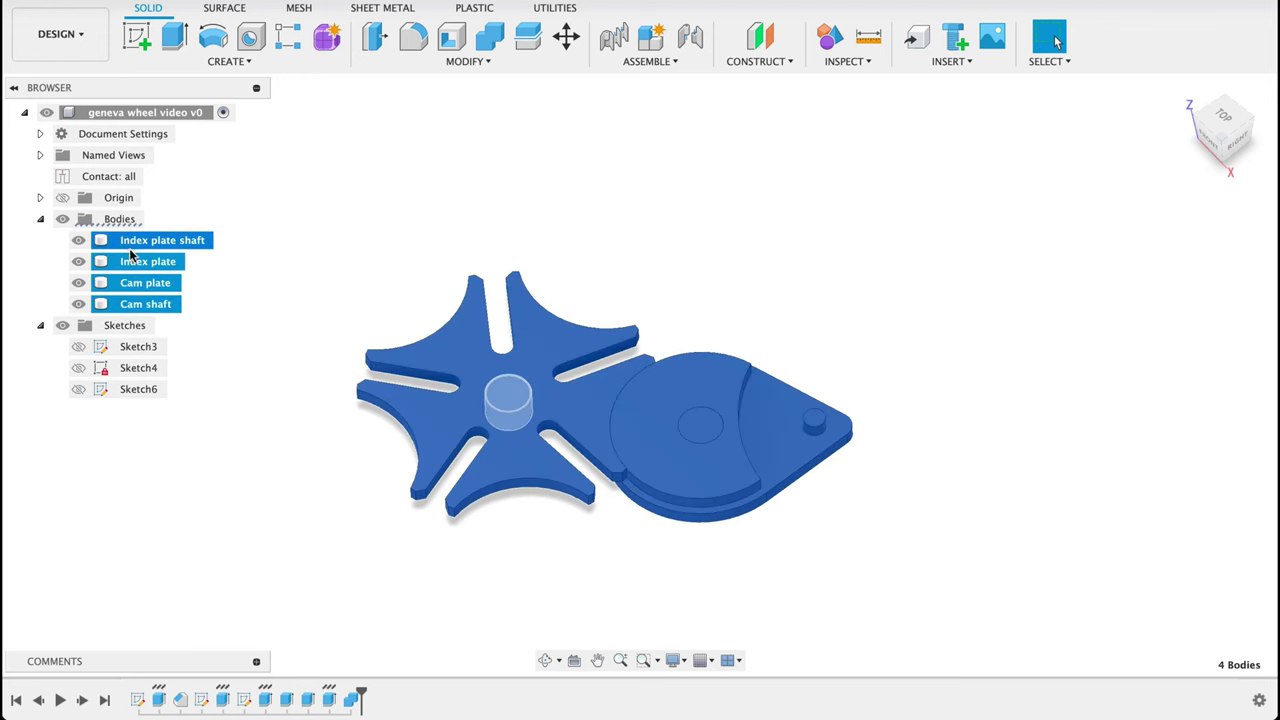
Create components from the four selected bodies, collapse Sketches, and orbit to check the underside
right_click(126, 309)
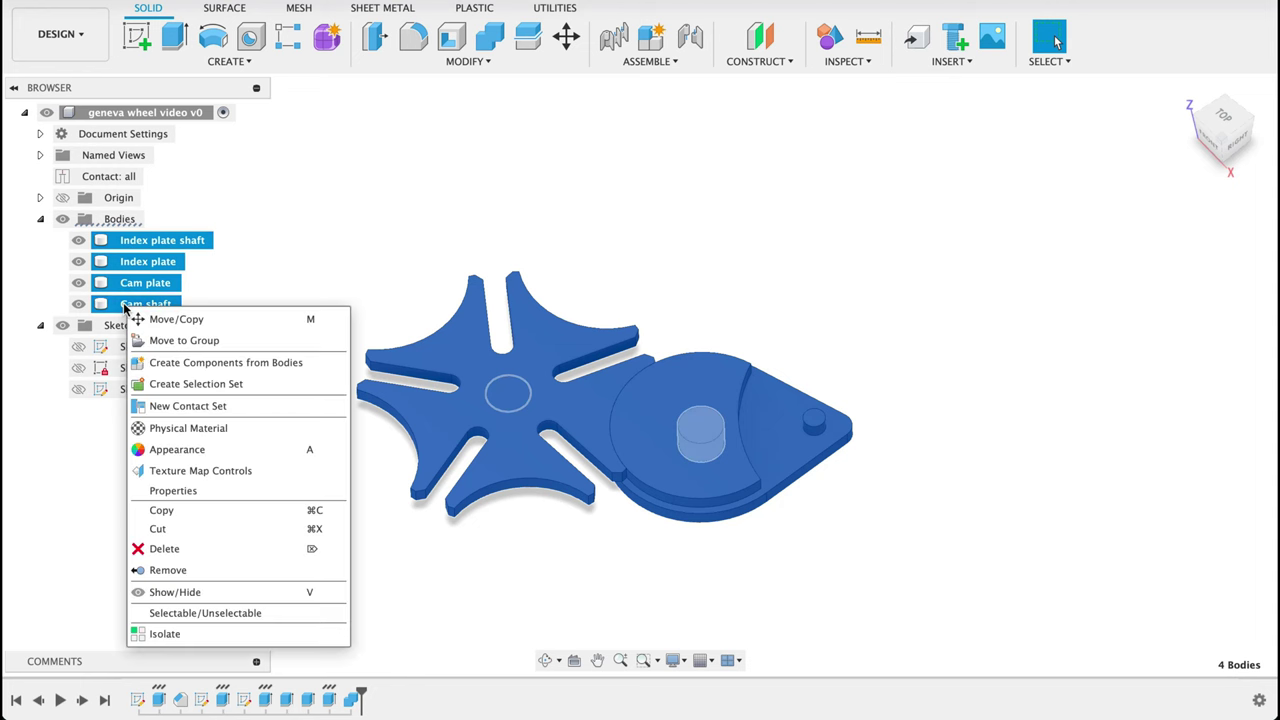
click(200, 363)
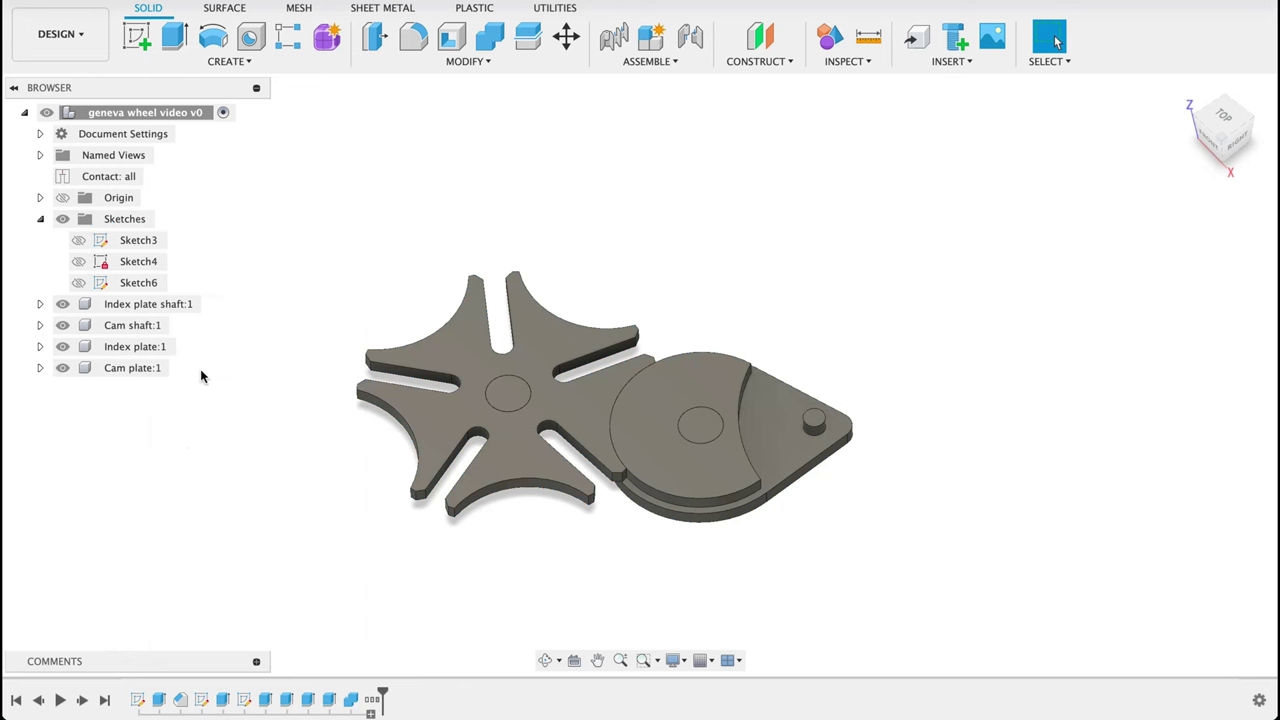
click(40, 219)
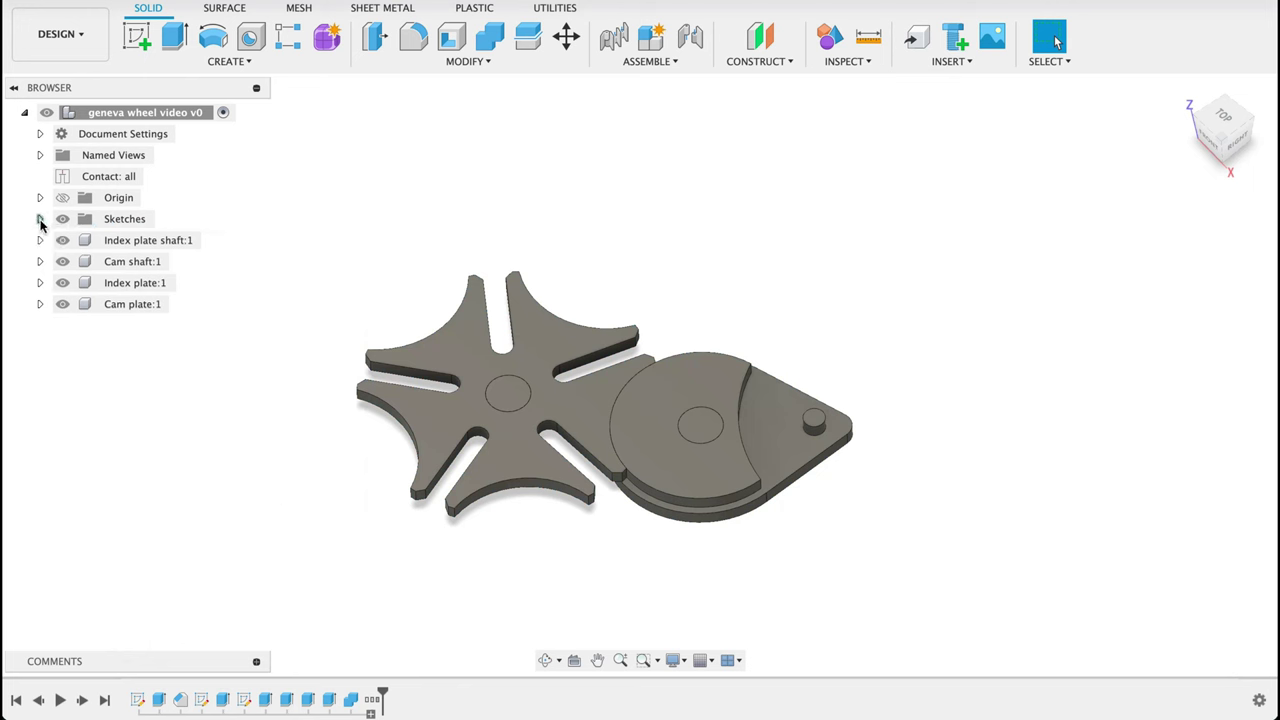
drag(968, 405, 960, 471)
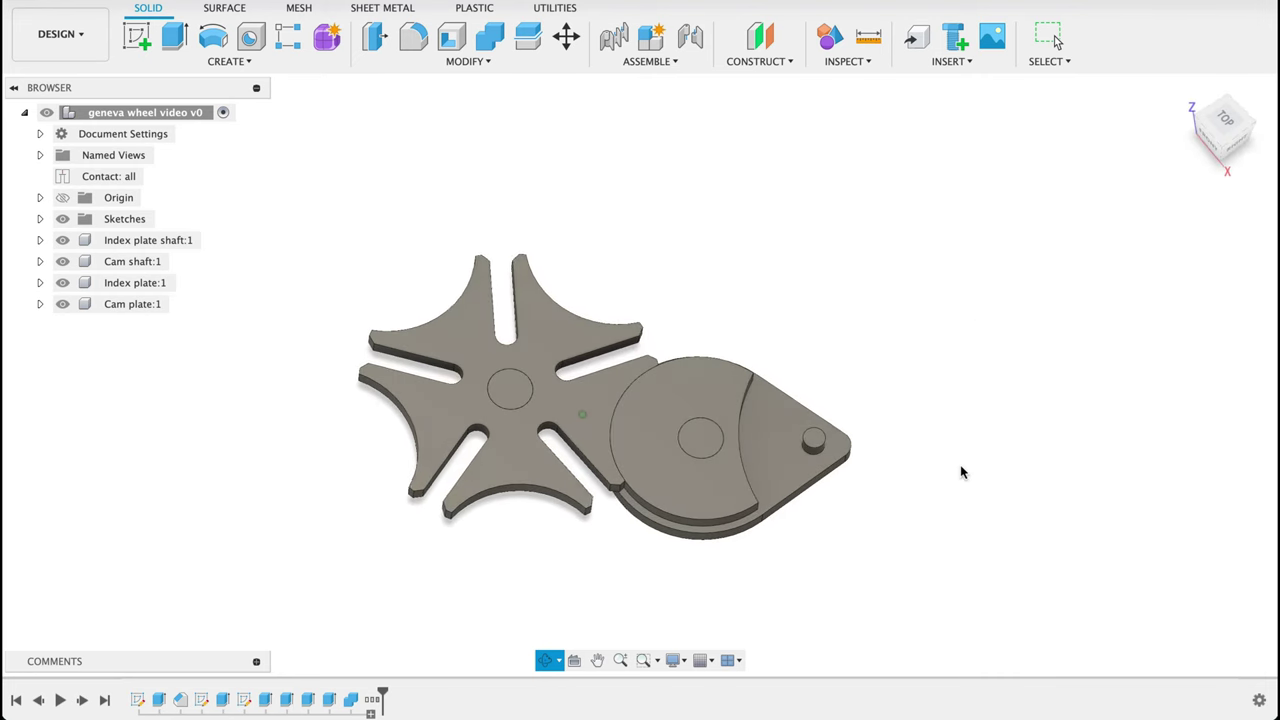
key(Escape)
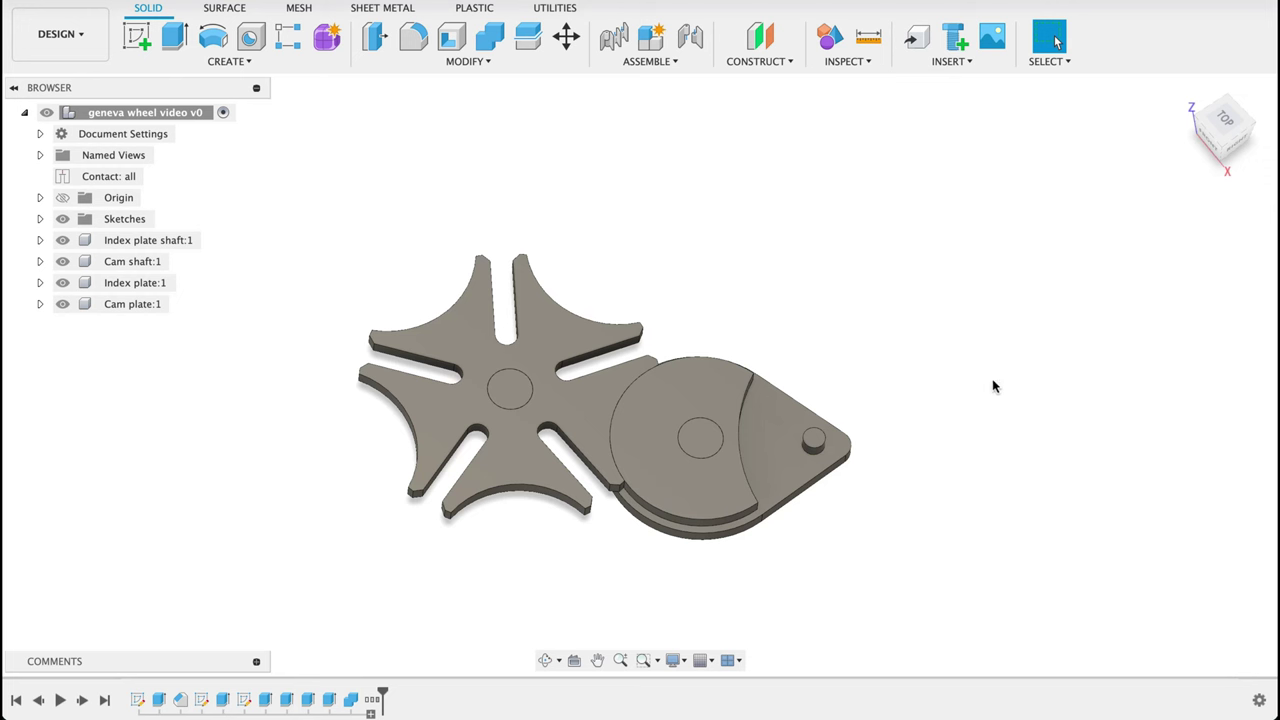
Add revolute joint Revolute 4 about Z between the shaft centre and index plate centre
click(688, 33)
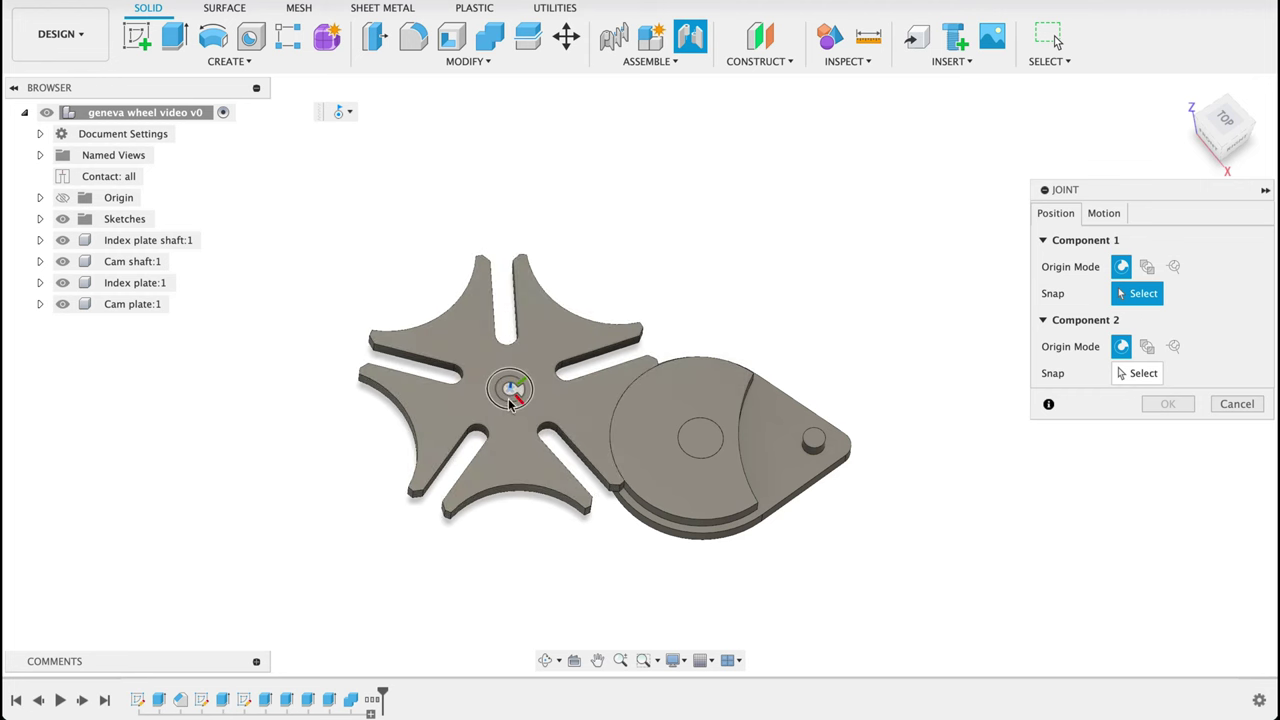
click(1132, 373)
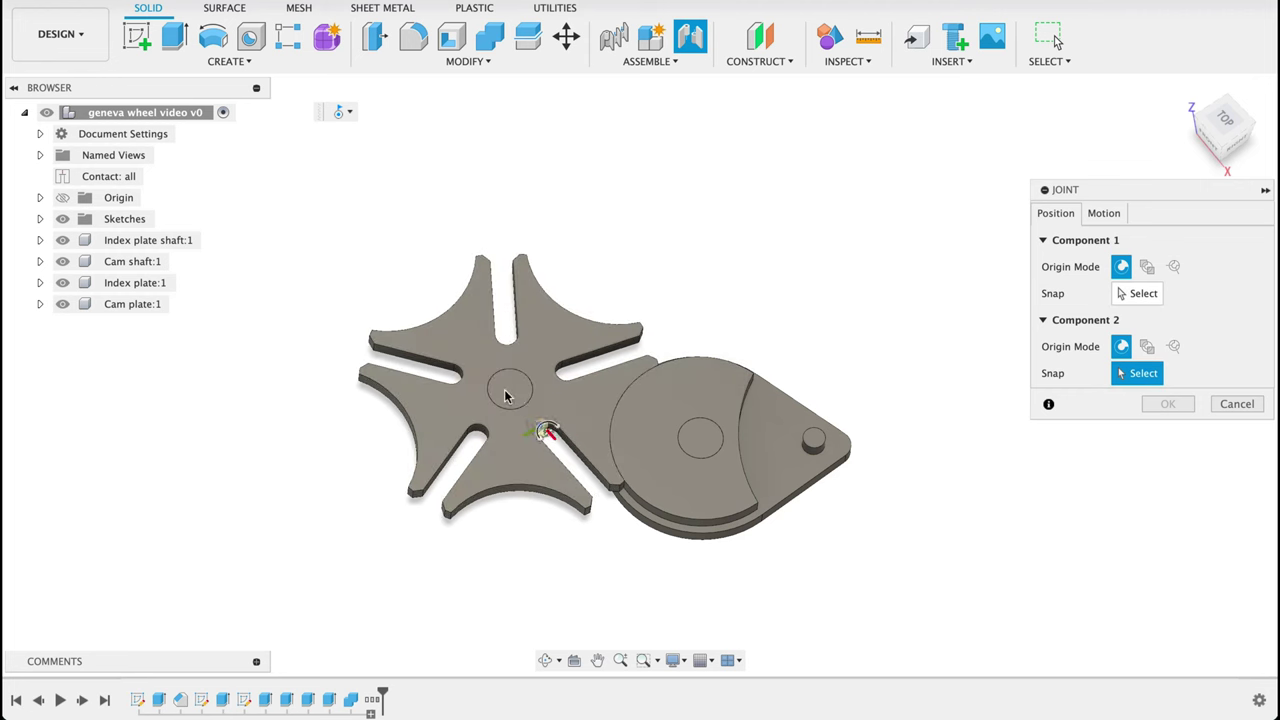
click(510, 392)
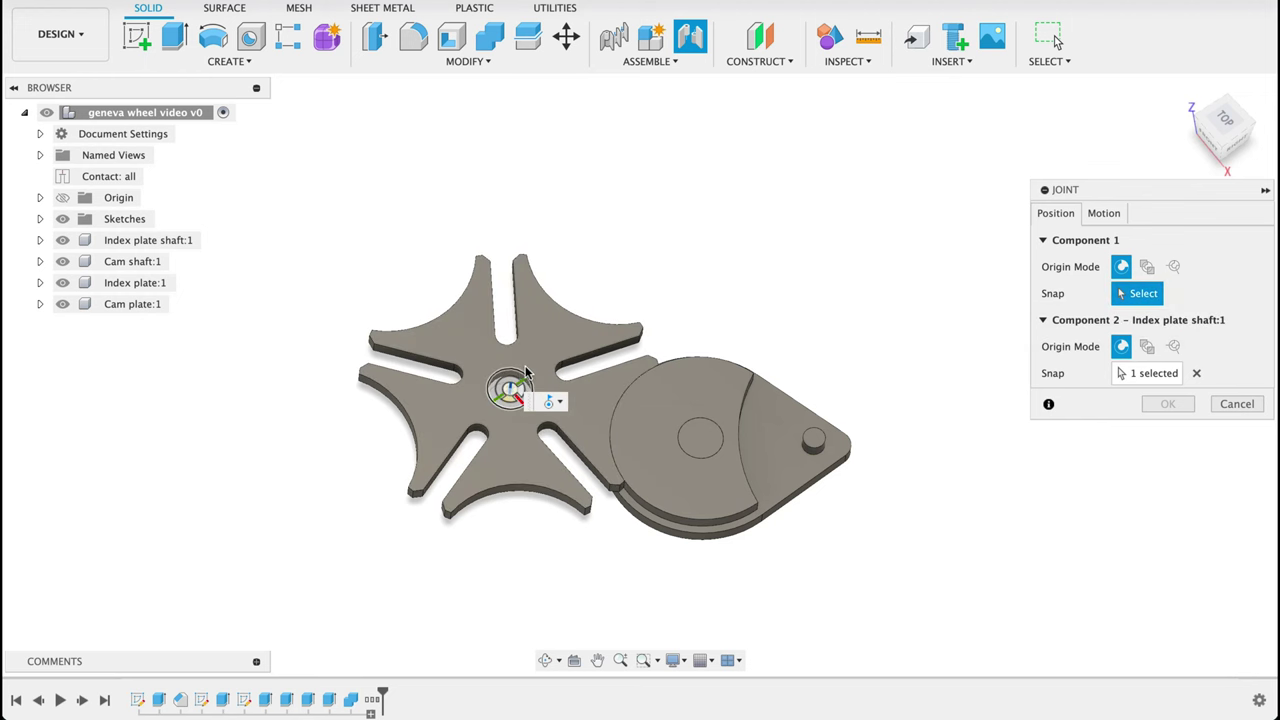
scroll(525, 372, up, 4)
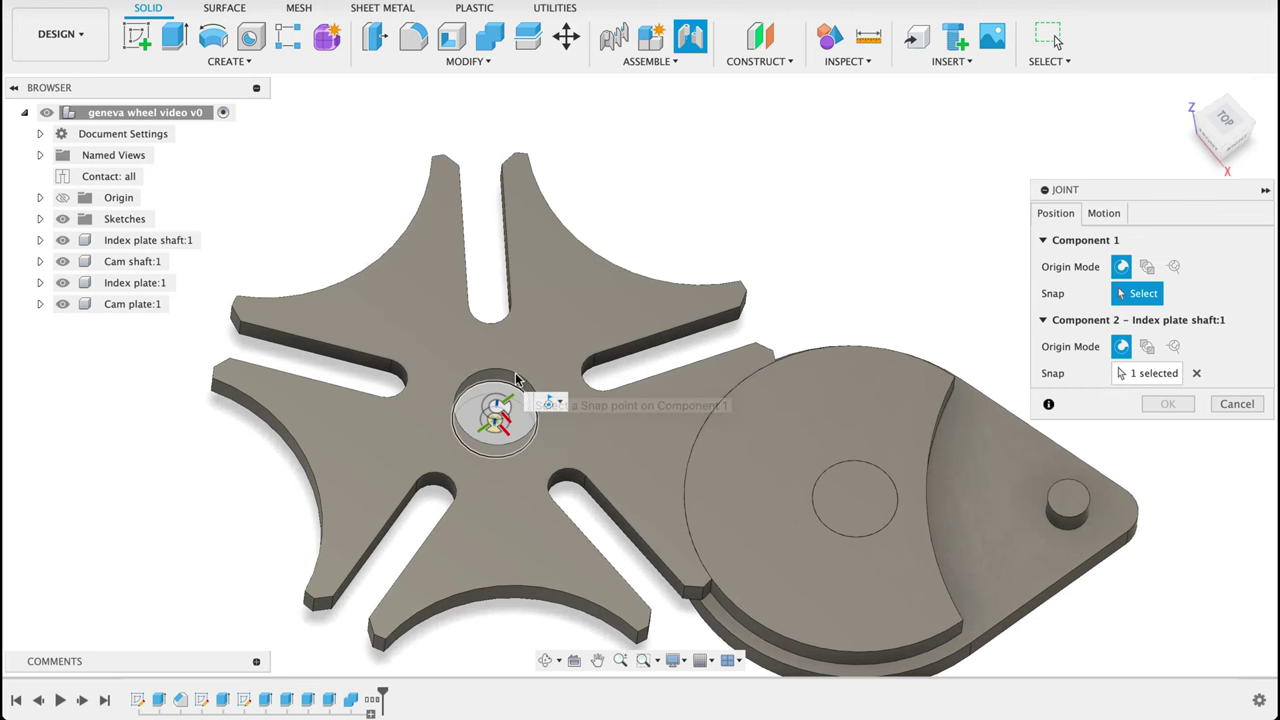
click(521, 379)
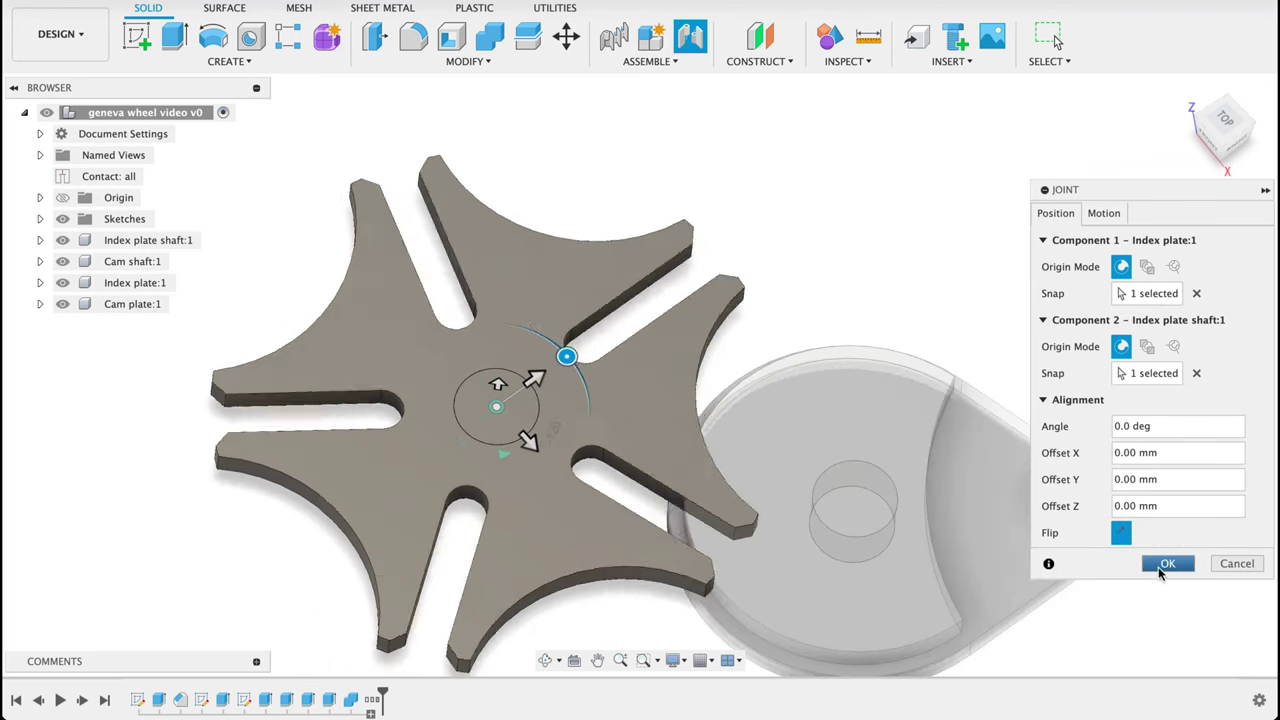
click(1103, 212)
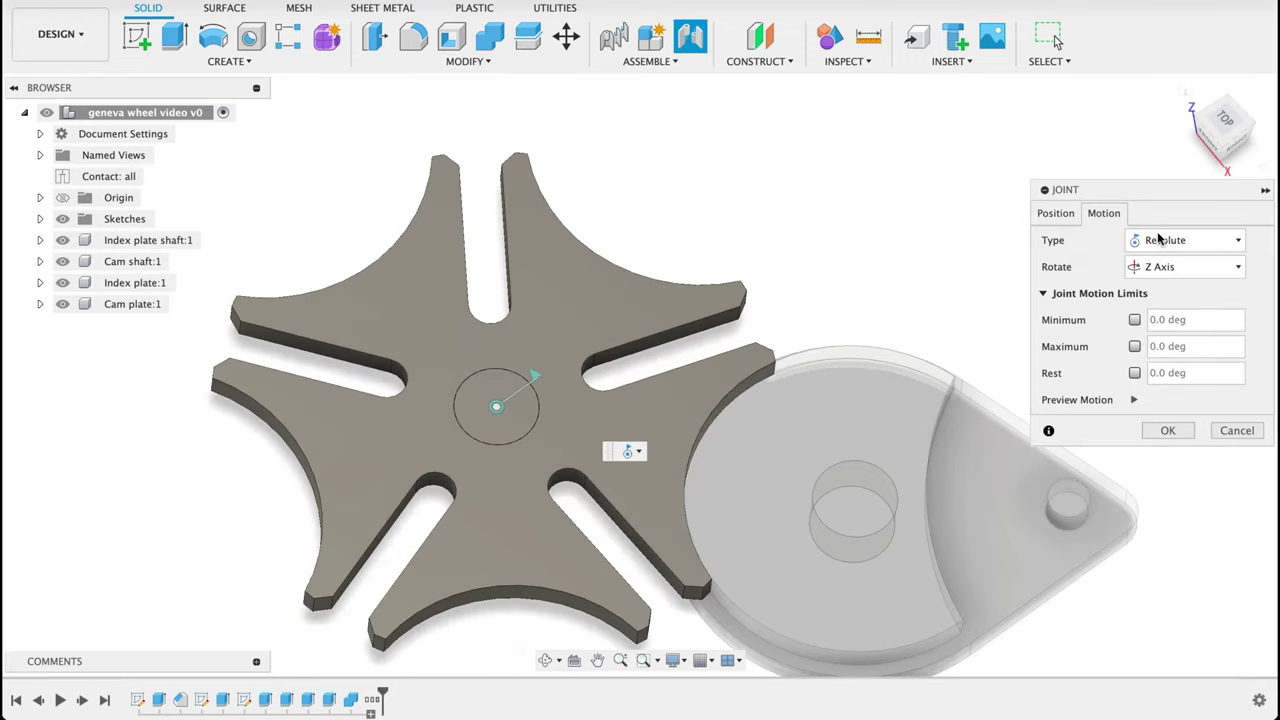
click(1053, 215)
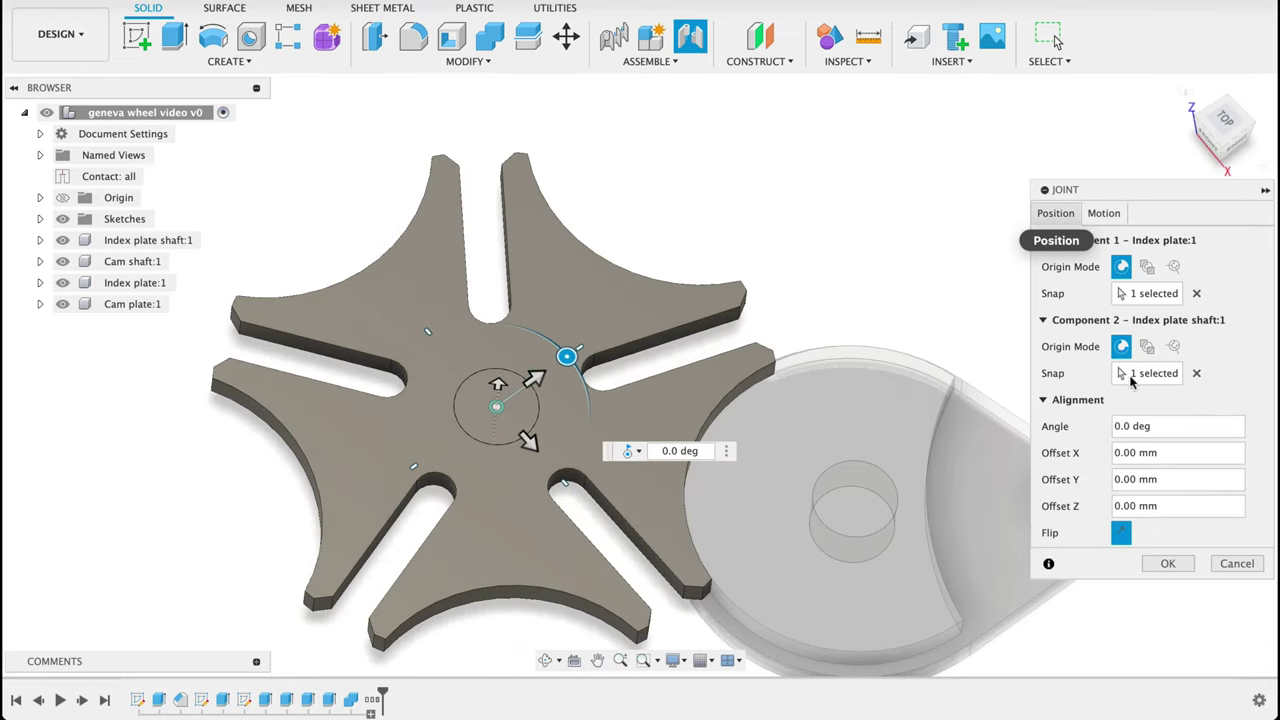
click(1170, 564)
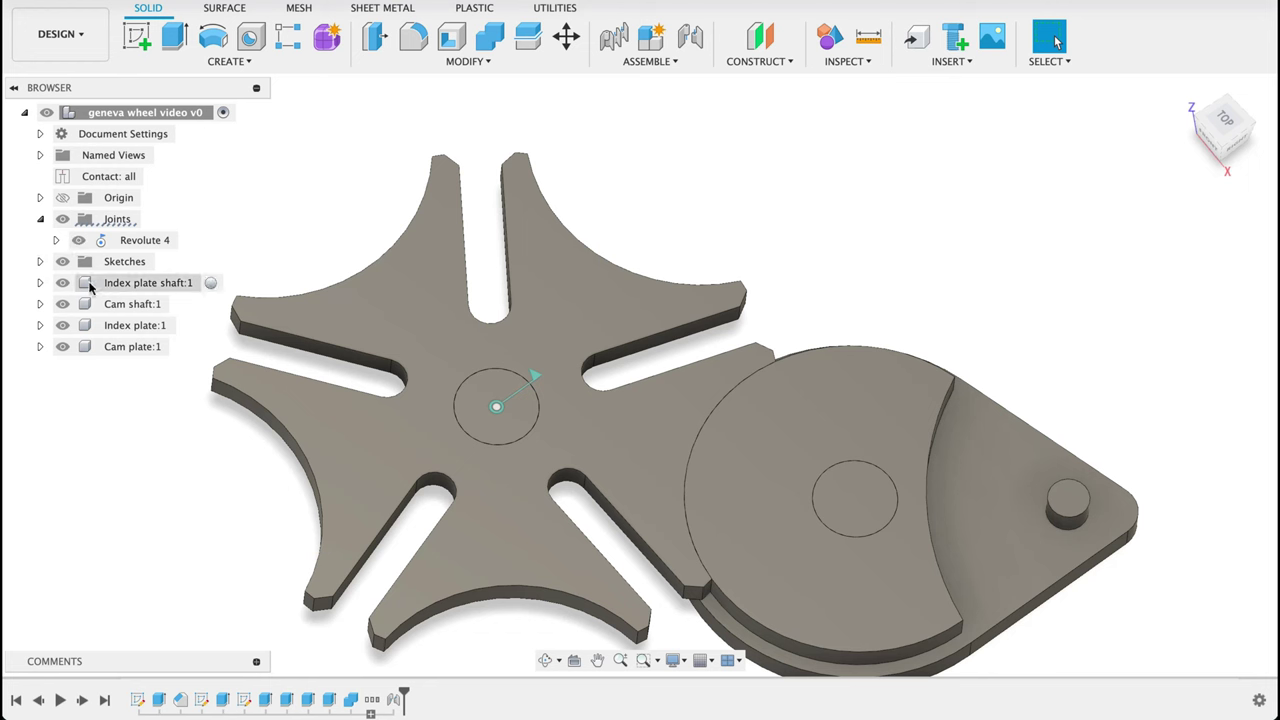
Ground Index plate shaft:1 from its Browser context menu
click(45, 308)
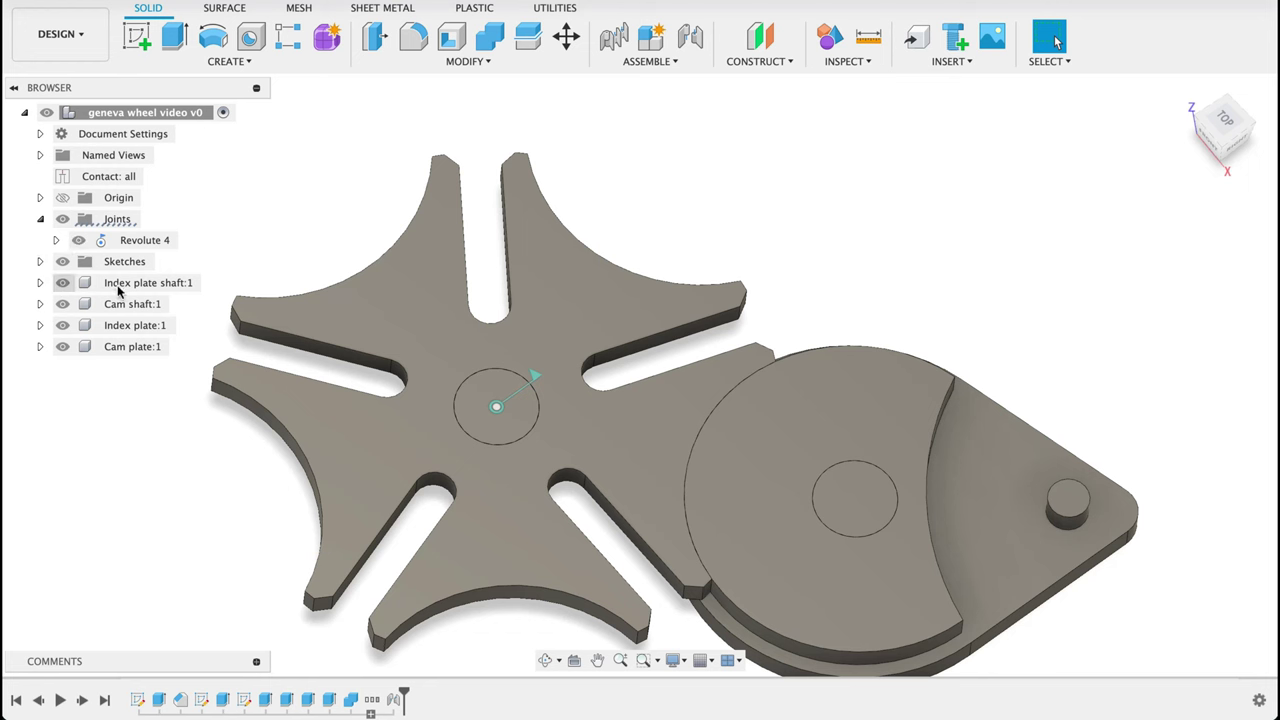
right_click(126, 286)
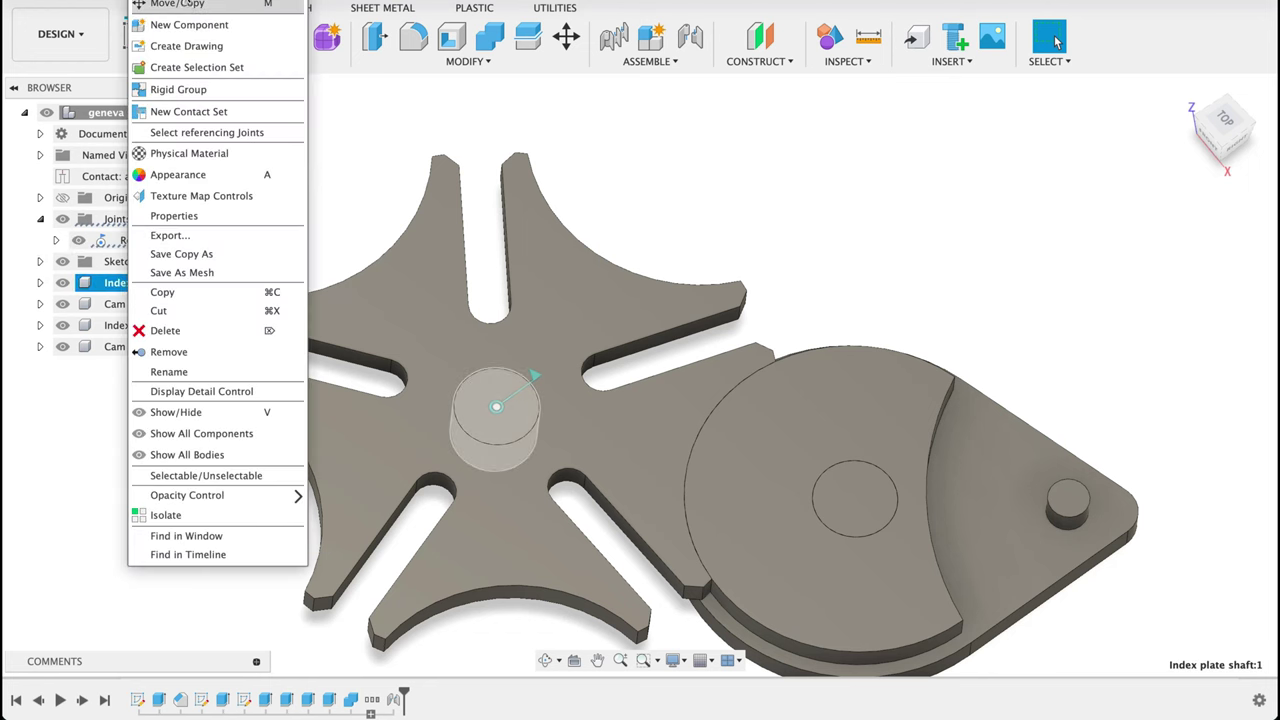
click(481, 433)
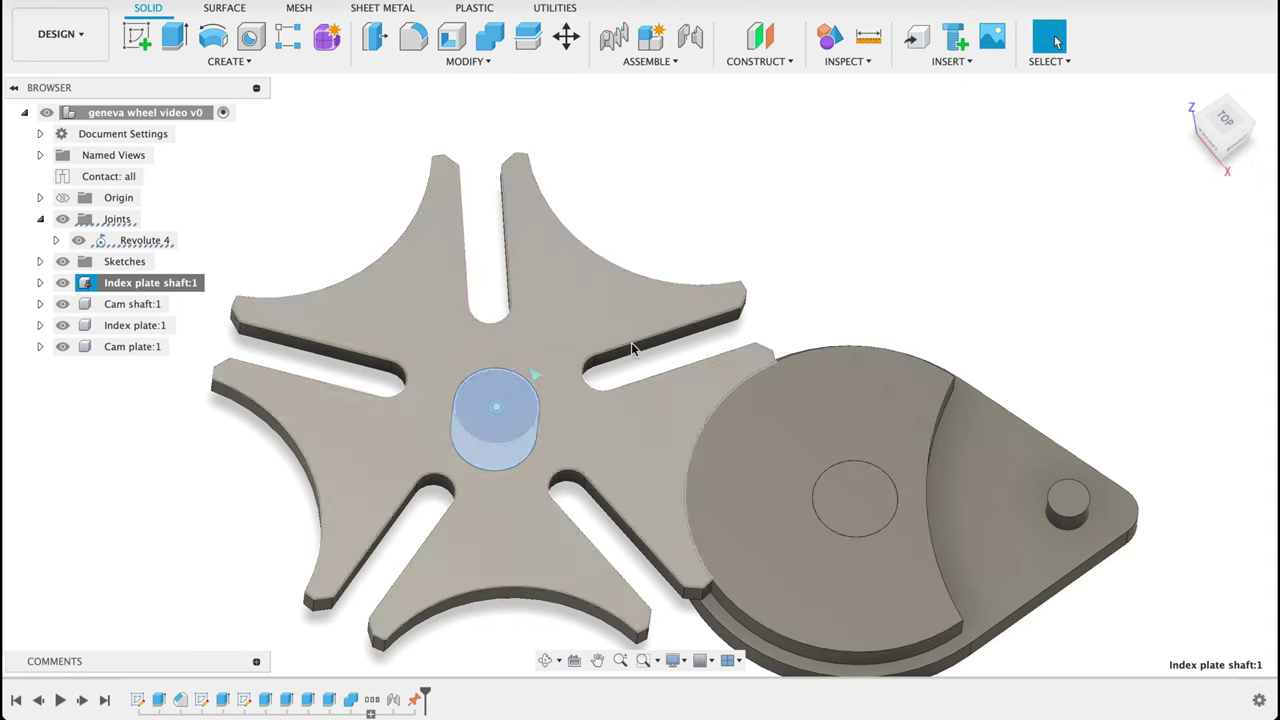
Add revolute joint Revolute 5 about Z linking Cam plate:1's centre hole to Cam shaft:1
click(690, 38)
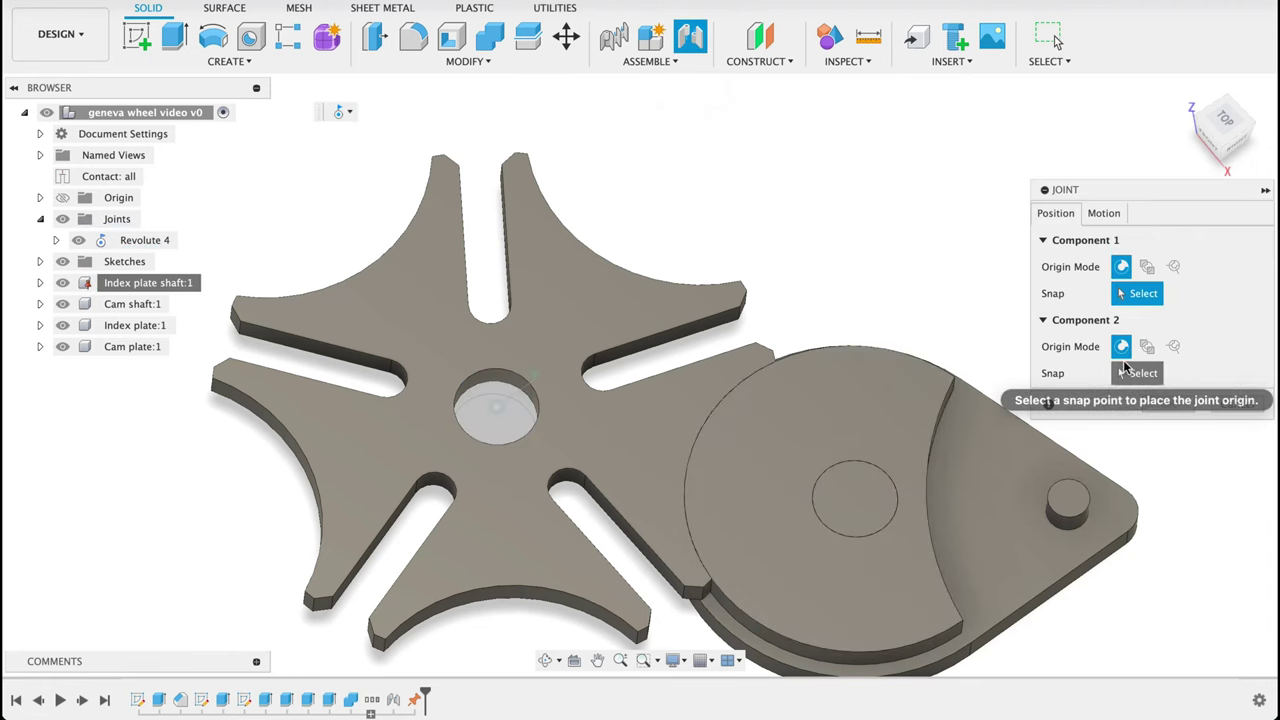
click(1124, 372)
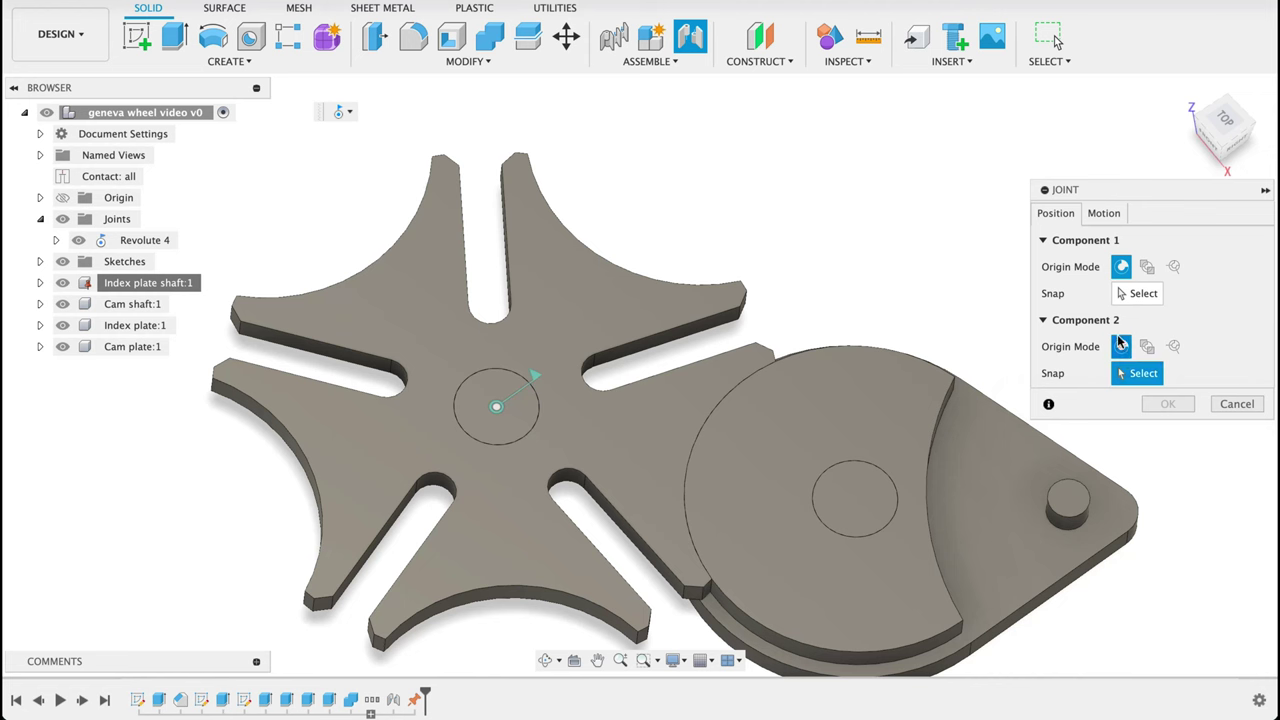
click(852, 504)
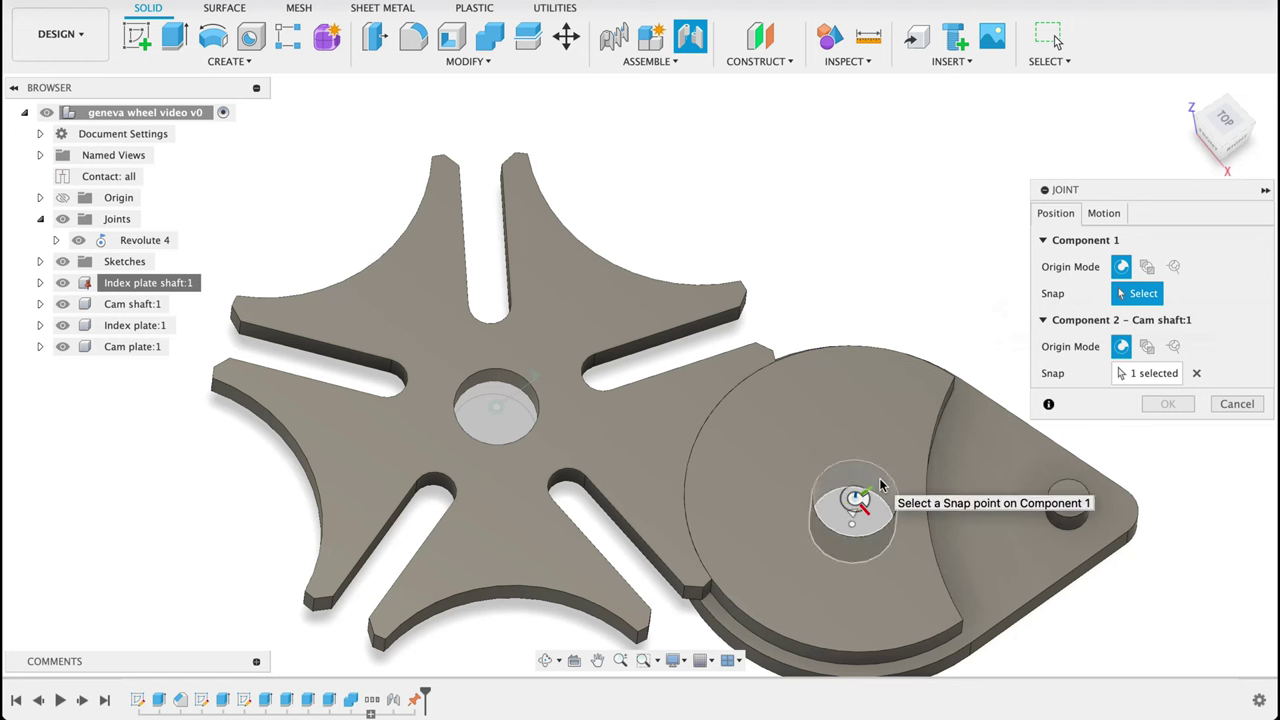
click(855, 500)
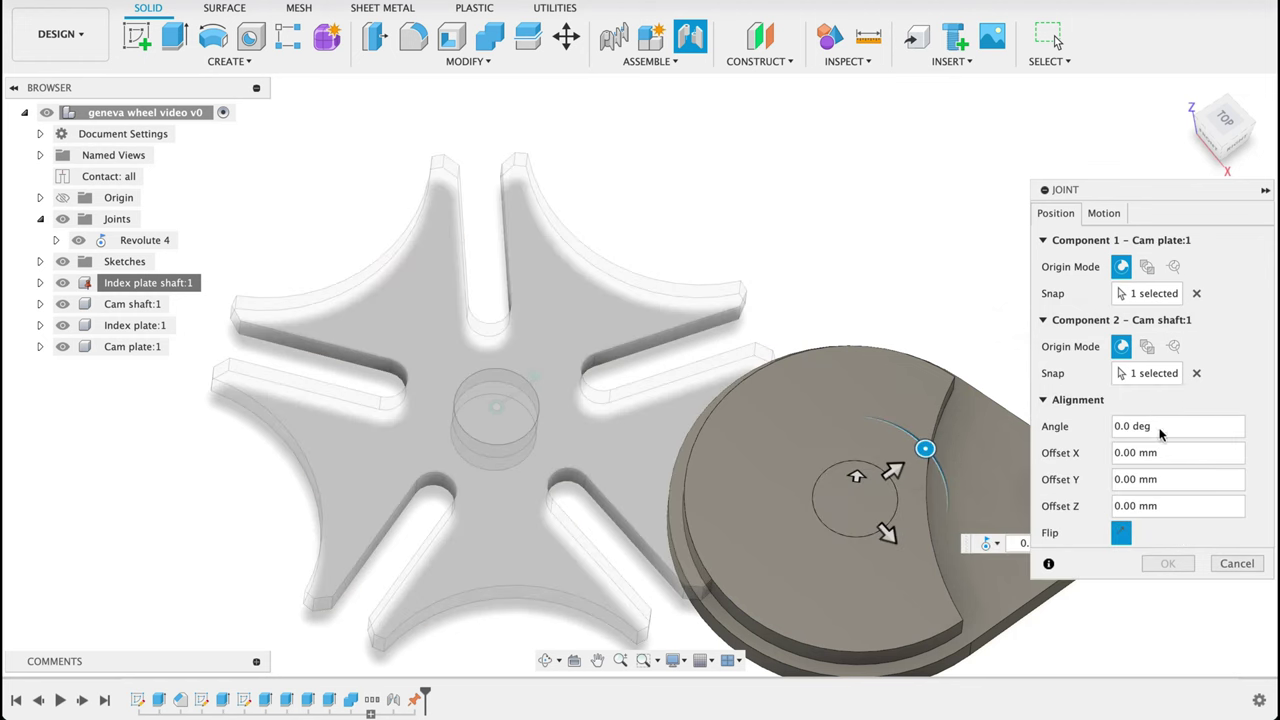
click(1103, 213)
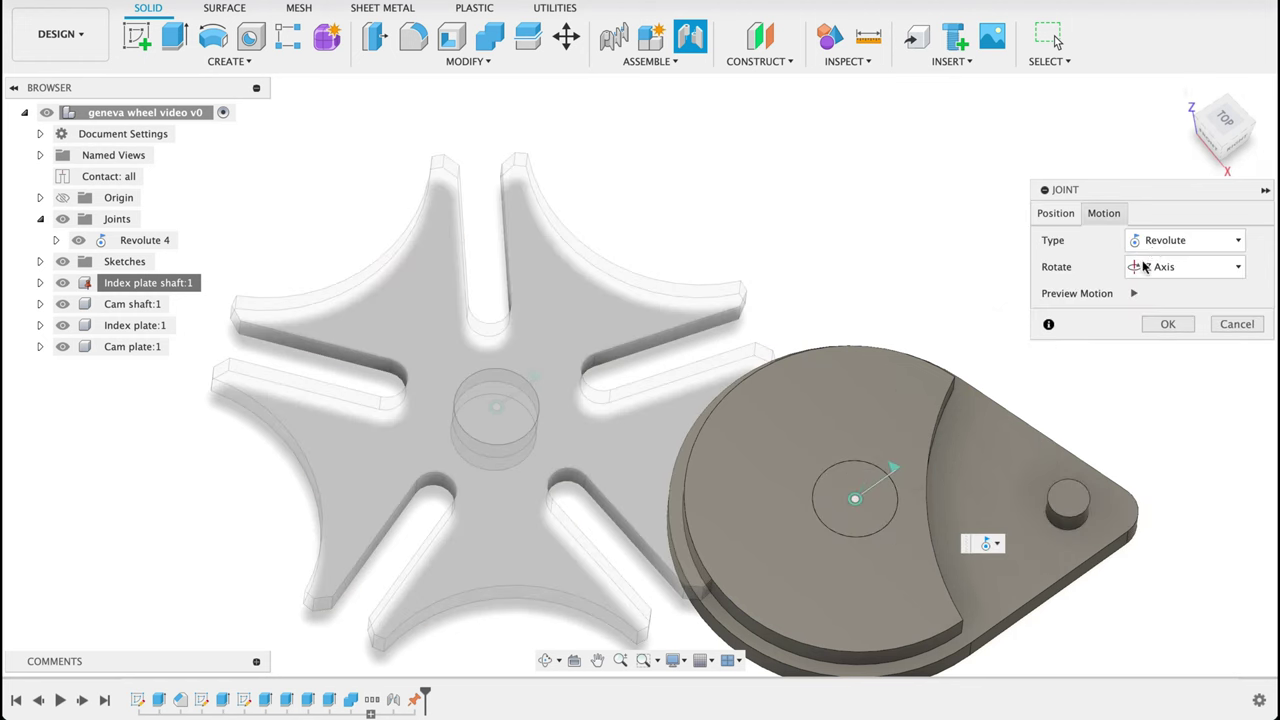
click(1170, 430)
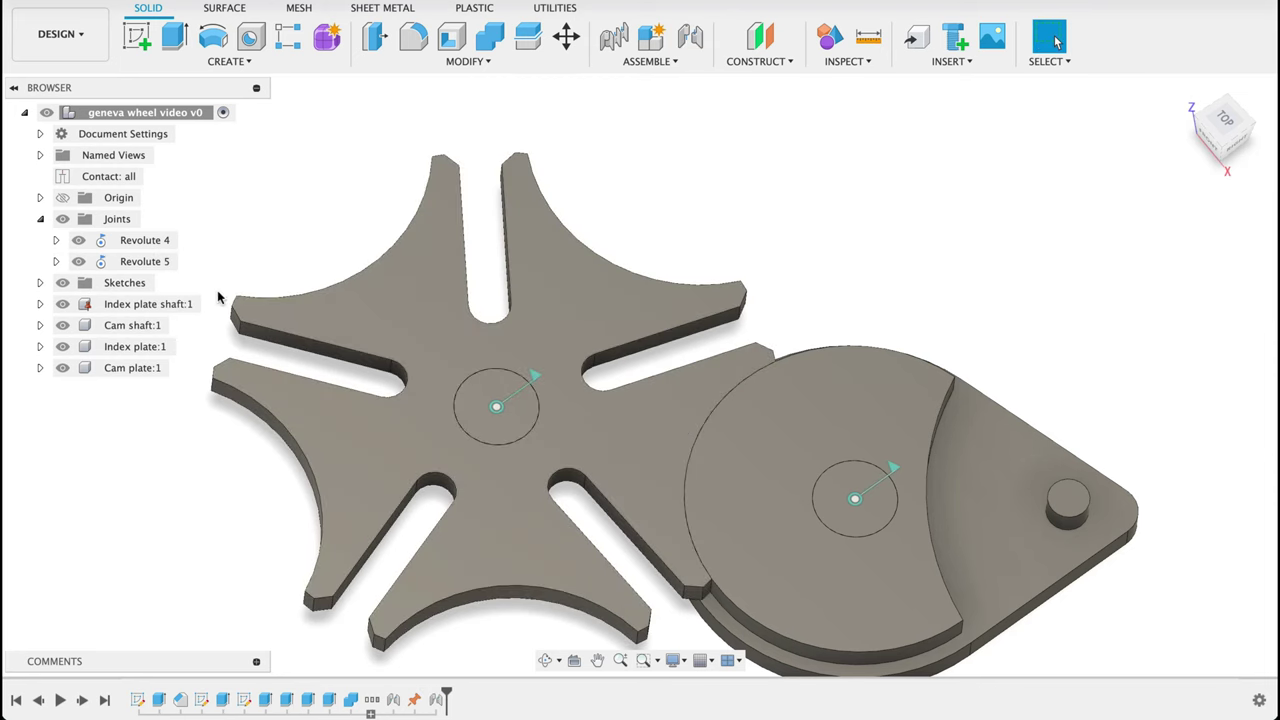
Ground the cam shaft and drag the cam plate to try driving the Geneva wheel
right_click(128, 330)
click(188, 535)
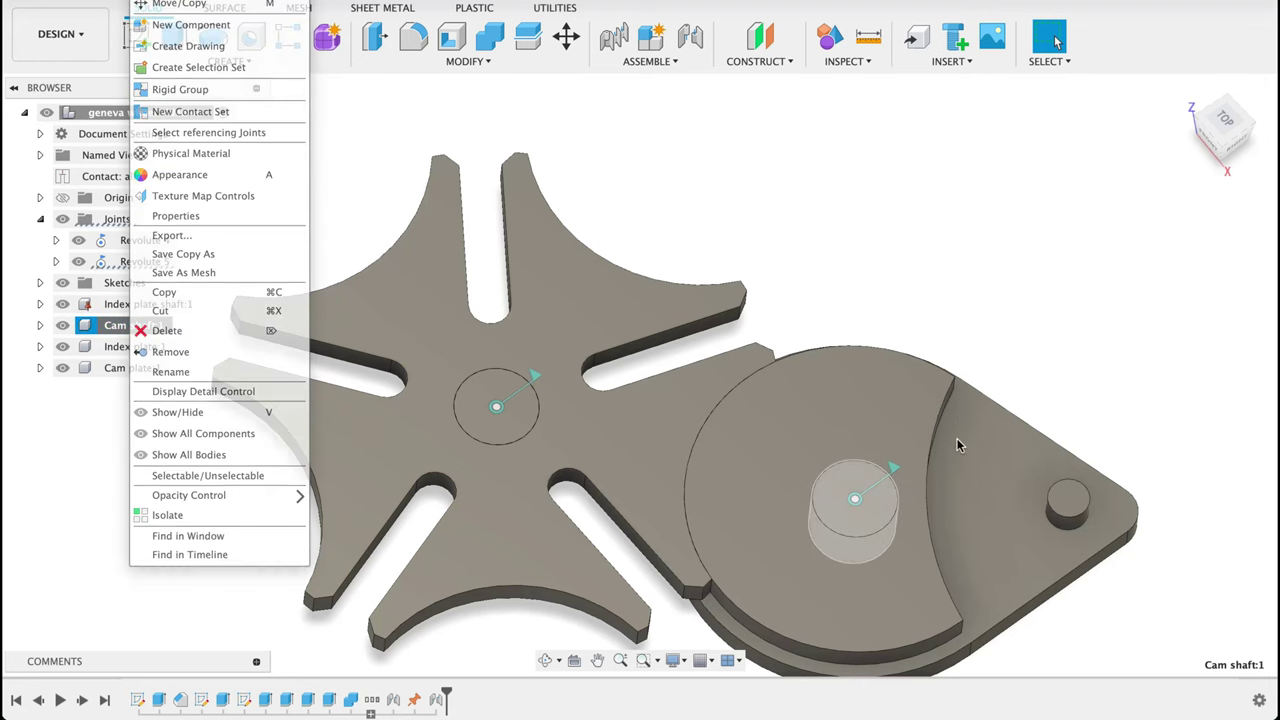
click(1058, 412)
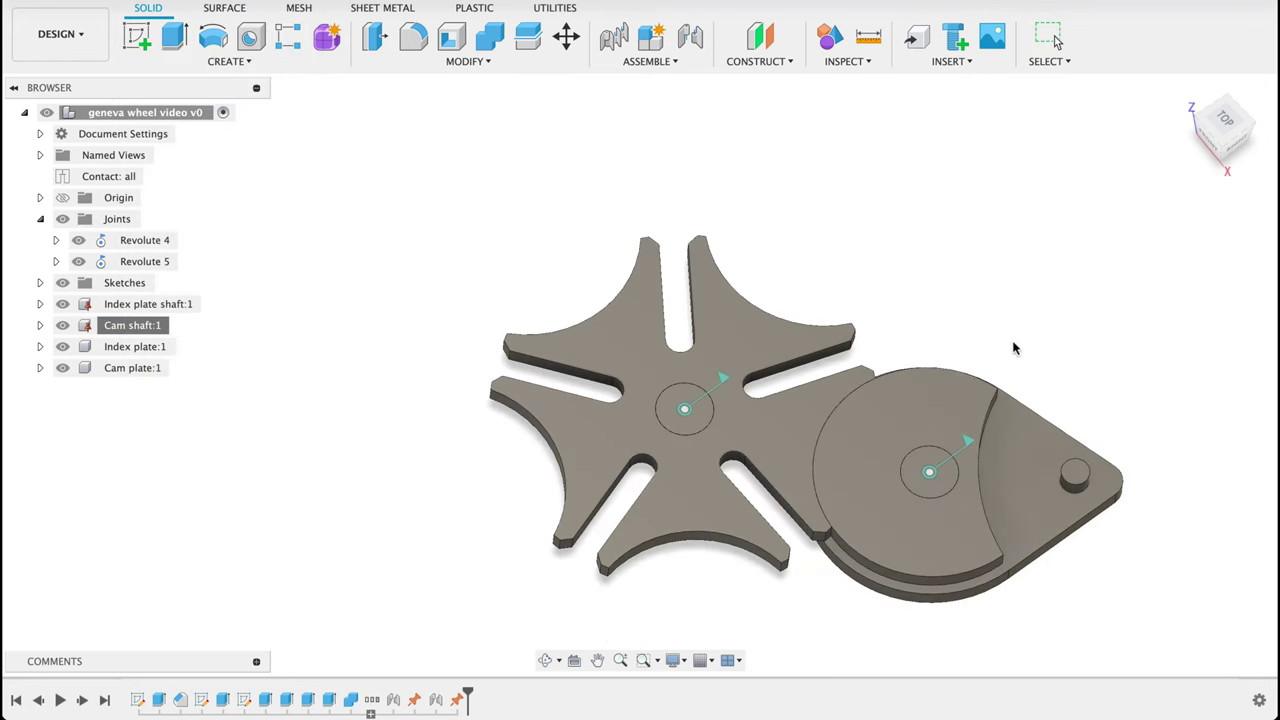
drag(1115, 481, 823, 215)
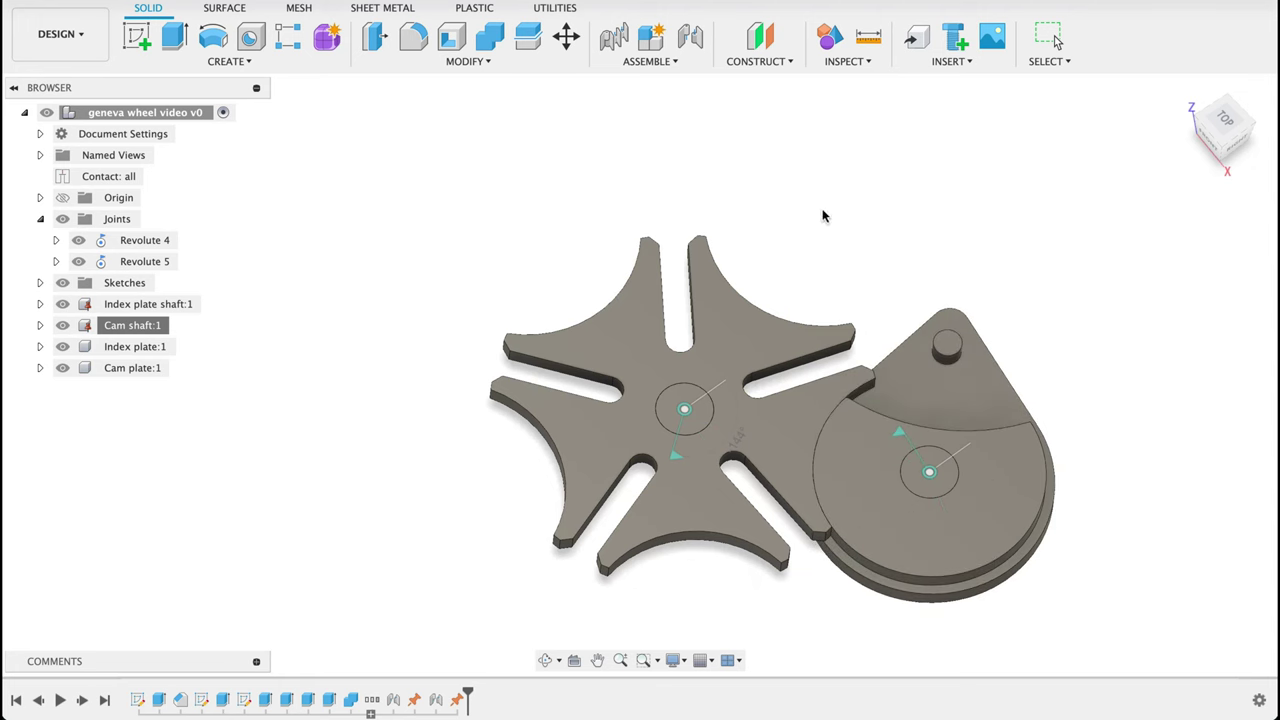
Enable All Contact, then turn the cam plate so its pin drives the index plate
click(649, 63)
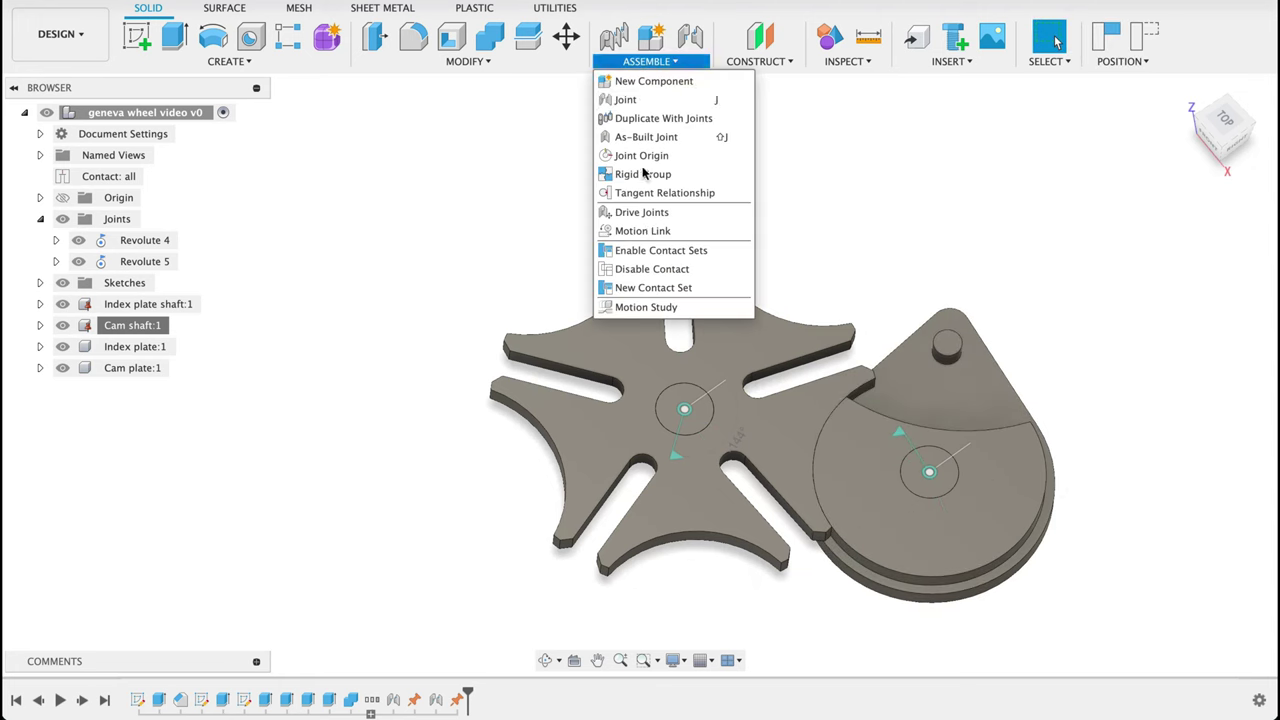
click(655, 251)
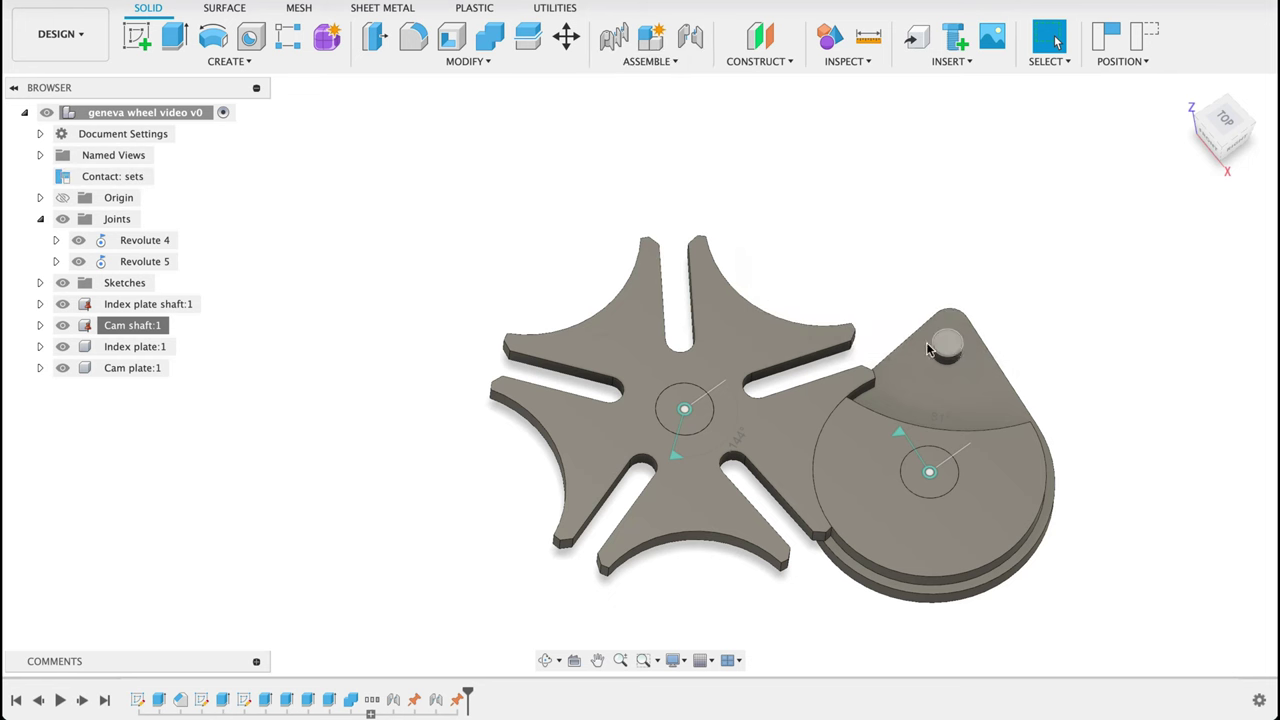
drag(928, 349, 531, 67)
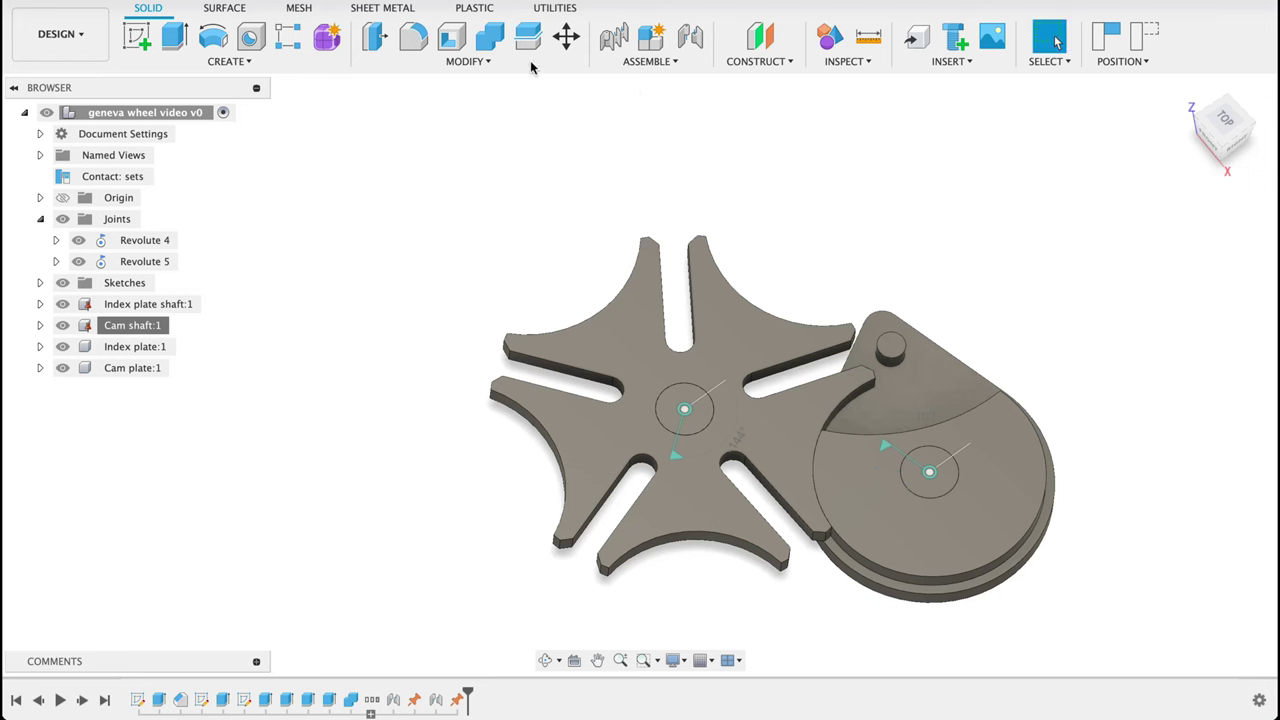
click(649, 61)
click(657, 251)
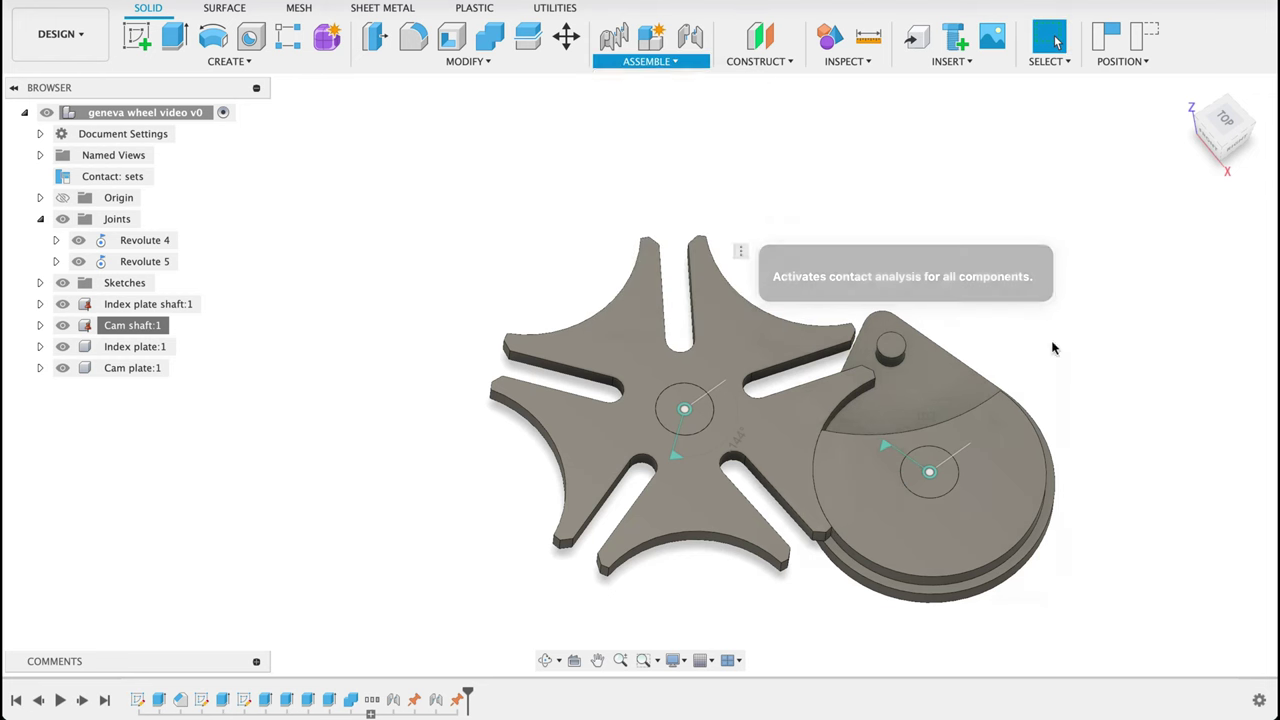
drag(849, 372, 1092, 278)
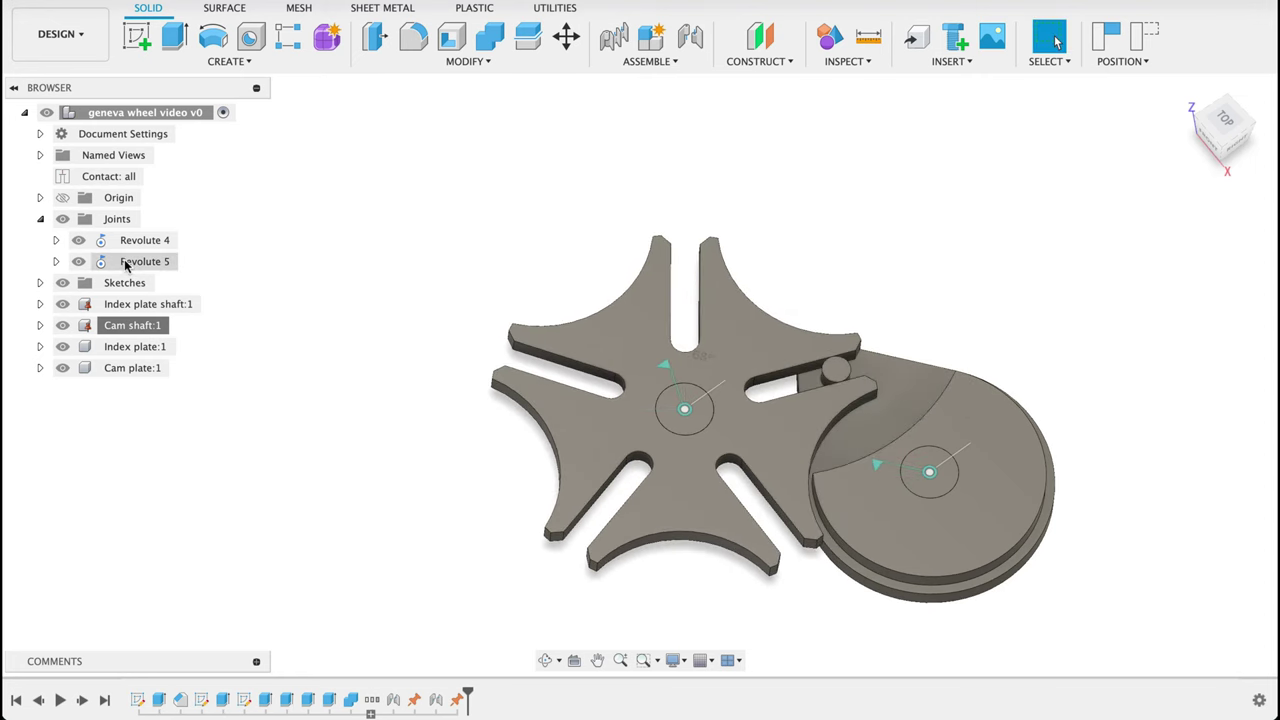
Animate the joint relationships of Revolute 5 to preview the linked motion
right_click(126, 263)
click(183, 426)
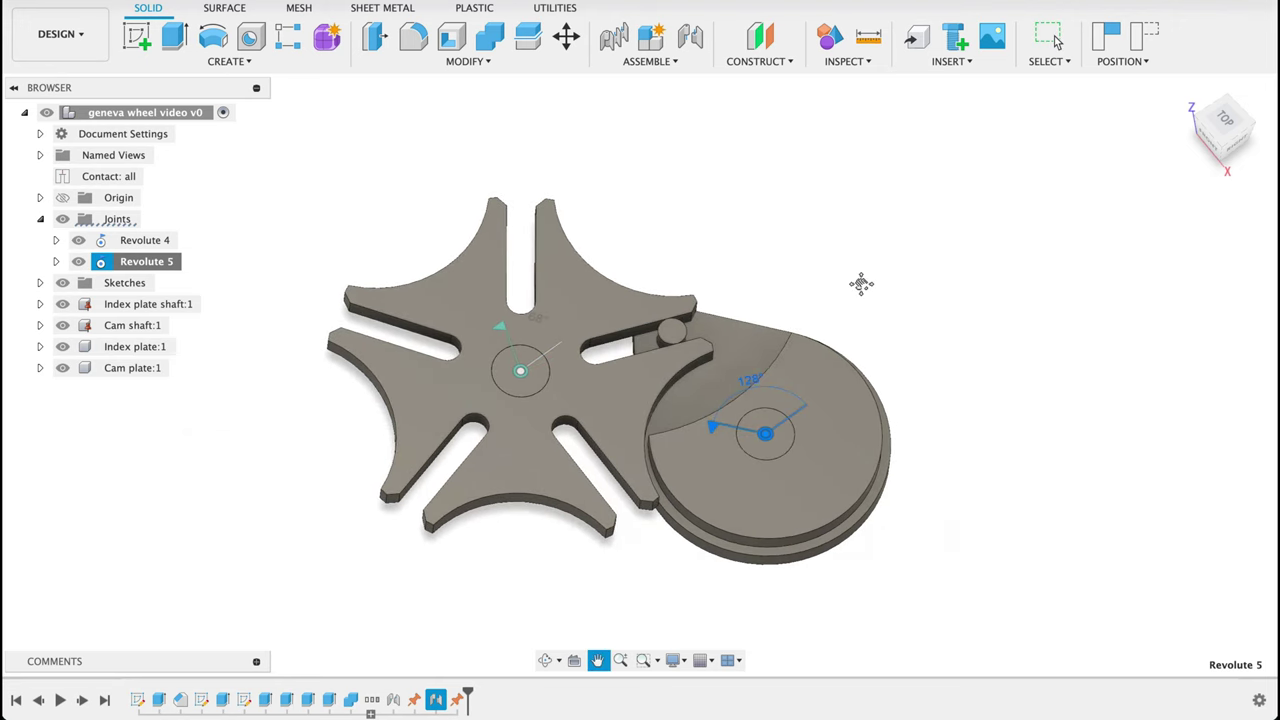
right_click(834, 444)
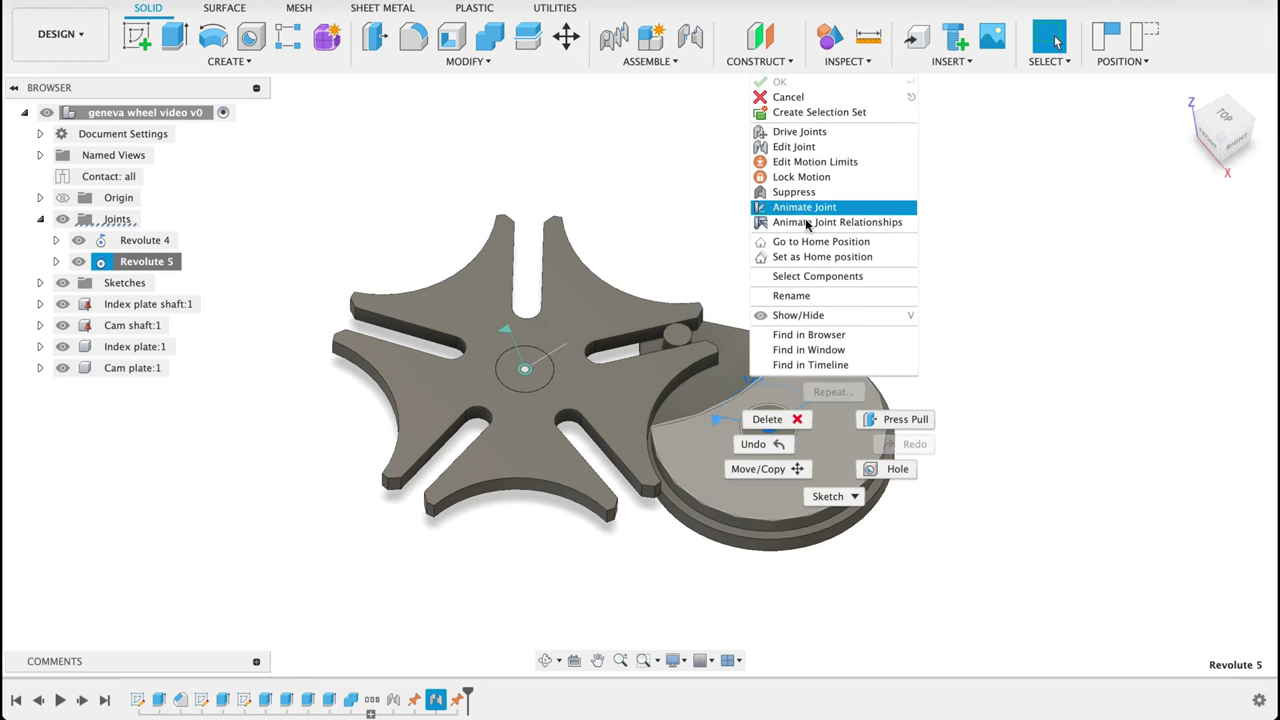
Select the cam plate's top face and bring up its context menu
click(680, 222)
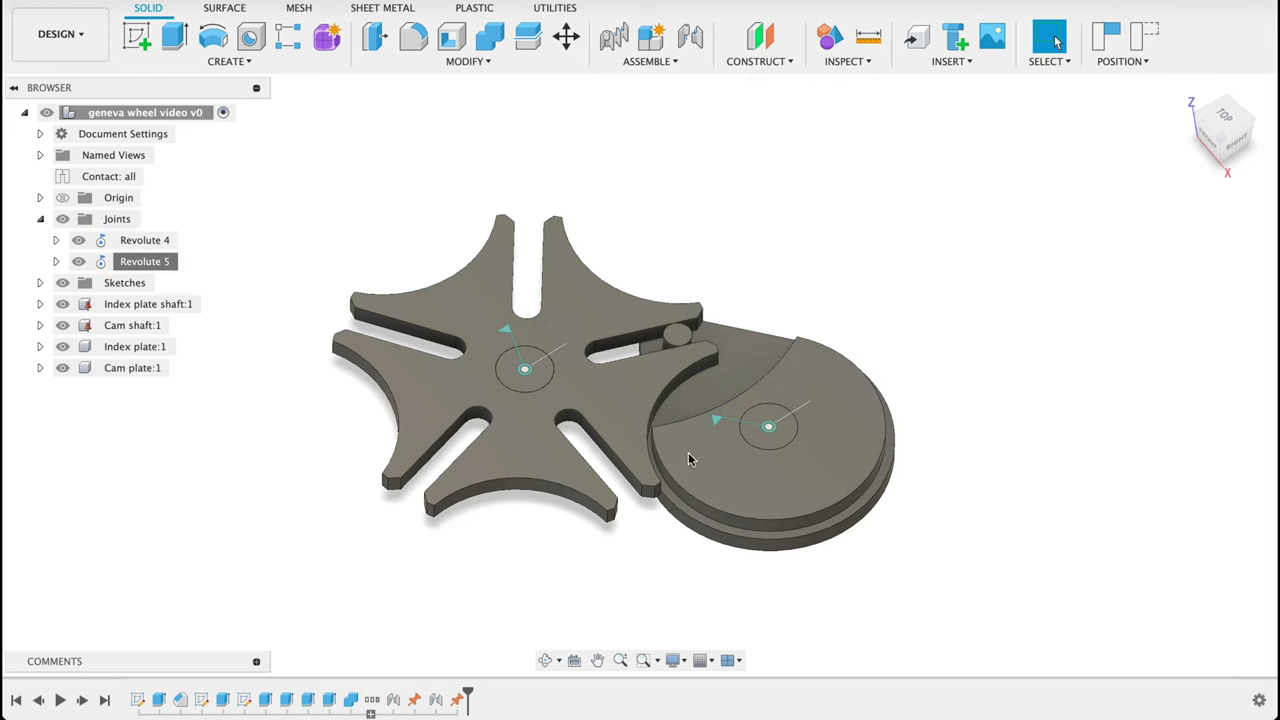
click(800, 384)
right_click(802, 382)
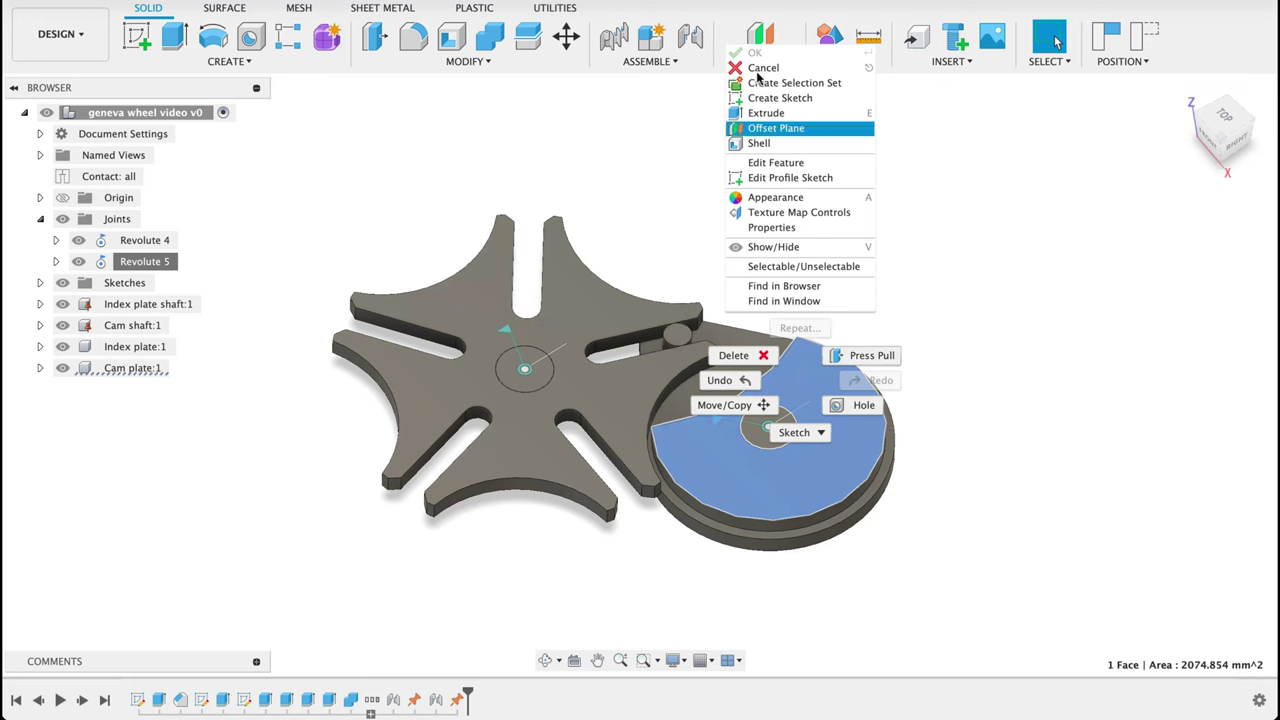
Search the appearance library for black and add Chrome – Black to the design
click(761, 197)
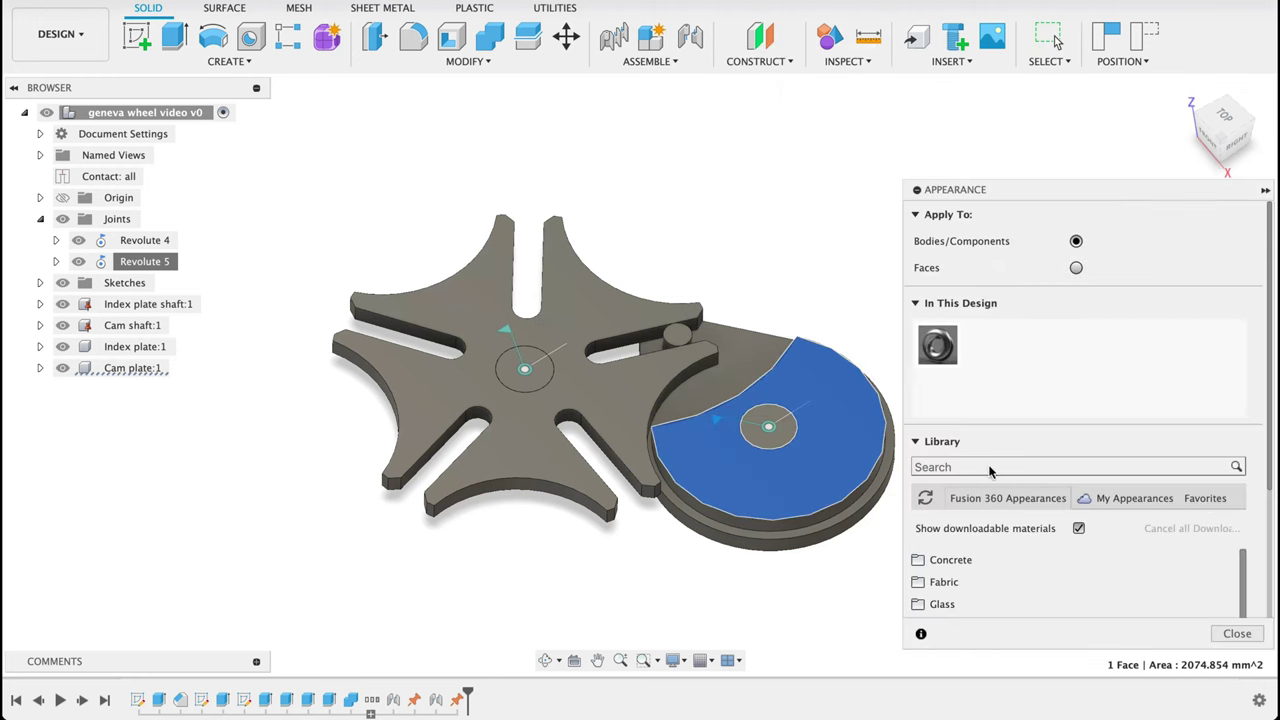
click(989, 467)
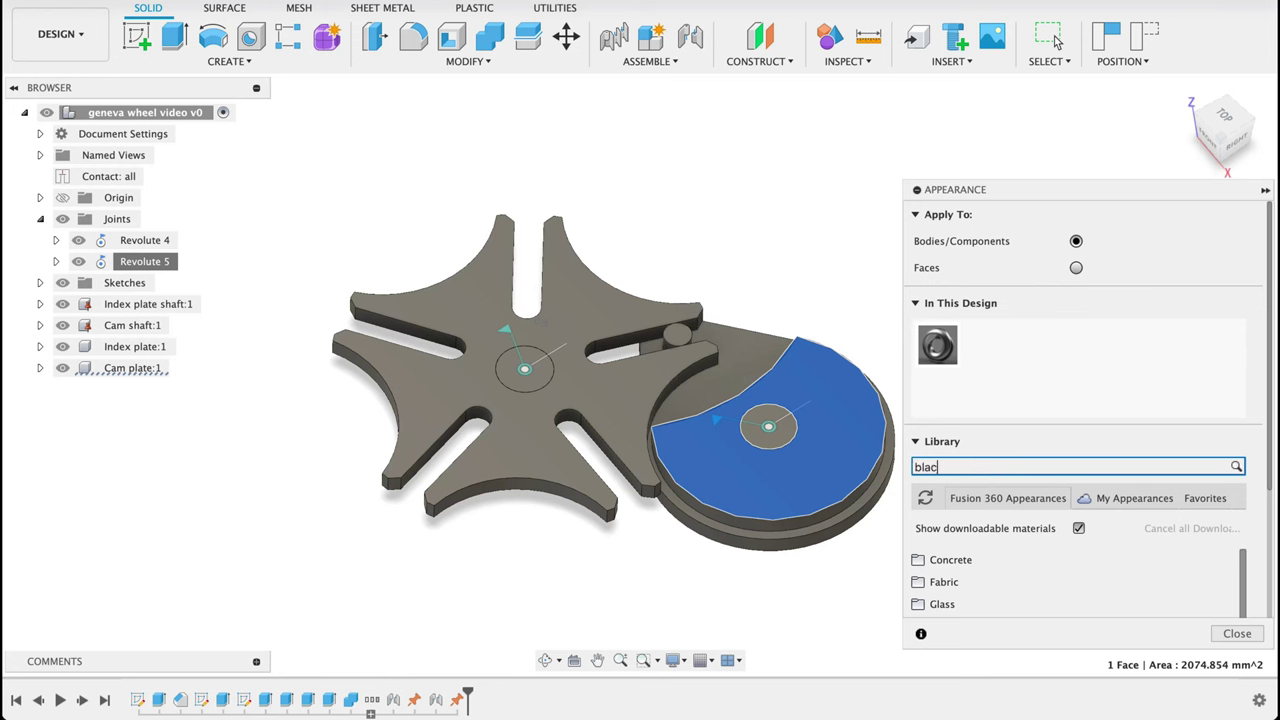
key(Return)
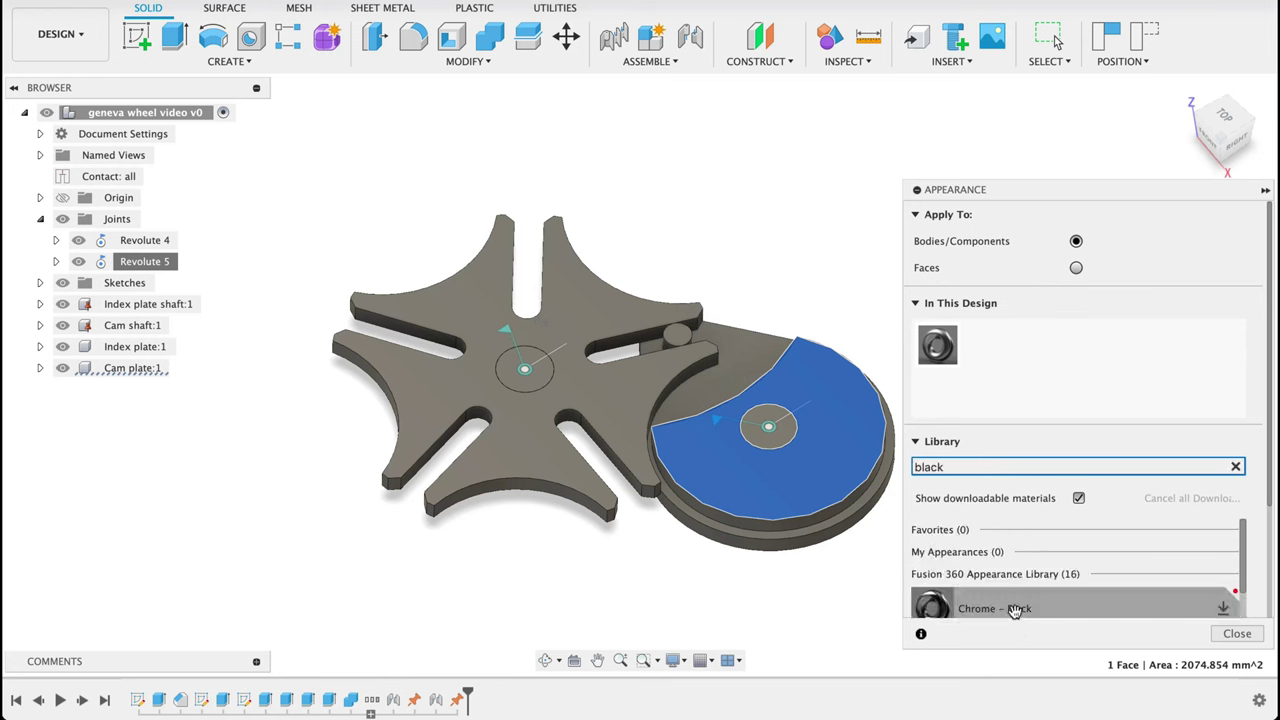
drag(1015, 608, 1055, 442)
drag(1055, 368, 1042, 388)
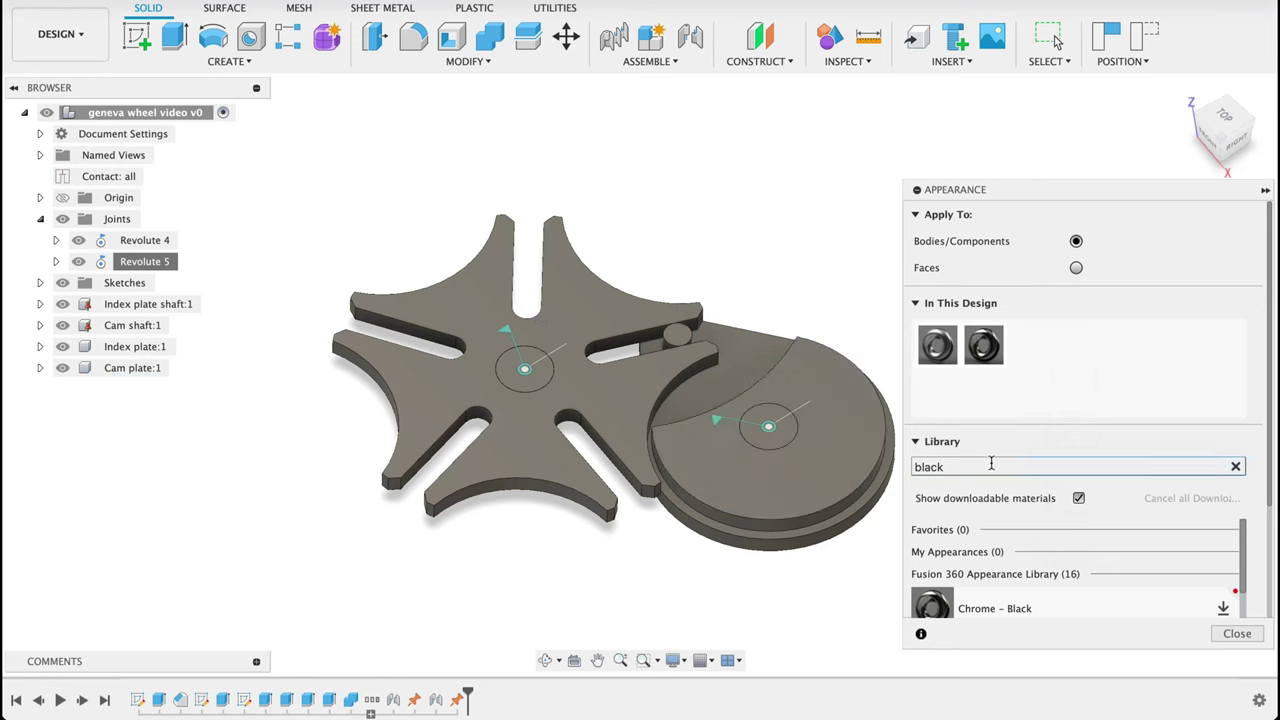
Search for yellow and apply Plastic – Matte (Yellow) to the cam plate
click(1237, 467)
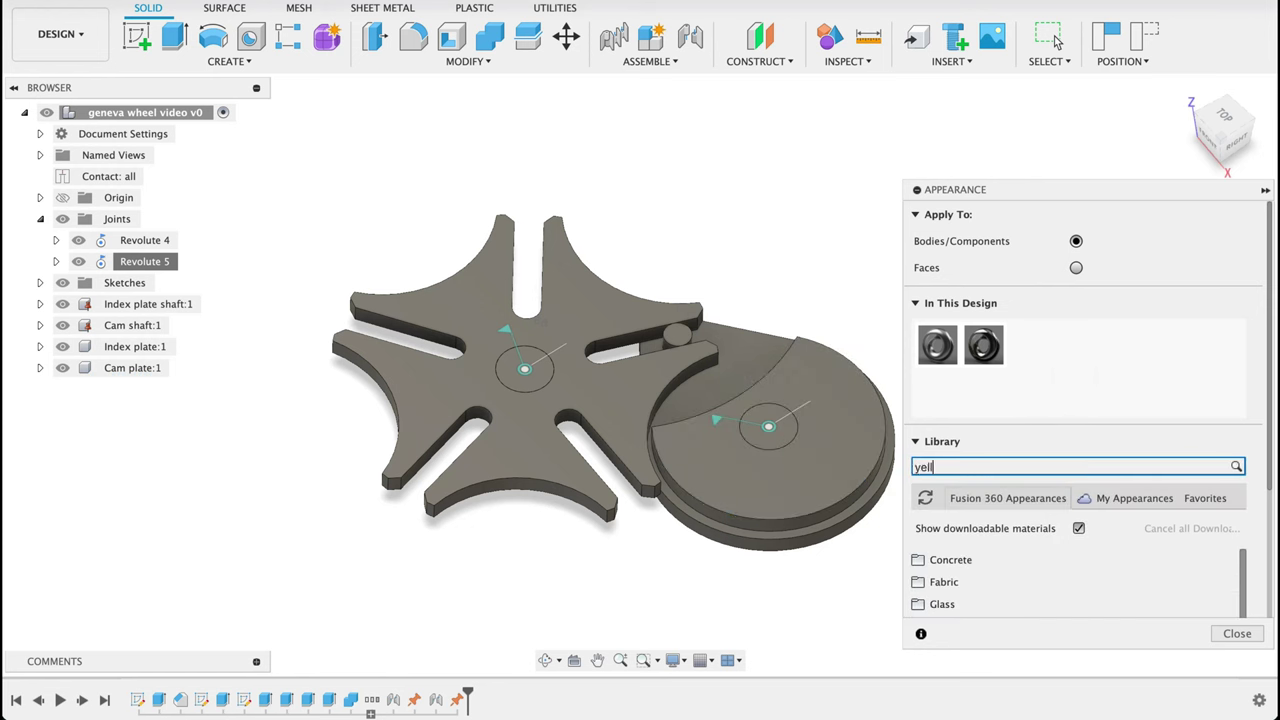
key(Return)
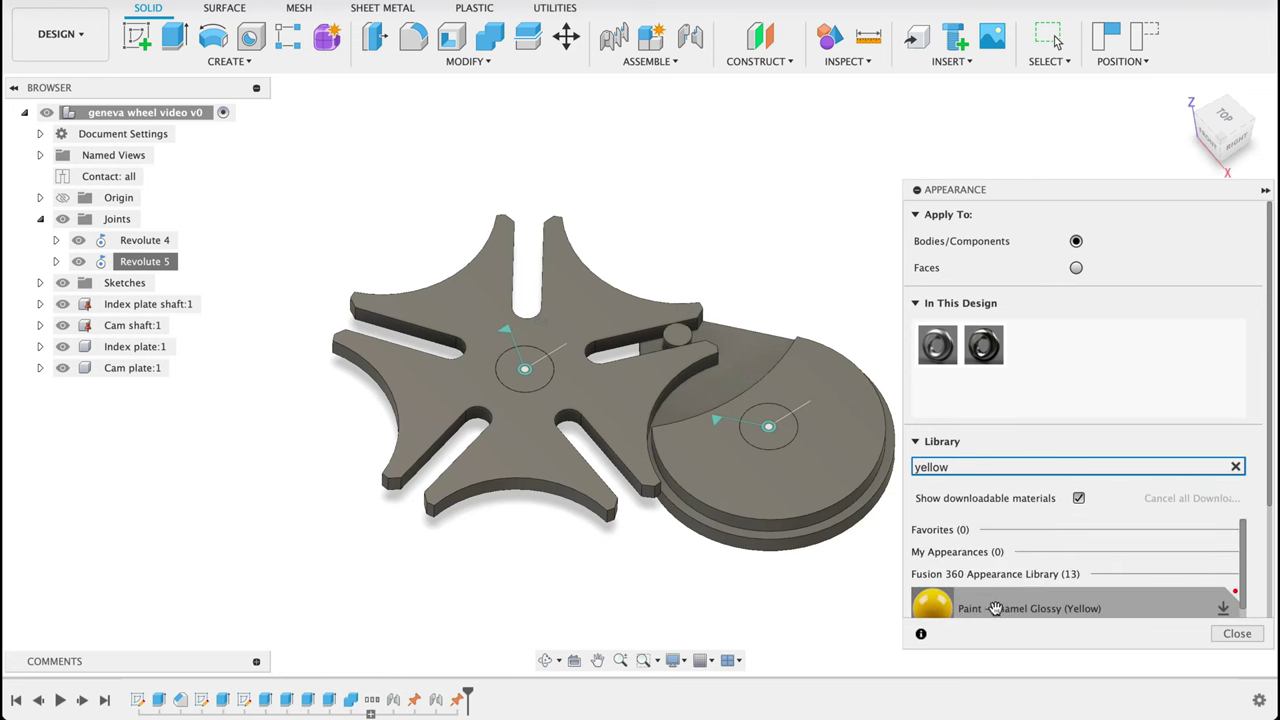
drag(1130, 368, 1128, 372)
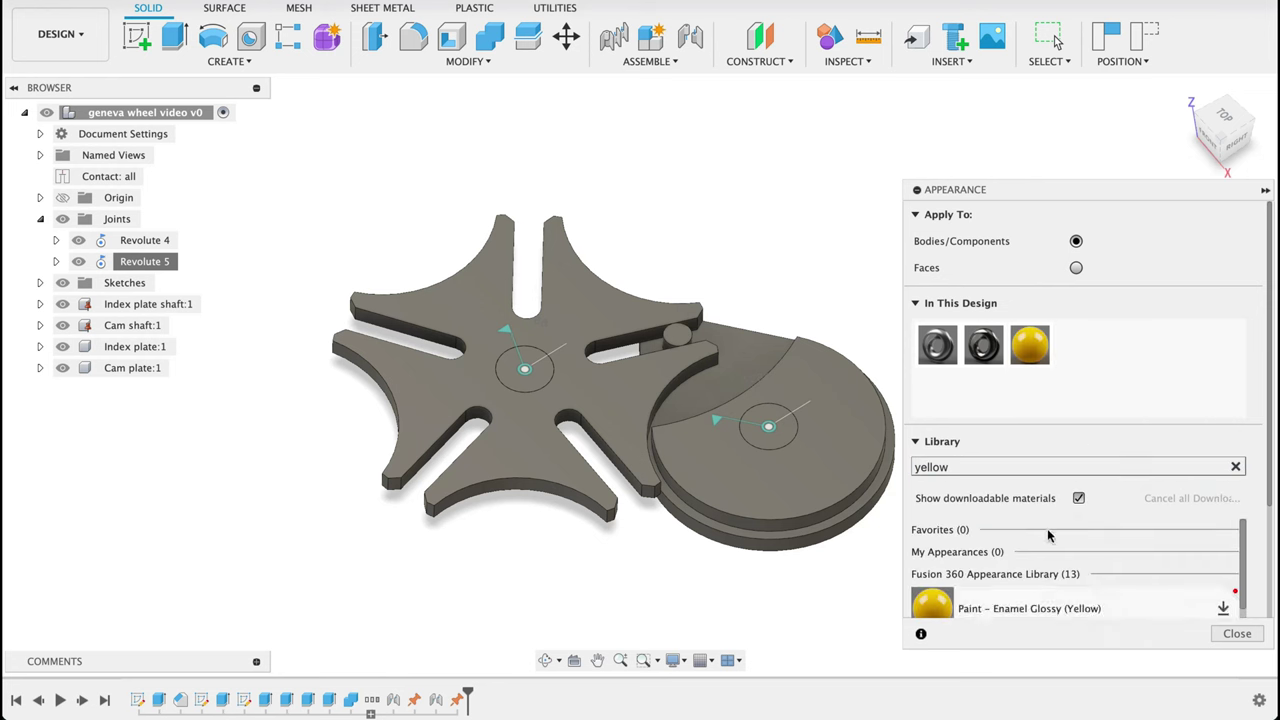
scroll(1048, 535, down, 5)
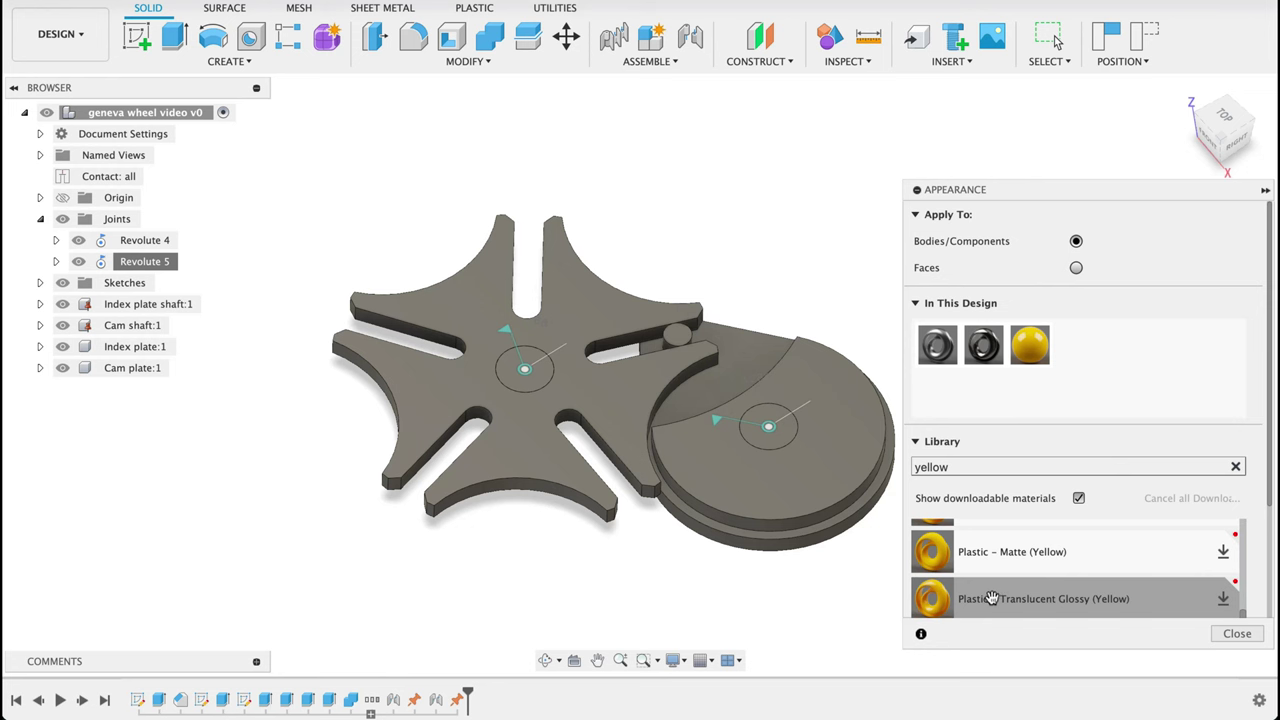
drag(1125, 350, 832, 494)
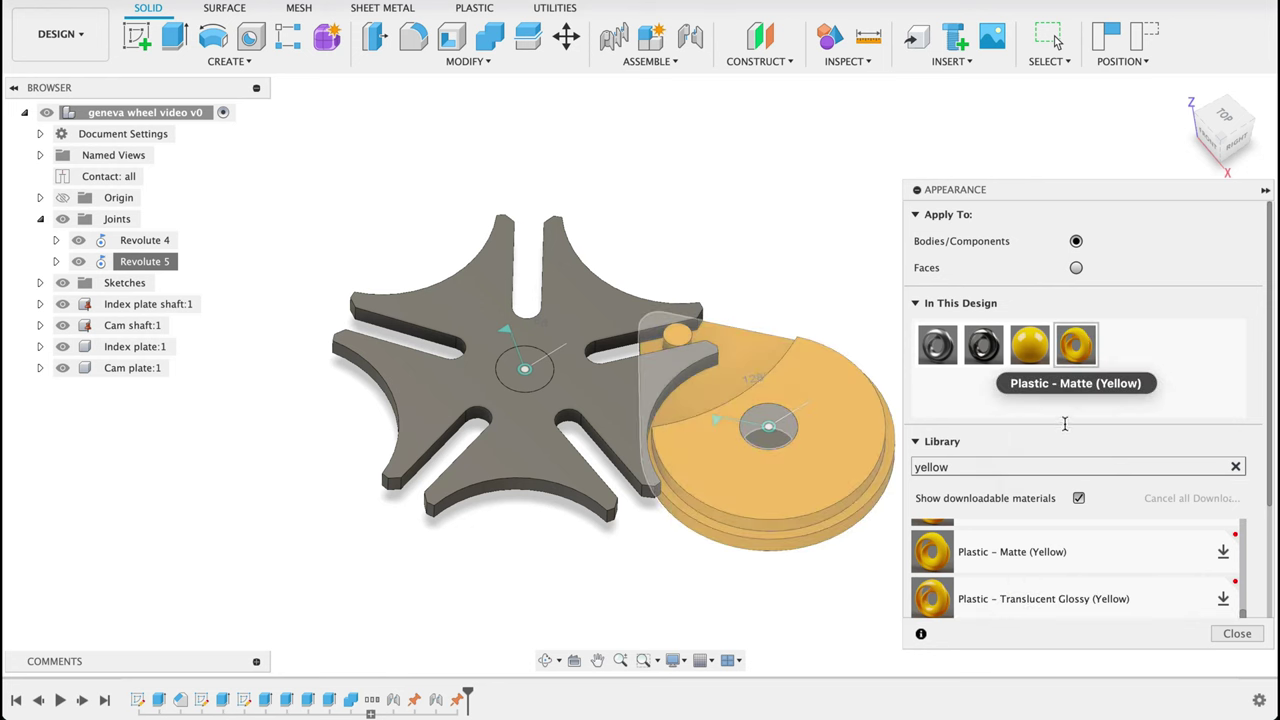
Apply Chrome – Black to both shafts and Plastic – Glossy (Blue) to the index plate
drag(1000, 348, 770, 428)
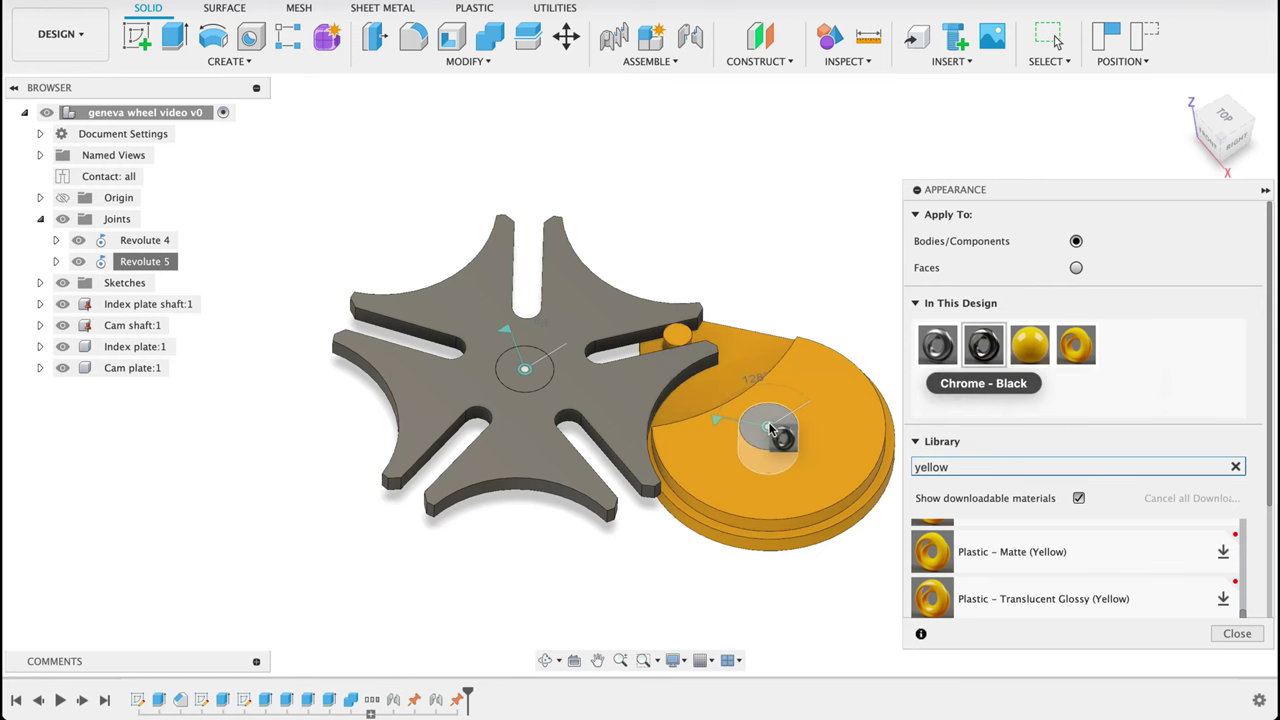
drag(574, 378, 519, 372)
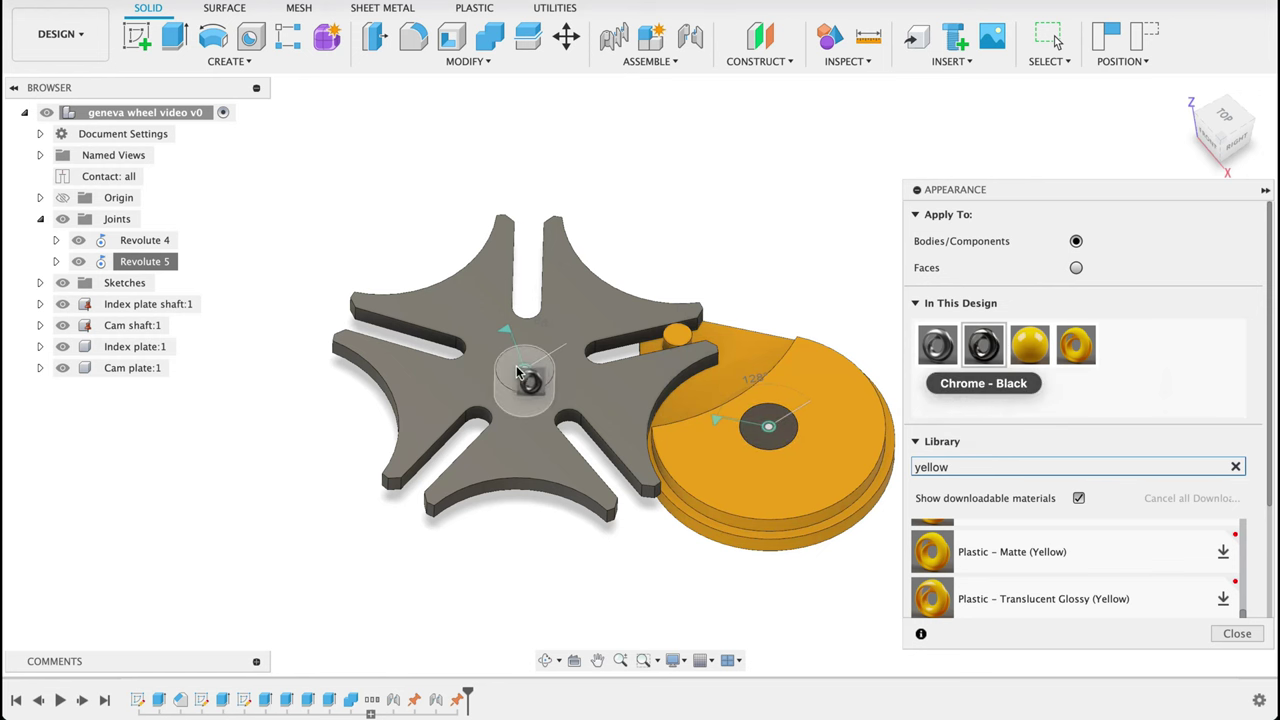
click(980, 466)
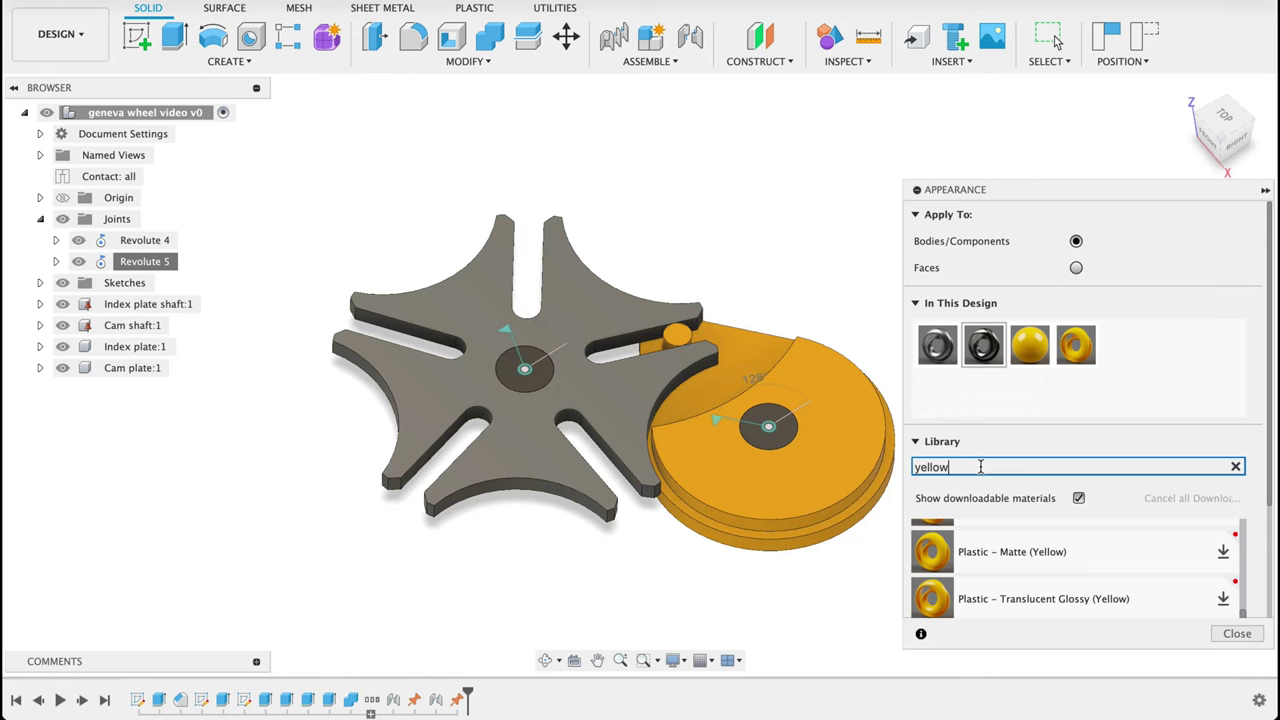
key(BackSpace)
key(BackSpace)
key(BackSpace)
key(BackSpace)
key(BackSpace)
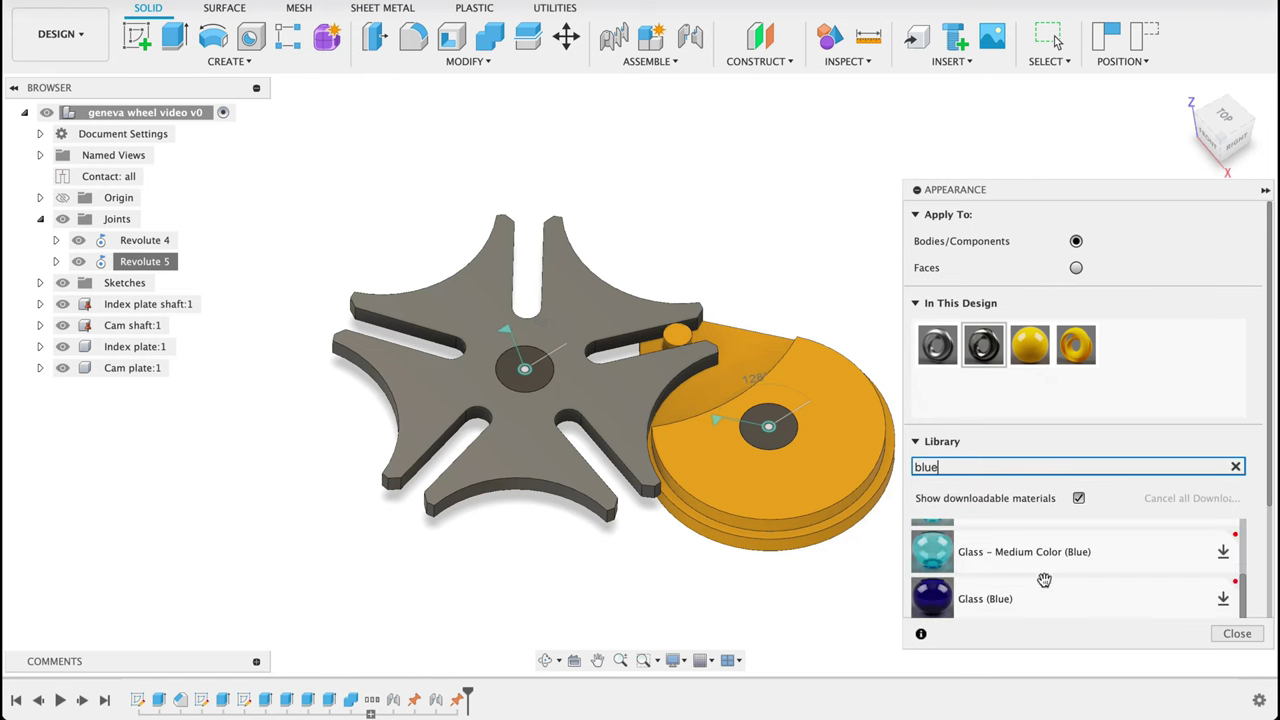
scroll(1000, 585, up, 5)
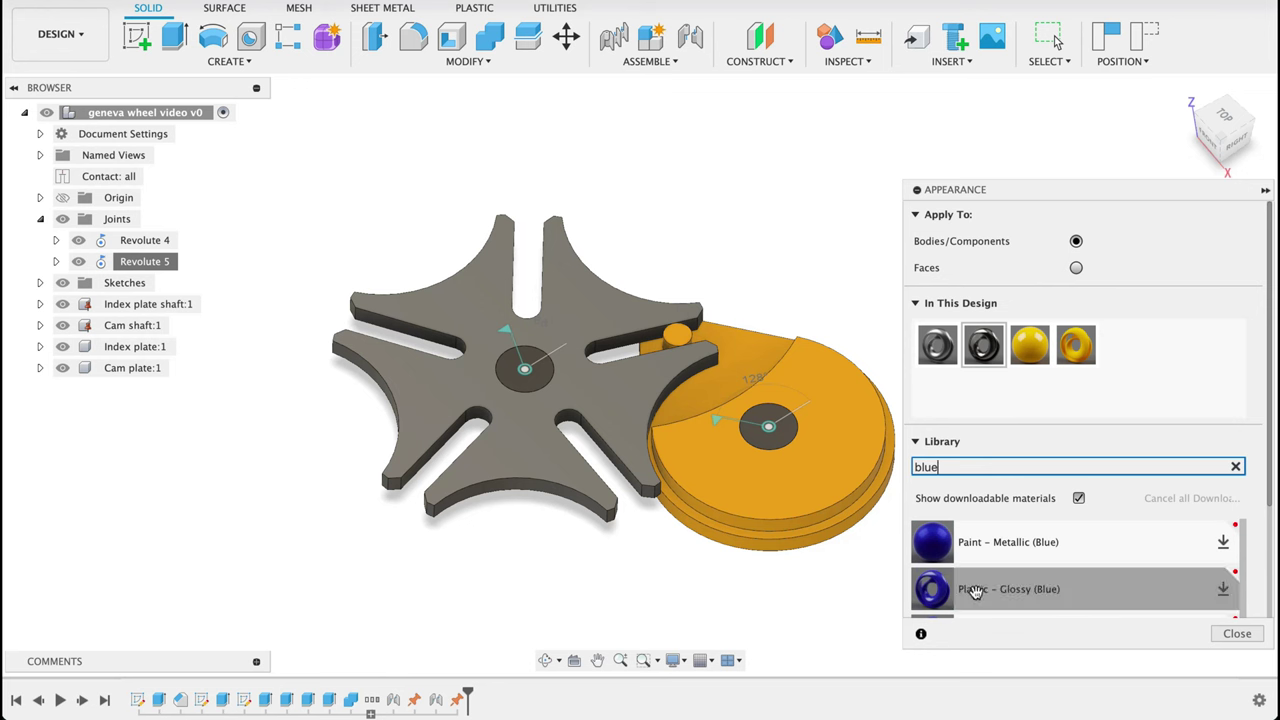
drag(963, 587, 1122, 348)
drag(514, 372, 580, 373)
click(1240, 636)
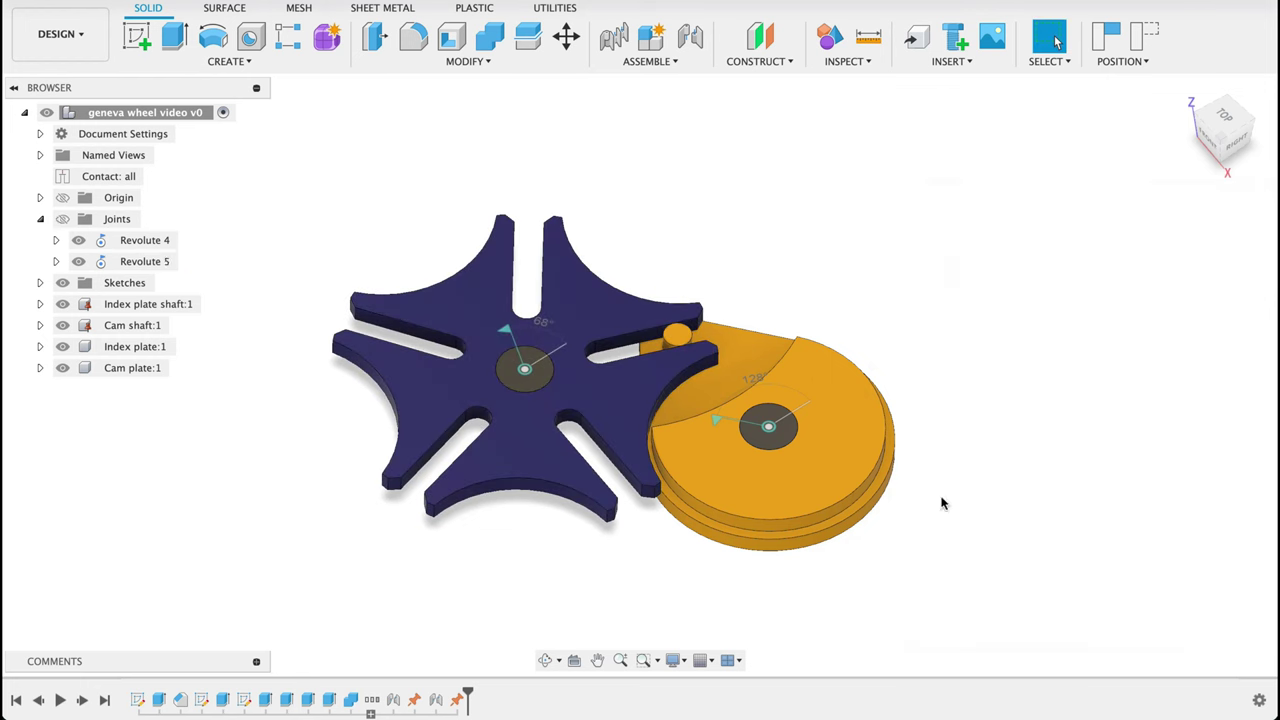
Animate Revolute 5's joint relationships so the yellow cam drives the blue star wheel
drag(972, 477, 930, 462)
key(Escape)
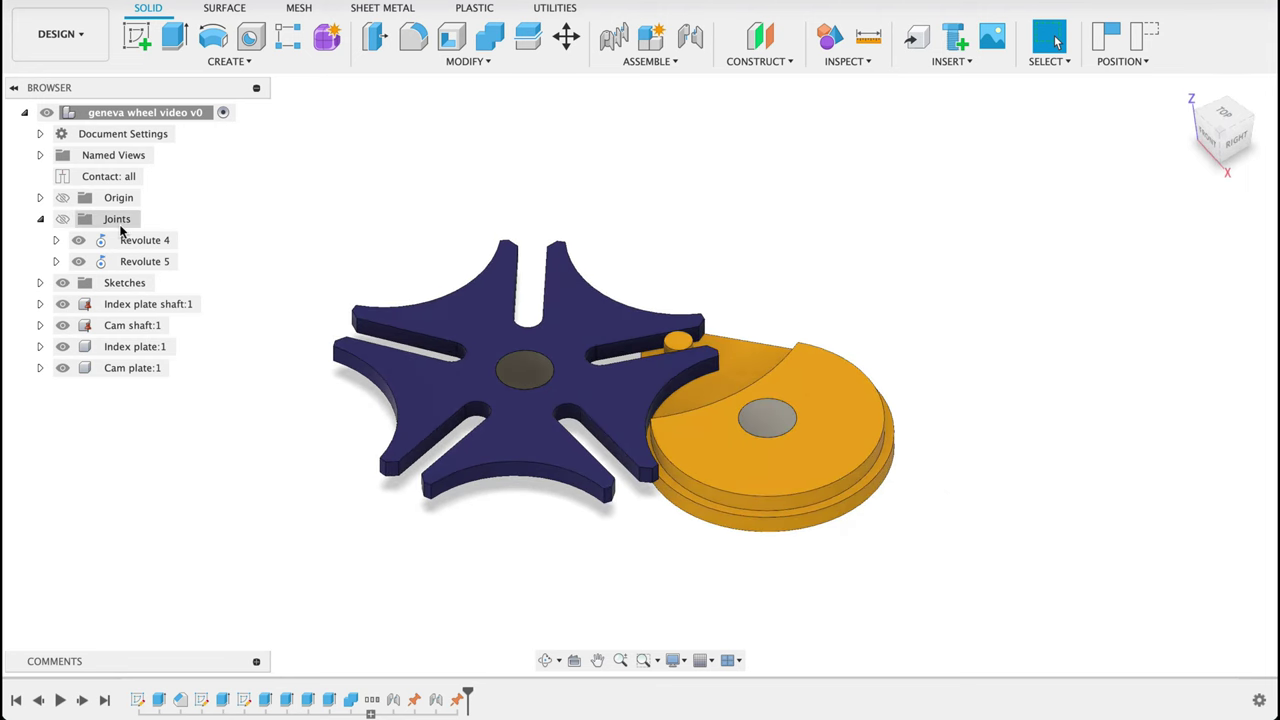
right_click(165, 261)
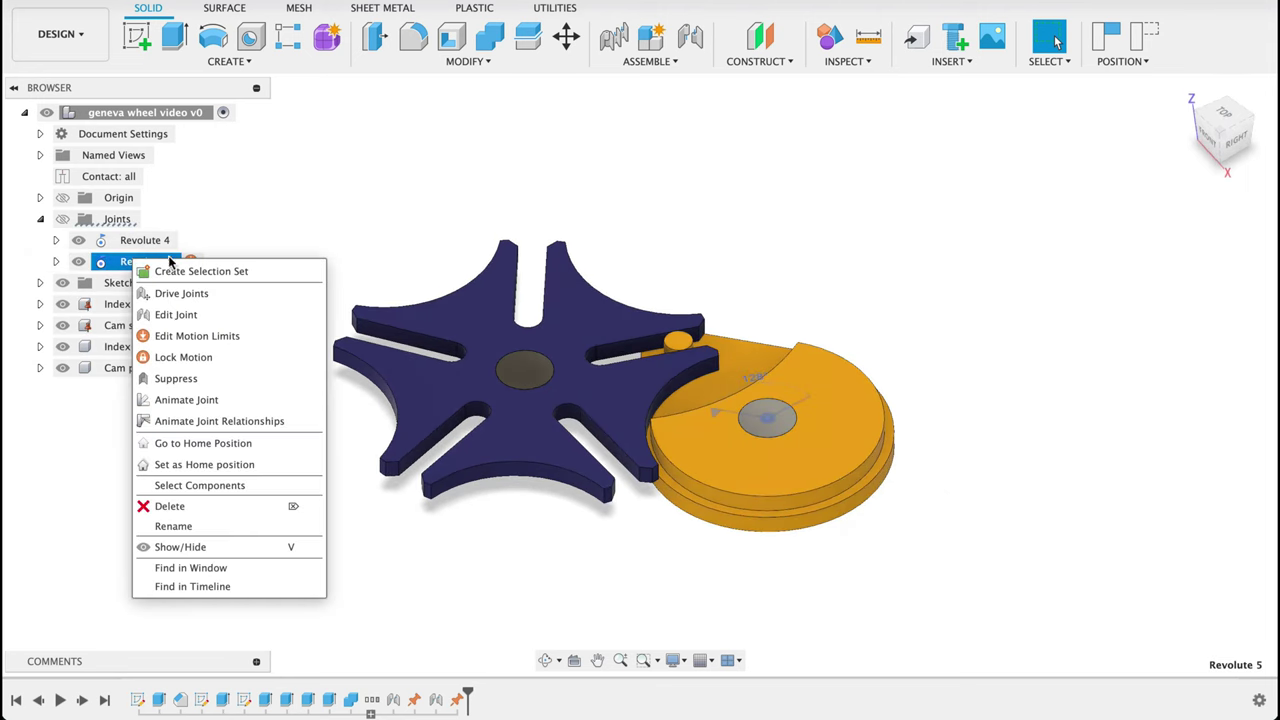
click(205, 421)
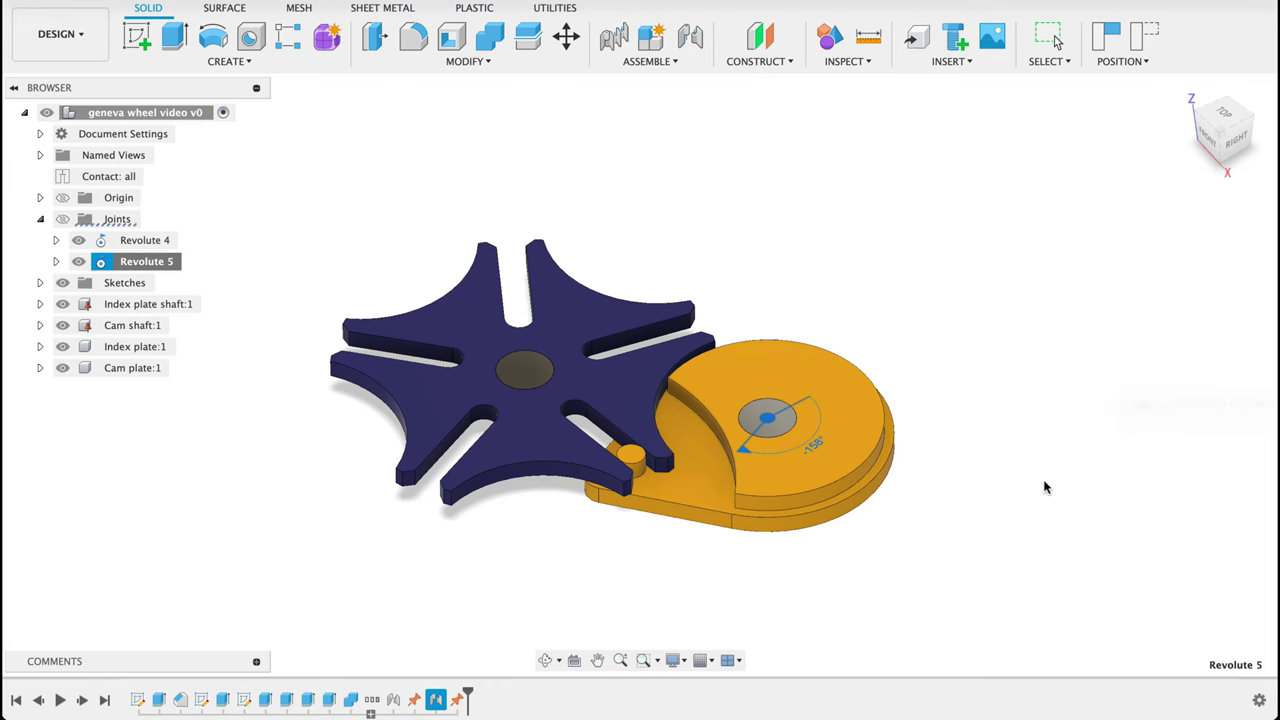
shift+middle_drag(1026, 423, 1020, 506)
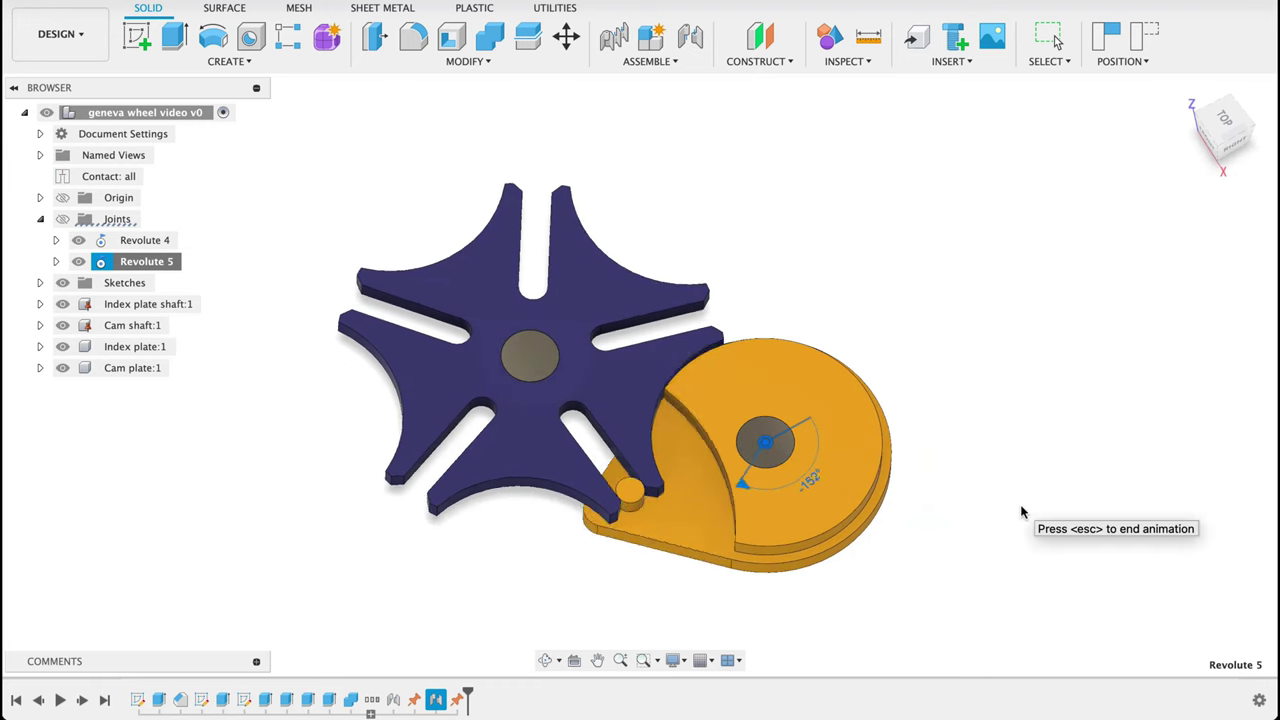